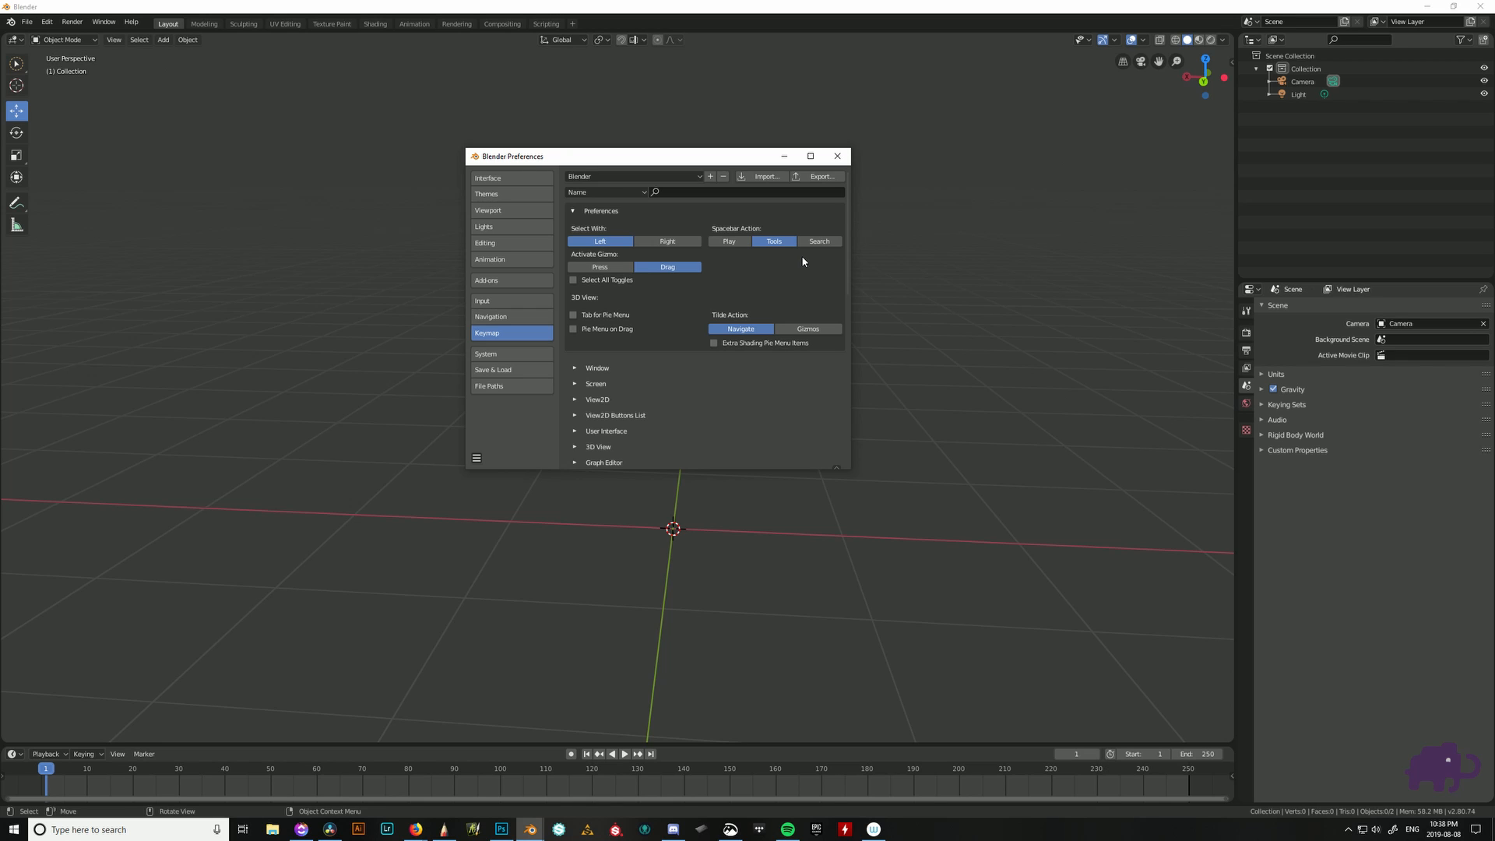
- Check the keymap preset choices and close the preferences
{"action": "left_click", "coordinate": [653, 177]}
{"action": "left_click", "coordinate": [837, 156]}
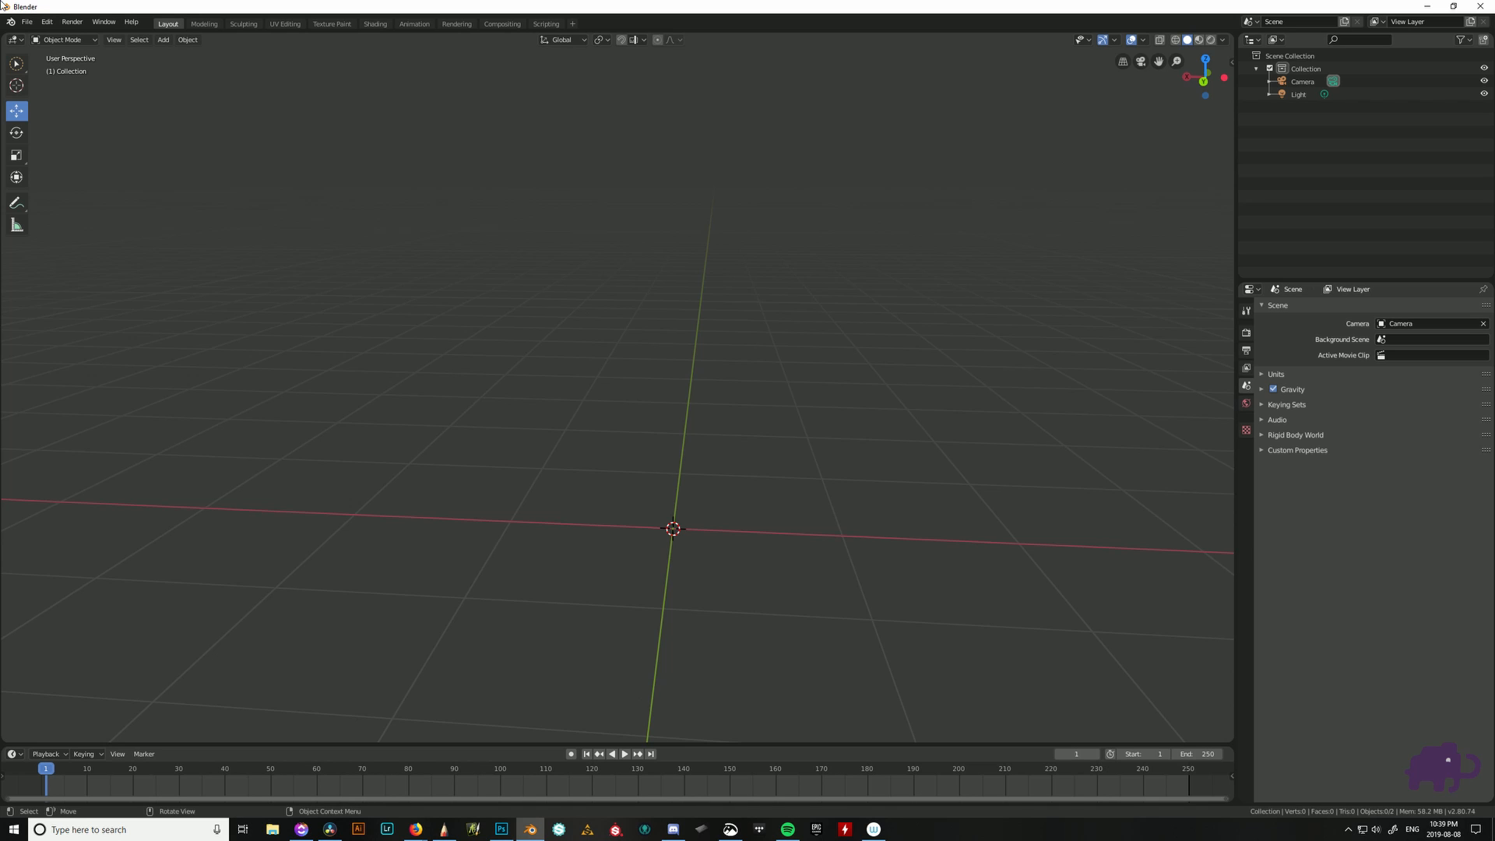
- Reopen the preferences and set the Cycles render devices to CUDA in the system settings
{"action": "left_click", "coordinate": [47, 21]}
{"action": "left_click", "coordinate": [46, 190]}
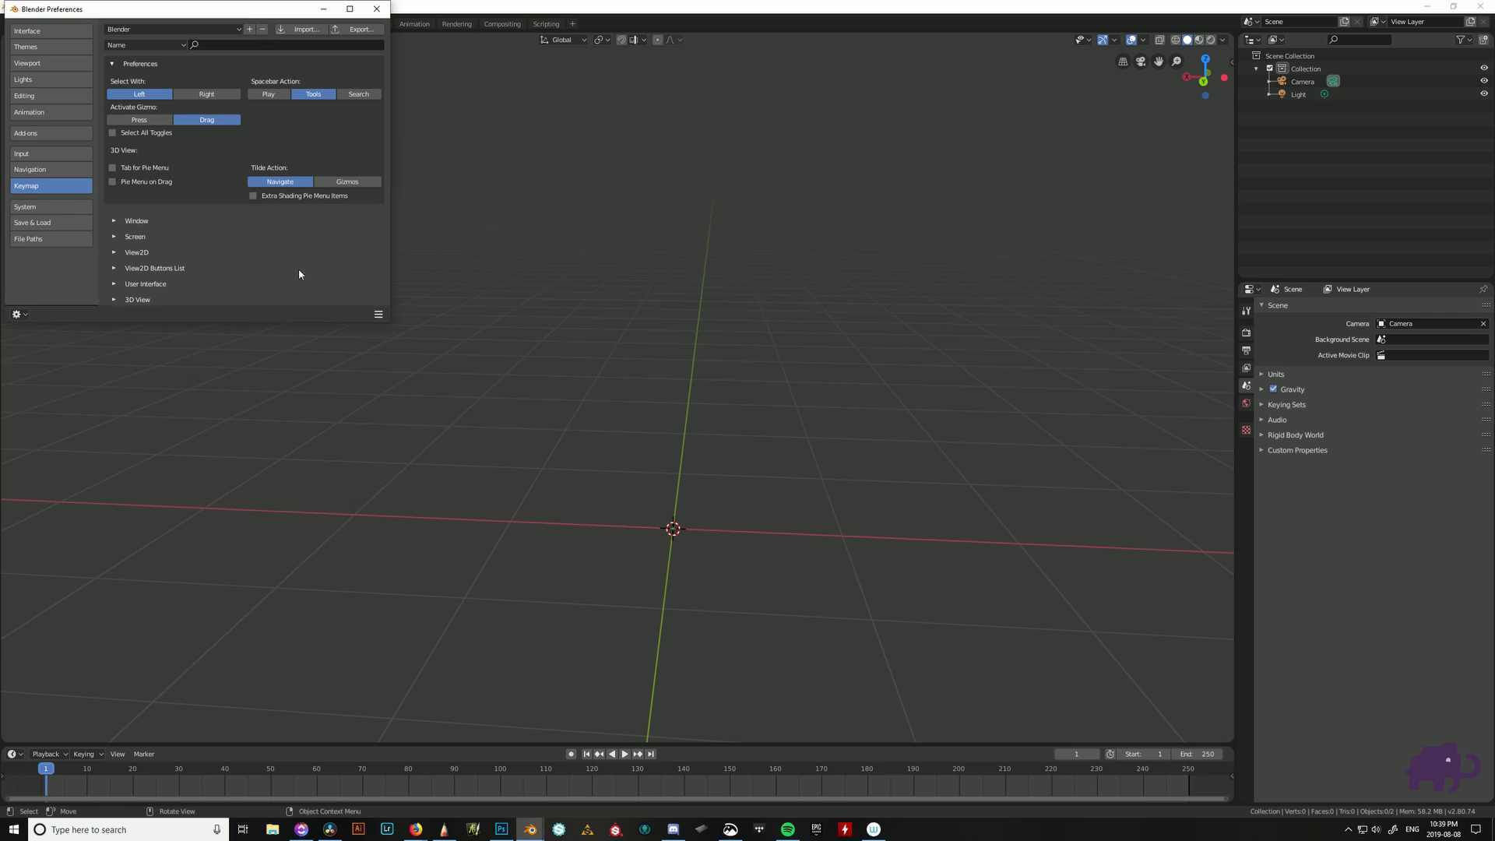
{"action": "left_click_drag", "start_coordinate": [175, 8], "coordinate": [884, 114]}
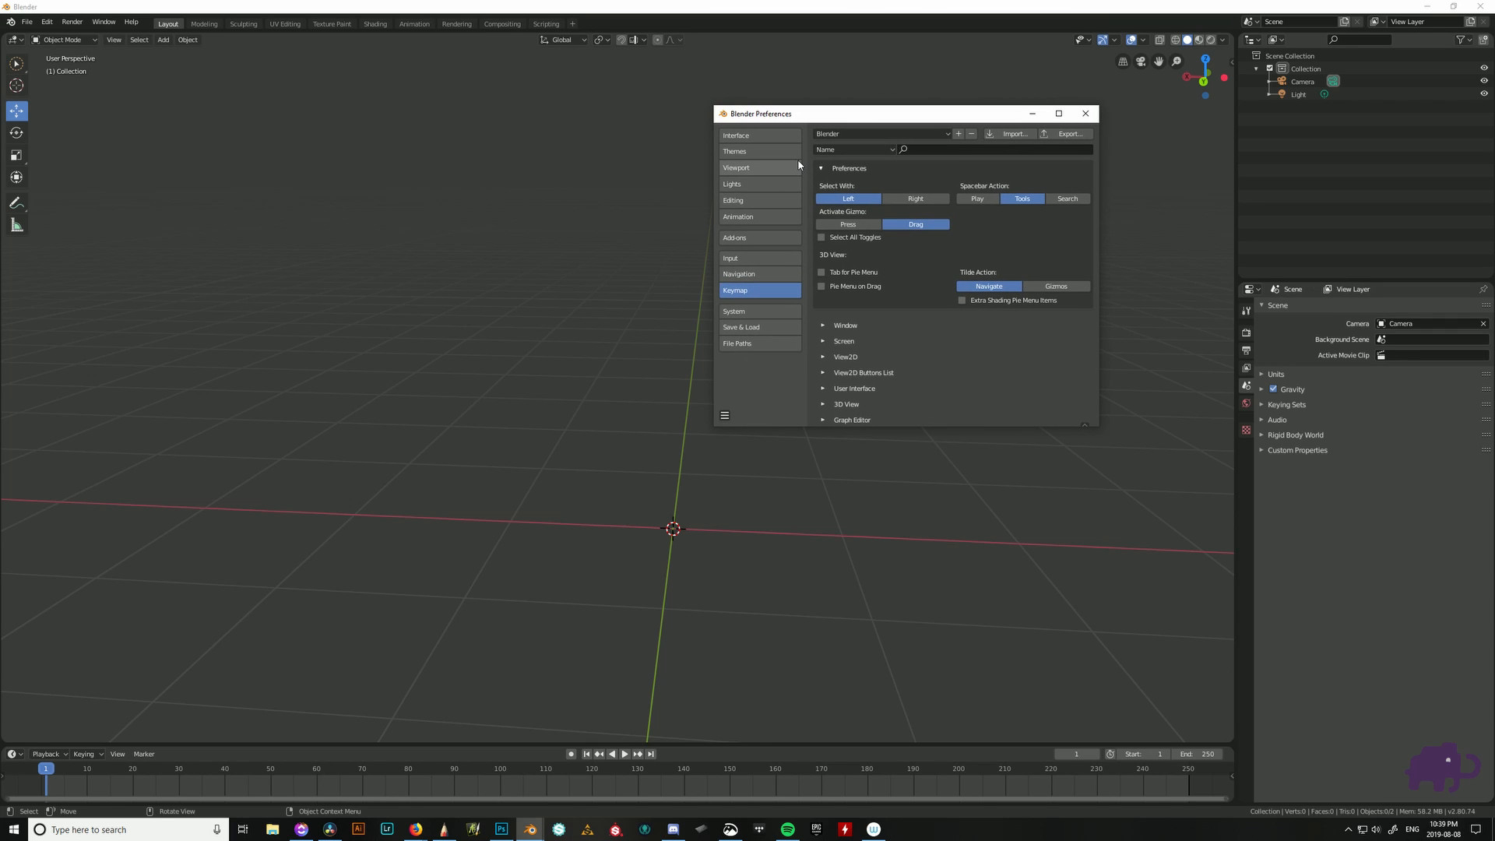
{"action": "left_click", "coordinate": [759, 311]}
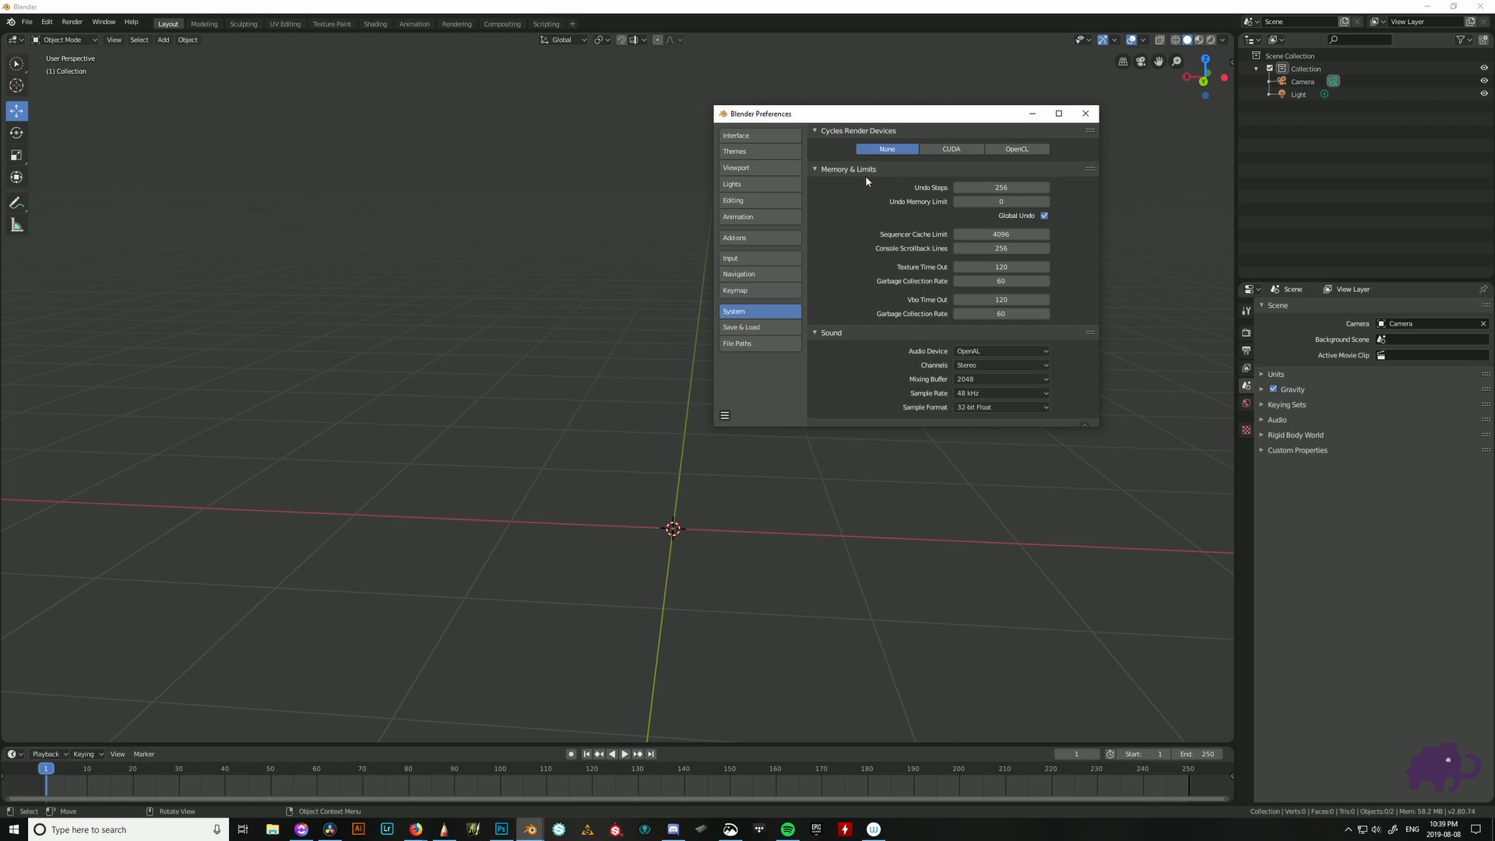
{"action": "left_click", "coordinate": [951, 148]}
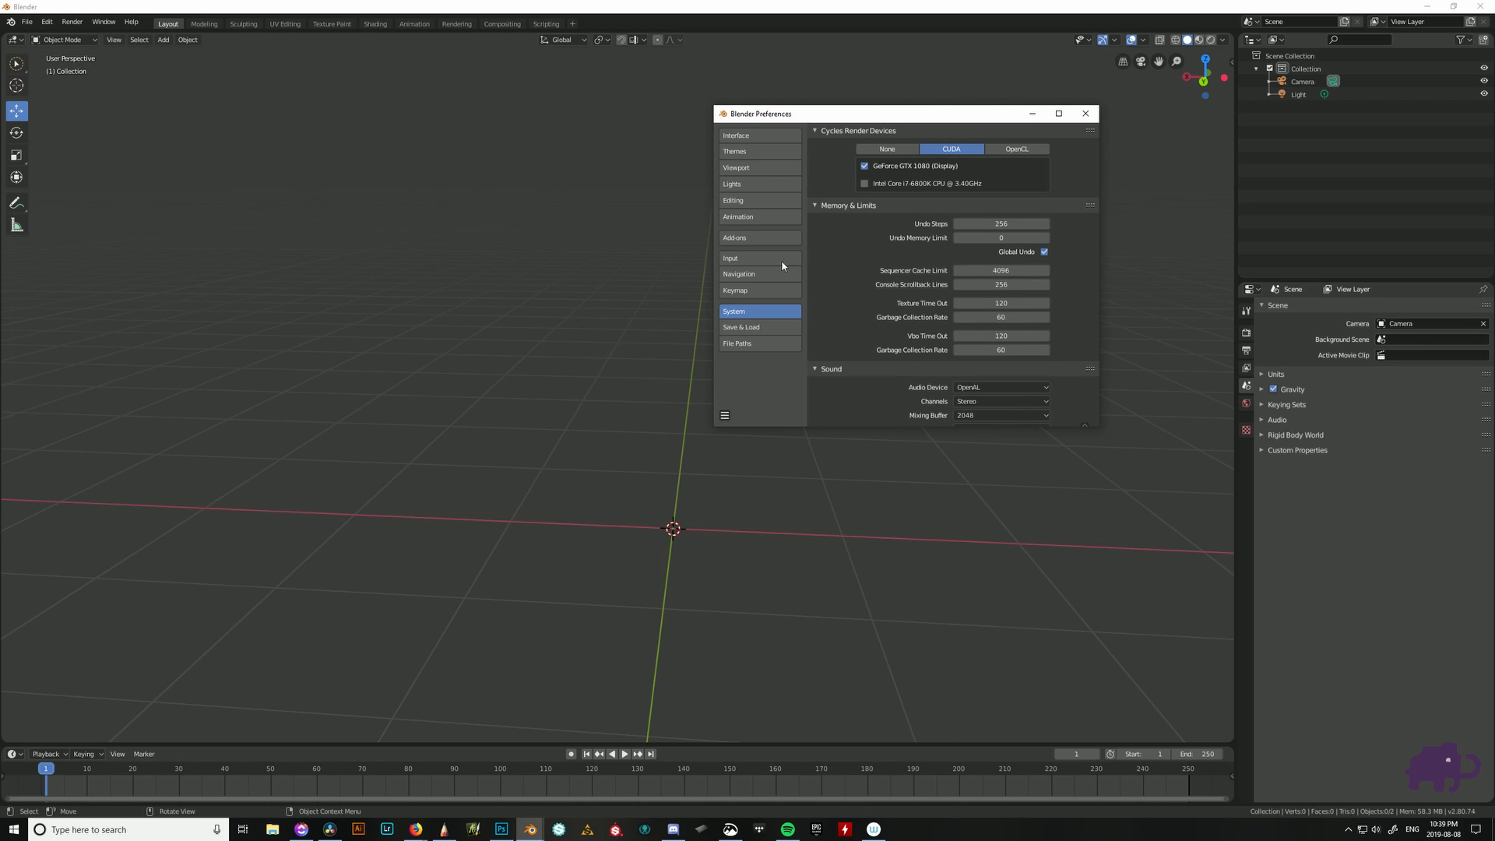
- Try the Auto and Thin interface line widths, set the width back to Thick, and close the preferences
{"action": "left_click", "coordinate": [765, 151]}
{"action": "left_click", "coordinate": [760, 135]}
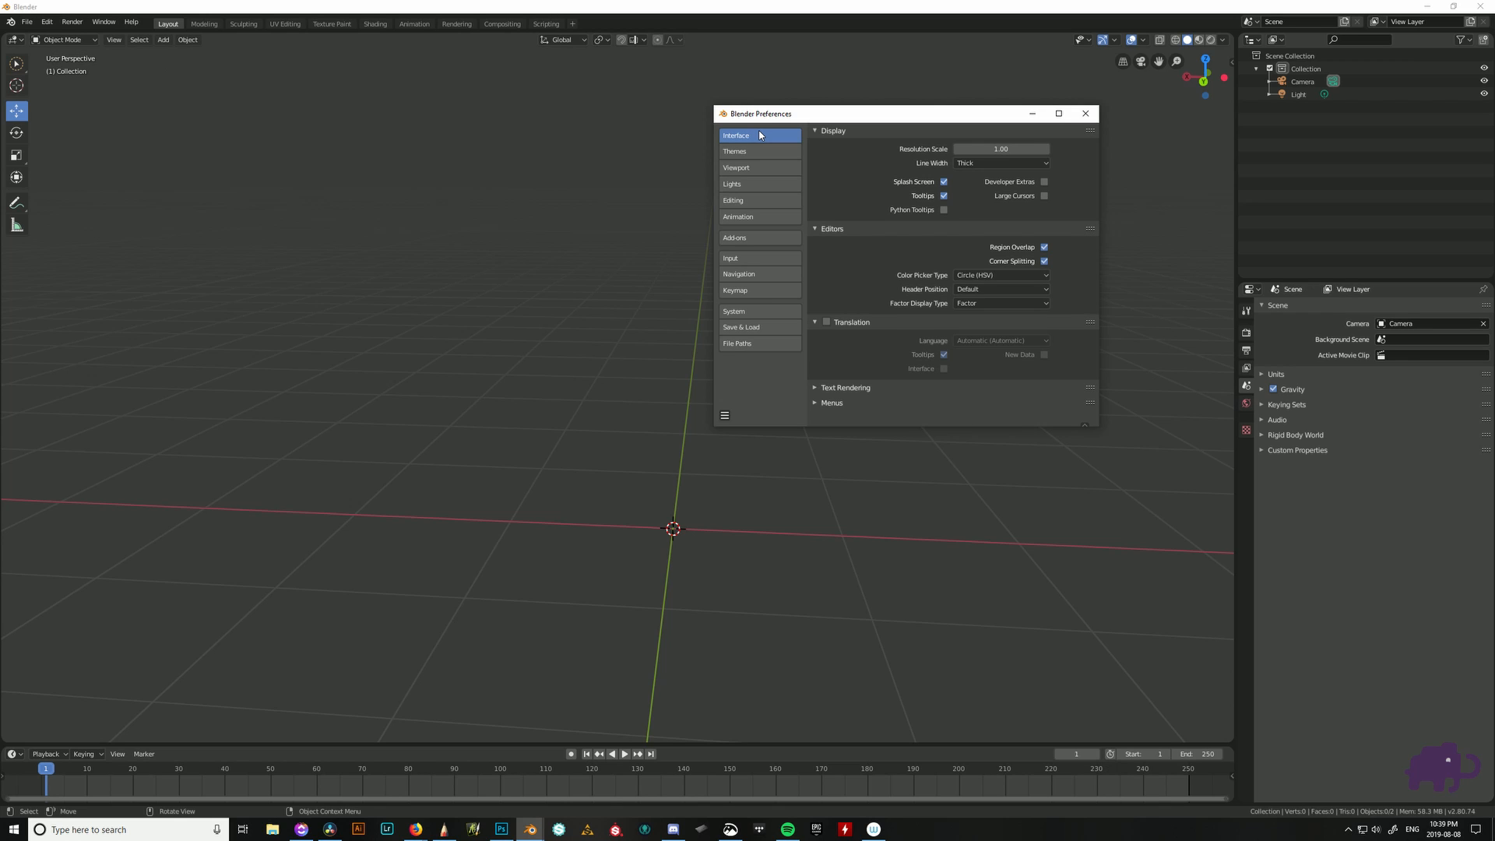
{"action": "left_click", "coordinate": [999, 163]}
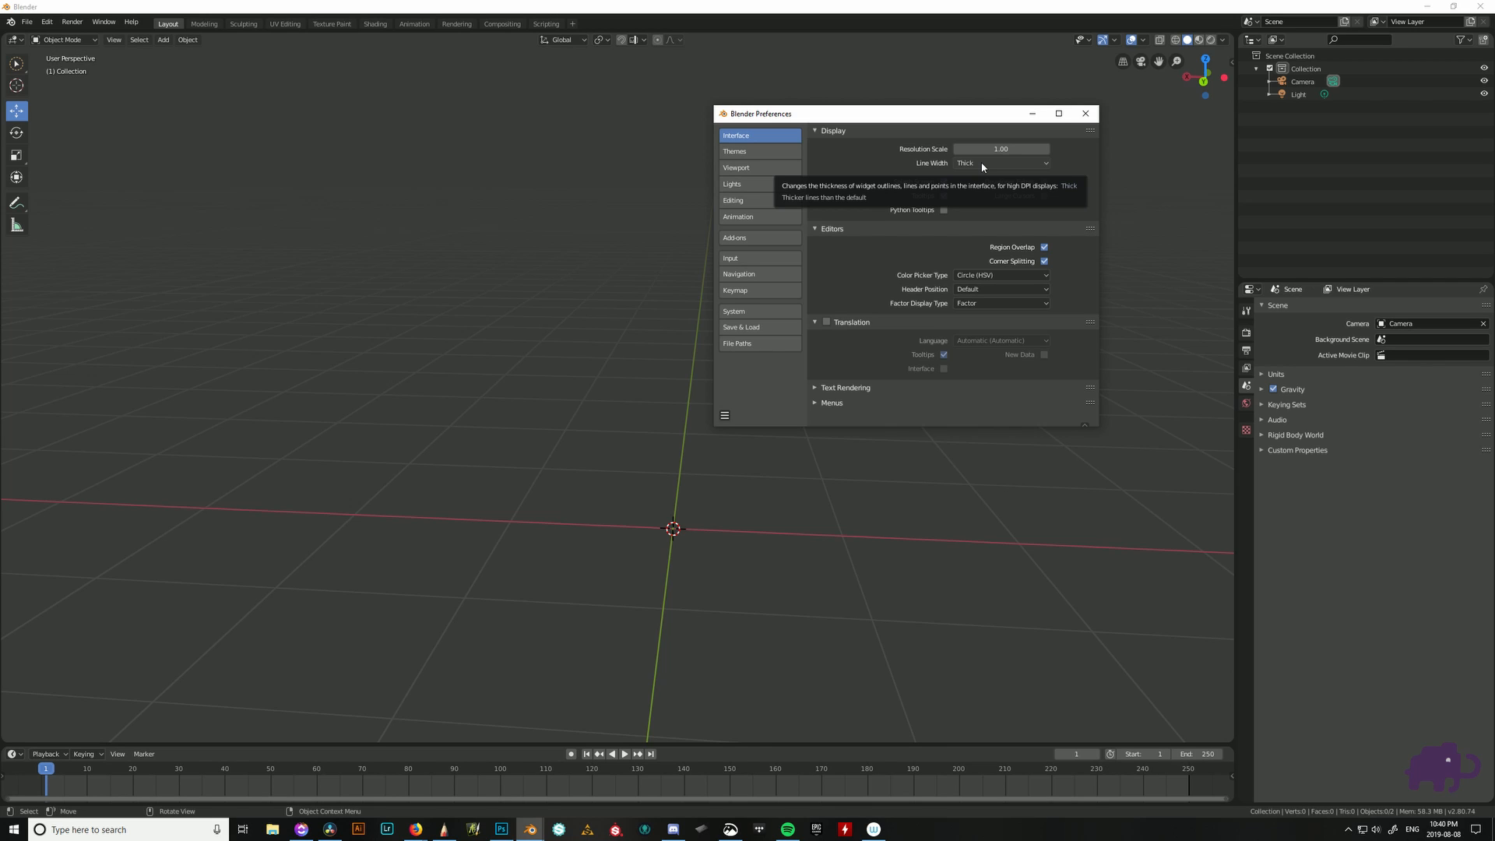
{"action": "left_click", "coordinate": [1045, 164]}
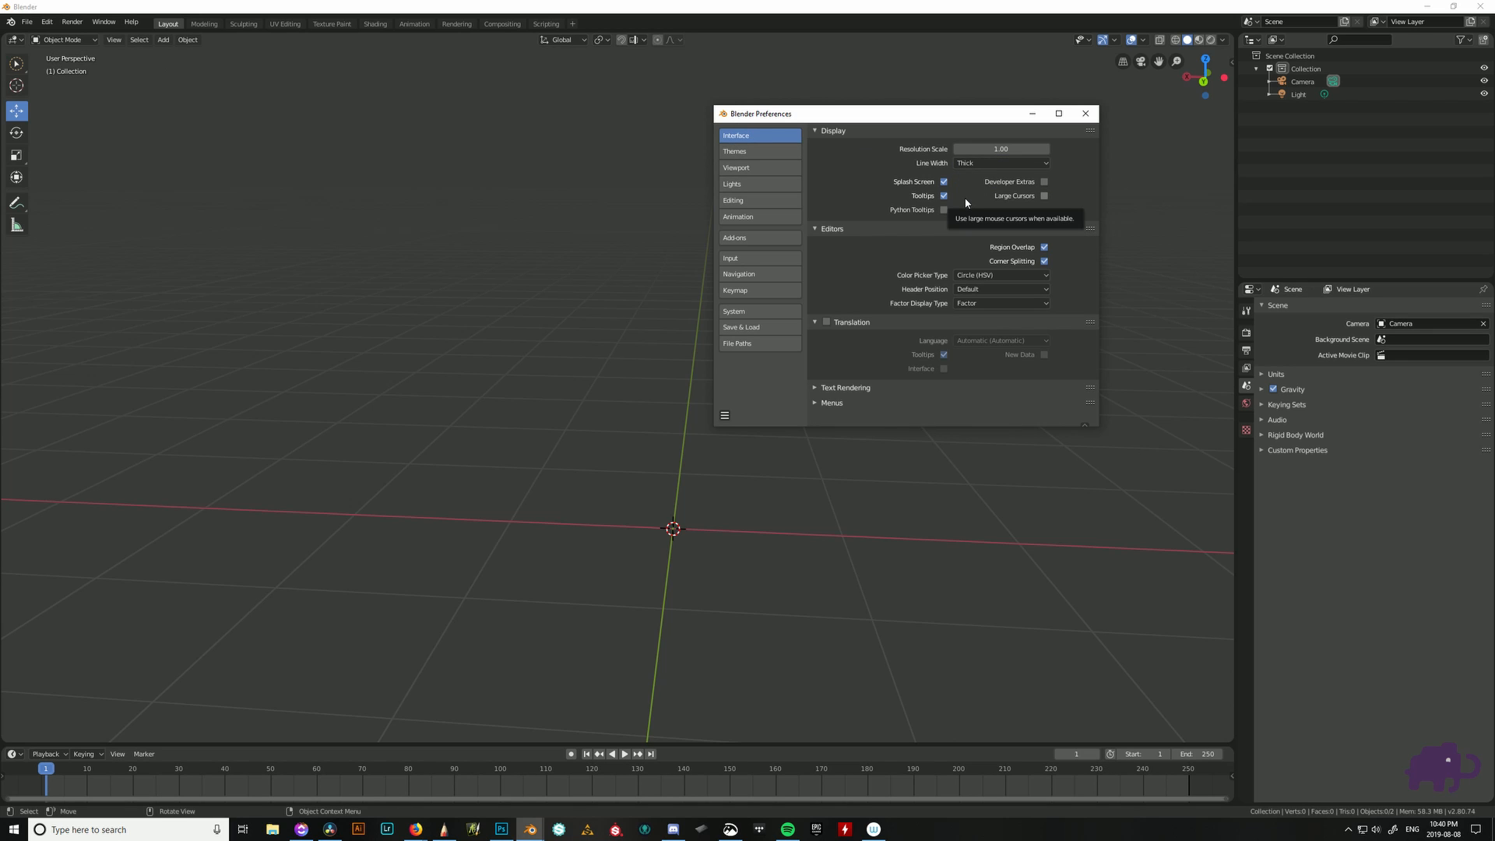
{"action": "left_click", "coordinate": [999, 163]}
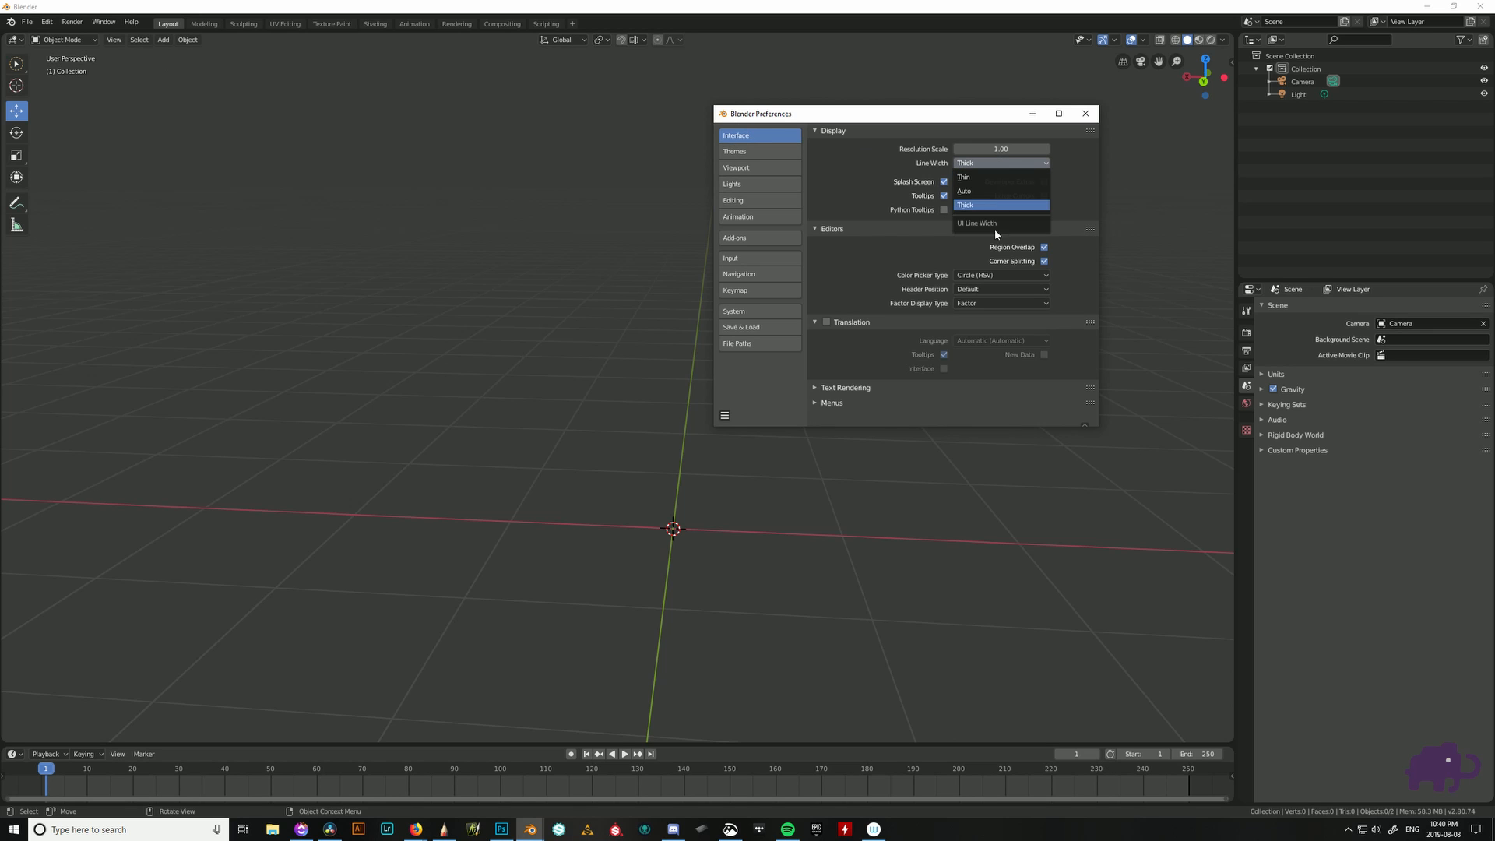
{"action": "left_click", "coordinate": [1014, 195]}
{"action": "left_click", "coordinate": [1027, 162]}
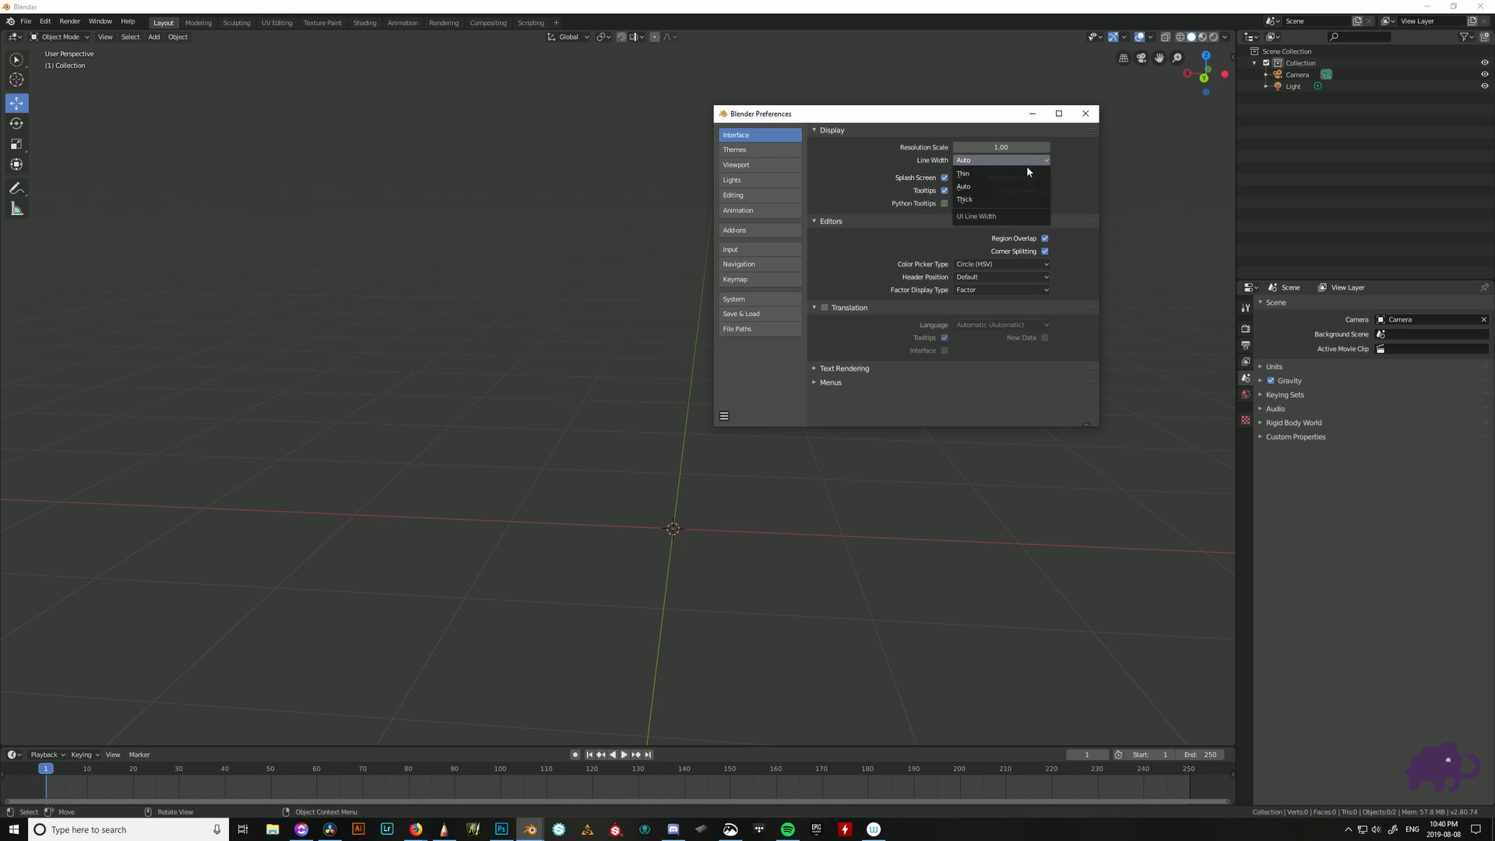
{"action": "left_click", "coordinate": [1009, 178]}
{"action": "left_click", "coordinate": [1001, 160]}
{"action": "left_click", "coordinate": [998, 196]}
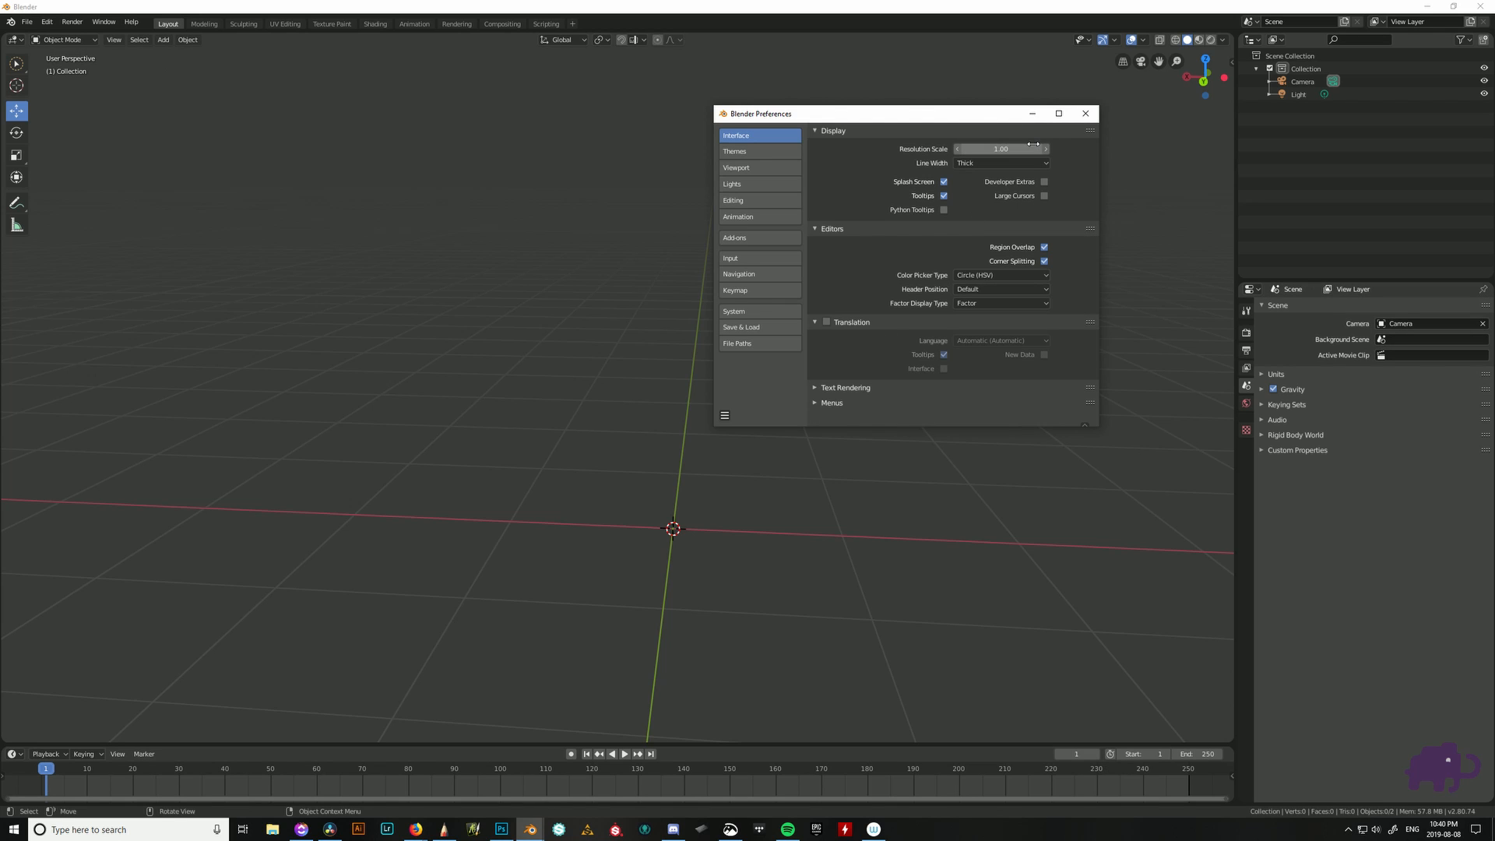
{"action": "left_click", "coordinate": [1085, 113]}
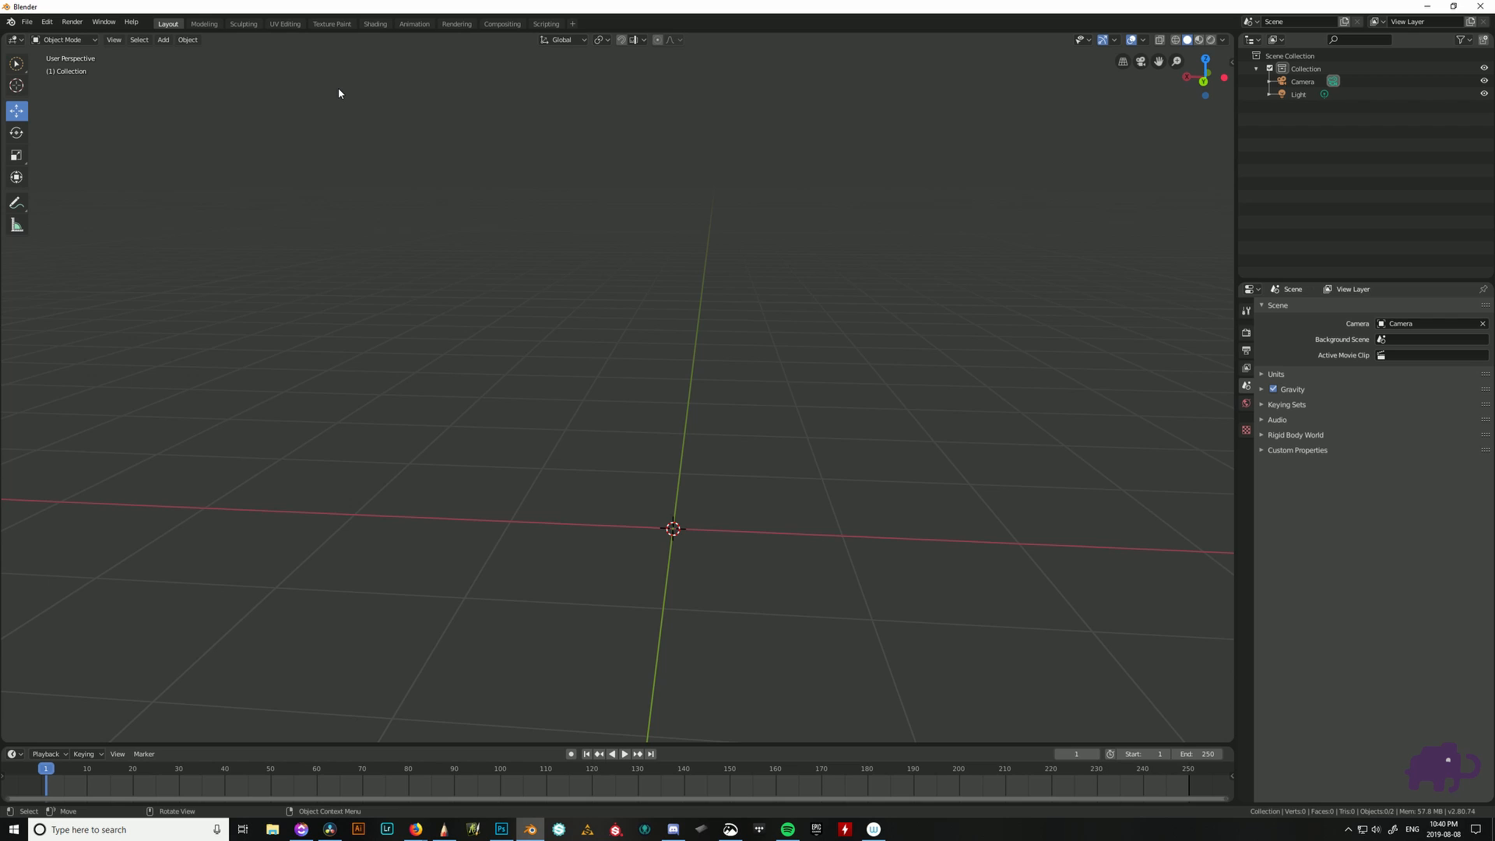
- Start saving the scene as a new file and browse to folder 6 inside Tutorials\3D MOdeling on the Desktop
{"action": "left_click", "coordinate": [27, 22]}
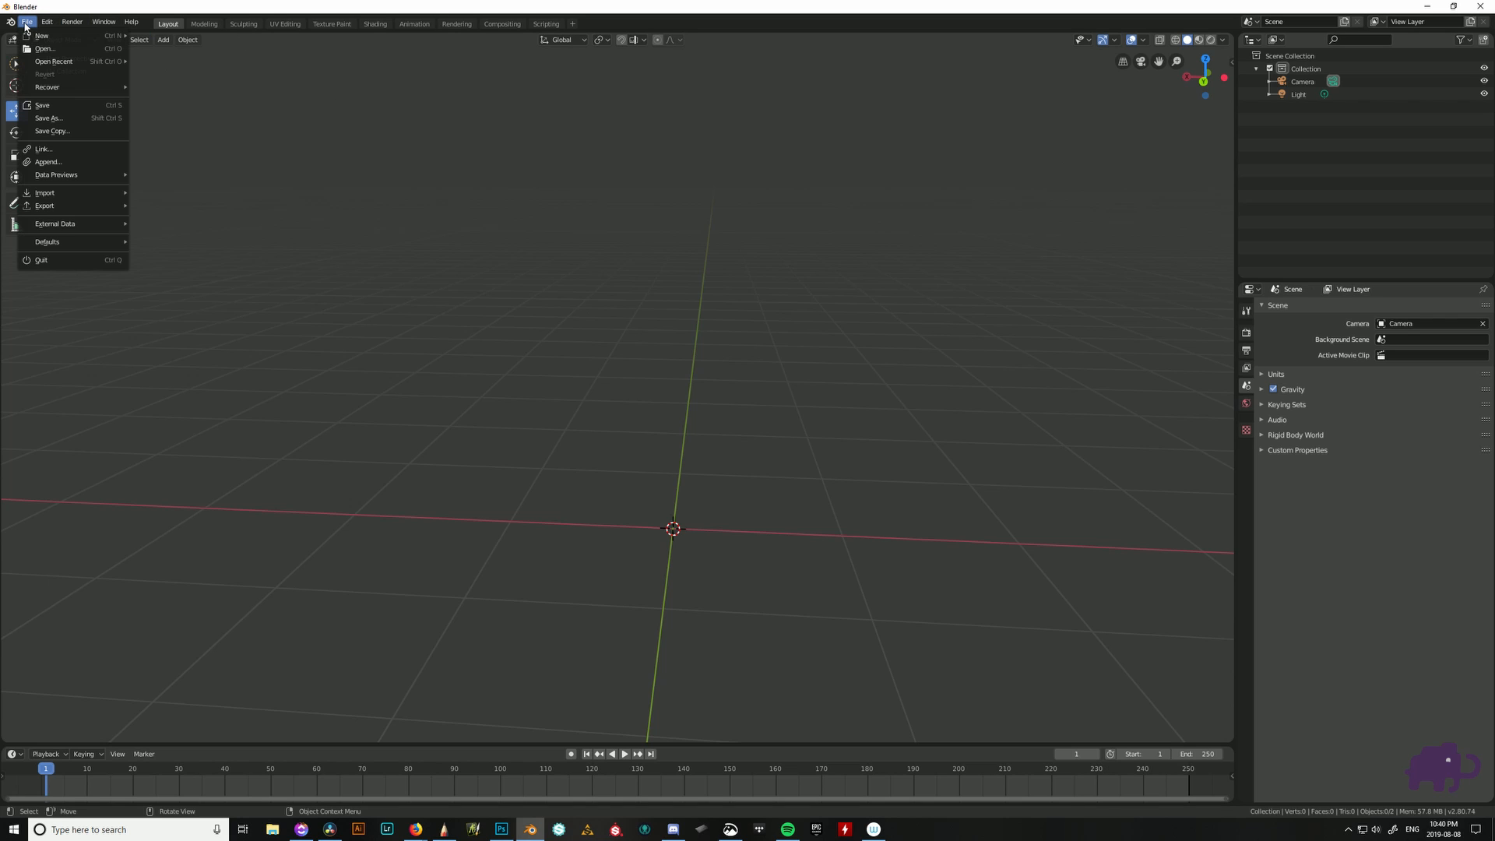
{"action": "left_click", "coordinate": [67, 118]}
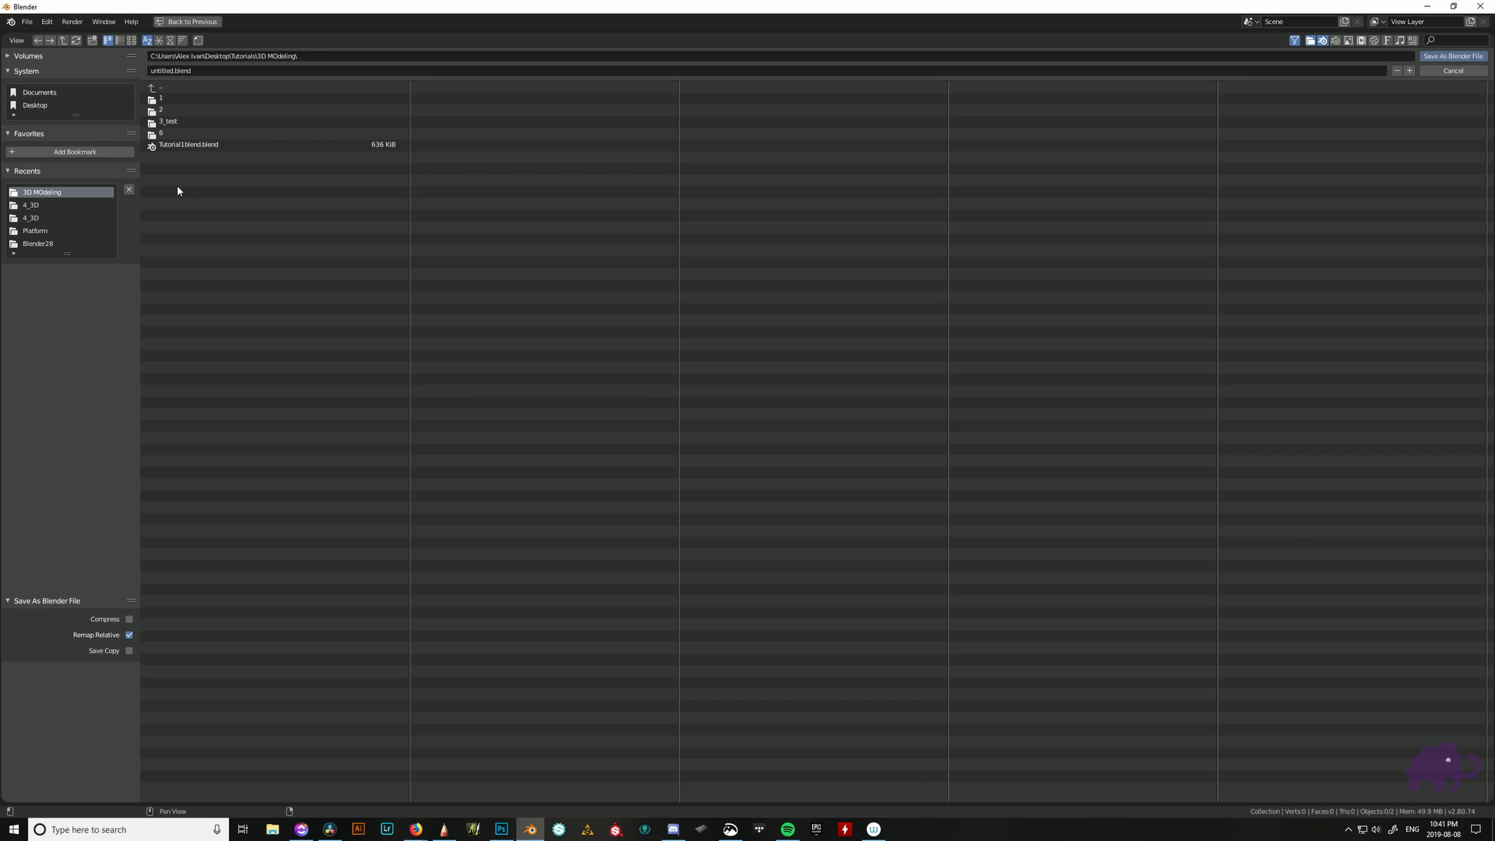
{"action": "left_click", "coordinate": [50, 104]}
{"action": "double_click", "coordinate": [209, 216]}
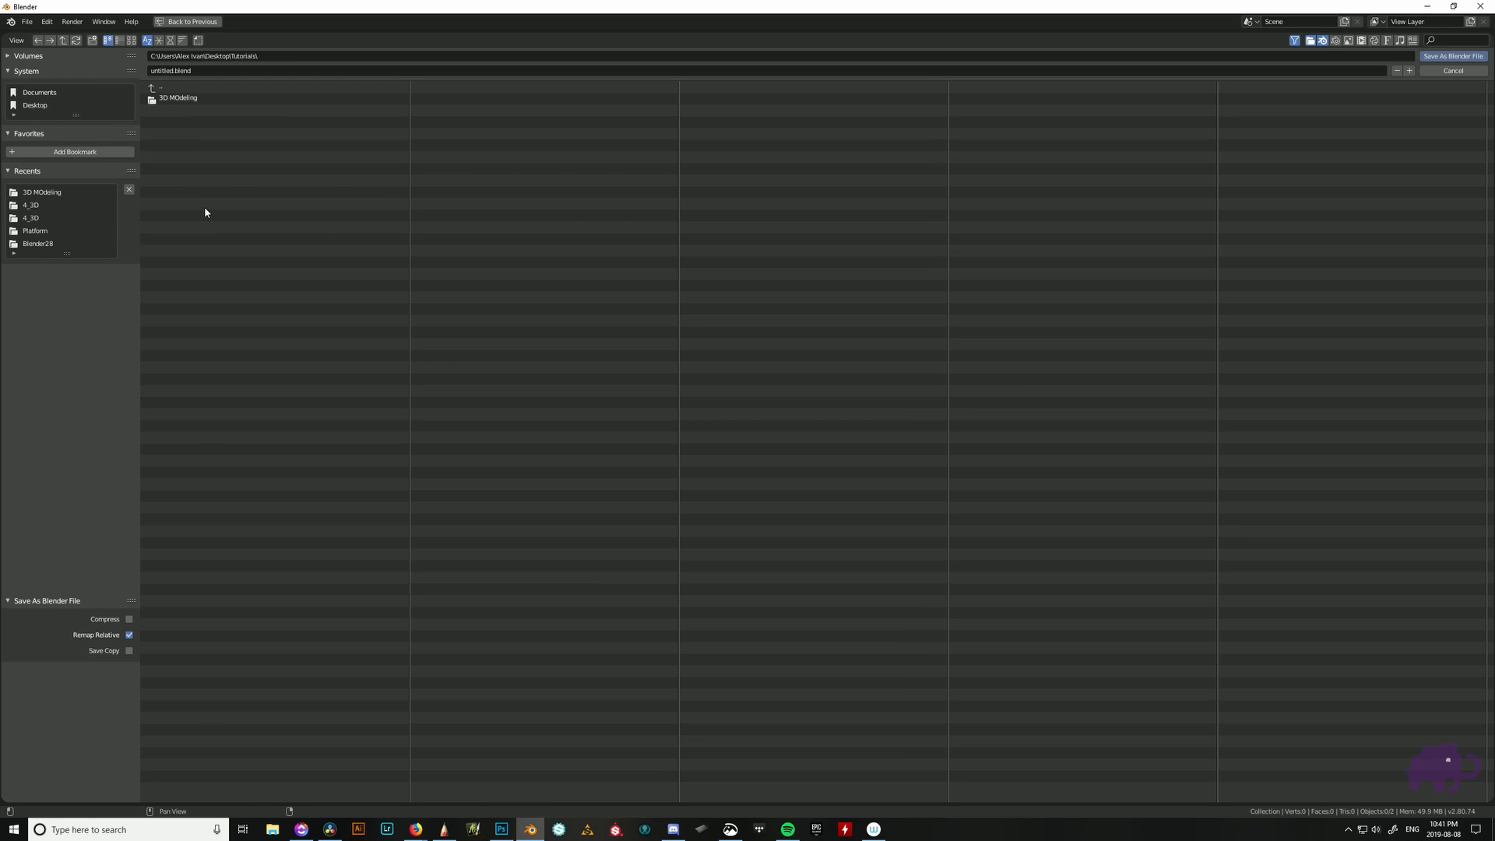
{"action": "double_click", "coordinate": [173, 98]}
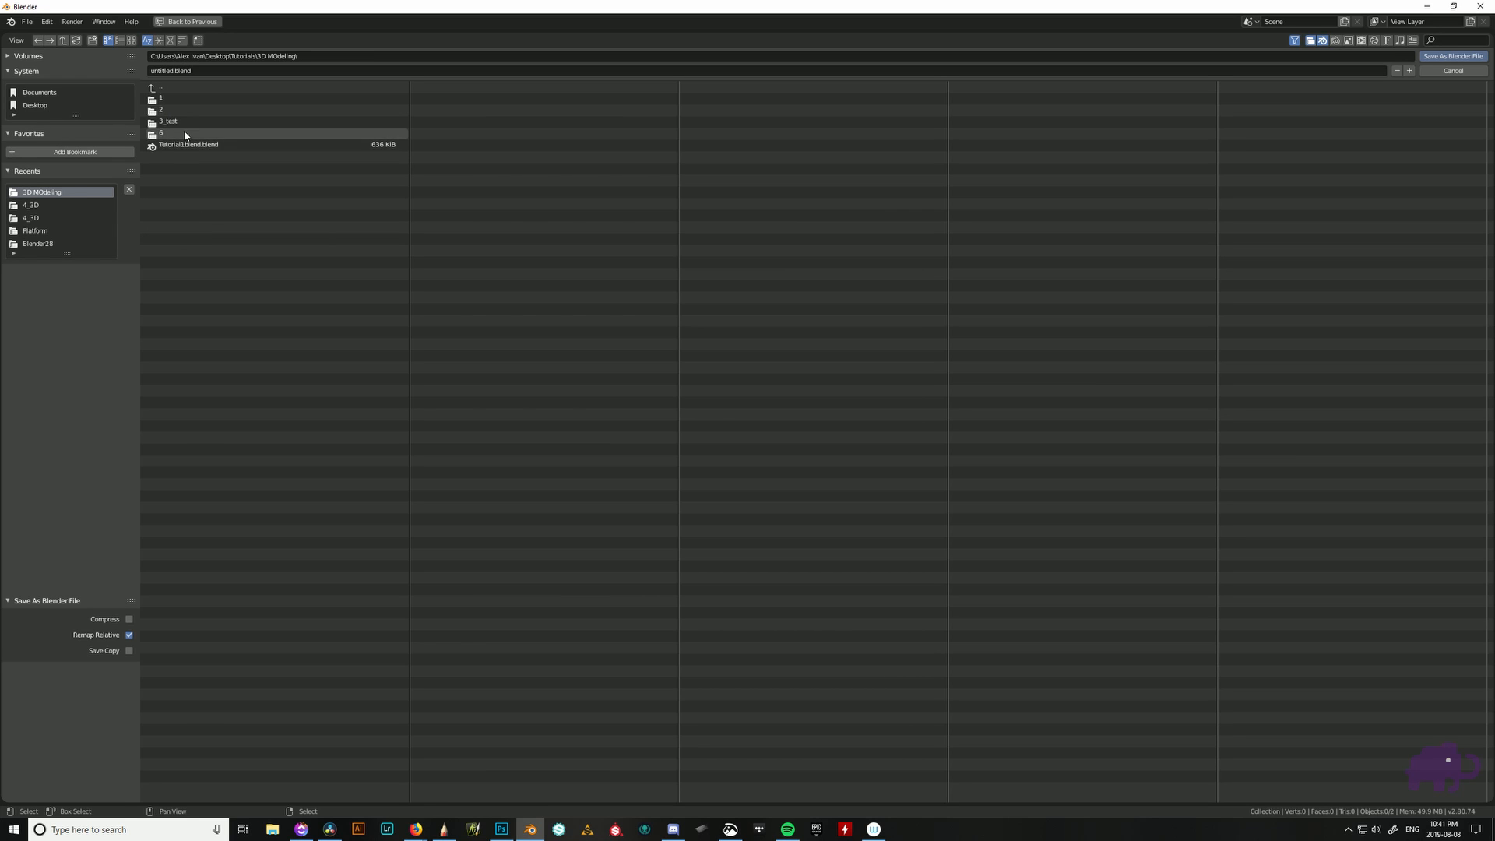
{"action": "double_click", "coordinate": [184, 132]}
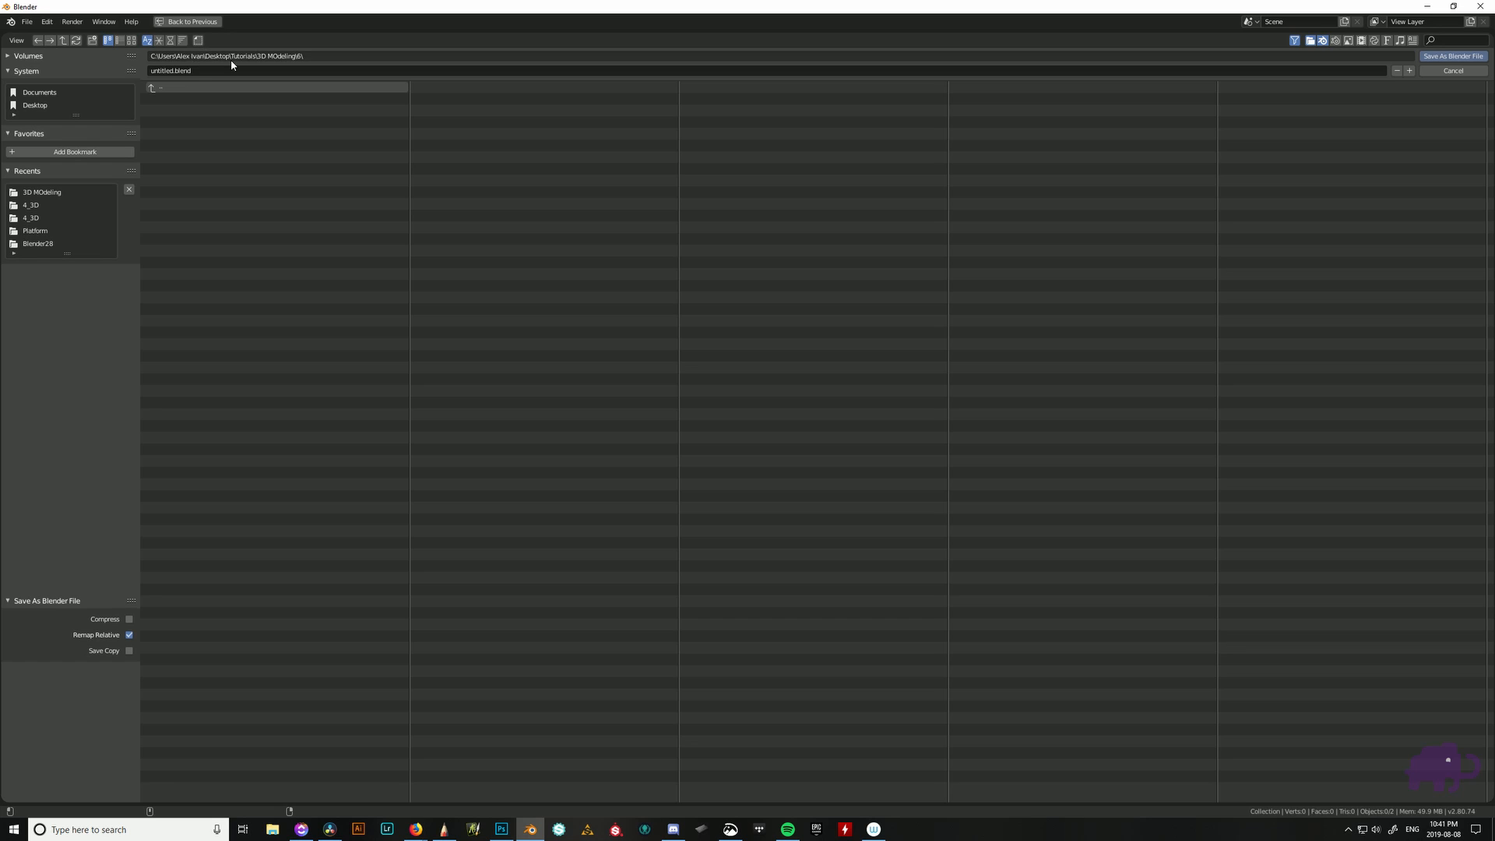
- Name the file ourfirstchild.blend and save it in the current folder
{"action": "left_click", "coordinate": [172, 71]}
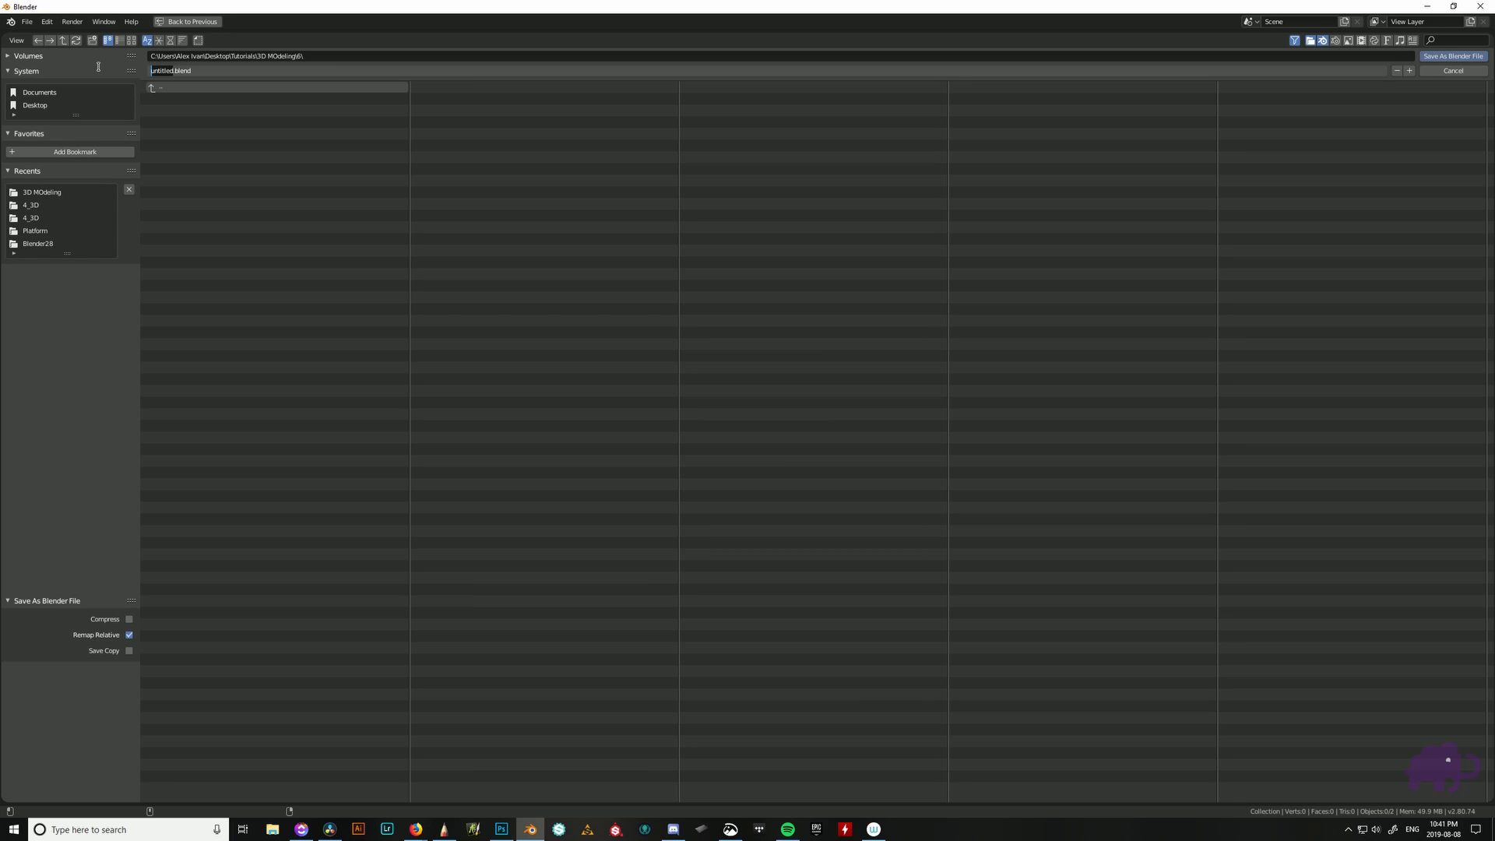
{"action": "key", "text": "BackSpace"}
{"action": "type", "text": "whats"}
{"action": "key", "text": "BackSpace"}
{"action": "key", "text": "BackSpace"}
{"action": "key", "text": "BackSpace"}
{"action": "key", "text": "BackSpace"}
{"action": "key", "text": "BackSpace"}
{"action": "type", "text": "ourfirst"}
{"action": "type", "text": "child"}
{"action": "left_click", "coordinate": [1450, 56]}
{"action": "left_click", "coordinate": [1451, 57]}
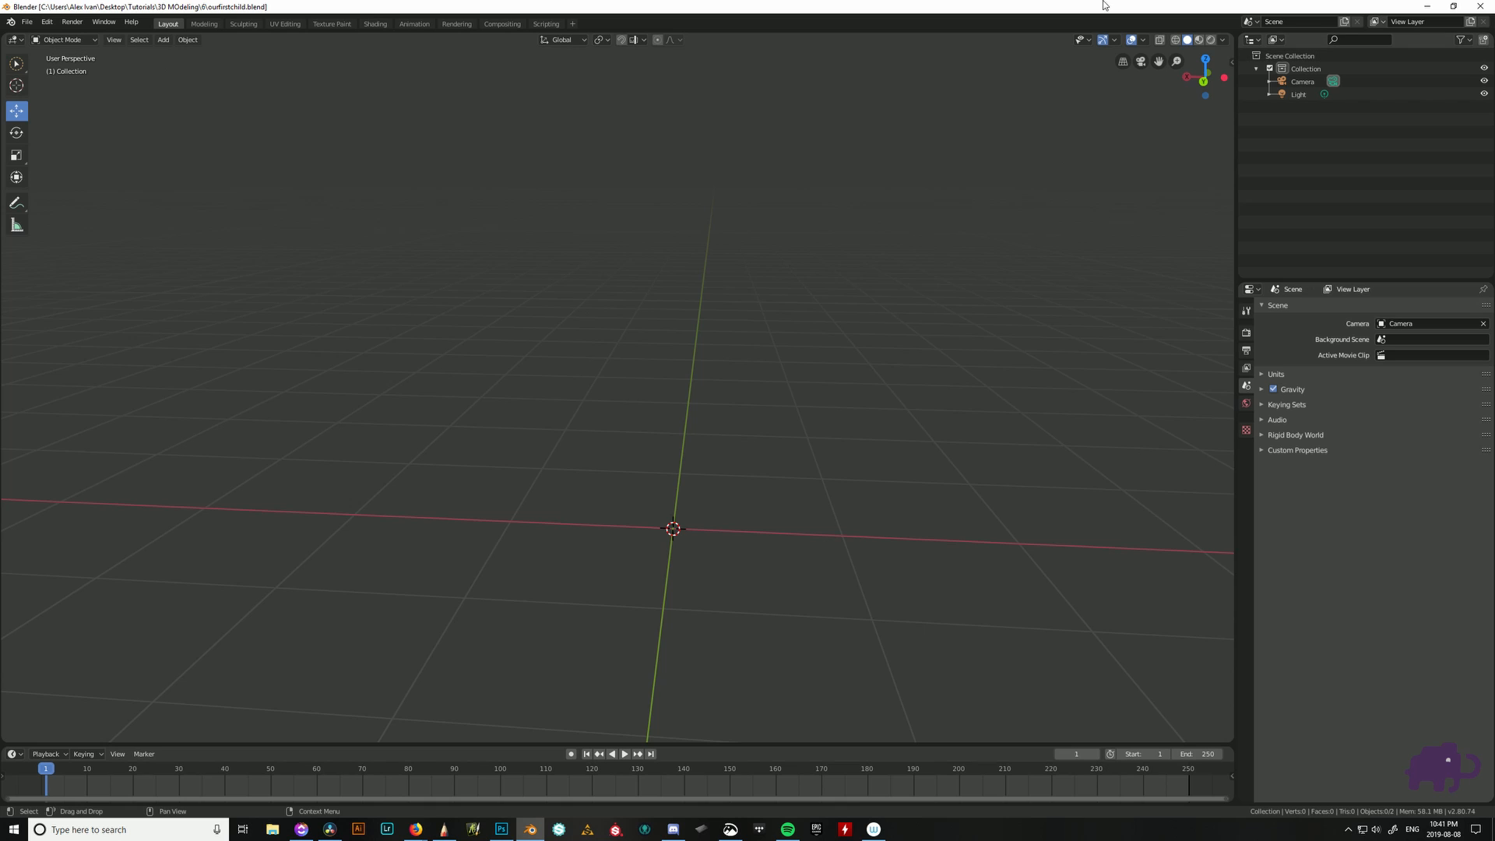
- Reopen the Save As file browser and enter the d: path to list that drive's folders
{"action": "left_click", "coordinate": [27, 22]}
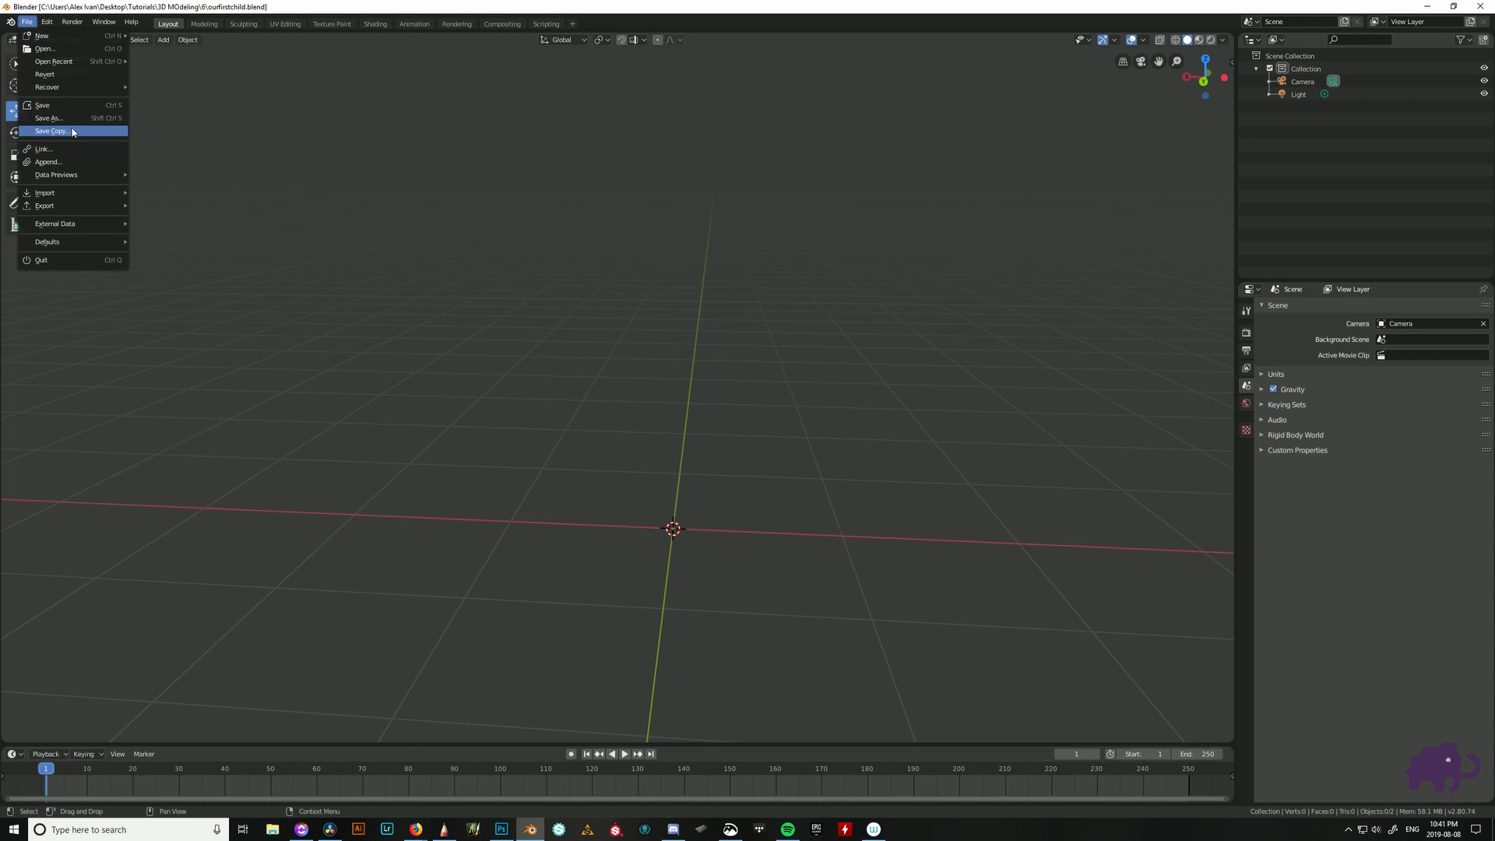
{"action": "left_click", "coordinate": [85, 118]}
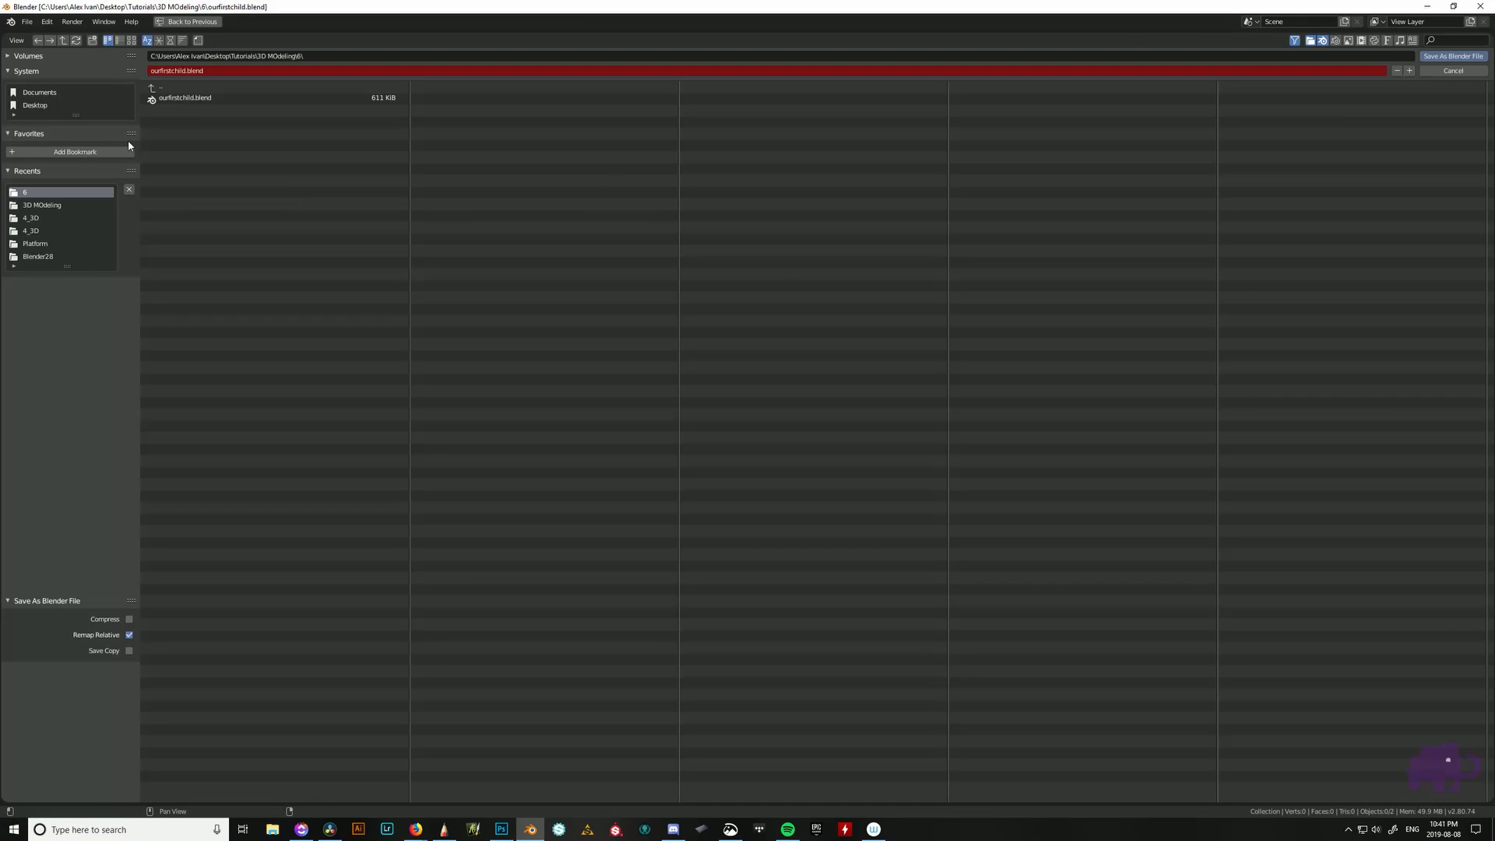
{"action": "left_click", "coordinate": [150, 57]}
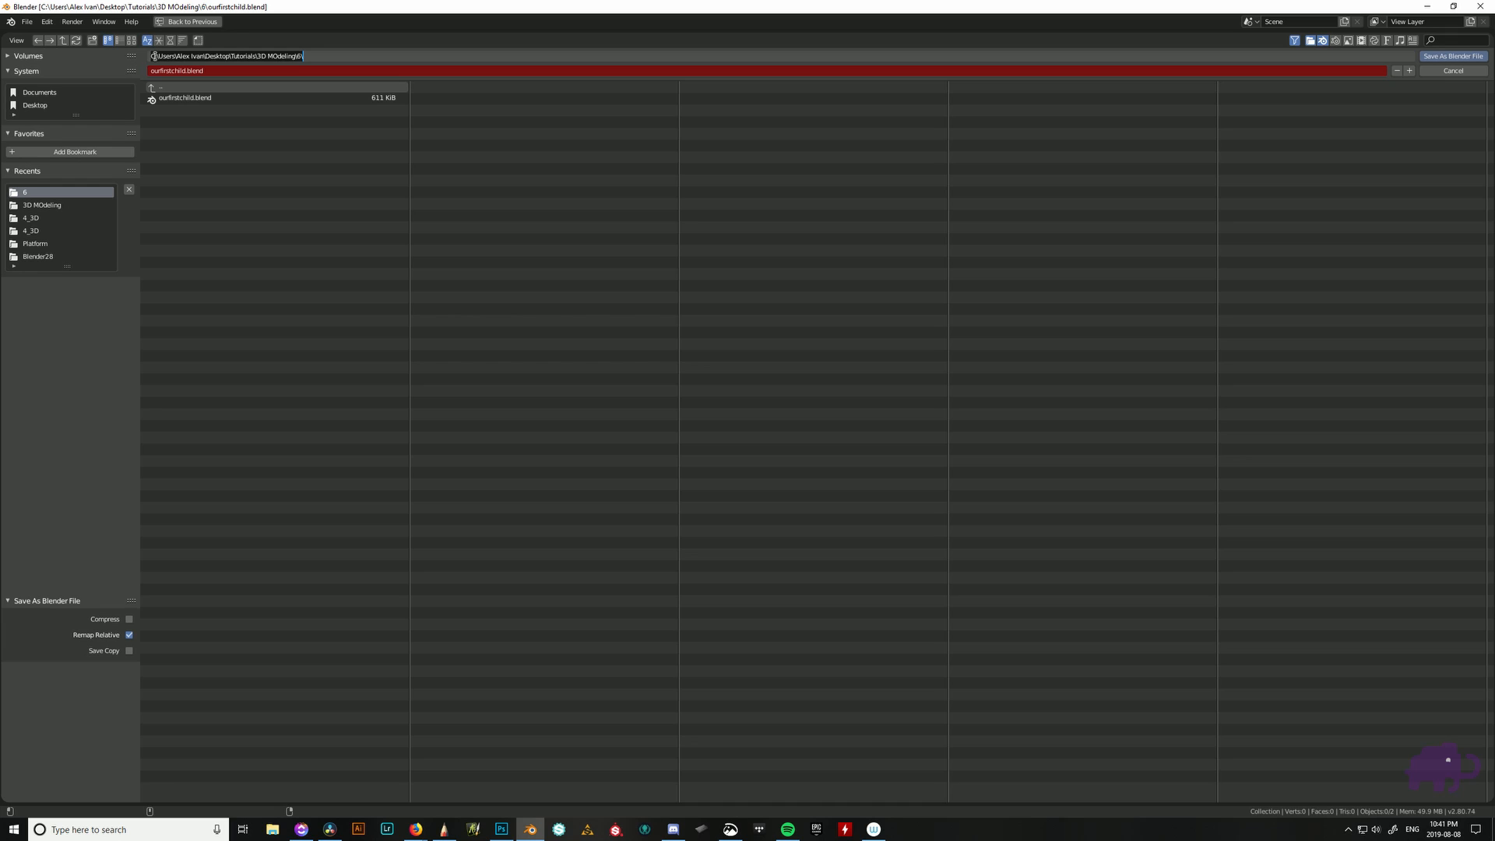
{"action": "left_click", "coordinate": [155, 56]}
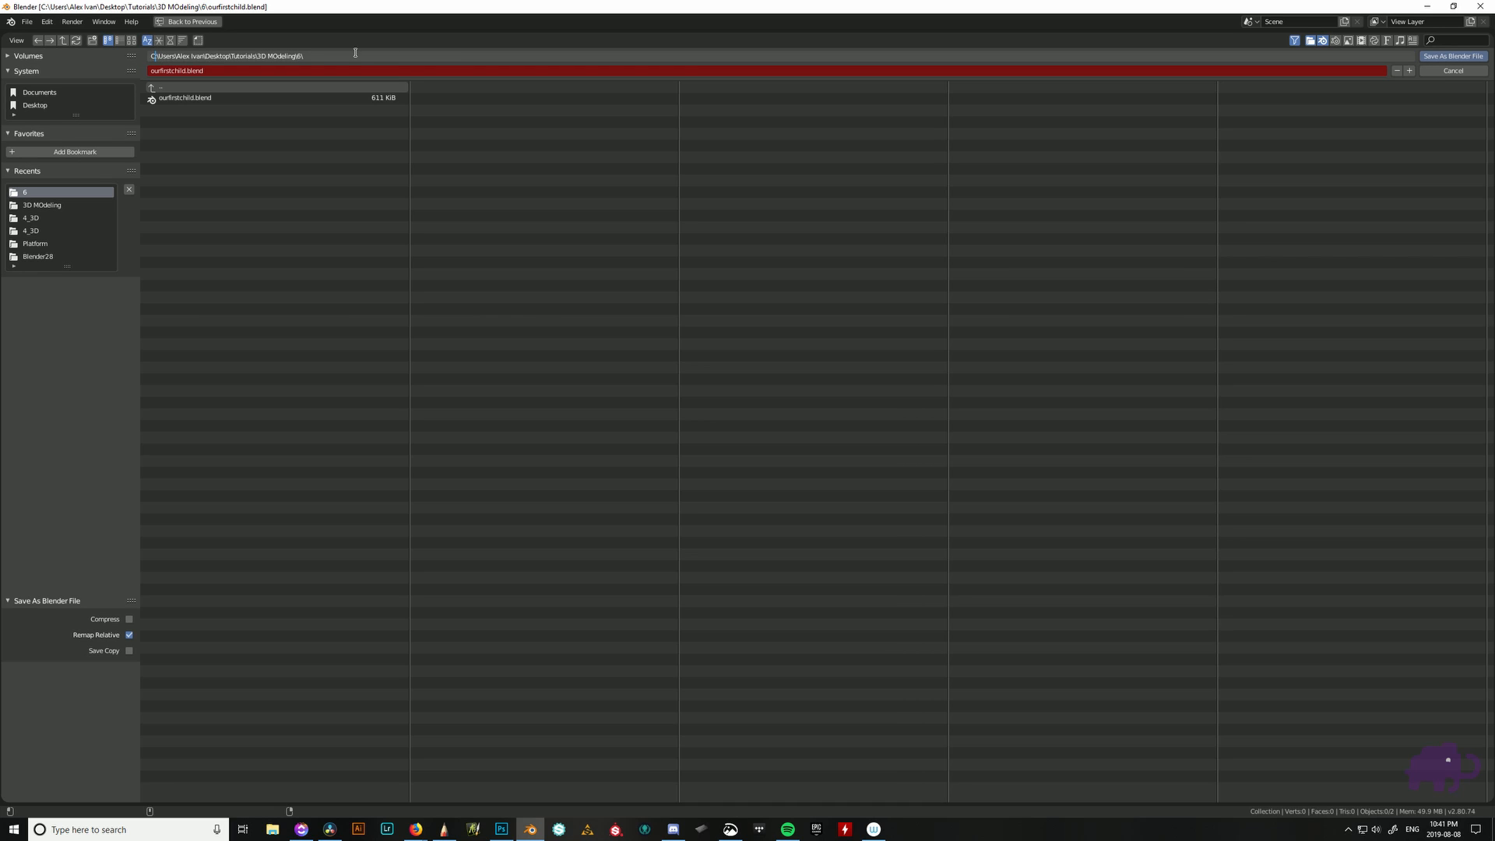
{"action": "left_click_drag", "start_coordinate": [355, 52], "coordinate": [100, 55]}
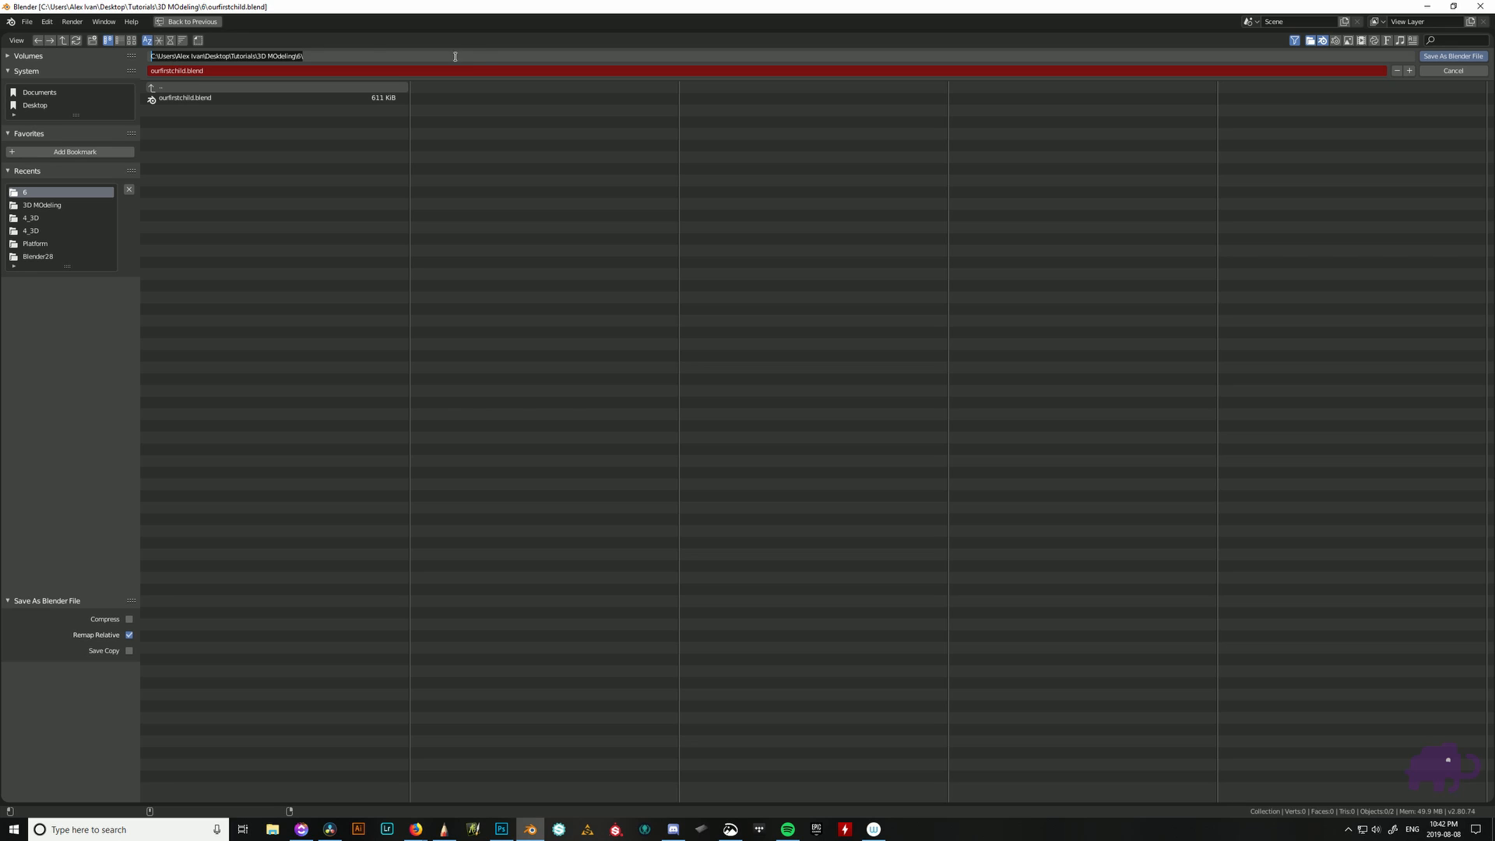
{"action": "key", "text": "BackSpace"}
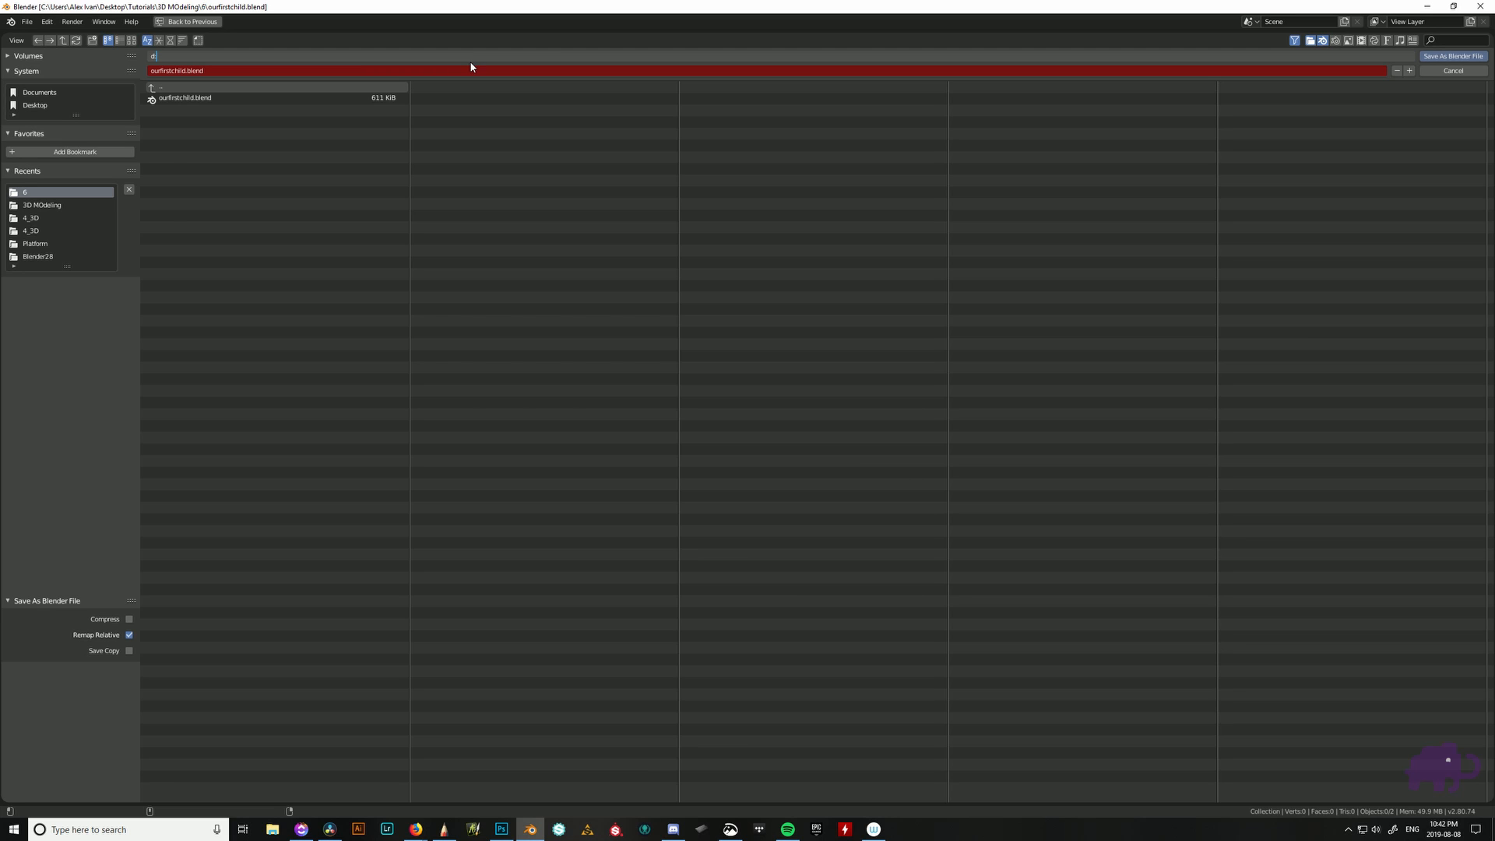
{"action": "key", "text": "Return"}
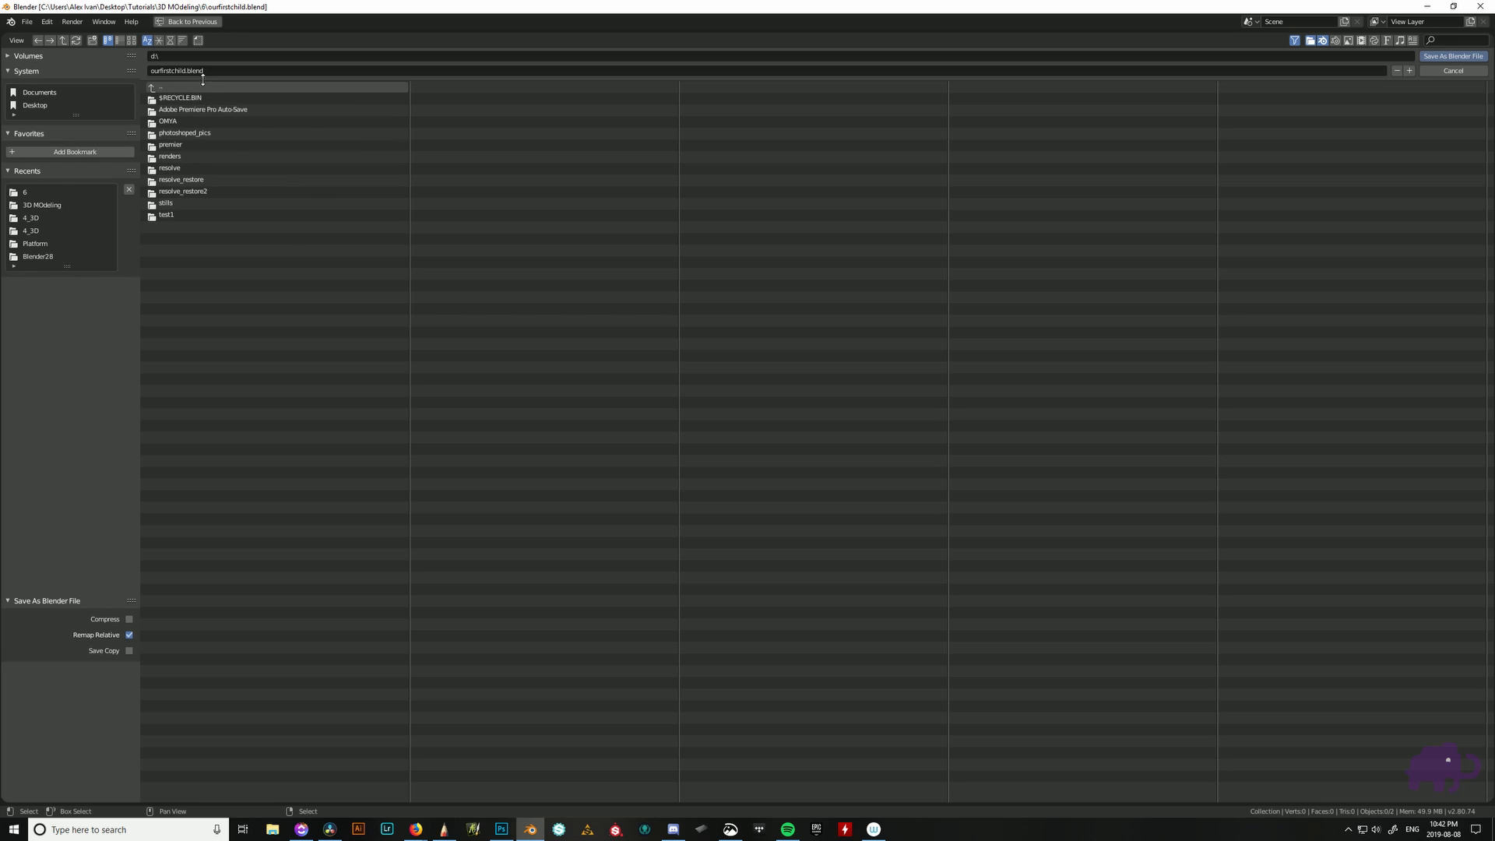
- Change the browser path to c: to view that drive's folders, and cancel the save
{"action": "left_click", "coordinate": [154, 56]}
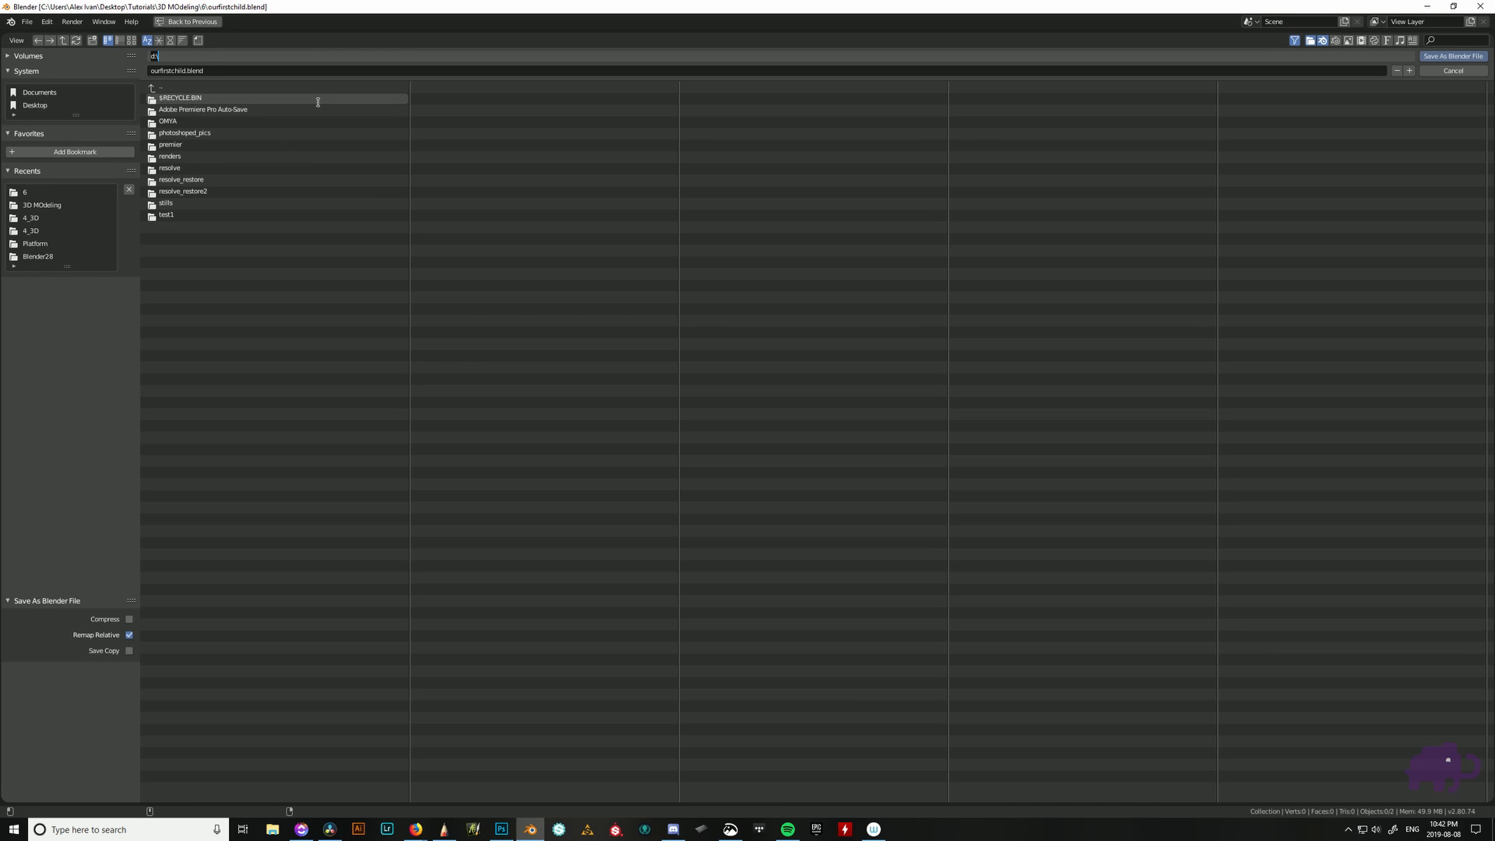
{"action": "type", "text": "c:"}
{"action": "key", "text": "Return"}
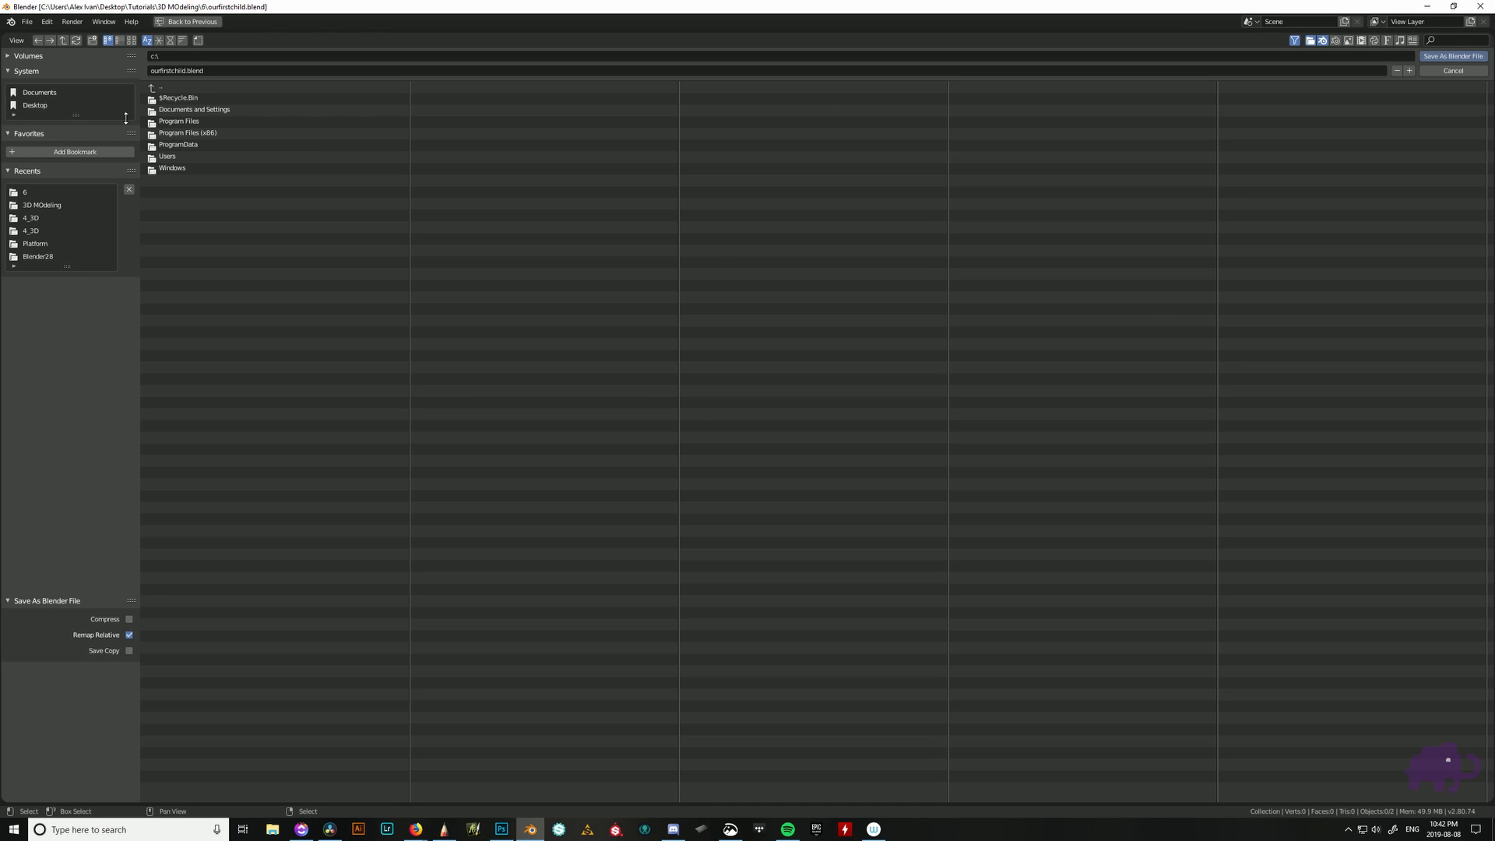
{"action": "left_click", "coordinate": [1453, 71]}
{"action": "left_click", "coordinate": [31, 23]}
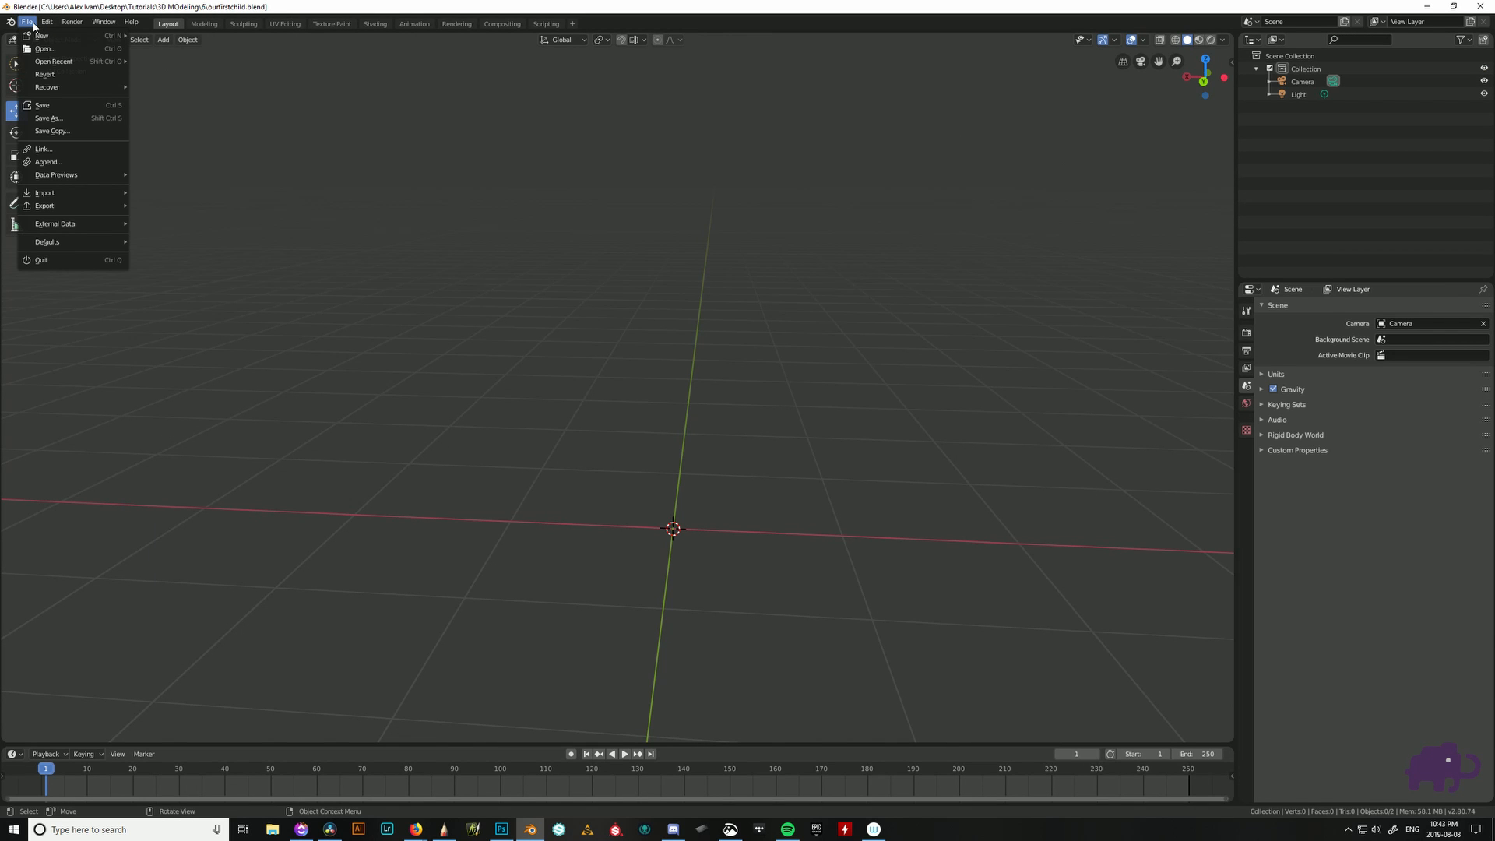
{"action": "mouse_move", "coordinate": [47, 26]}
{"action": "mouse_move", "coordinate": [81, 230]}
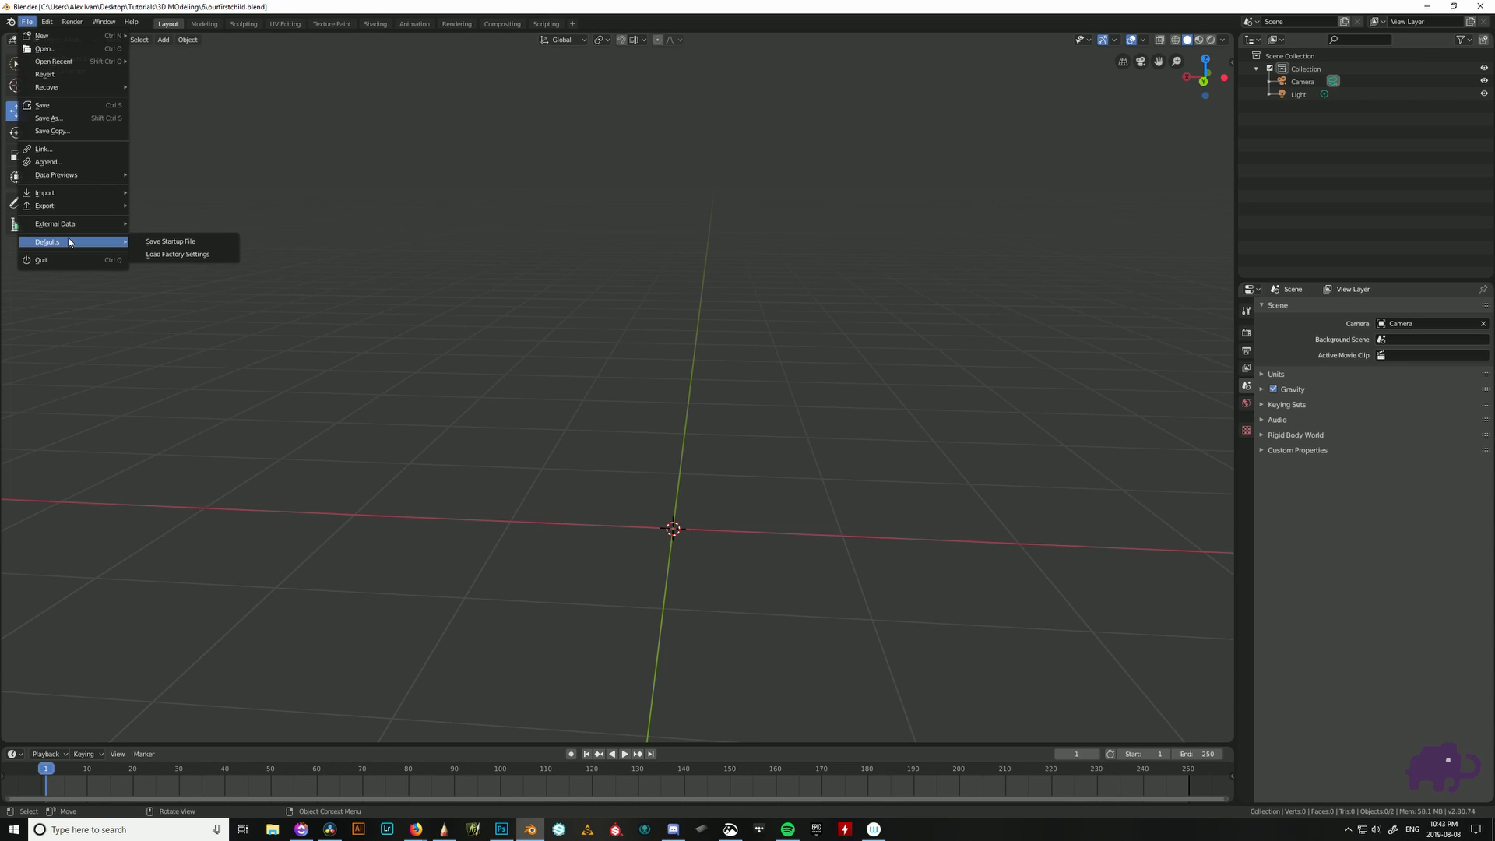
{"action": "left_click", "coordinate": [178, 252]}
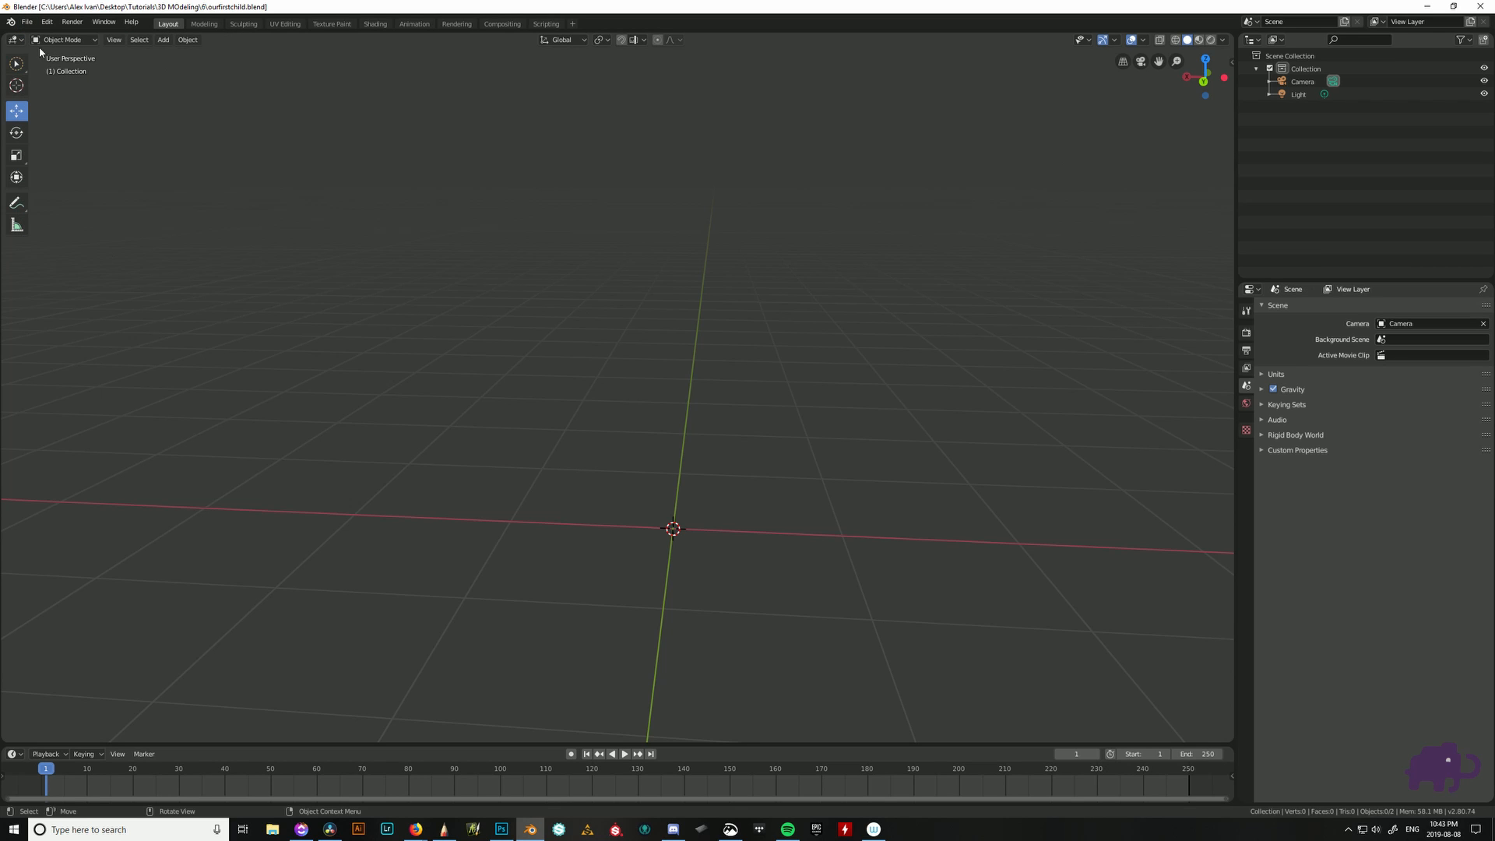
- Save the current scene and settings as the default startup file
{"action": "left_click", "coordinate": [25, 25]}
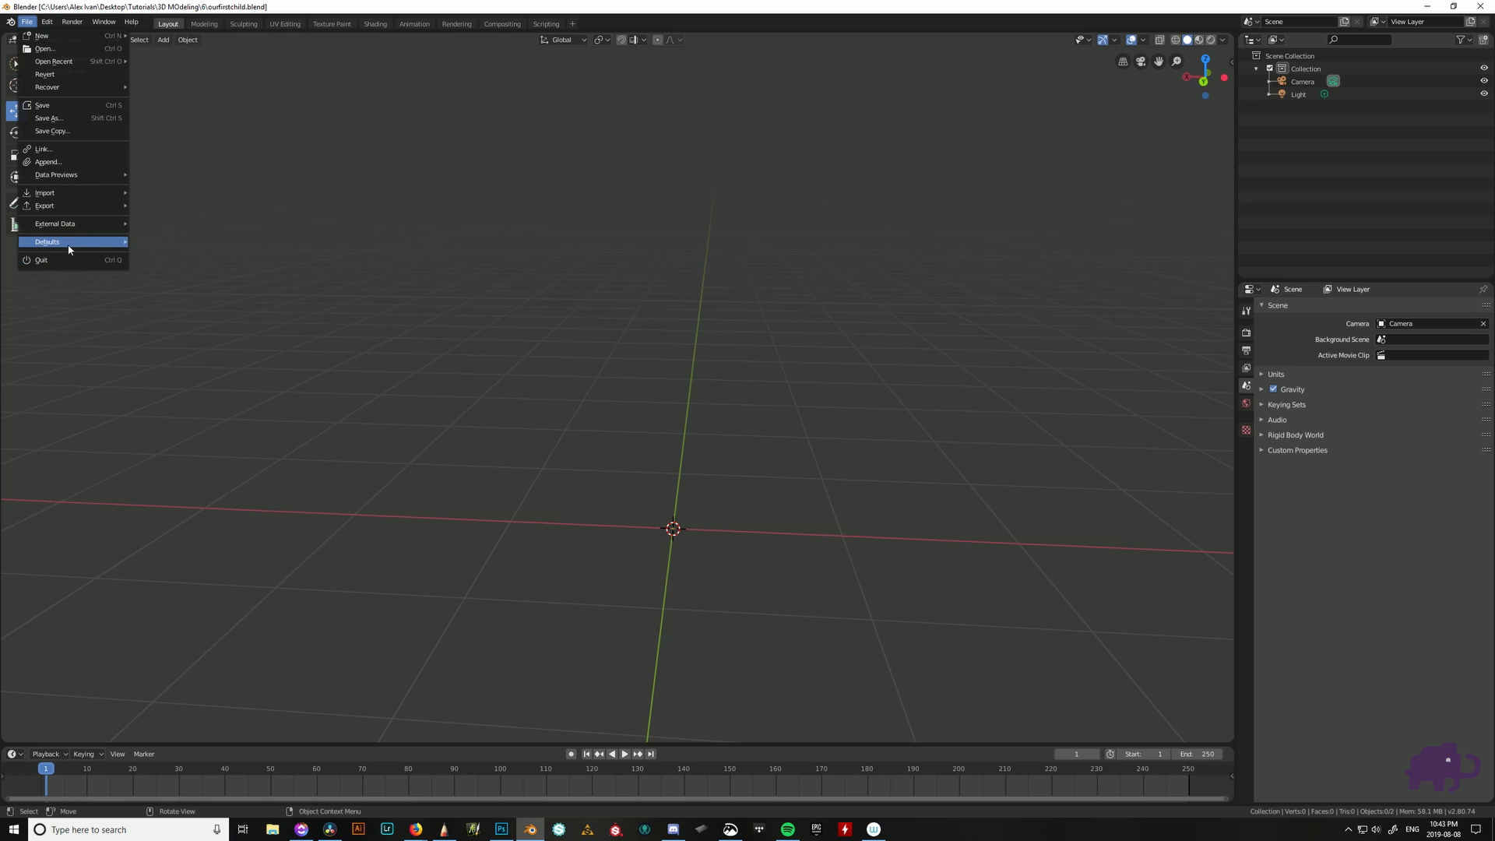
{"action": "mouse_move", "coordinate": [74, 246]}
{"action": "left_click", "coordinate": [183, 241]}
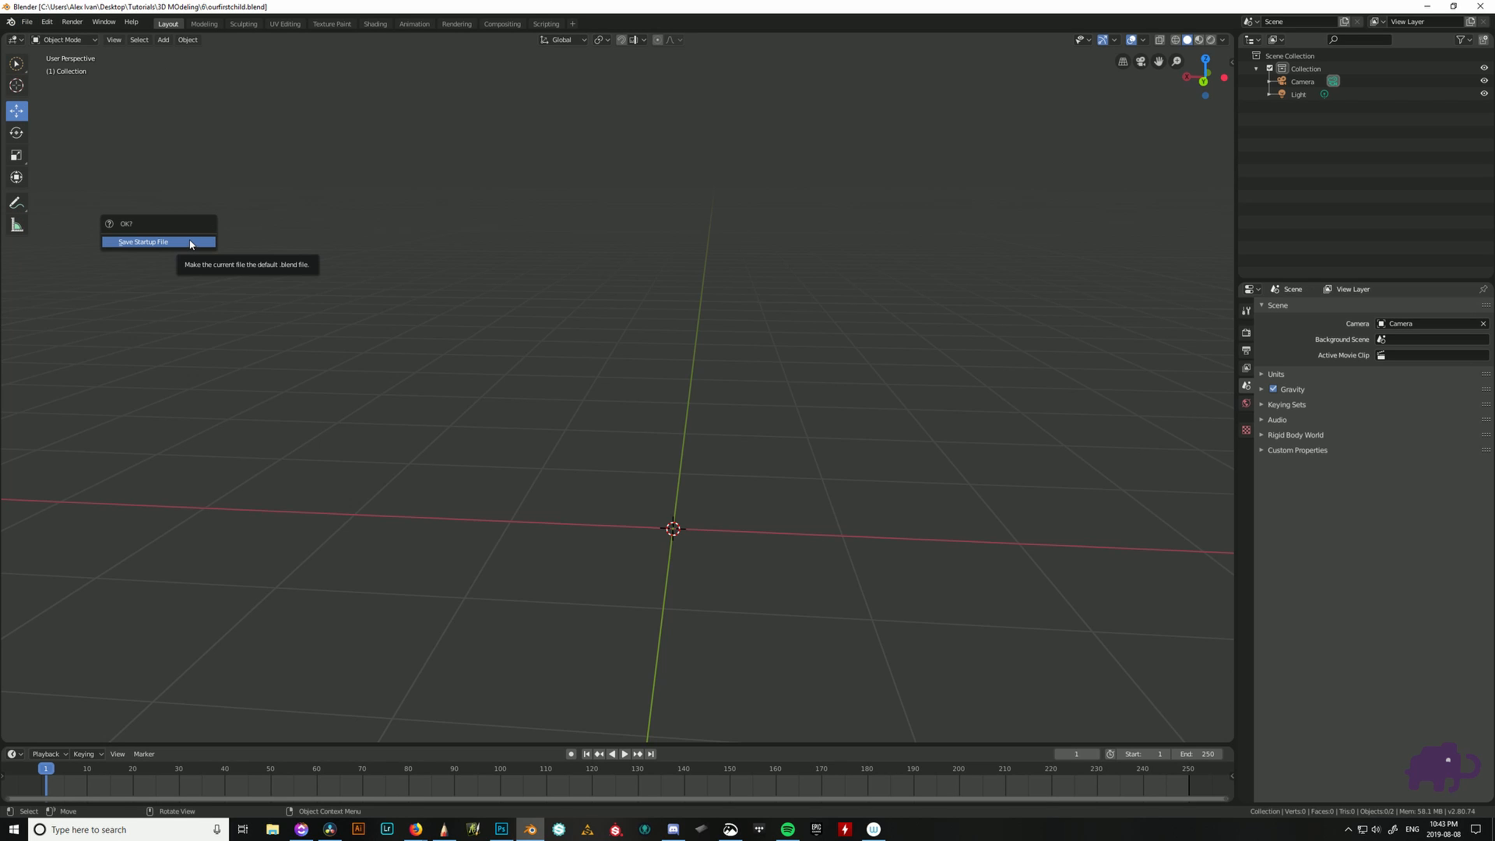
{"action": "left_click", "coordinate": [163, 245]}
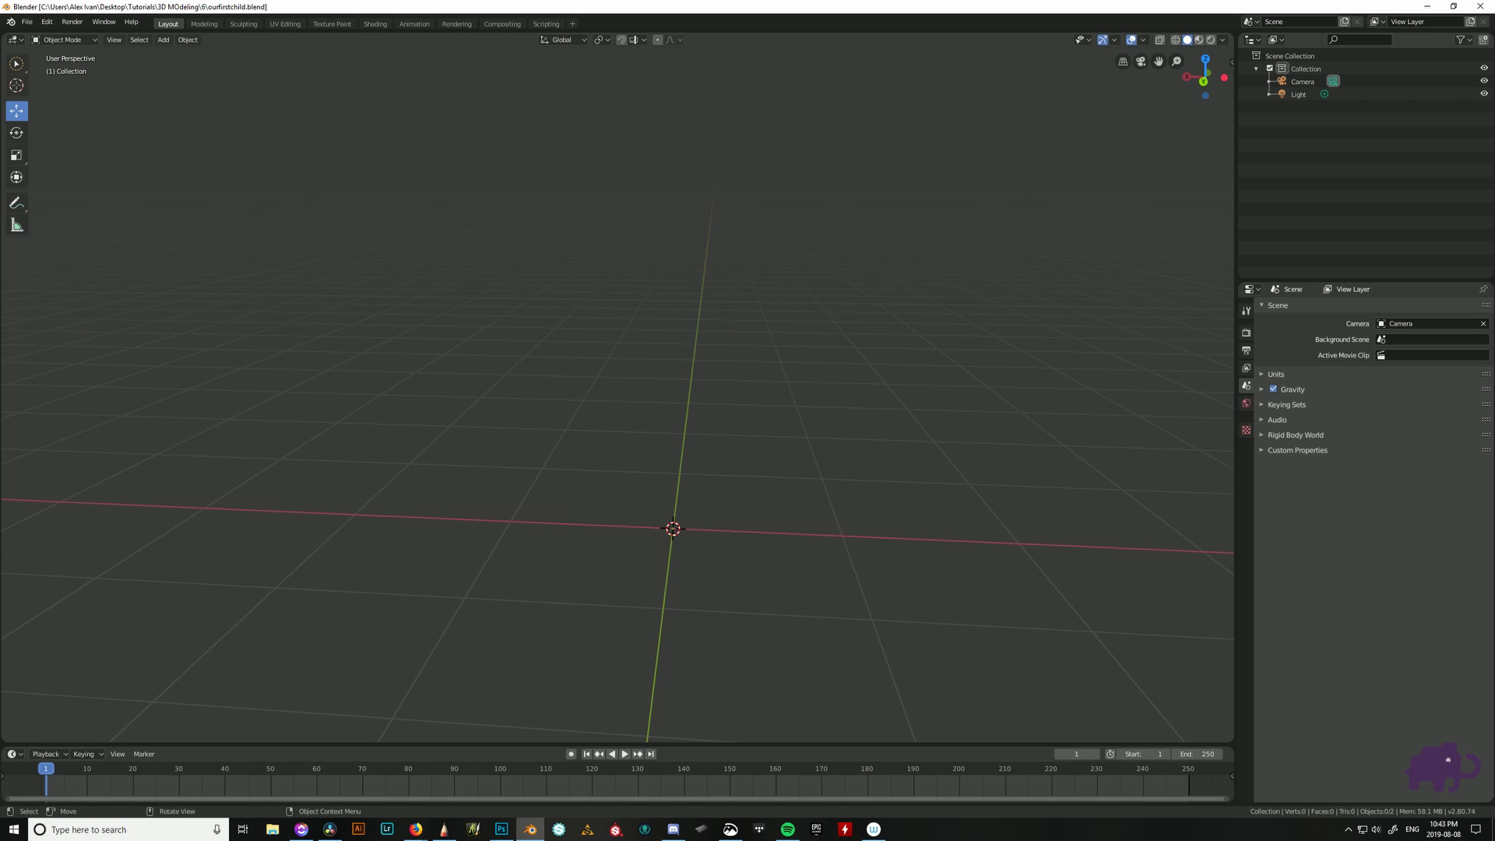
- Switch to the Google Slides presentation in Firefox to read the Navigation shortcuts slide
{"action": "left_click_drag", "start_coordinate": [0, 257], "coordinate": [988, 1]}
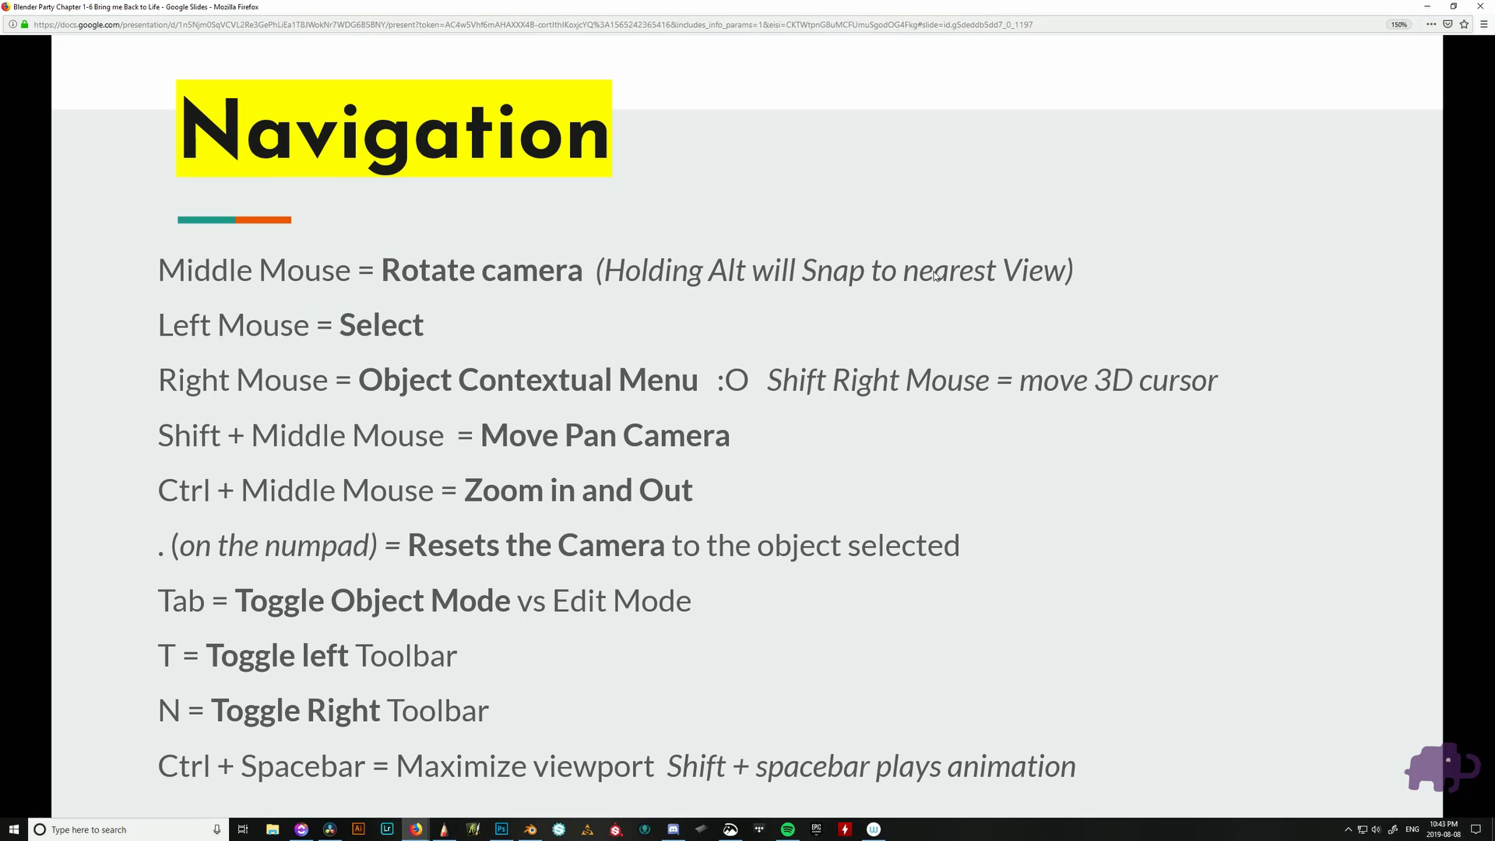
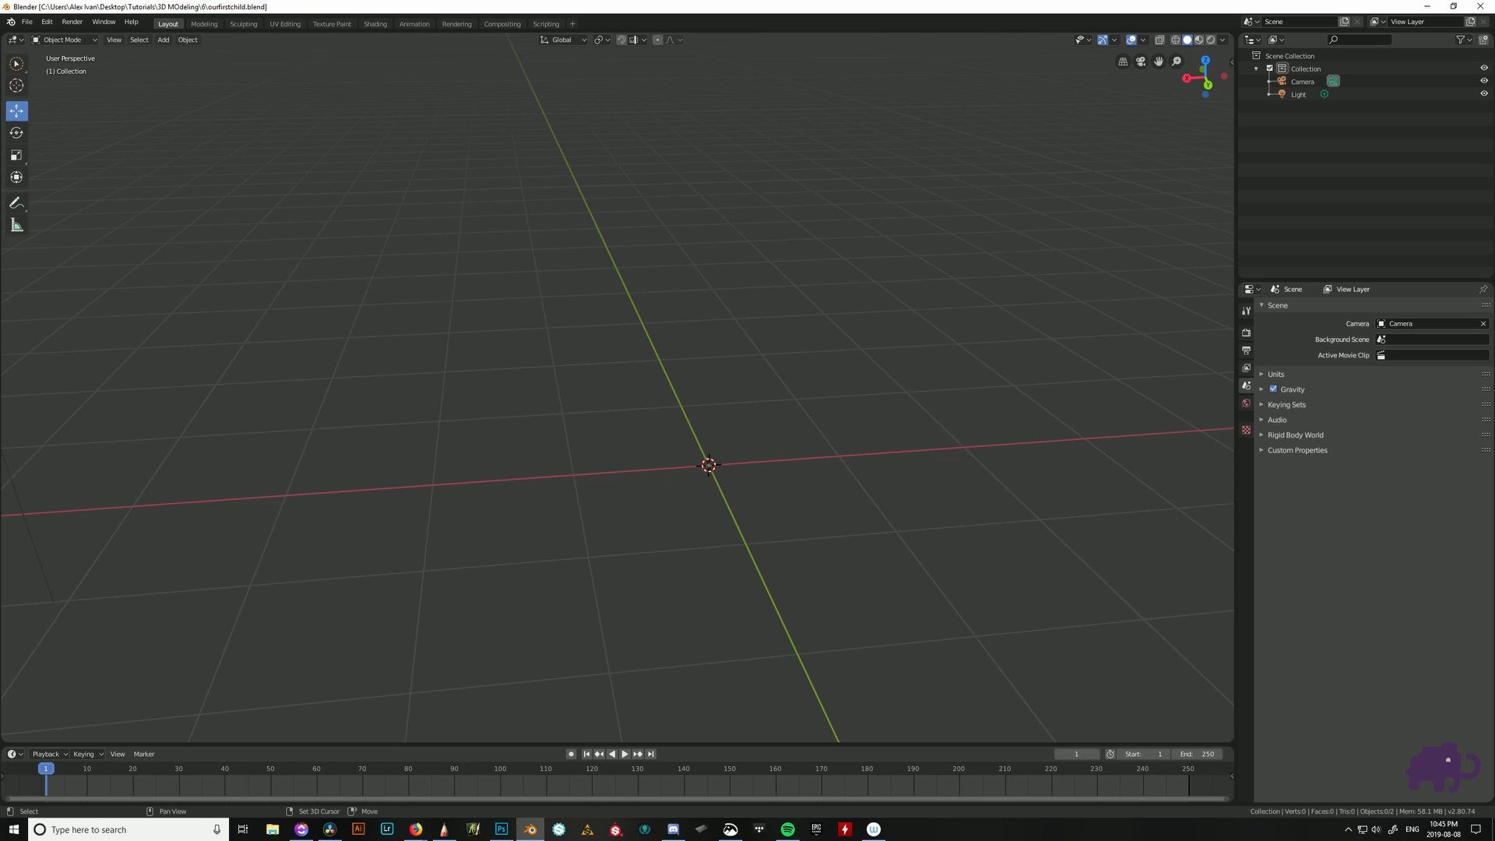
- Practise orbiting, zooming and panning the 3D viewport around the world origin
{"action": "middle_click_drag", "start_coordinate": [605, 499], "coordinate": [635, 398]}
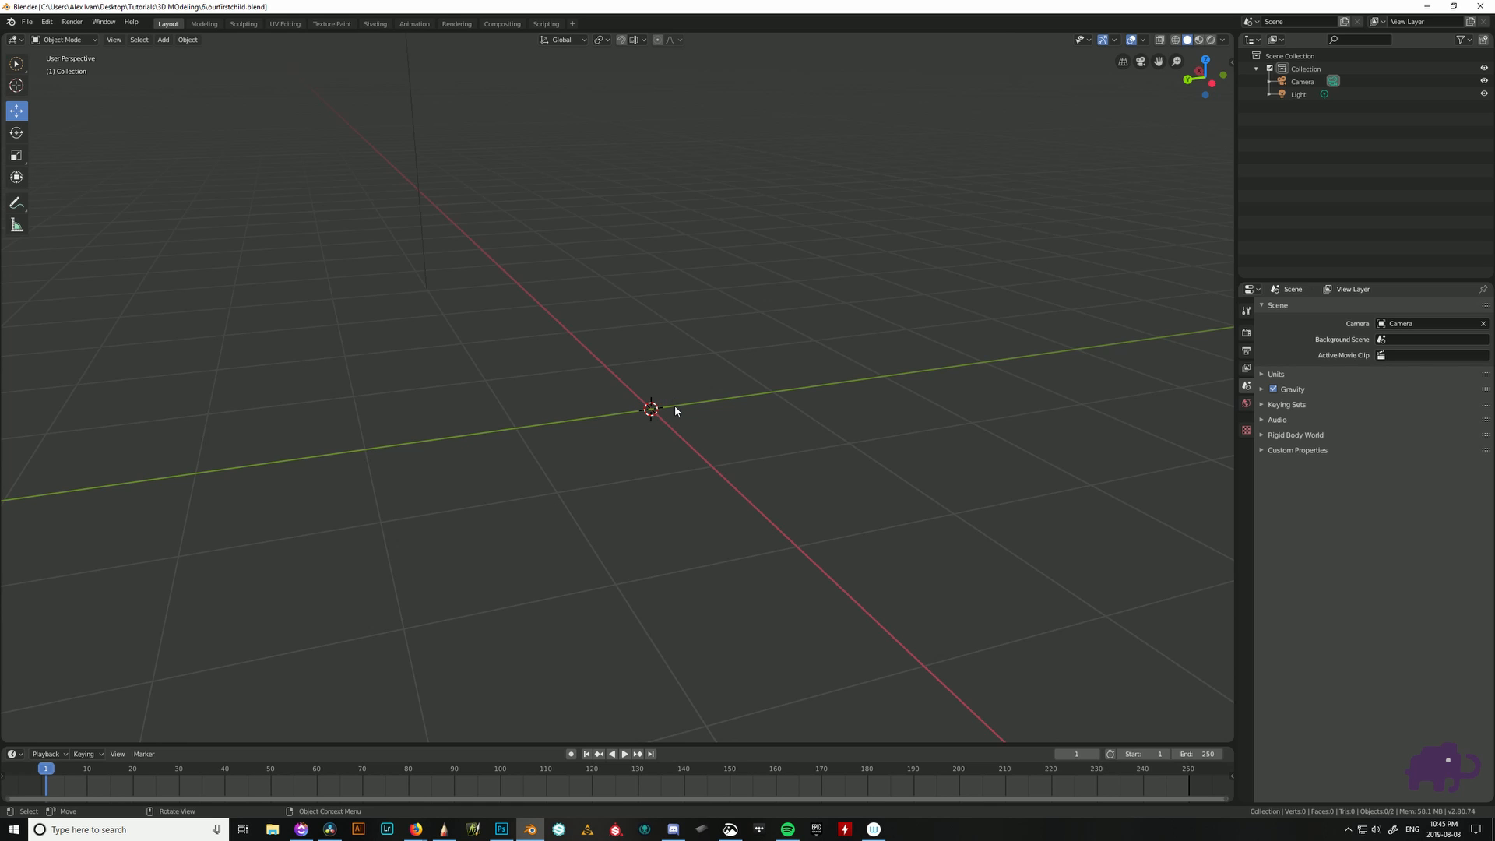
{"action": "scroll", "coordinate": [661, 413], "scroll_direction": "down", "scroll_amount": 4}
{"action": "scroll", "coordinate": [659, 412], "scroll_direction": "up", "scroll_amount": 4}
{"action": "scroll", "coordinate": [662, 413], "scroll_direction": "down", "scroll_amount": 1}
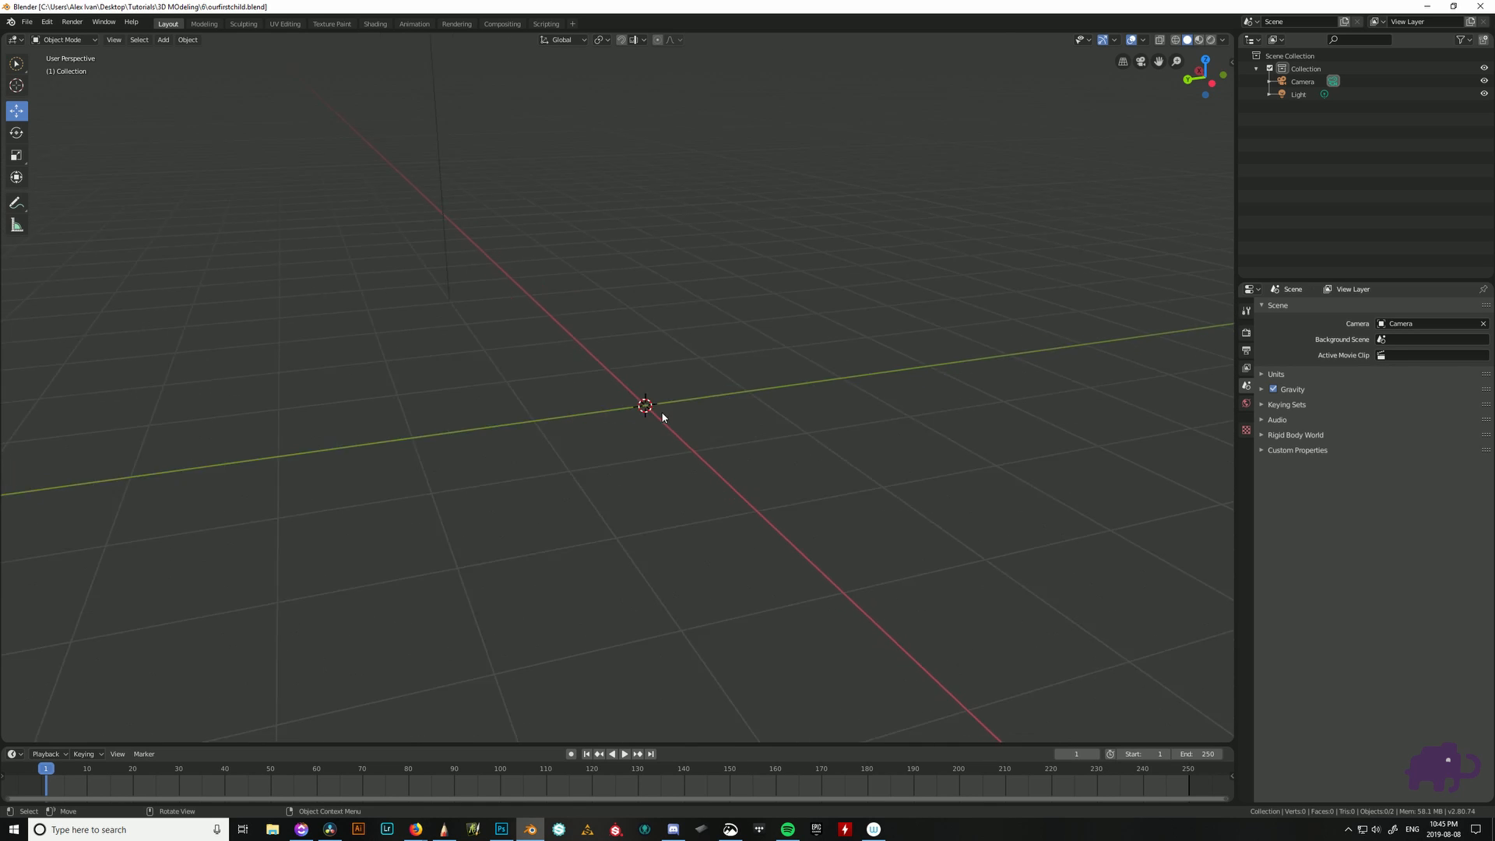
{"action": "scroll", "coordinate": [663, 417], "scroll_direction": "down", "scroll_amount": 4}
{"action": "scroll", "coordinate": [664, 414], "scroll_direction": "up", "scroll_amount": 4}
{"action": "scroll", "coordinate": [678, 428], "scroll_direction": "down", "scroll_amount": 4}
{"action": "scroll", "coordinate": [665, 434], "scroll_direction": "up", "scroll_amount": 4}
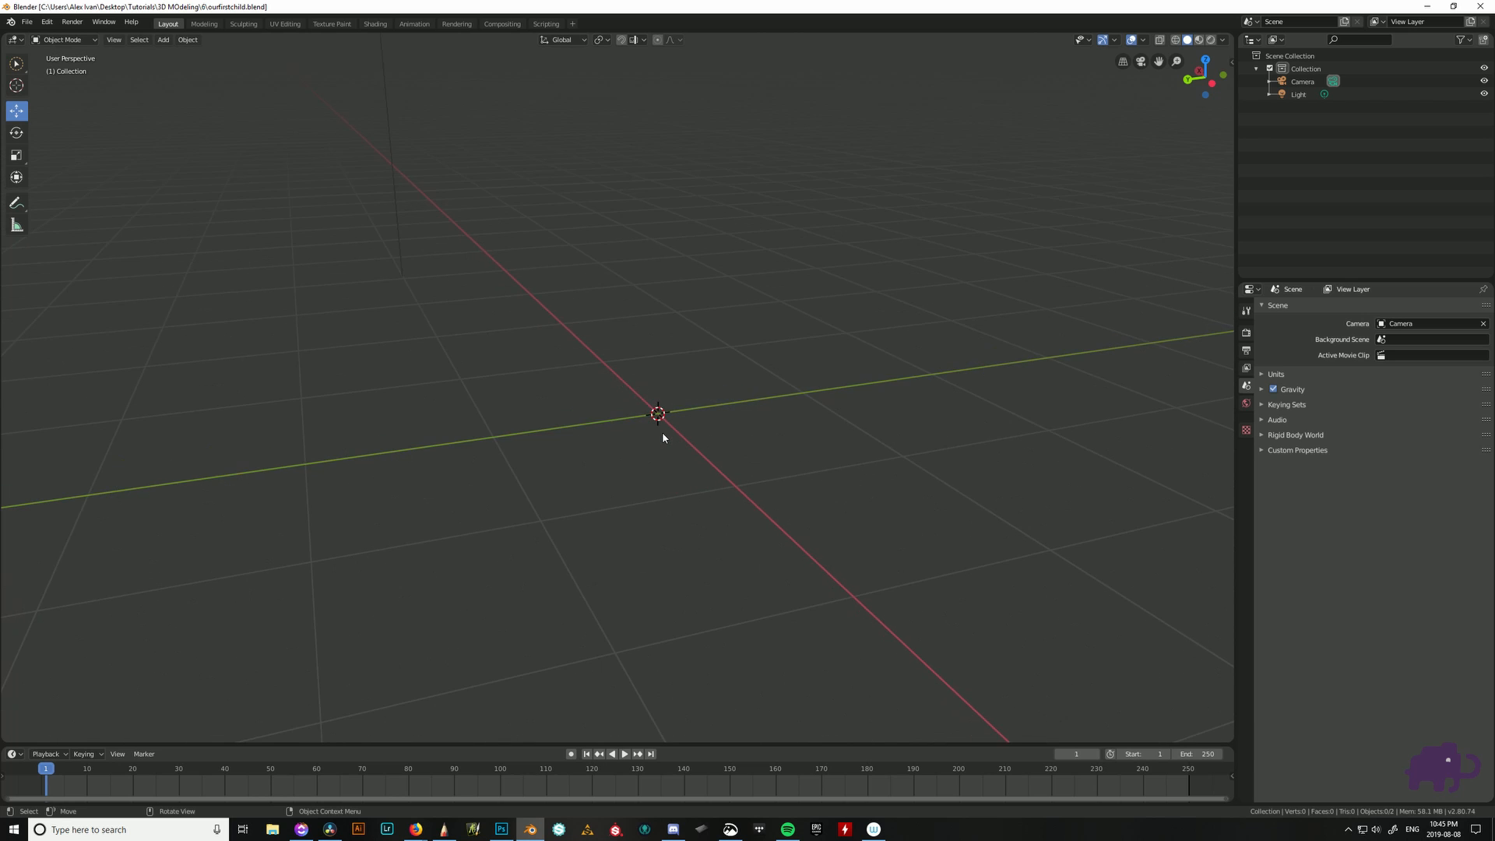
{"action": "scroll", "coordinate": [663, 433], "scroll_direction": "down", "scroll_amount": 6}
{"action": "scroll", "coordinate": [690, 439], "scroll_direction": "up", "scroll_amount": 12}
{"action": "scroll", "coordinate": [721, 436], "scroll_direction": "down", "scroll_amount": 11}
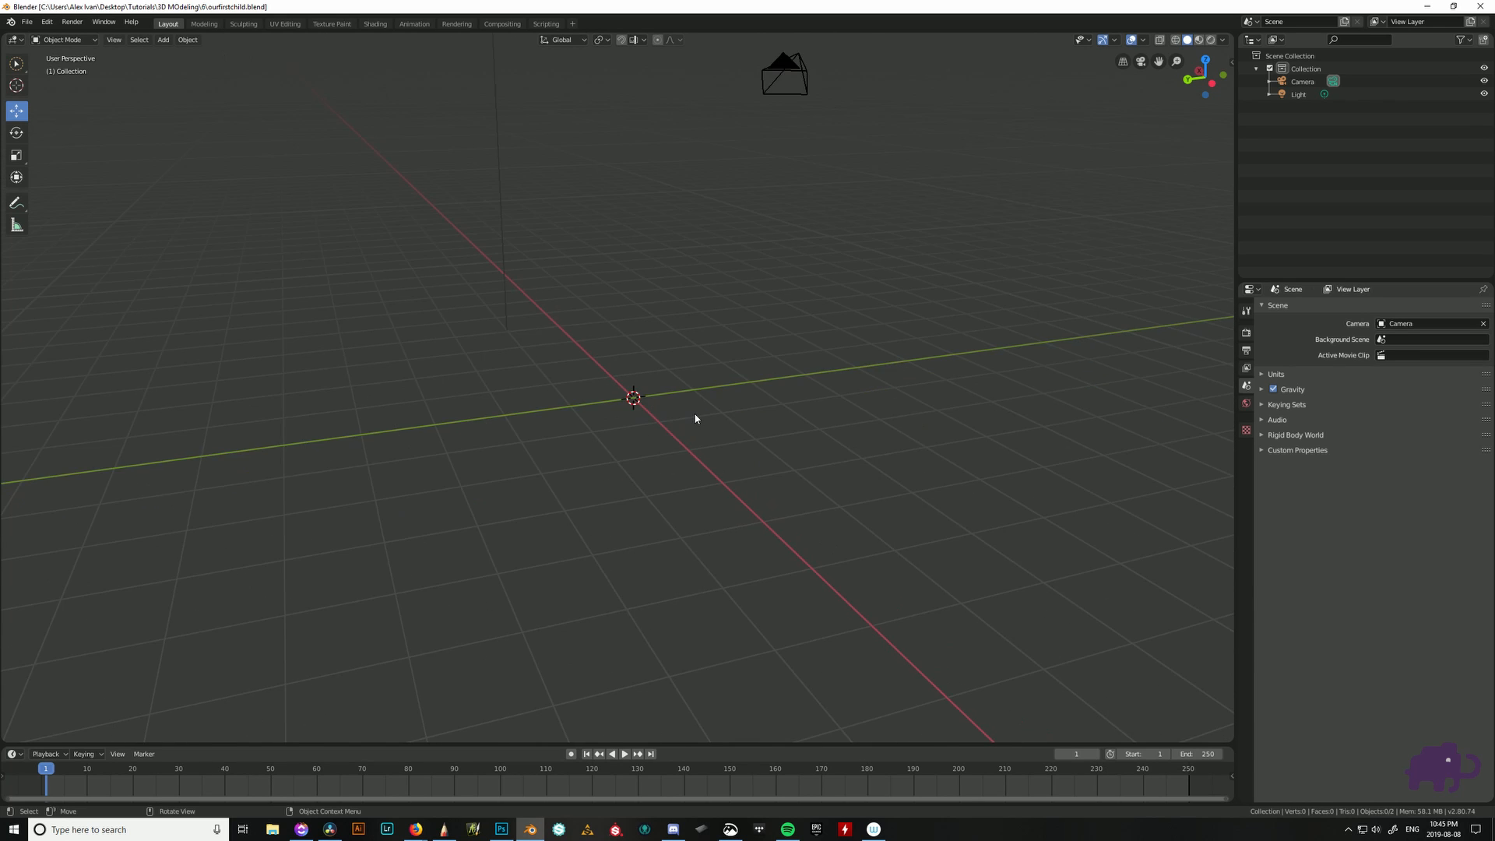
{"action": "scroll", "coordinate": [694, 418], "scroll_direction": "up", "scroll_amount": 4}
{"action": "scroll", "coordinate": [700, 423], "scroll_direction": "down", "scroll_amount": 5}
{"action": "scroll", "coordinate": [706, 428], "scroll_direction": "up", "scroll_amount": 7}
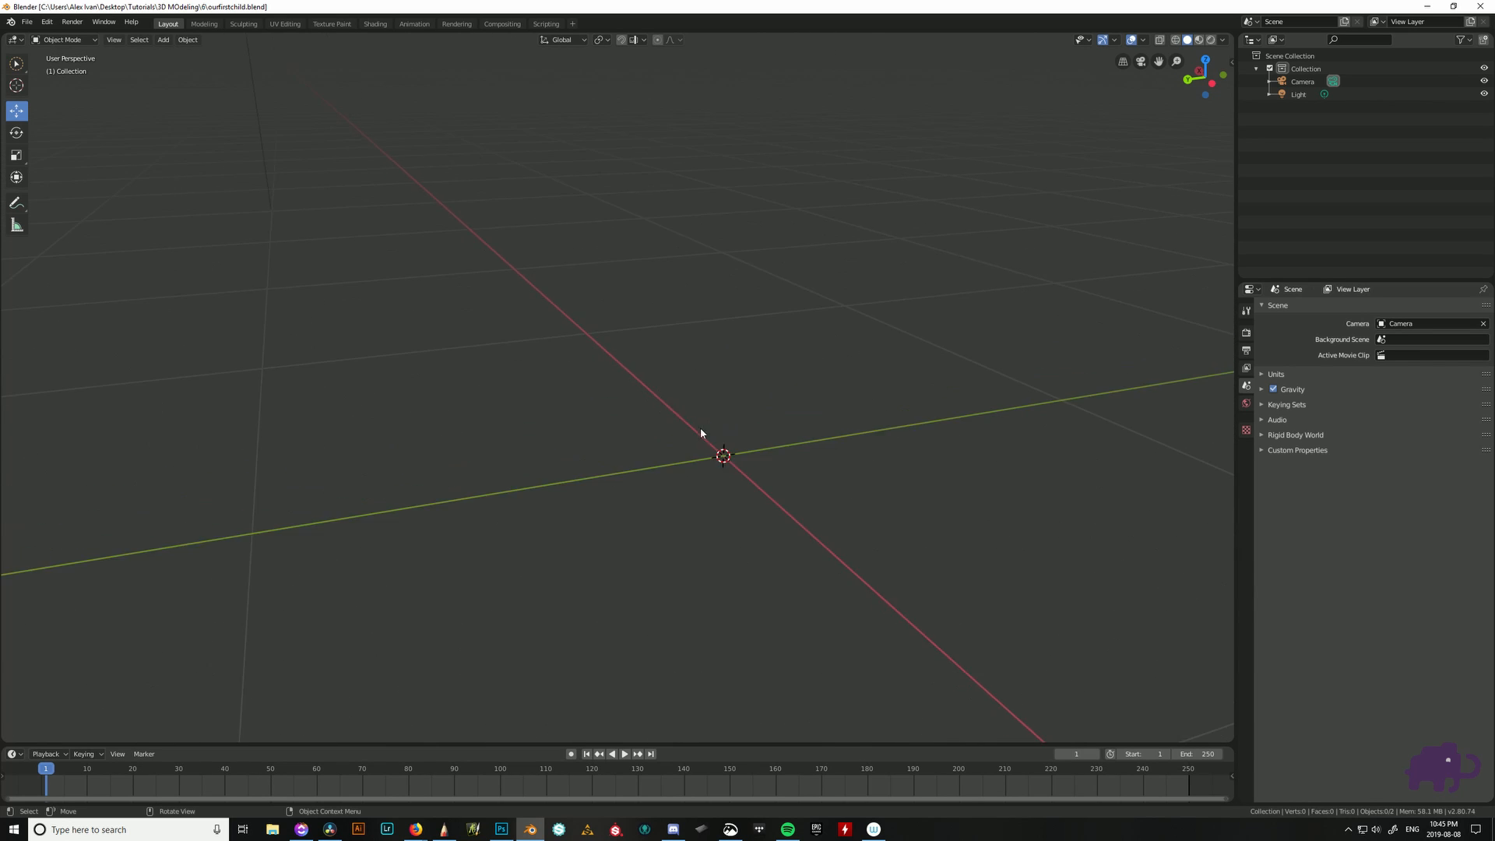
{"action": "scroll", "coordinate": [700, 430], "scroll_direction": "down", "scroll_amount": 8}
{"action": "middle_click_drag", "start_coordinate": [690, 438], "coordinate": [926, 464], "text": "shift"}
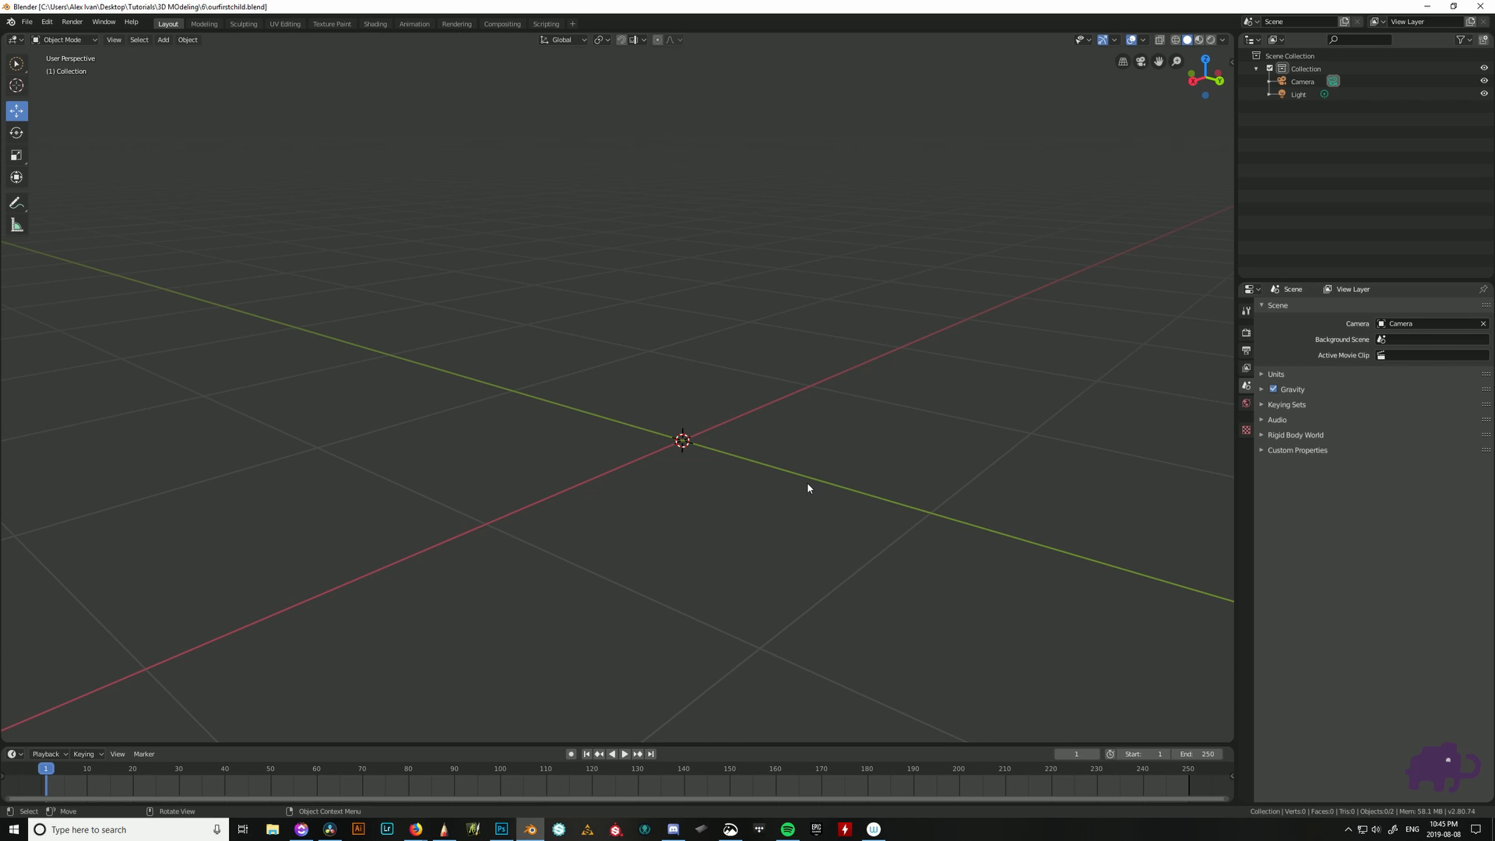
{"action": "scroll", "coordinate": [729, 496], "scroll_direction": "down", "scroll_amount": 2}
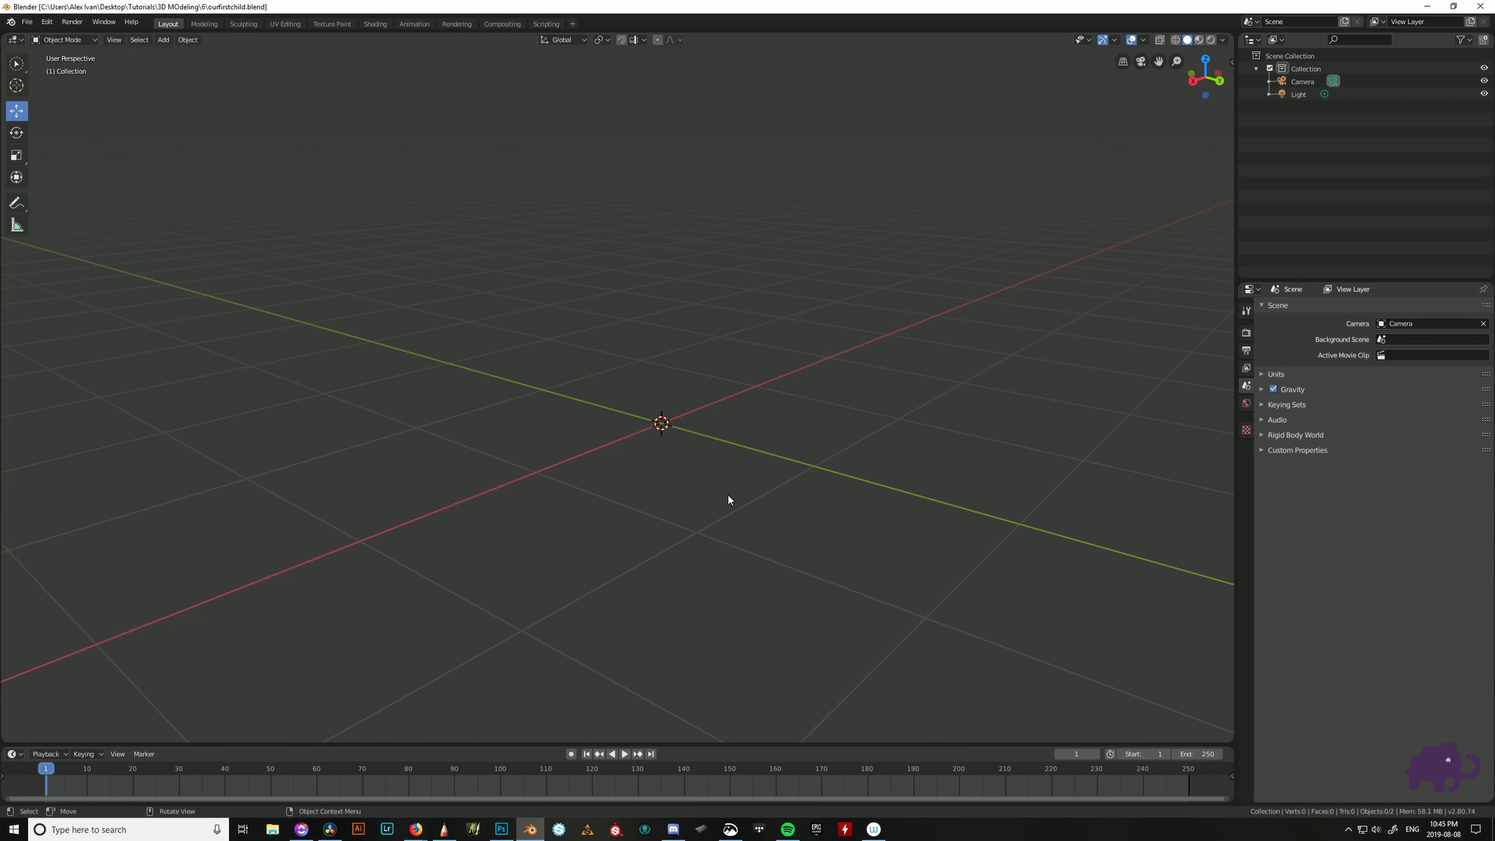
- Add a 2 m cube mesh at the world origin
{"action": "key", "text": "shift+s"}
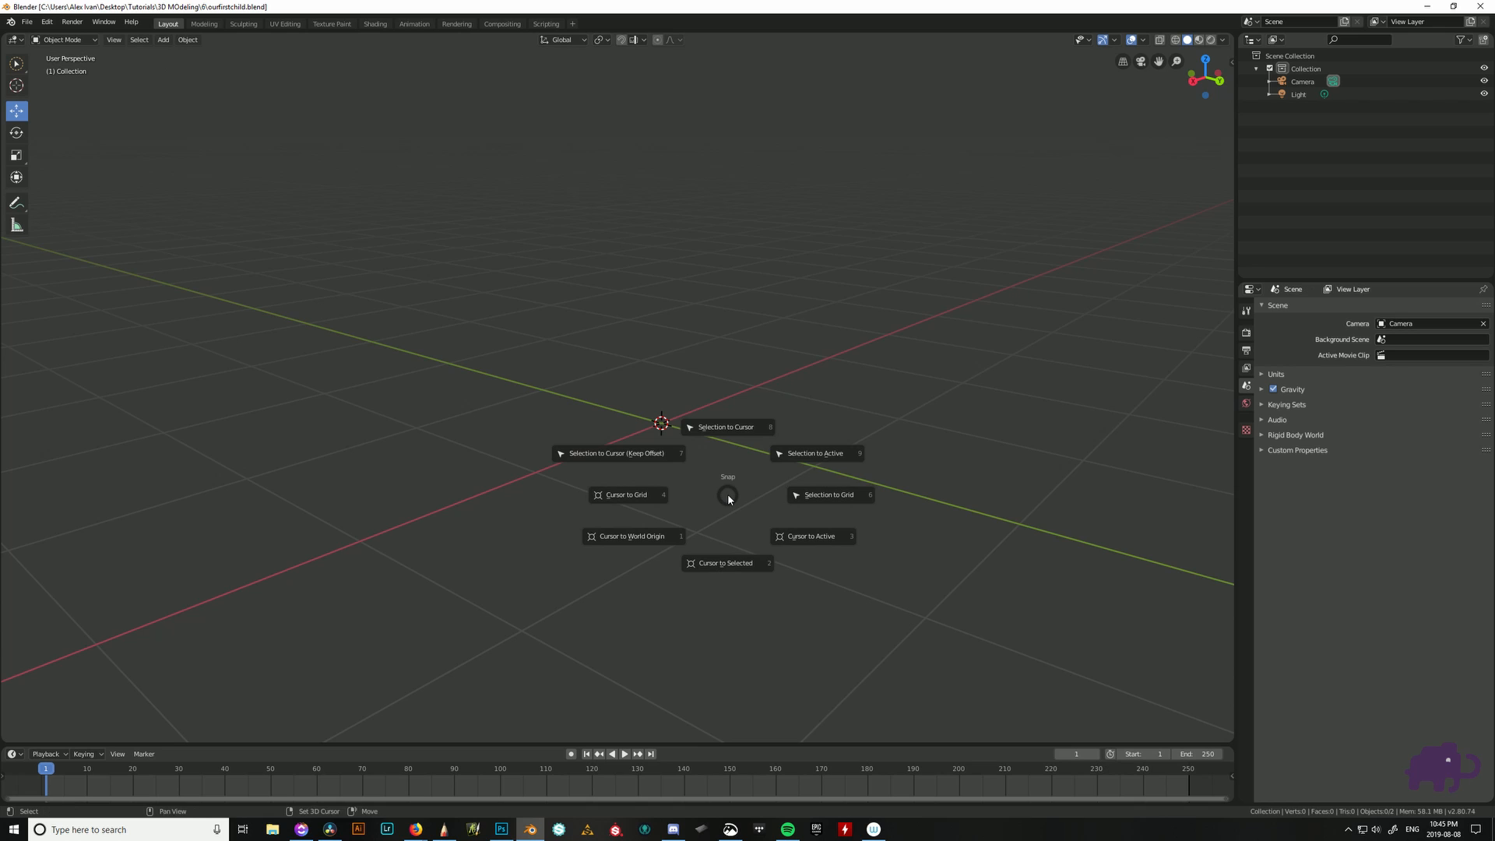
{"action": "key", "text": "Escape"}
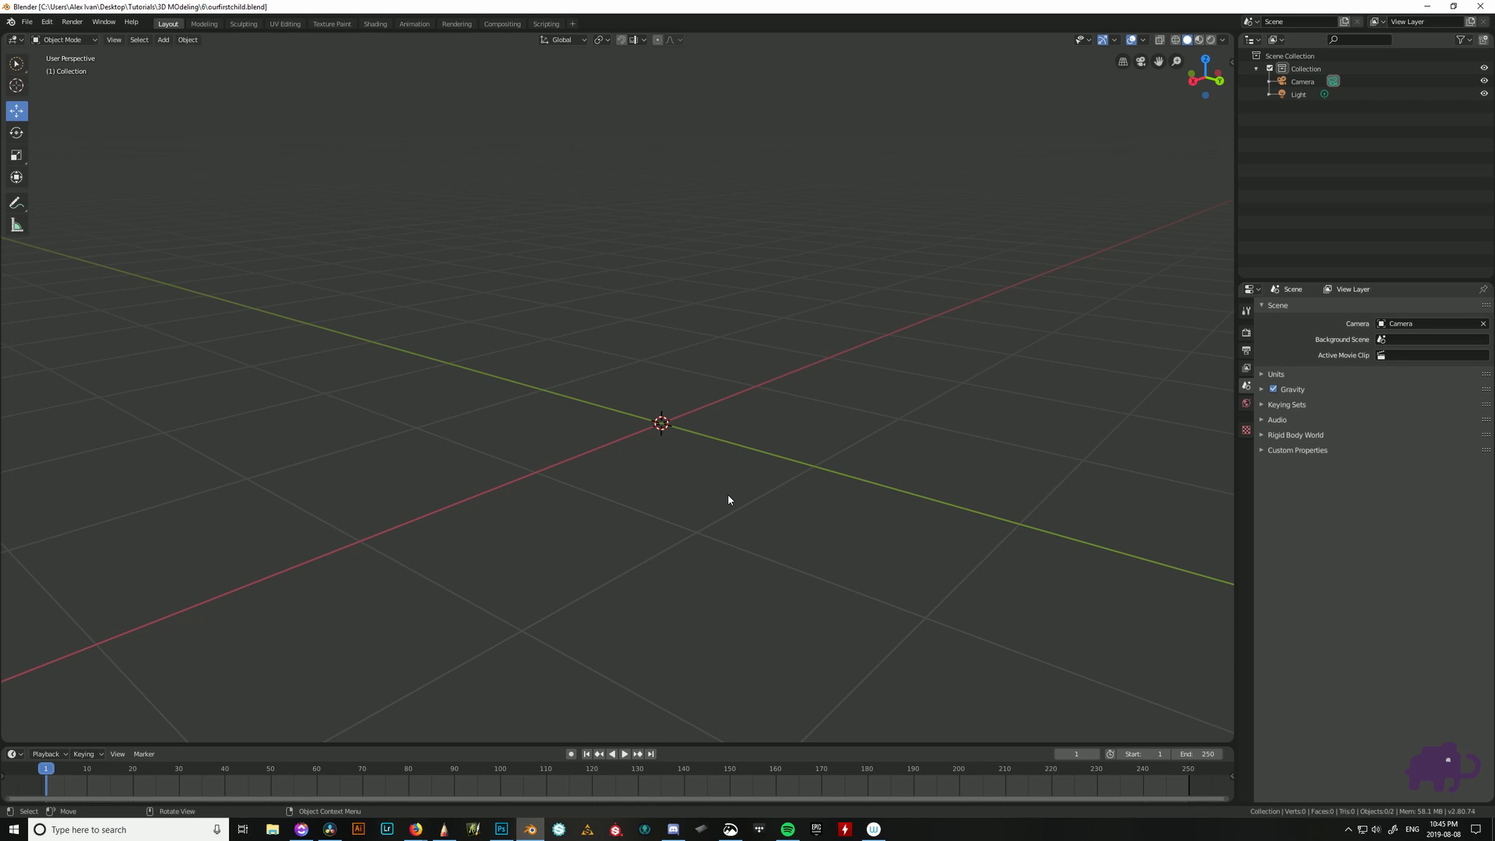
{"action": "key", "text": "shift+a"}
{"action": "mouse_move", "coordinate": [729, 499]}
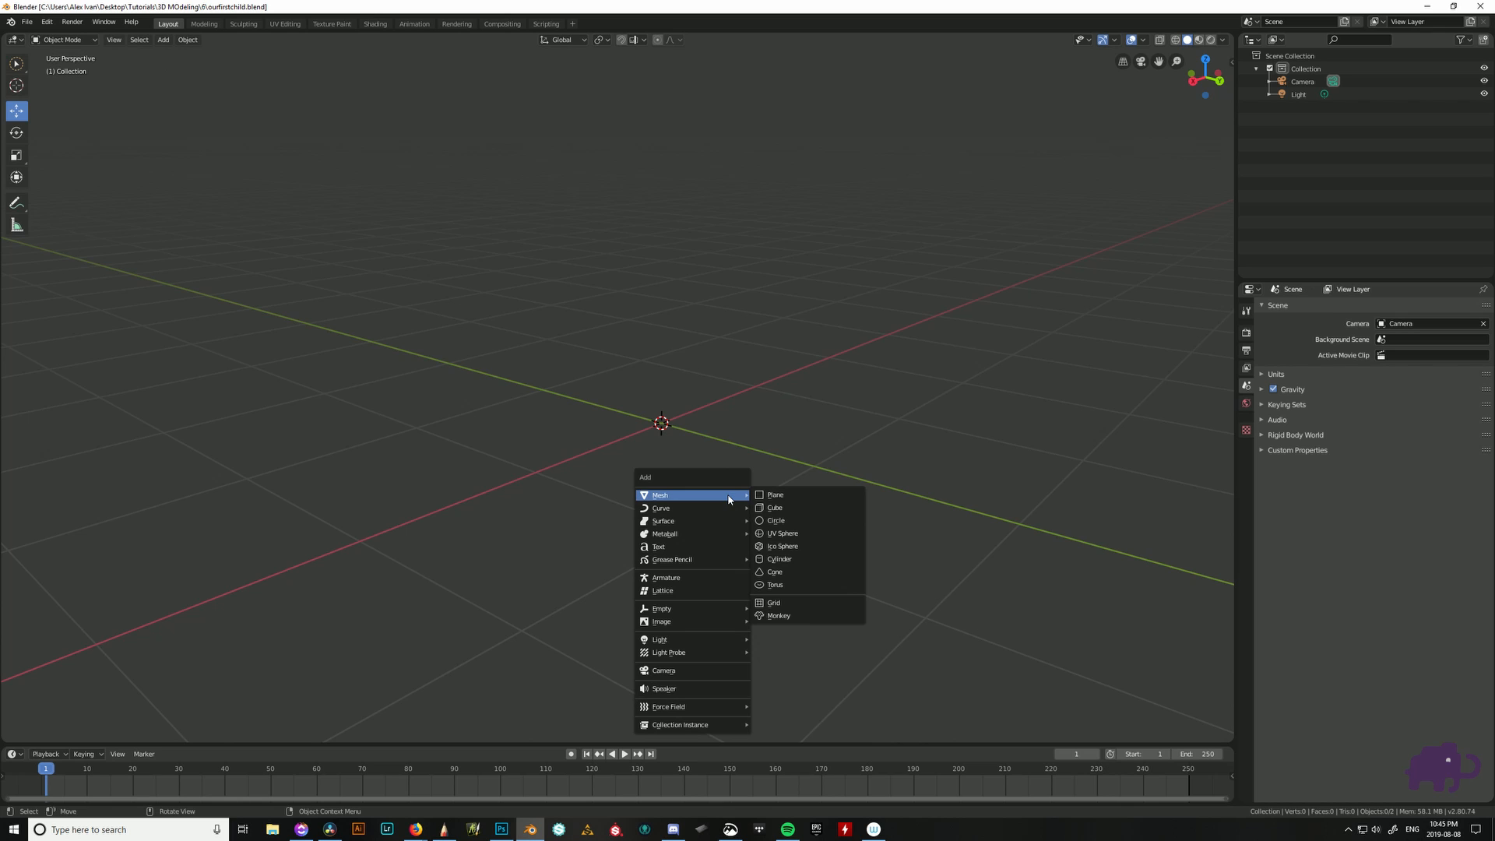
{"action": "left_click", "coordinate": [802, 511]}
{"action": "scroll", "coordinate": [913, 469], "scroll_direction": "down", "scroll_amount": 4}
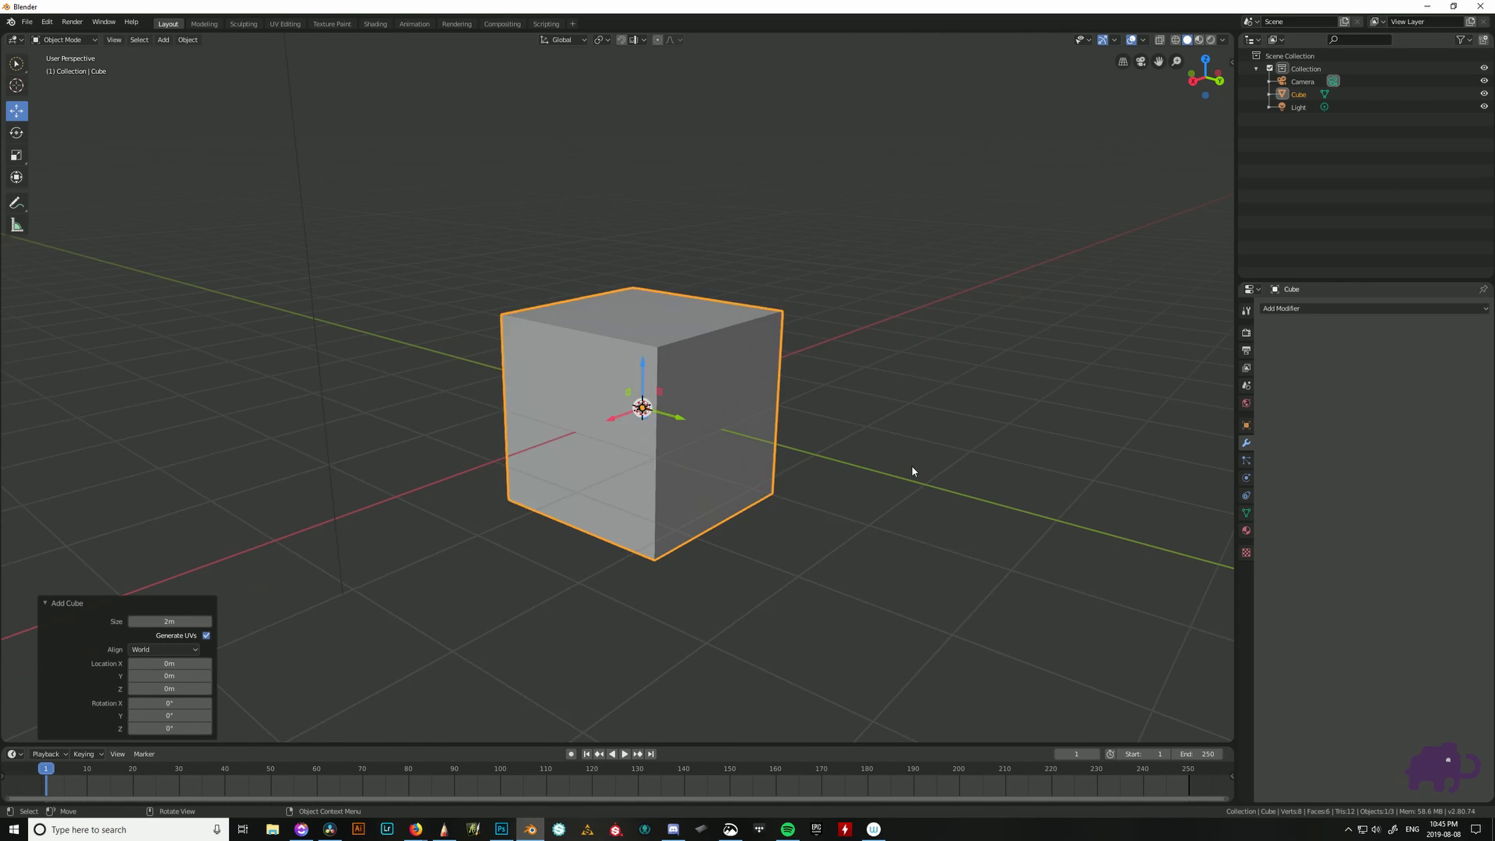
{"action": "scroll", "coordinate": [815, 481], "scroll_direction": "up", "scroll_amount": 2}
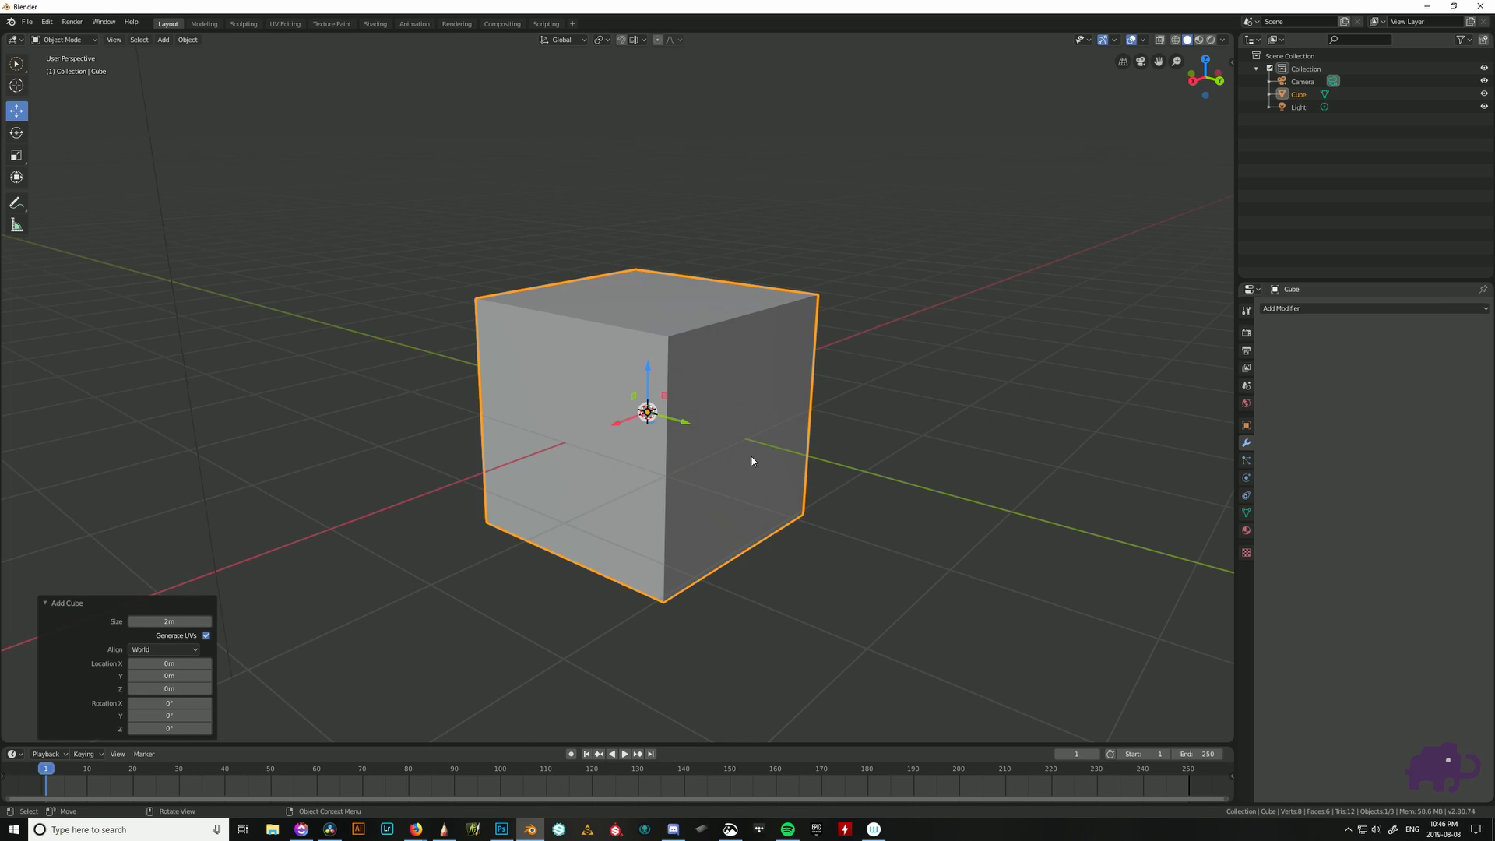
- Deselect the cube, and reselect it from a distant view to frame the viewport on it
{"action": "middle_click_drag", "start_coordinate": [764, 437], "coordinate": [826, 401]}
{"action": "left_click", "coordinate": [826, 400]}
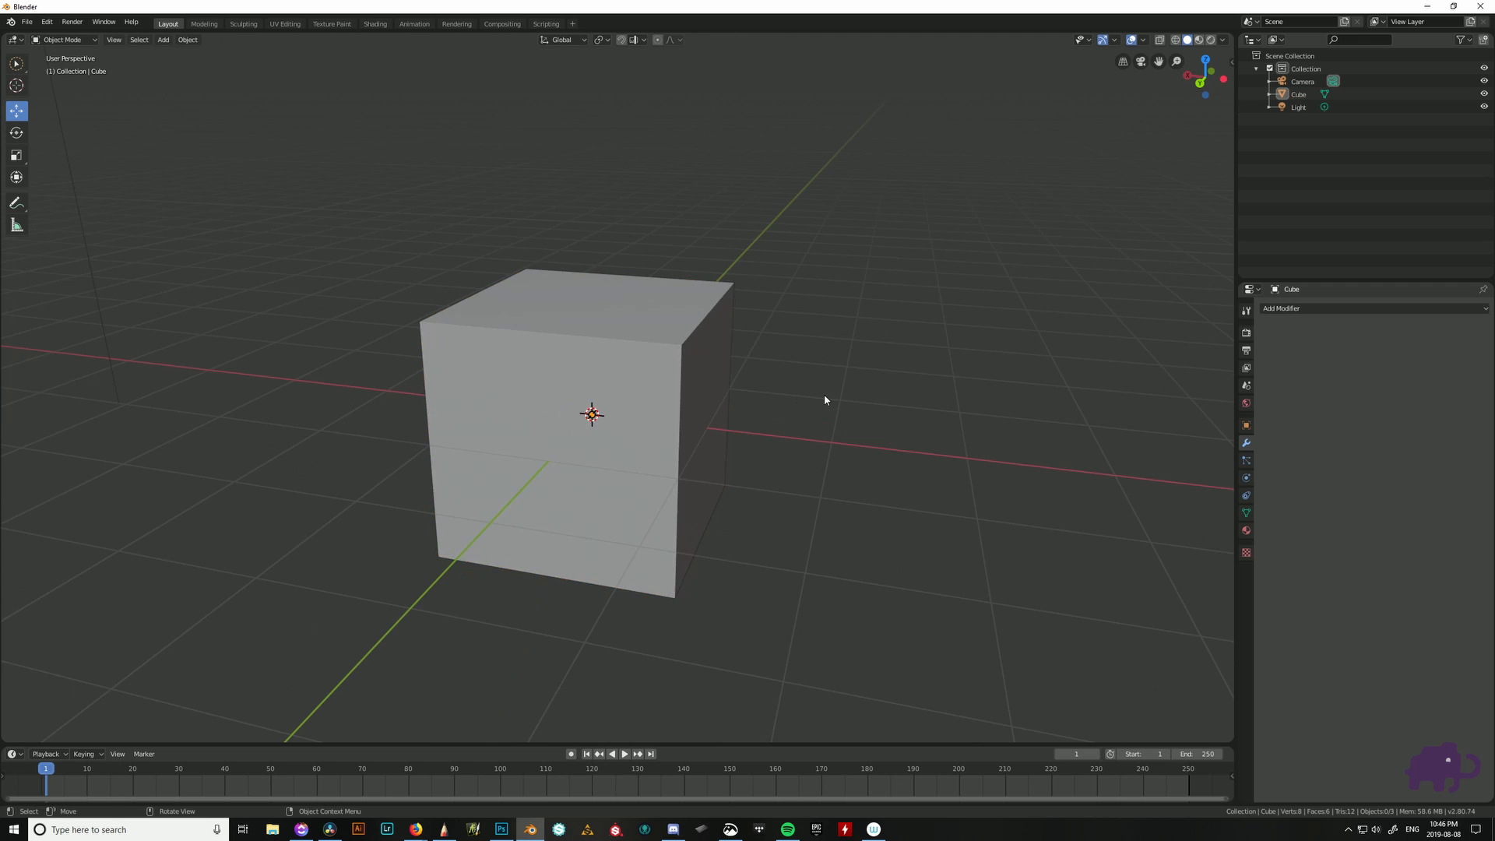
{"action": "scroll", "coordinate": [825, 399], "scroll_direction": "down", "scroll_amount": 6}
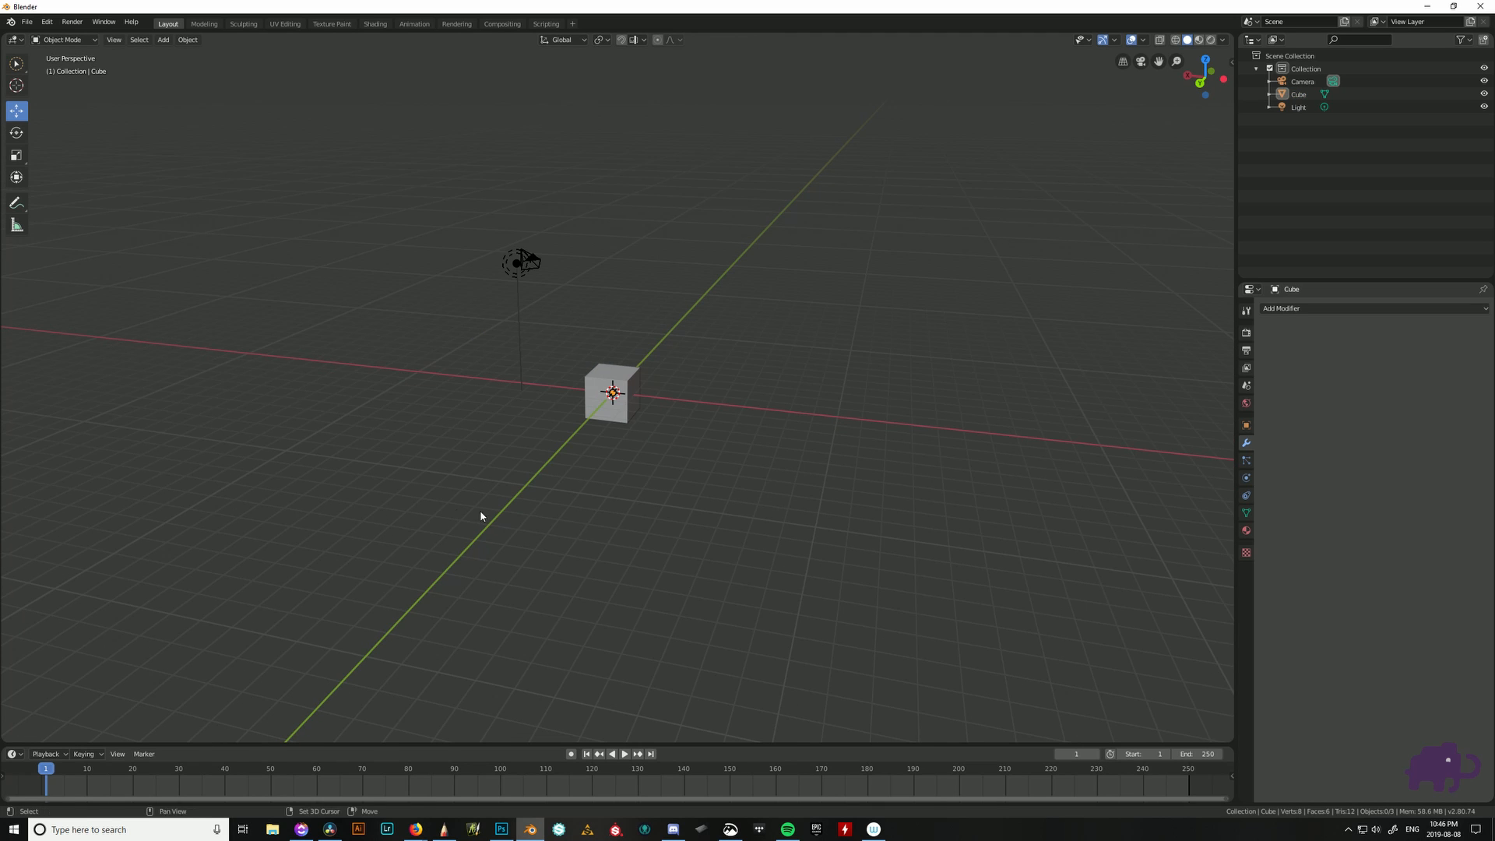
{"action": "middle_click_drag", "start_coordinate": [480, 511], "coordinate": [670, 462], "text": "shift"}
{"action": "scroll", "coordinate": [779, 465], "scroll_direction": "down", "scroll_amount": 6}
{"action": "middle_click_drag", "start_coordinate": [859, 488], "coordinate": [431, 468], "text": "shift"}
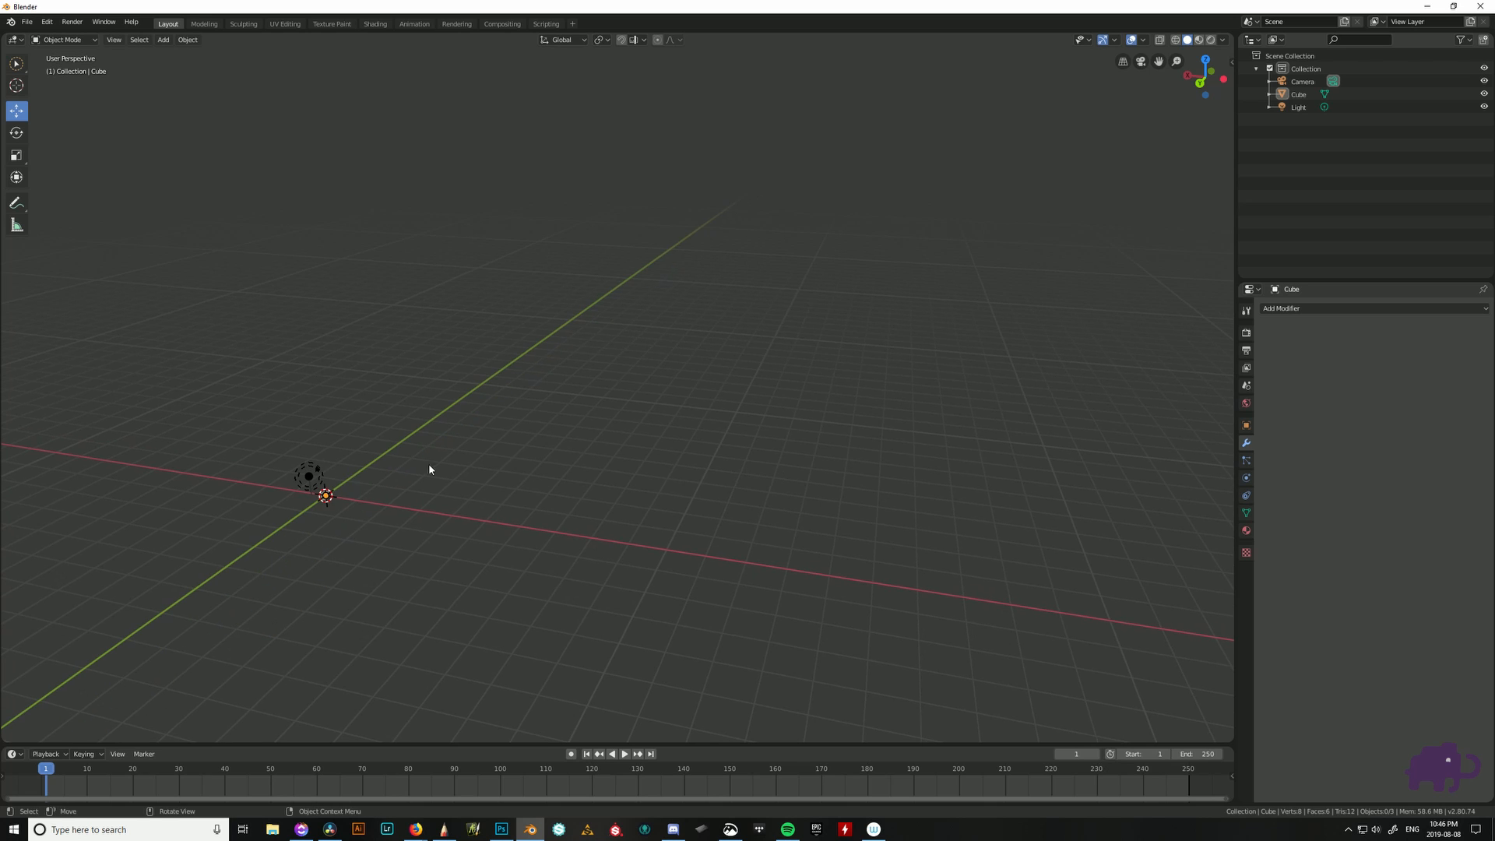
{"action": "left_click", "coordinate": [325, 495]}
{"action": "left_click", "coordinate": [546, 480]}
{"action": "left_click", "coordinate": [326, 496]}
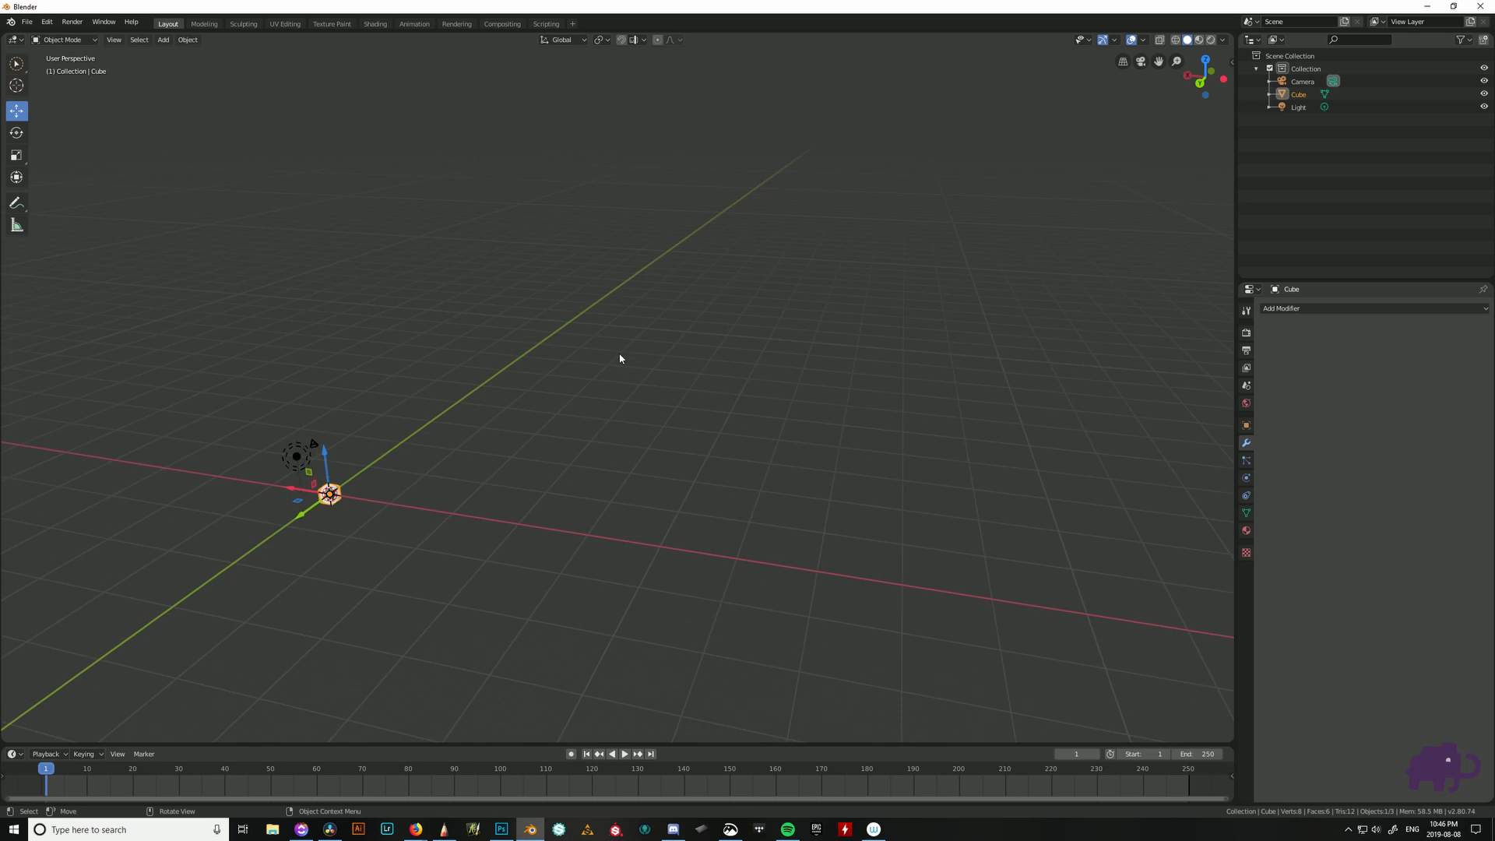
{"action": "key", "text": "KP_Decimal"}
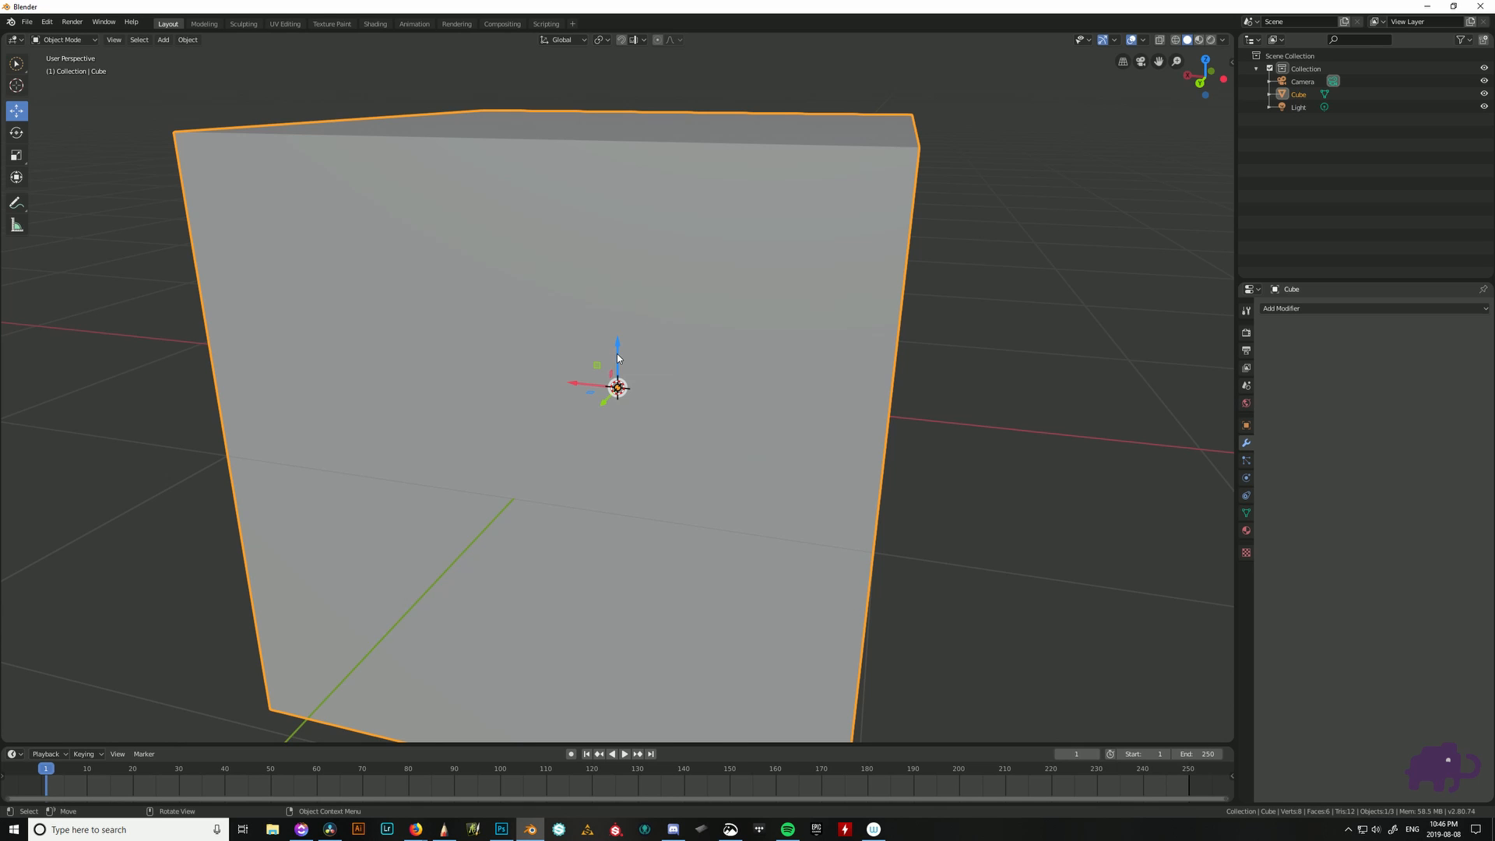
- Move the cube along the Y axis and freely, ending with a move of about -2.08 m in X and 2.16 m in Y
{"action": "scroll", "coordinate": [621, 358], "scroll_direction": "down", "scroll_amount": 6}
{"action": "middle_click_drag", "start_coordinate": [831, 337], "coordinate": [718, 353]}
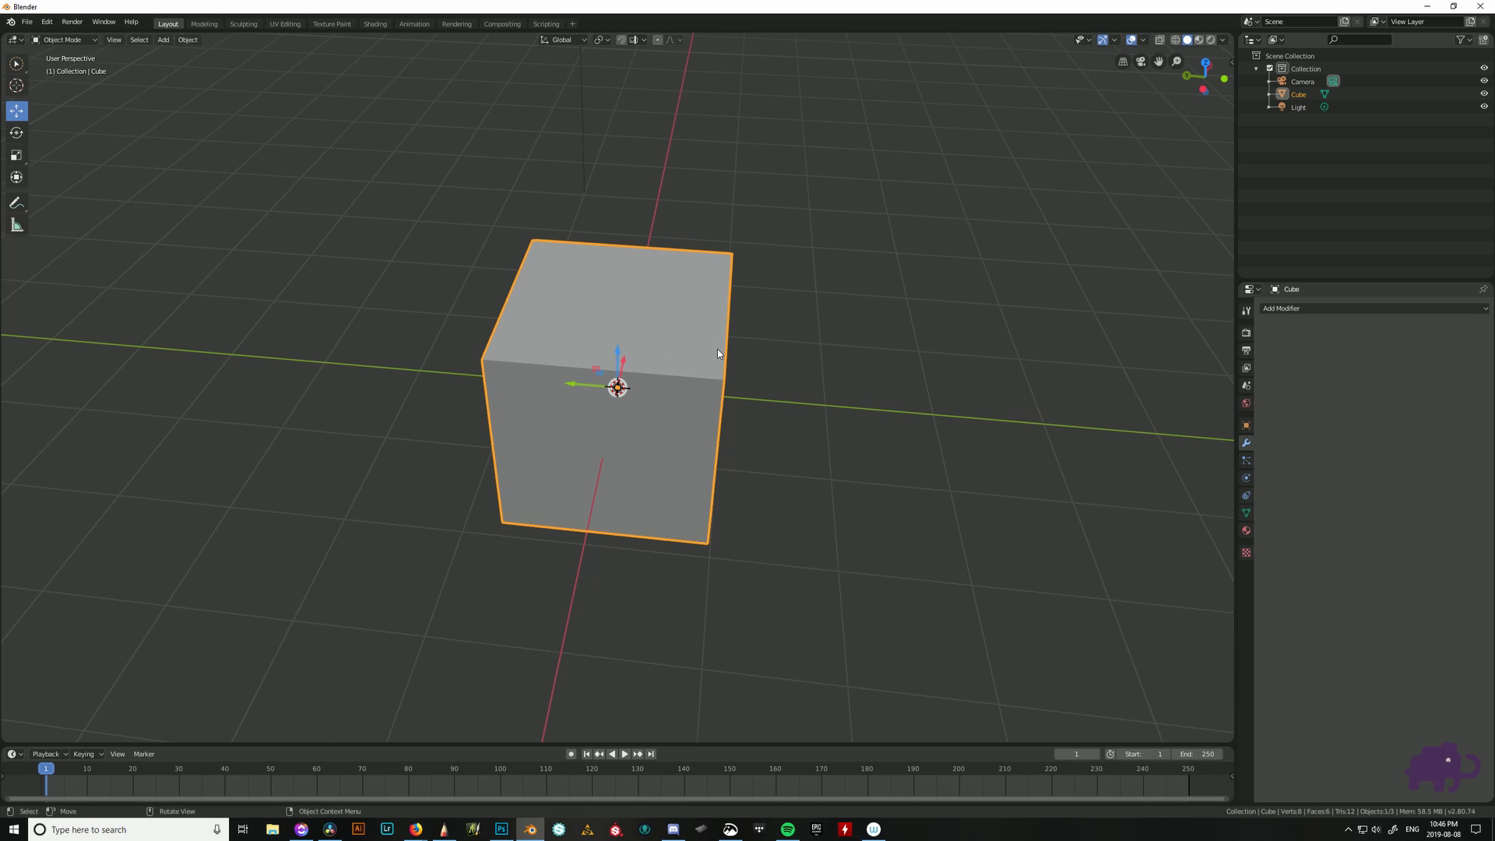
{"action": "scroll", "coordinate": [581, 319], "scroll_direction": "down", "scroll_amount": 4}
{"action": "scroll", "coordinate": [759, 386], "scroll_direction": "up", "scroll_amount": 4}
{"action": "middle_click_drag", "start_coordinate": [758, 385], "coordinate": [655, 394]}
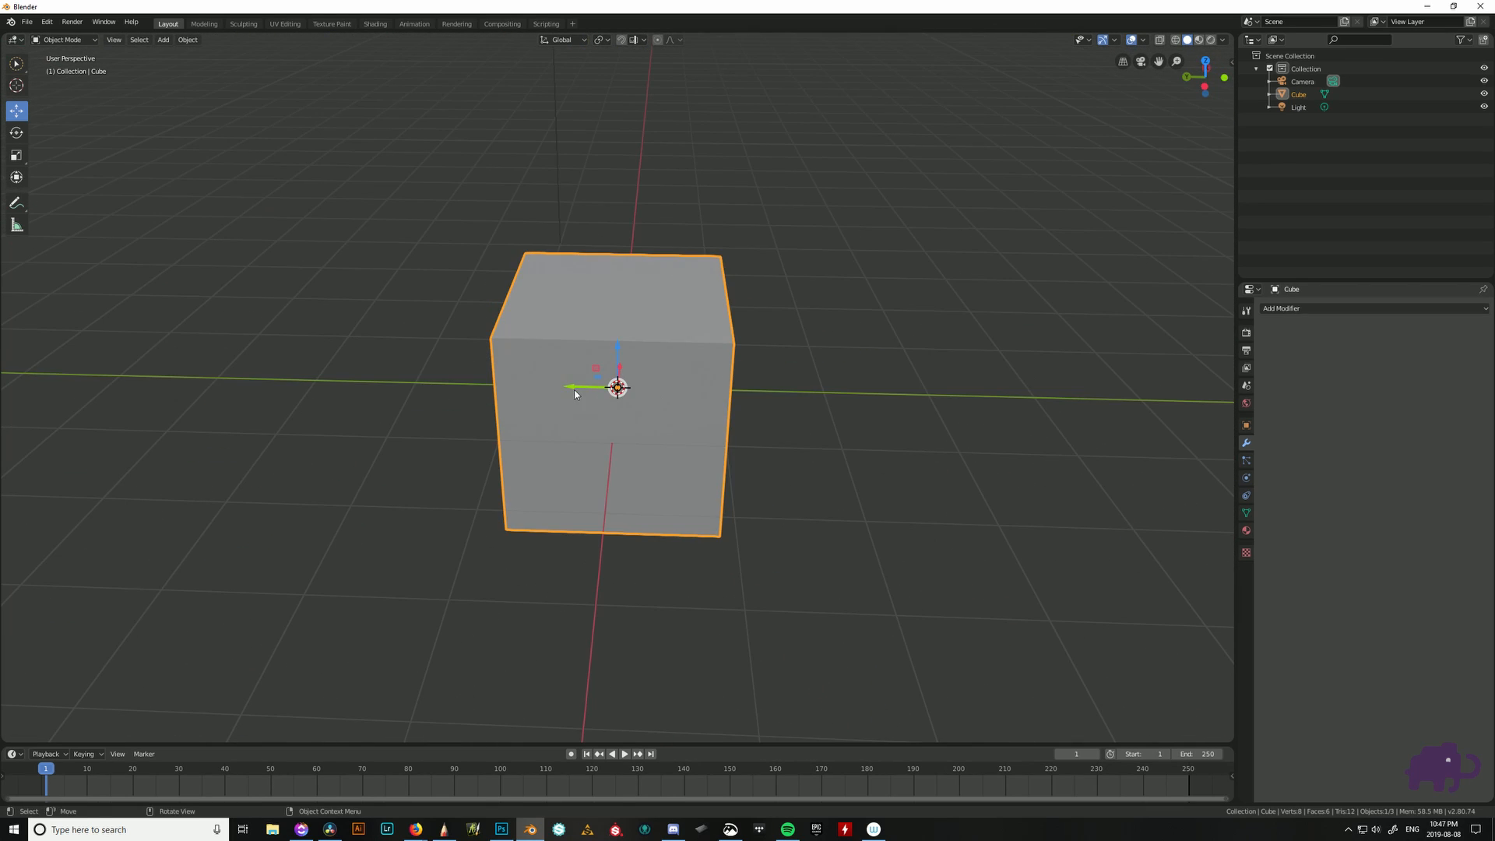
{"action": "key", "text": "g"}
{"action": "key", "text": "y"}
{"action": "left_click_drag", "start_coordinate": [744, 396], "coordinate": [551, 394]}
{"action": "middle_click_drag", "start_coordinate": [655, 412], "coordinate": [826, 404]}
{"action": "left_click_drag", "start_coordinate": [629, 411], "coordinate": [800, 421]}
{"action": "middle_click_drag", "start_coordinate": [800, 421], "coordinate": [766, 391]}
{"action": "left_click_drag", "start_coordinate": [804, 389], "coordinate": [914, 161]}
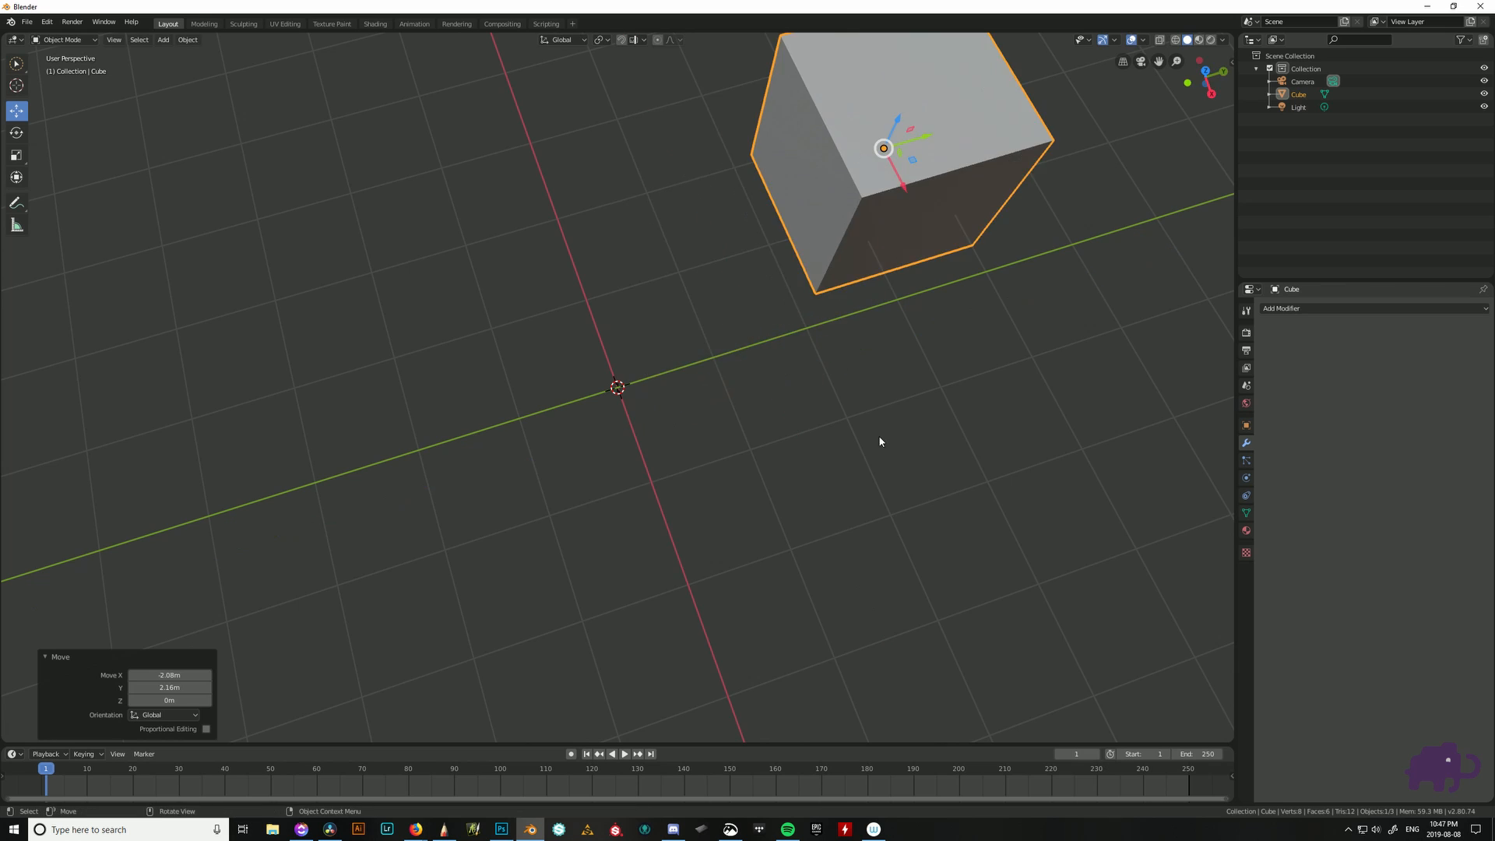
- Clear the cube's location to return it to the world origin
{"action": "middle_click_drag", "start_coordinate": [886, 462], "coordinate": [854, 433]}
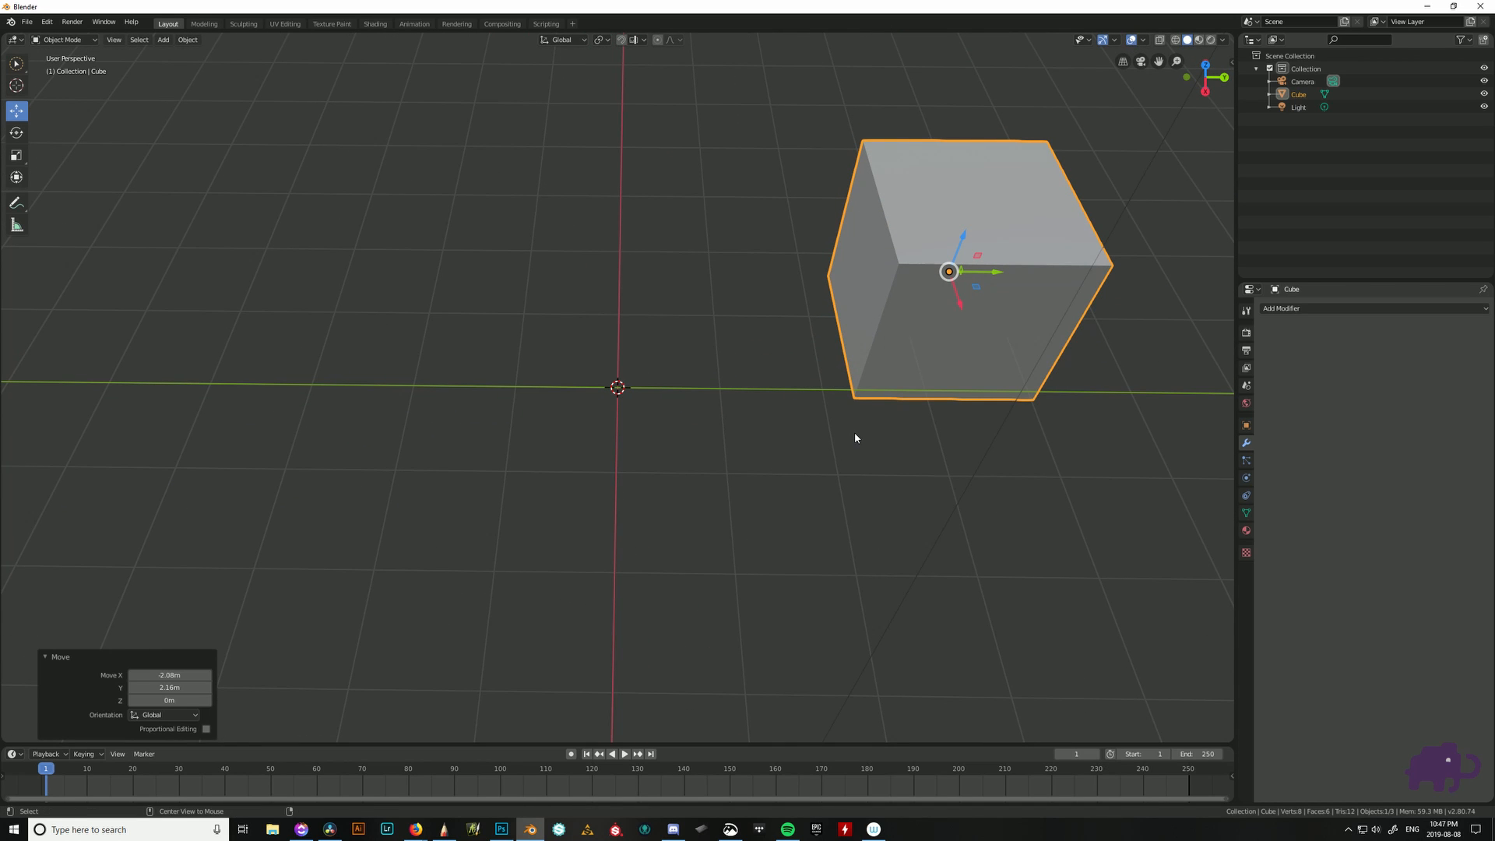
{"action": "key", "text": "alt+g"}
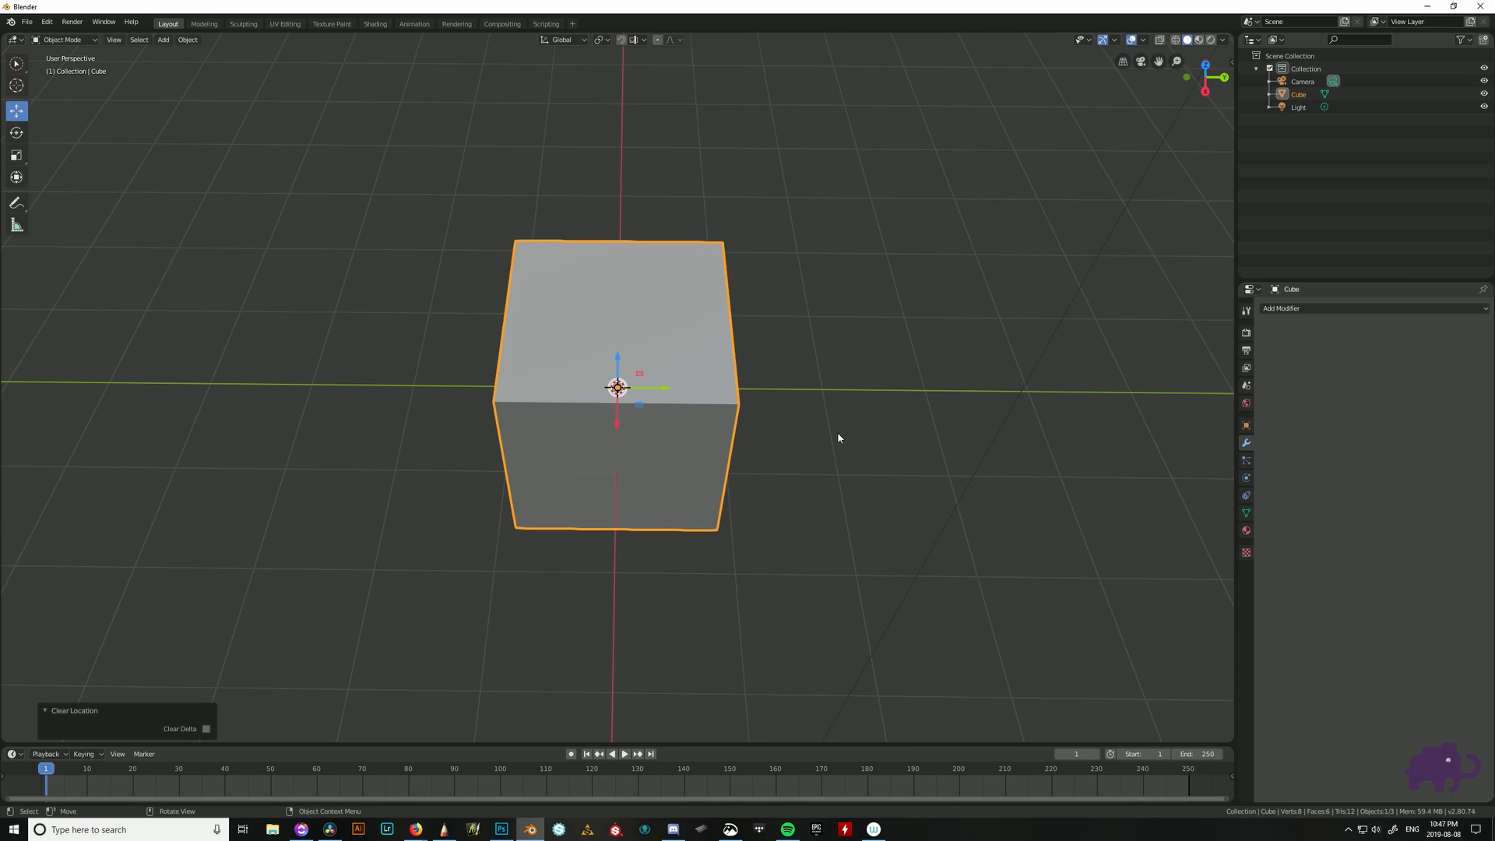
{"action": "scroll", "coordinate": [779, 408], "scroll_direction": "down", "scroll_amount": 3}
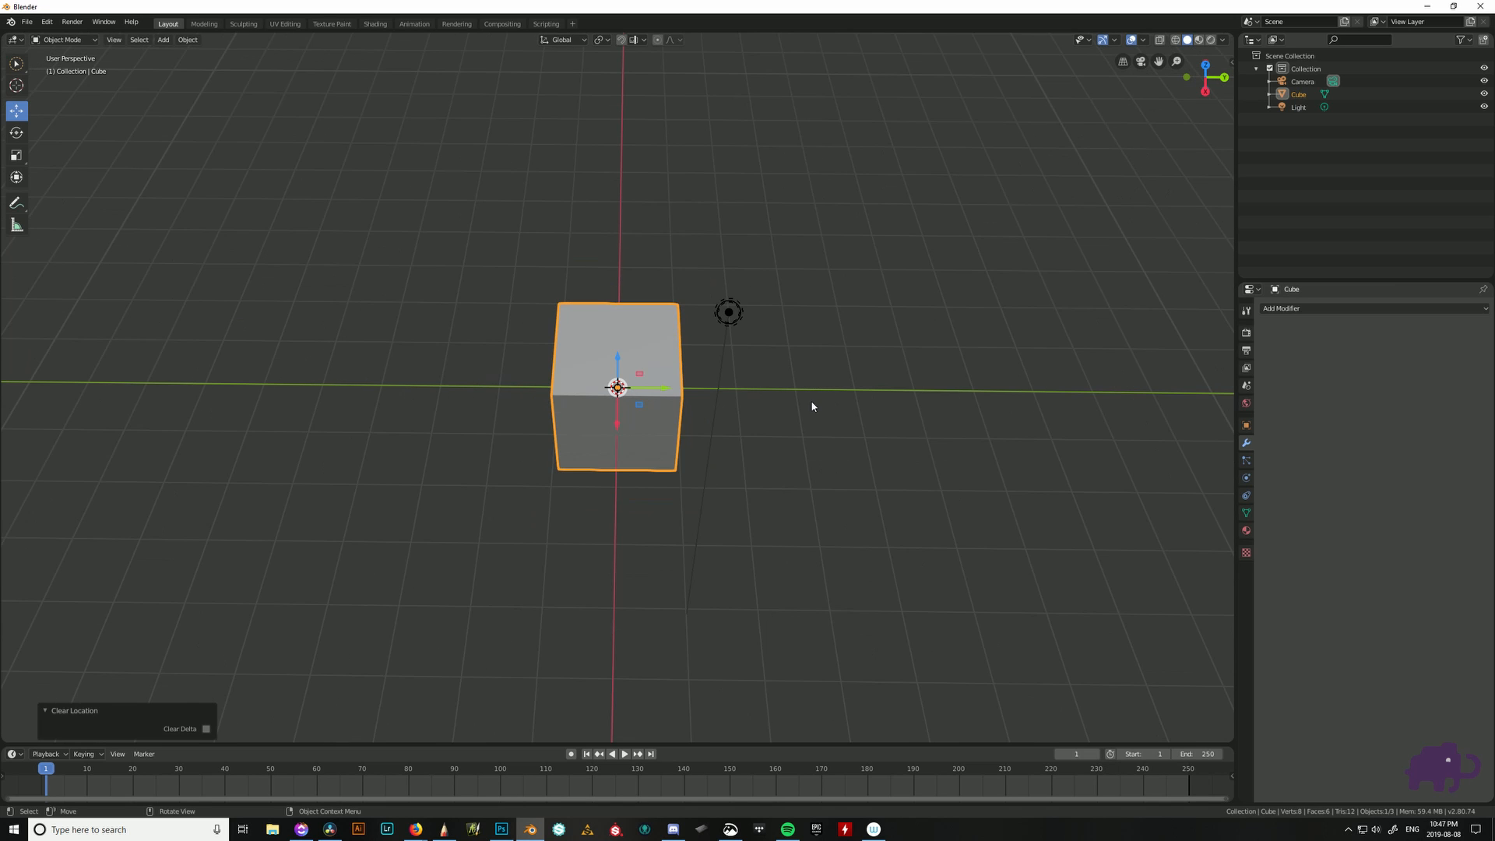
{"action": "scroll", "coordinate": [815, 404], "scroll_direction": "up", "scroll_amount": 7}
{"action": "scroll", "coordinate": [818, 436], "scroll_direction": "down", "scroll_amount": 7}
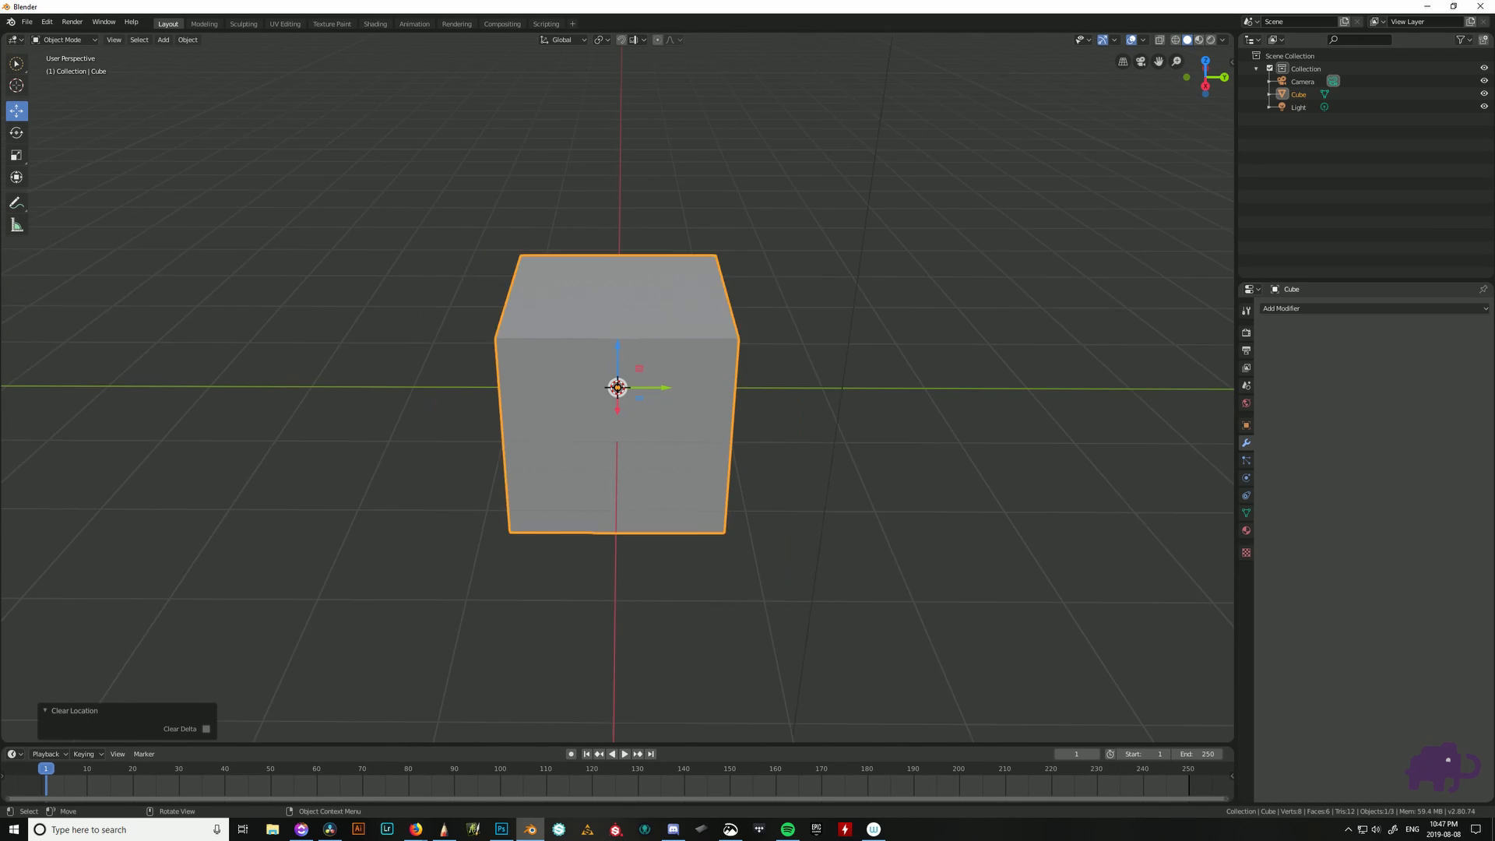
- Move the cube about -7.12 m in X and 15.2 m in Y, and clear its location again
{"action": "left_click_drag", "start_coordinate": [628, 399], "coordinate": [1121, 295]}
{"action": "middle_click_drag", "start_coordinate": [1085, 554], "coordinate": [1053, 550]}
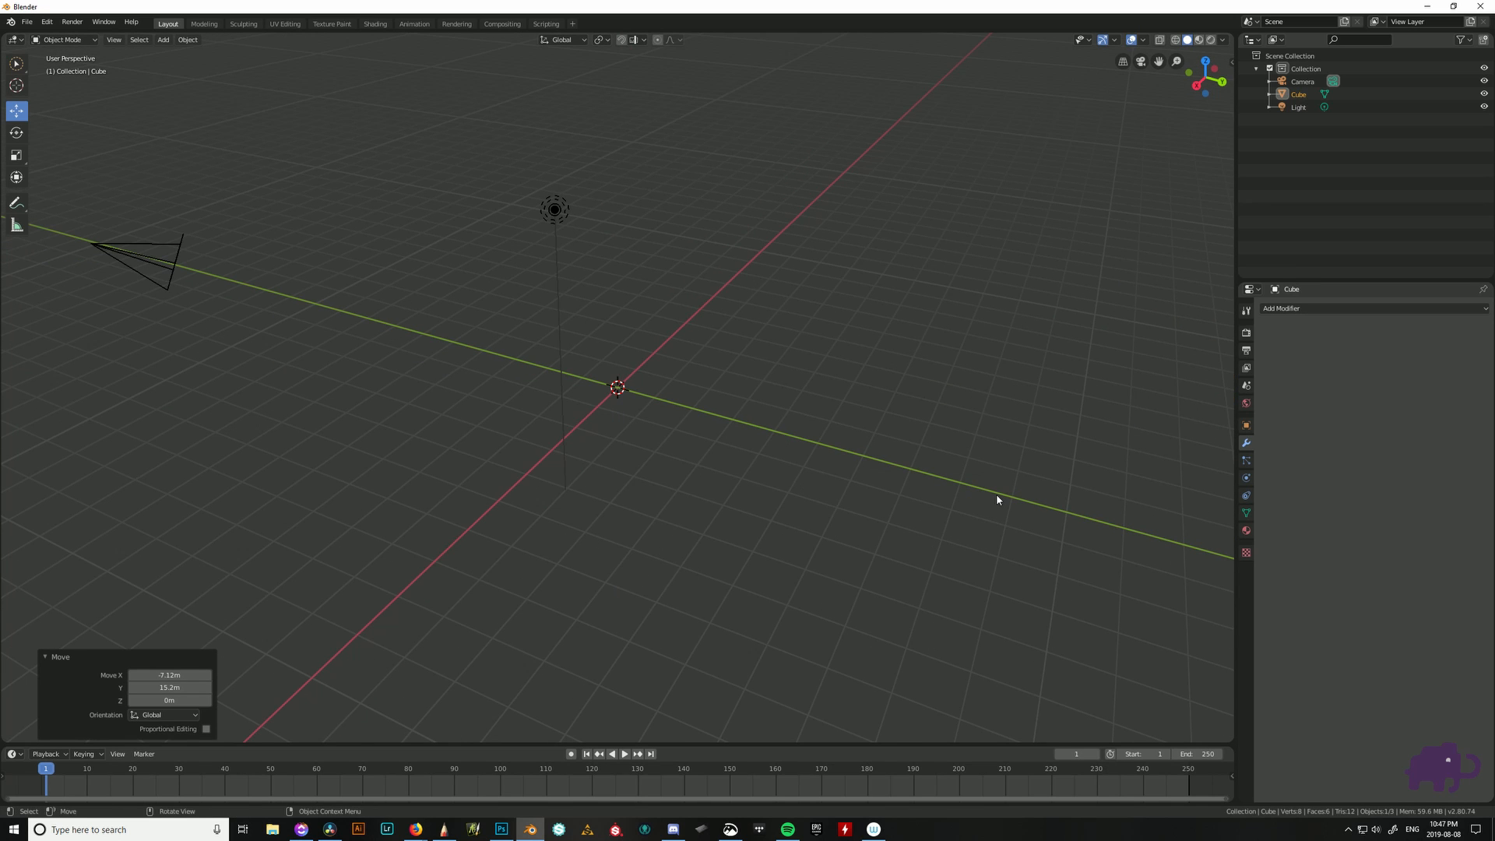
{"action": "key", "text": "alt+g"}
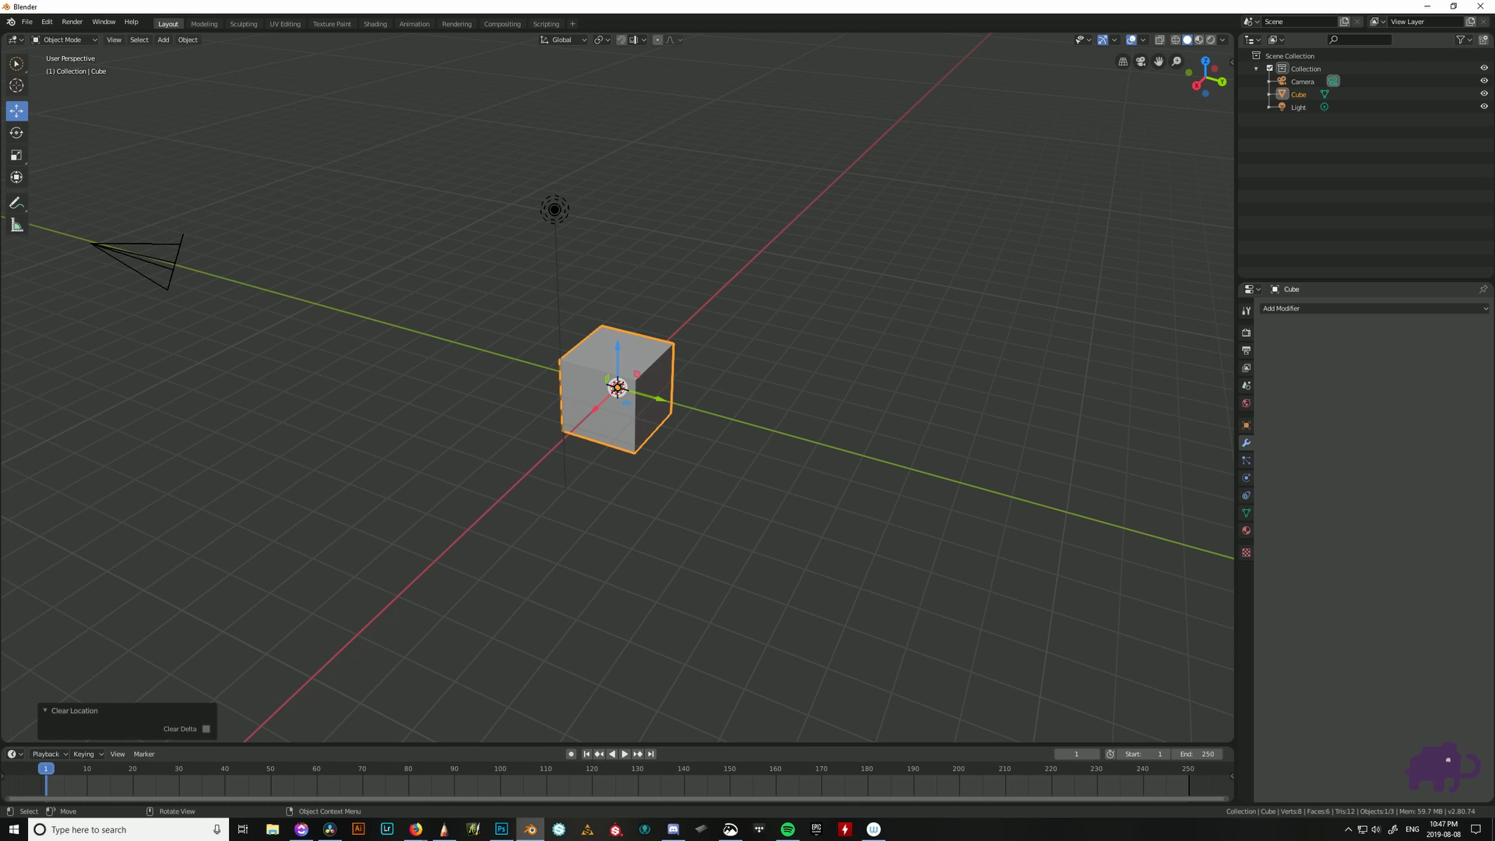
{"action": "left_click", "coordinate": [704, 407]}
{"action": "left_click", "coordinate": [634, 366]}
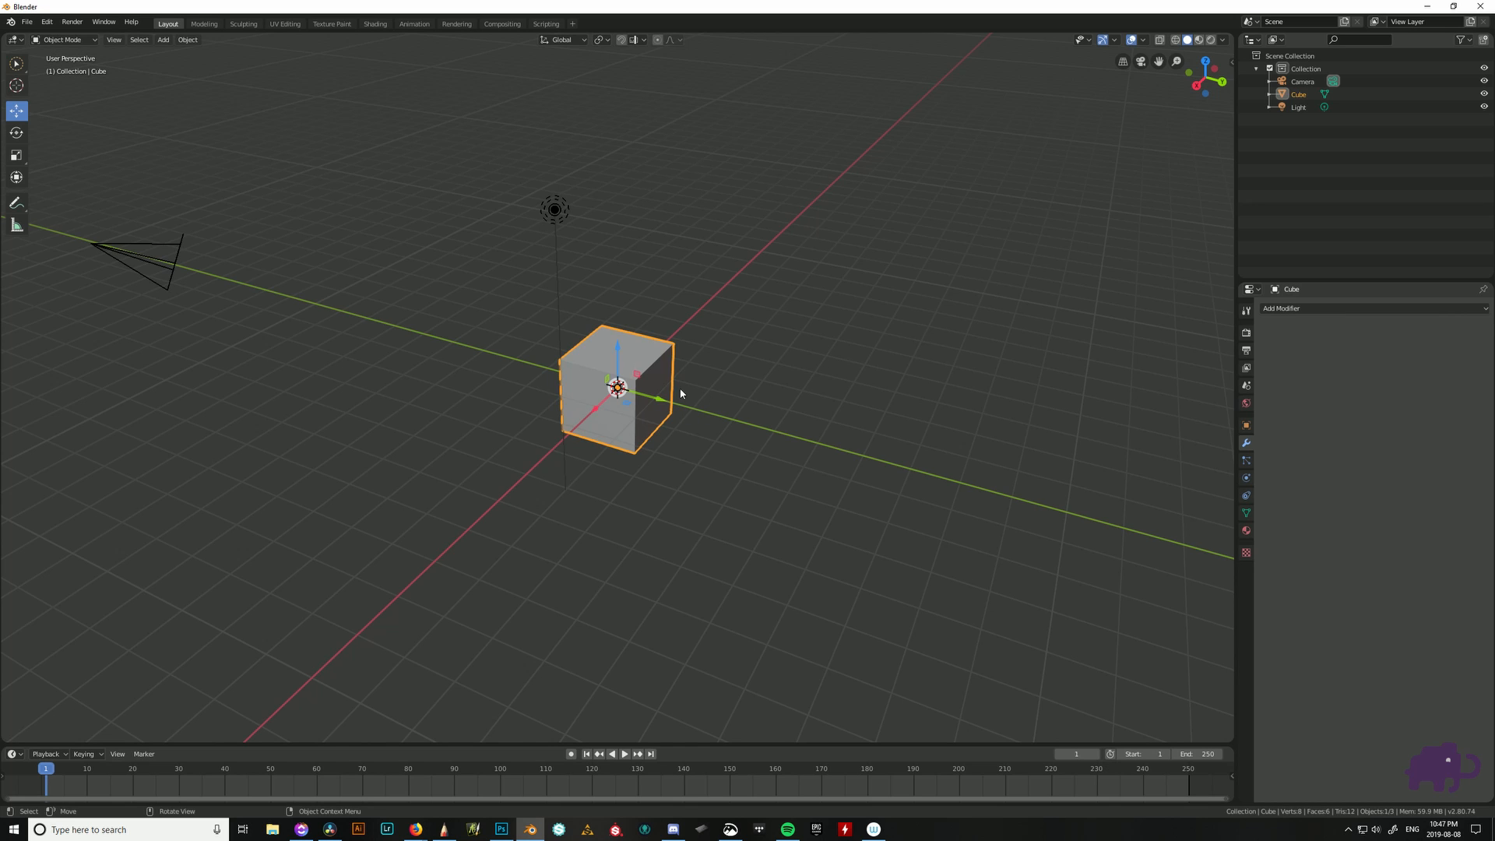
- Examine the object context menu on the selected cube and over empty space with nothing selected
{"action": "scroll", "coordinate": [680, 392], "scroll_direction": "up", "scroll_amount": 6}
{"action": "scroll", "coordinate": [614, 395], "scroll_direction": "down", "scroll_amount": 3}
{"action": "scroll", "coordinate": [614, 395], "scroll_direction": "up", "scroll_amount": 3}
{"action": "scroll", "coordinate": [613, 395], "scroll_direction": "down", "scroll_amount": 2}
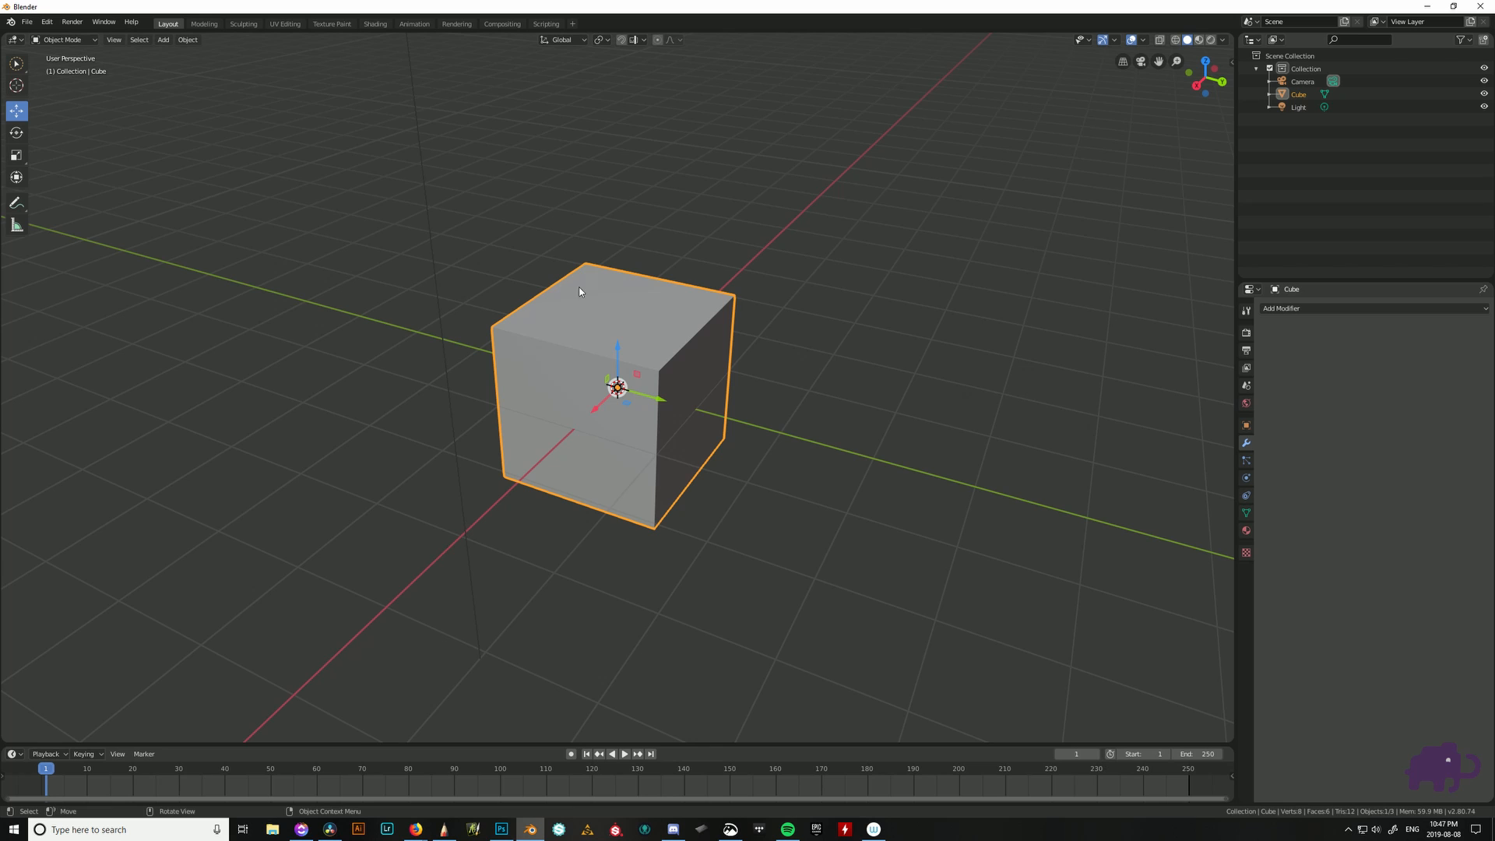
{"action": "right_click", "coordinate": [629, 293]}
{"action": "right_click", "coordinate": [662, 321]}
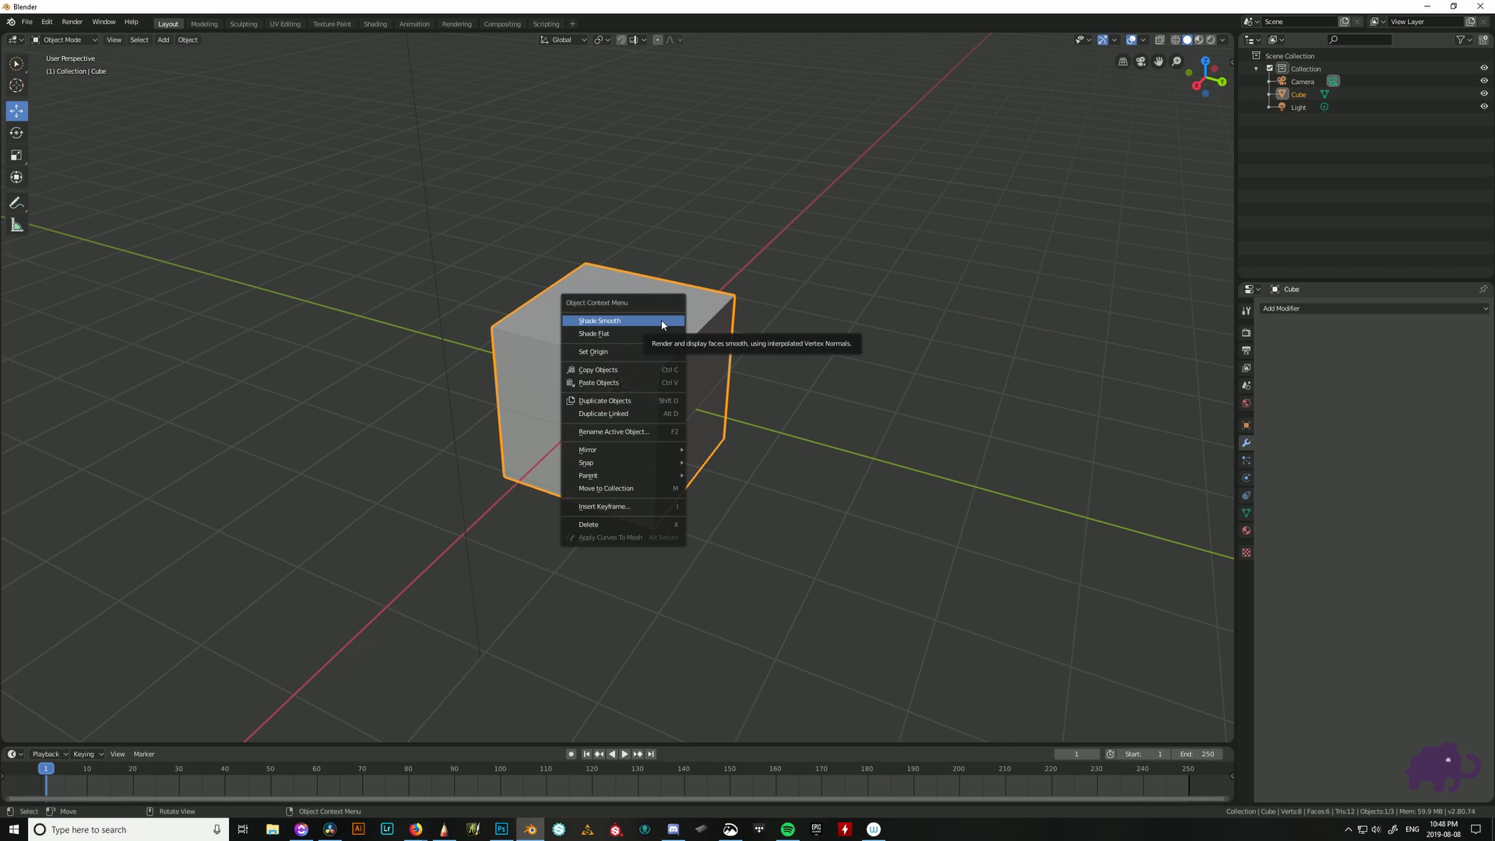
{"action": "left_click", "coordinate": [876, 274]}
{"action": "right_click", "coordinate": [876, 274]}
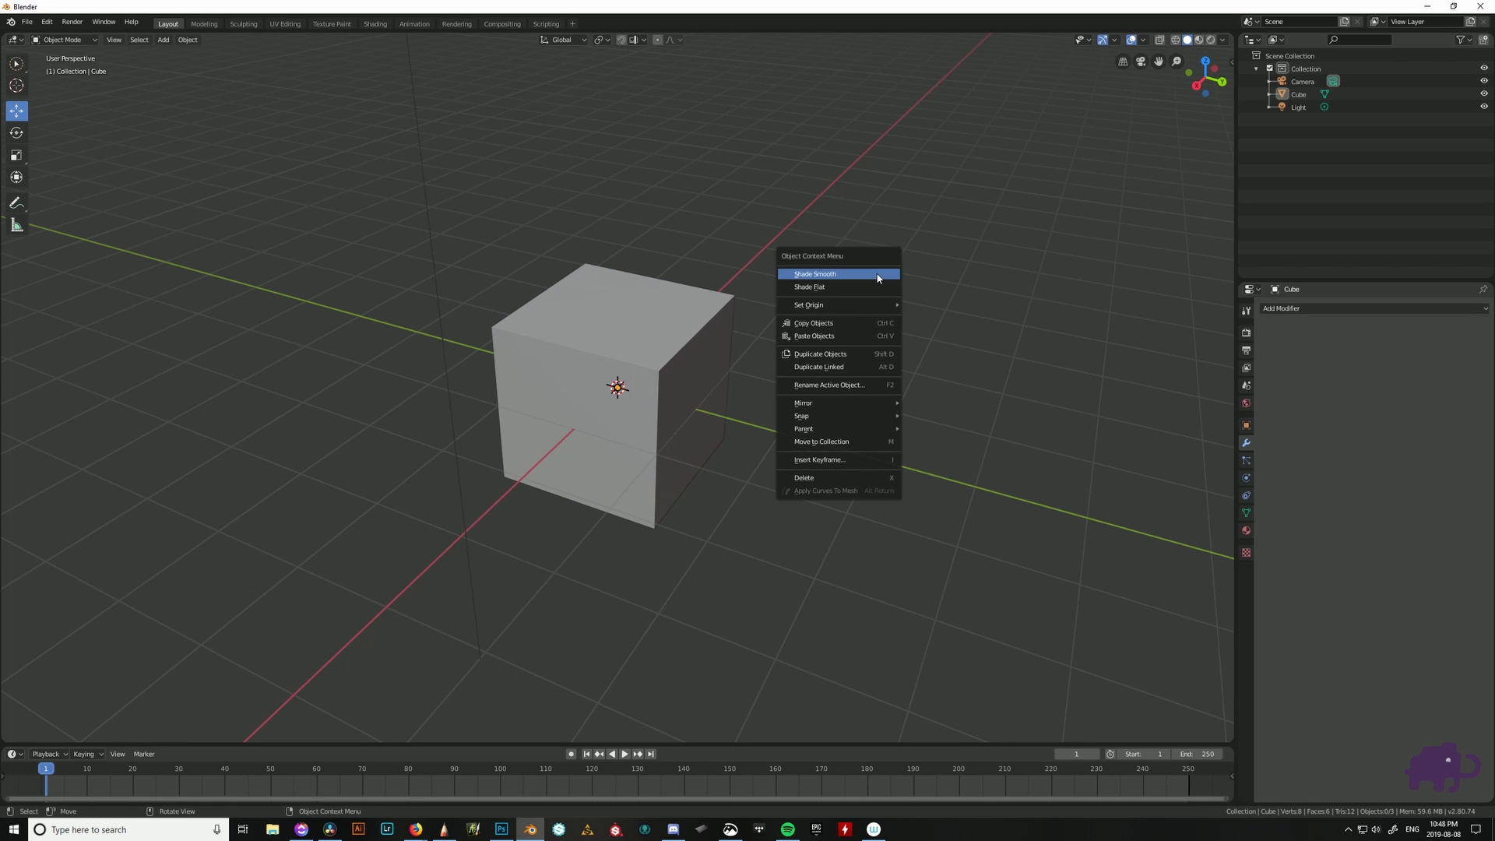
{"action": "left_click", "coordinate": [876, 273]}
{"action": "right_click", "coordinate": [1015, 283]}
- Select the cube and apply Shade Smooth to it
{"action": "left_click", "coordinate": [638, 360]}
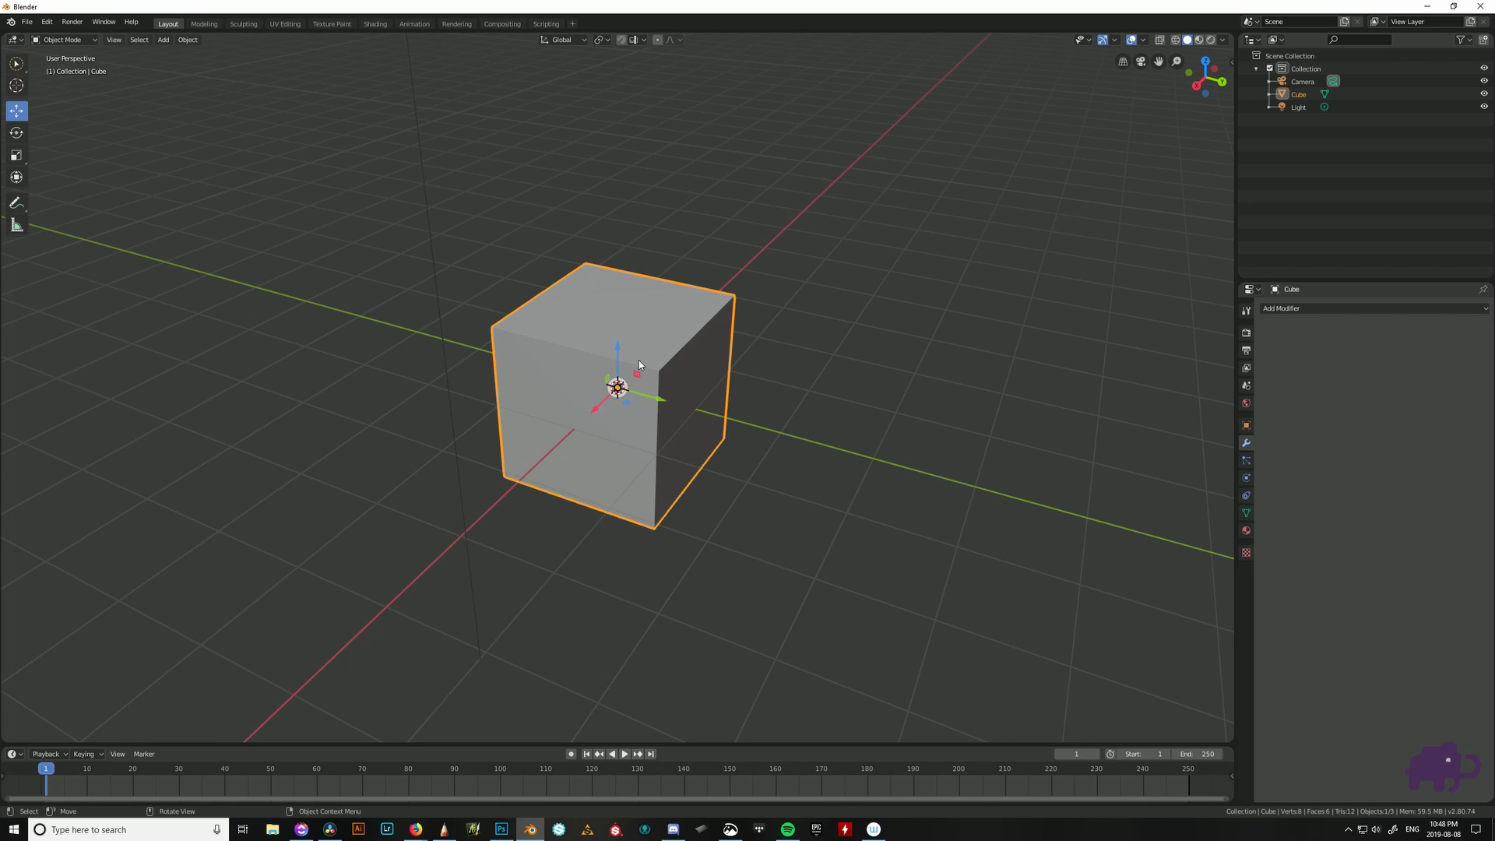
{"action": "right_click", "coordinate": [638, 360]}
{"action": "key", "text": "Escape"}
{"action": "right_click", "coordinate": [611, 318]}
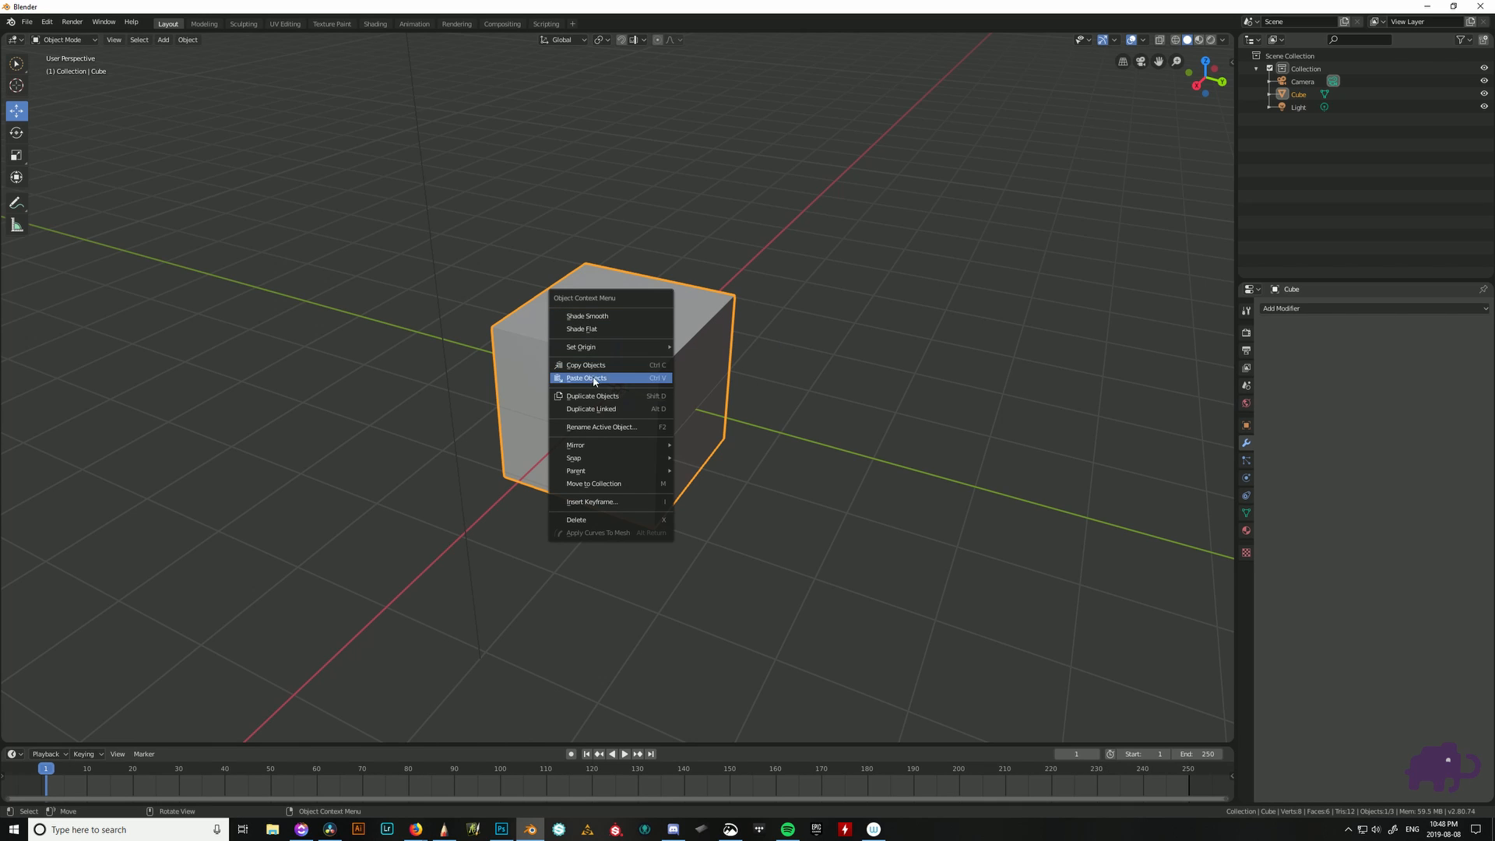
{"action": "left_click", "coordinate": [602, 316]}
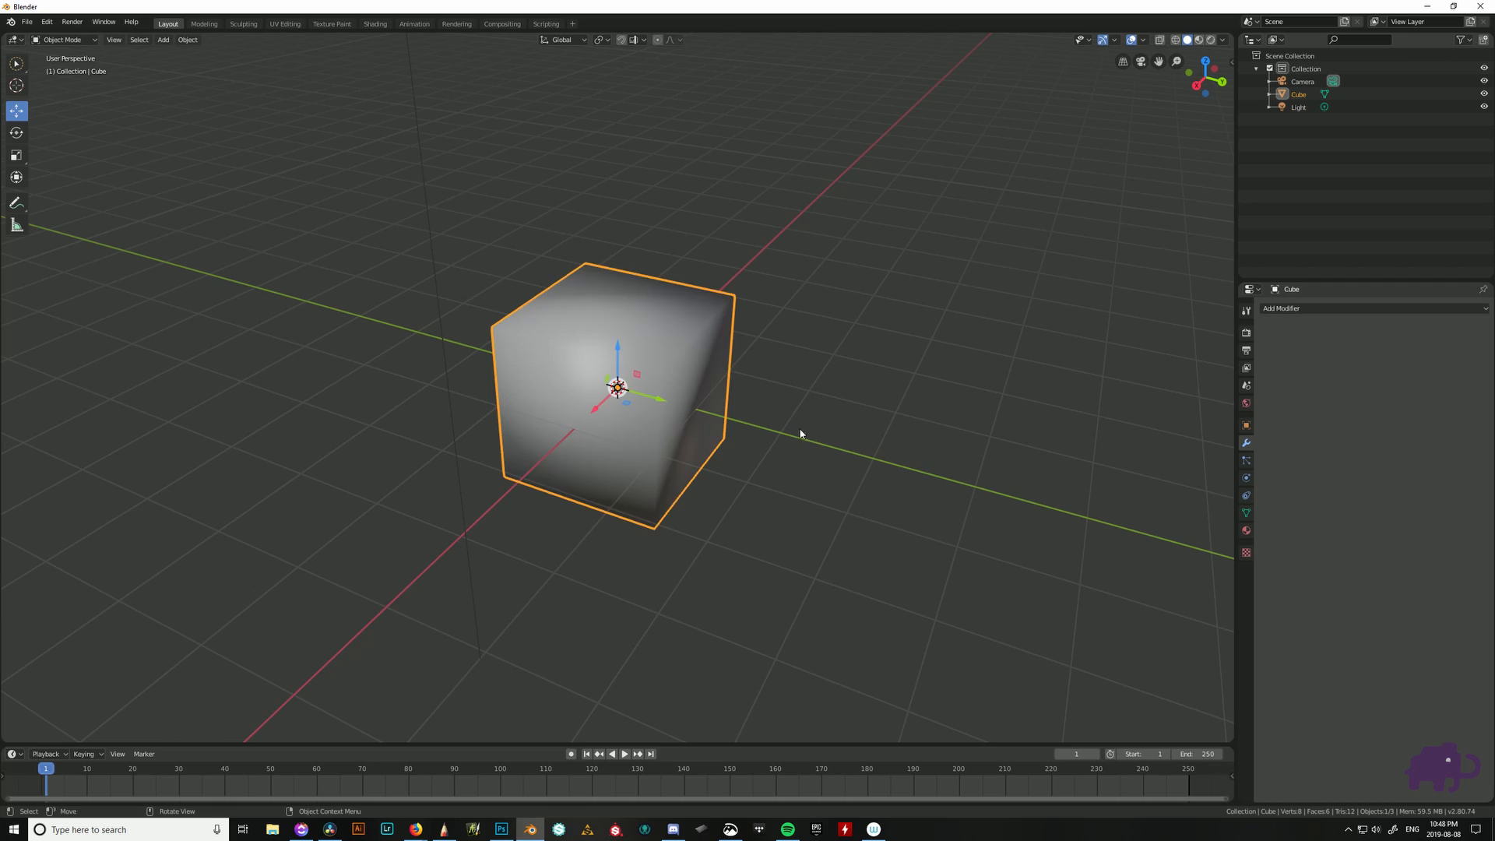
- Apply Shade Flat to the cube
{"action": "mouse_move", "coordinate": [801, 431]}
{"action": "middle_mouse_down"}
{"action": "mouse_move", "coordinate": [575, 302]}
{"action": "mouse_move", "coordinate": [514, 363]}
{"action": "mouse_move", "coordinate": [524, 437]}
{"action": "mouse_move", "coordinate": [605, 475]}
{"action": "mouse_move", "coordinate": [643, 437]}
{"action": "mouse_move", "coordinate": [652, 390]}
{"action": "mouse_move", "coordinate": [615, 366]}
{"action": "middle_mouse_up"}
{"action": "right_click", "coordinate": [603, 358]}
{"action": "left_click", "coordinate": [620, 370]}
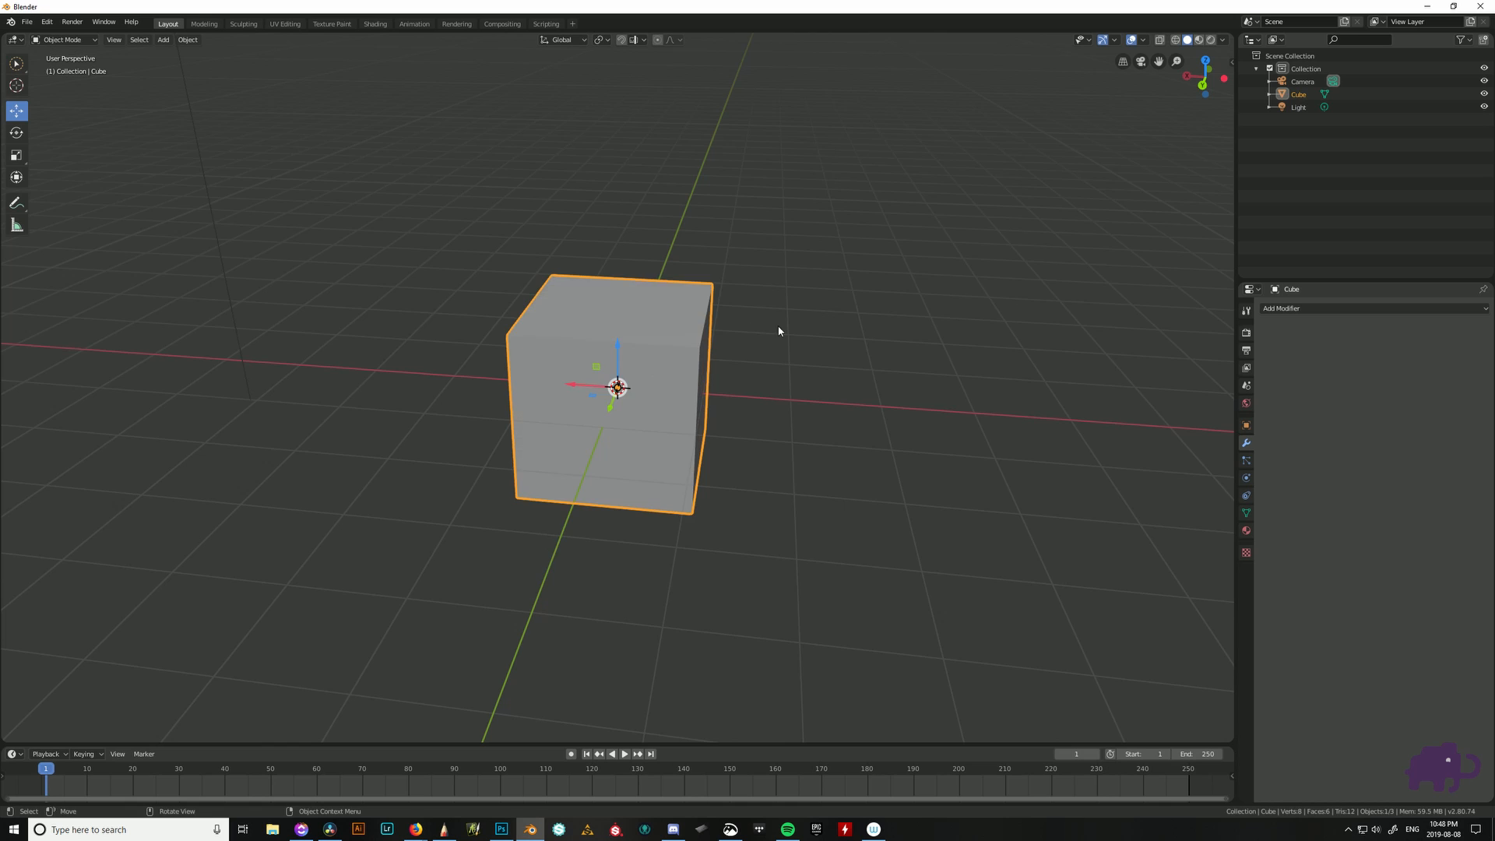
- Toggle the cube repeatedly between Object Mode and Edit Mode, ending in Edit Mode
{"action": "mouse_move", "coordinate": [778, 327]}
{"action": "middle_mouse_down"}
{"action": "mouse_move", "coordinate": [578, 279]}
{"action": "mouse_move", "coordinate": [610, 359]}
{"action": "mouse_move", "coordinate": [724, 374]}
{"action": "middle_mouse_up"}
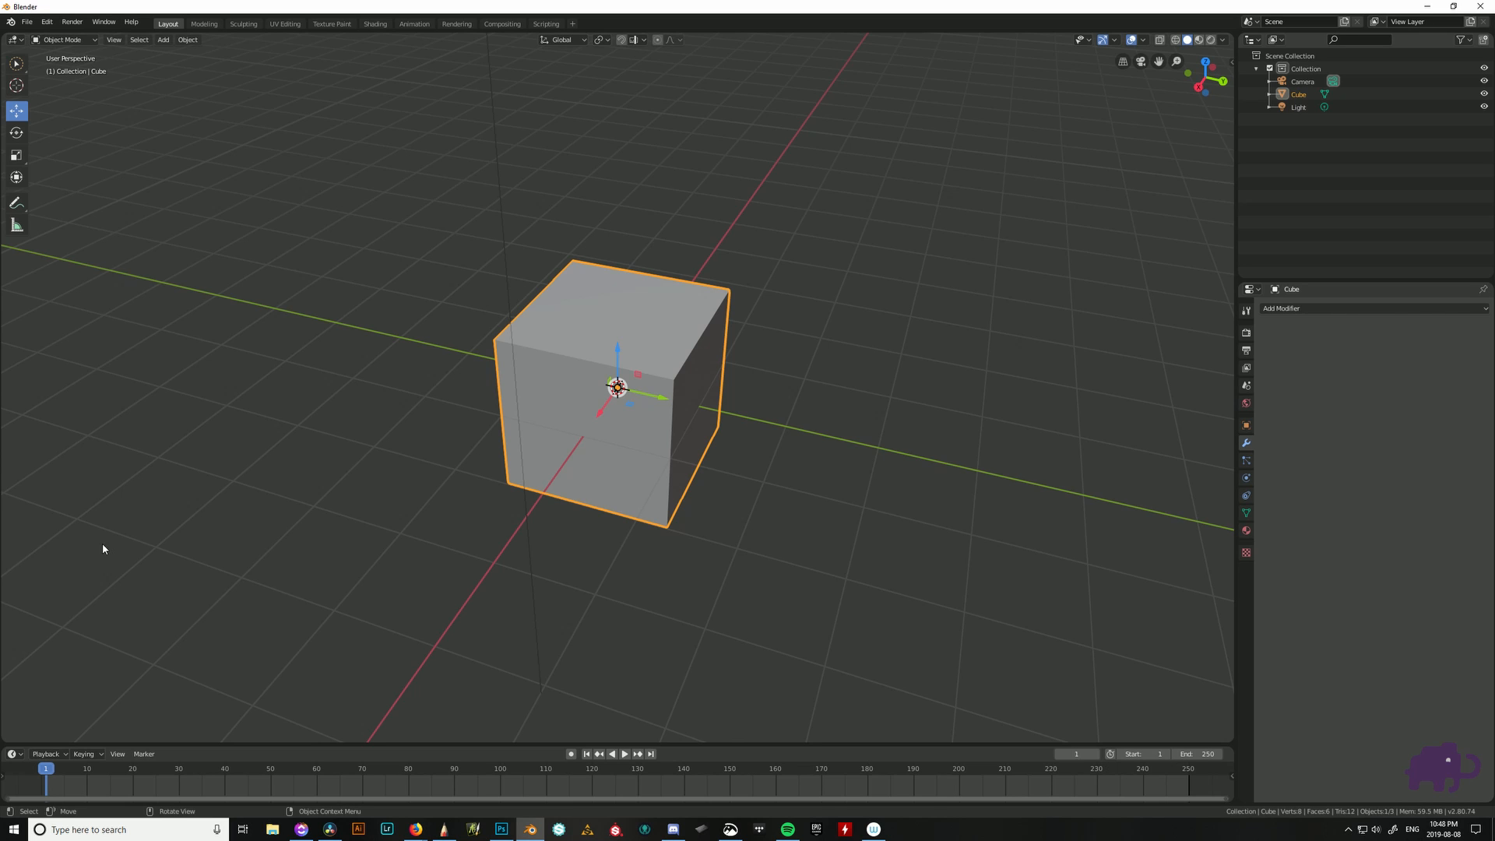
{"action": "key", "text": "Tab"}
{"action": "key", "text": "Tab"}
{"action": "key", "text": "Tab"}
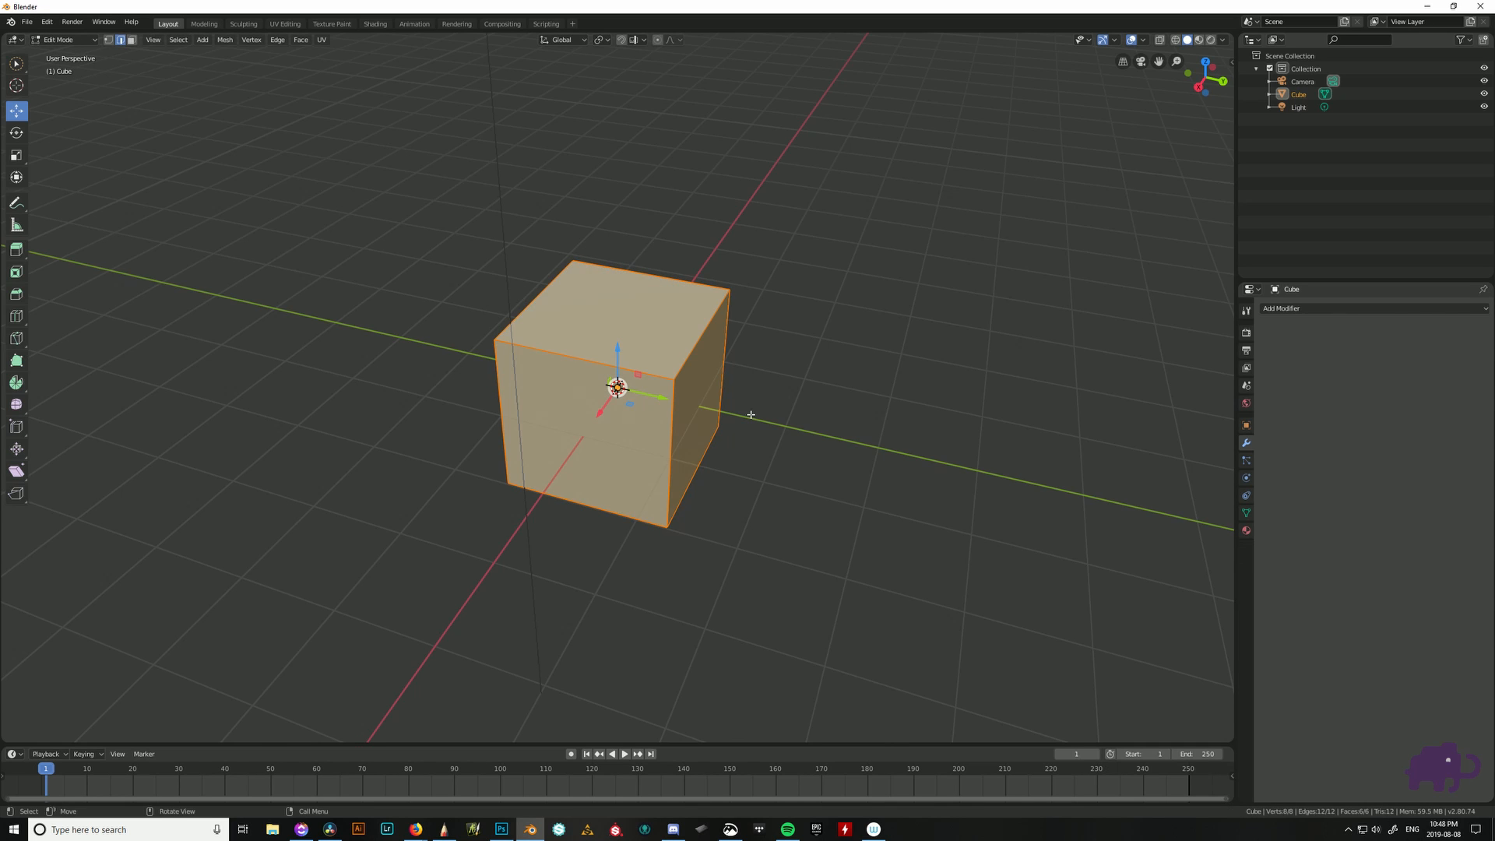
{"action": "scroll", "coordinate": [750, 413], "scroll_direction": "up", "scroll_amount": 3}
{"action": "key", "text": "Tab"}
{"action": "scroll", "coordinate": [735, 471], "scroll_direction": "up", "scroll_amount": 1}
{"action": "middle_click_drag", "start_coordinate": [735, 466], "coordinate": [740, 407]}
{"action": "key", "text": "Tab"}
{"action": "key", "text": "Tab"}
{"action": "key", "text": "Tab"}
{"action": "key", "text": "Tab"}
{"action": "key", "text": "Tab"}
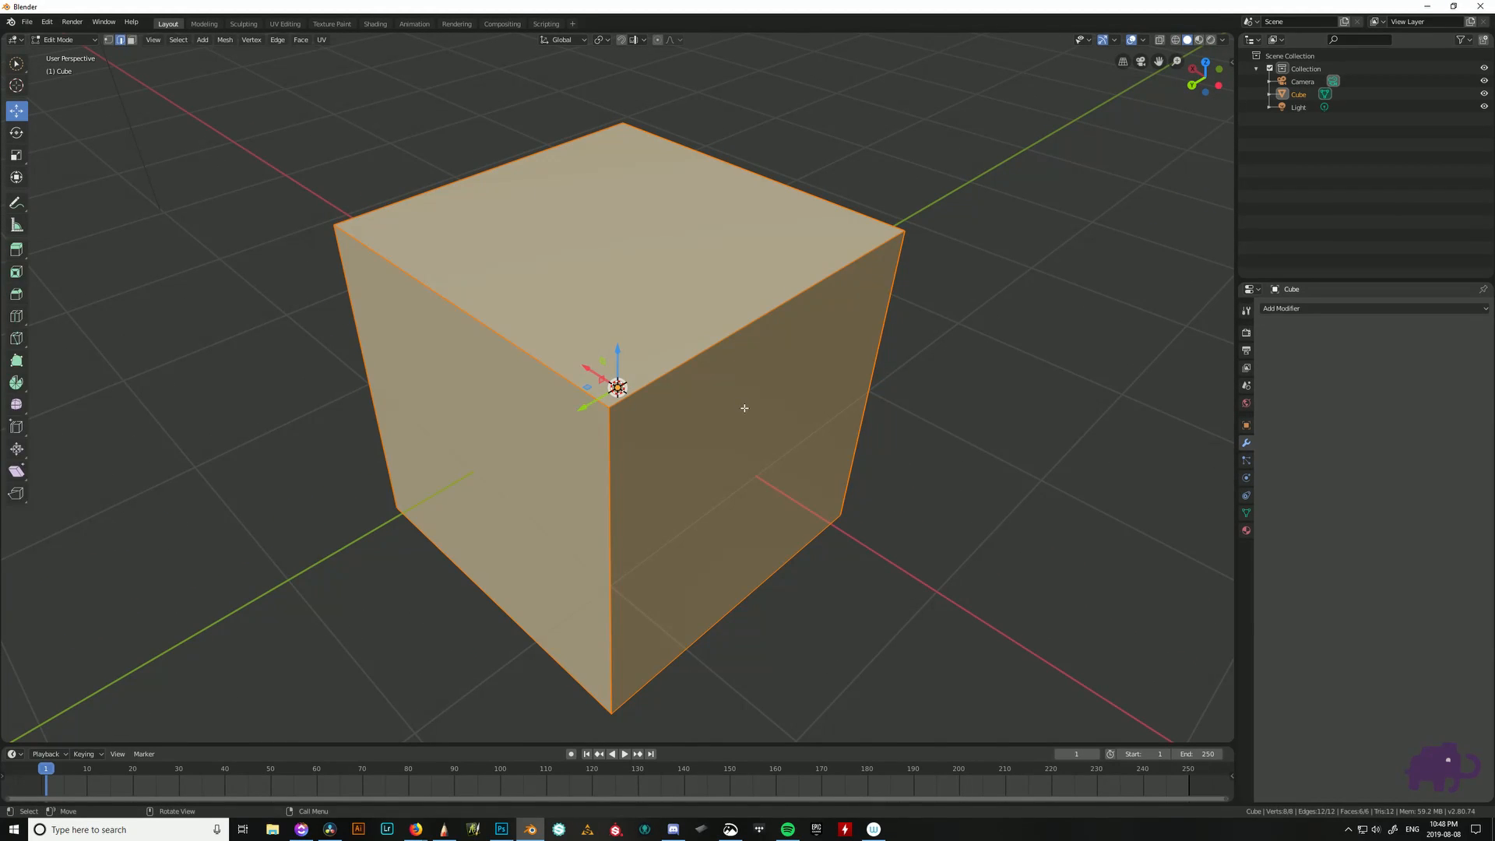
{"action": "key", "text": "Tab"}
{"action": "key", "text": "Tab"}
{"action": "key", "text": "Tab"}
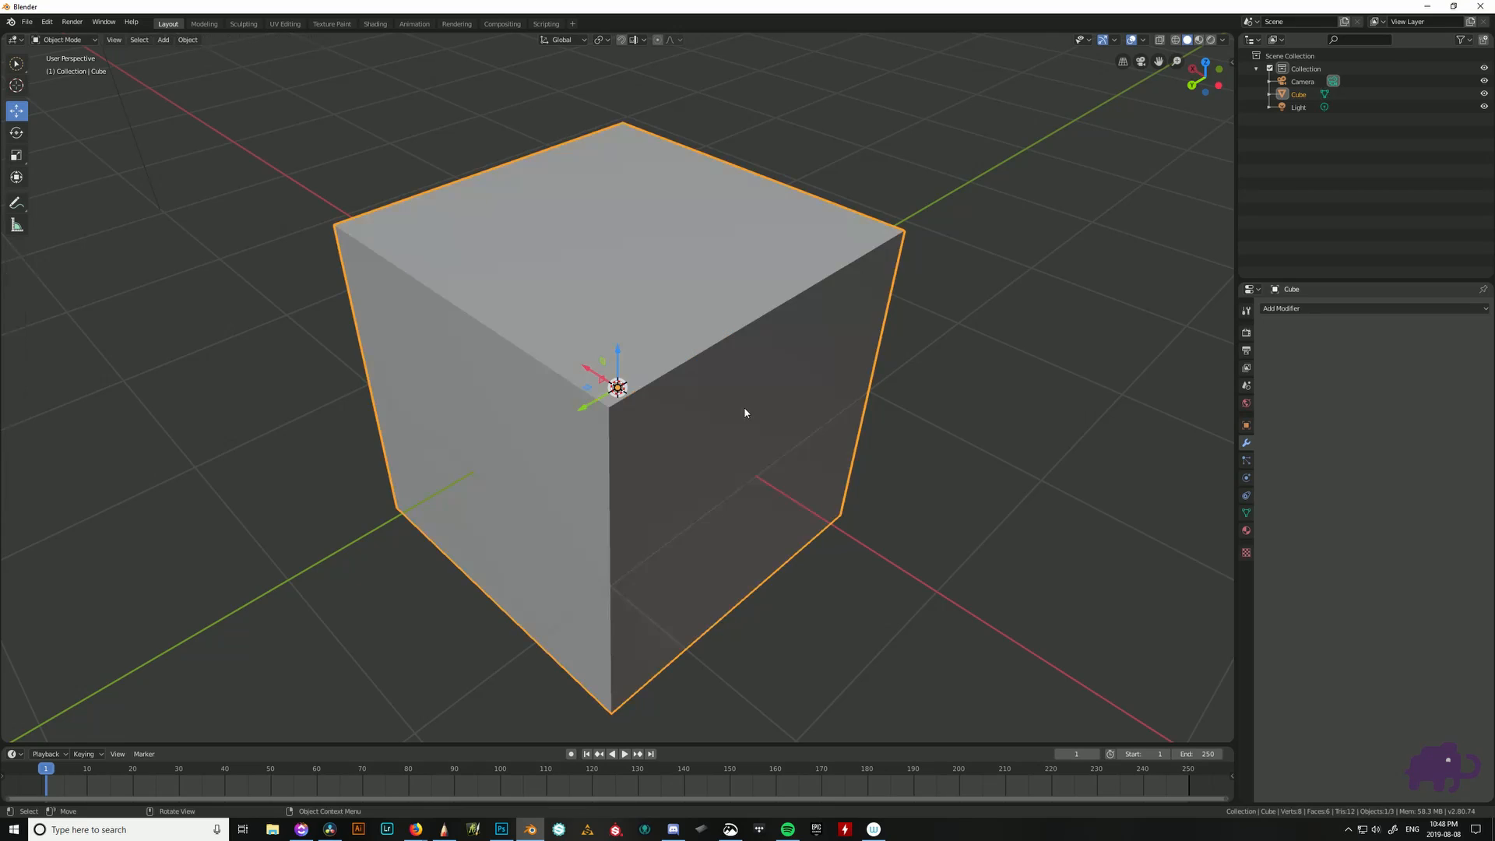
{"action": "key", "text": "Tab"}
{"action": "middle_click_drag", "start_coordinate": [808, 417], "coordinate": [766, 402]}
{"action": "key", "text": "Tab"}
{"action": "key", "text": "Tab"}
{"action": "middle_click_drag", "start_coordinate": [885, 394], "coordinate": [705, 365]}
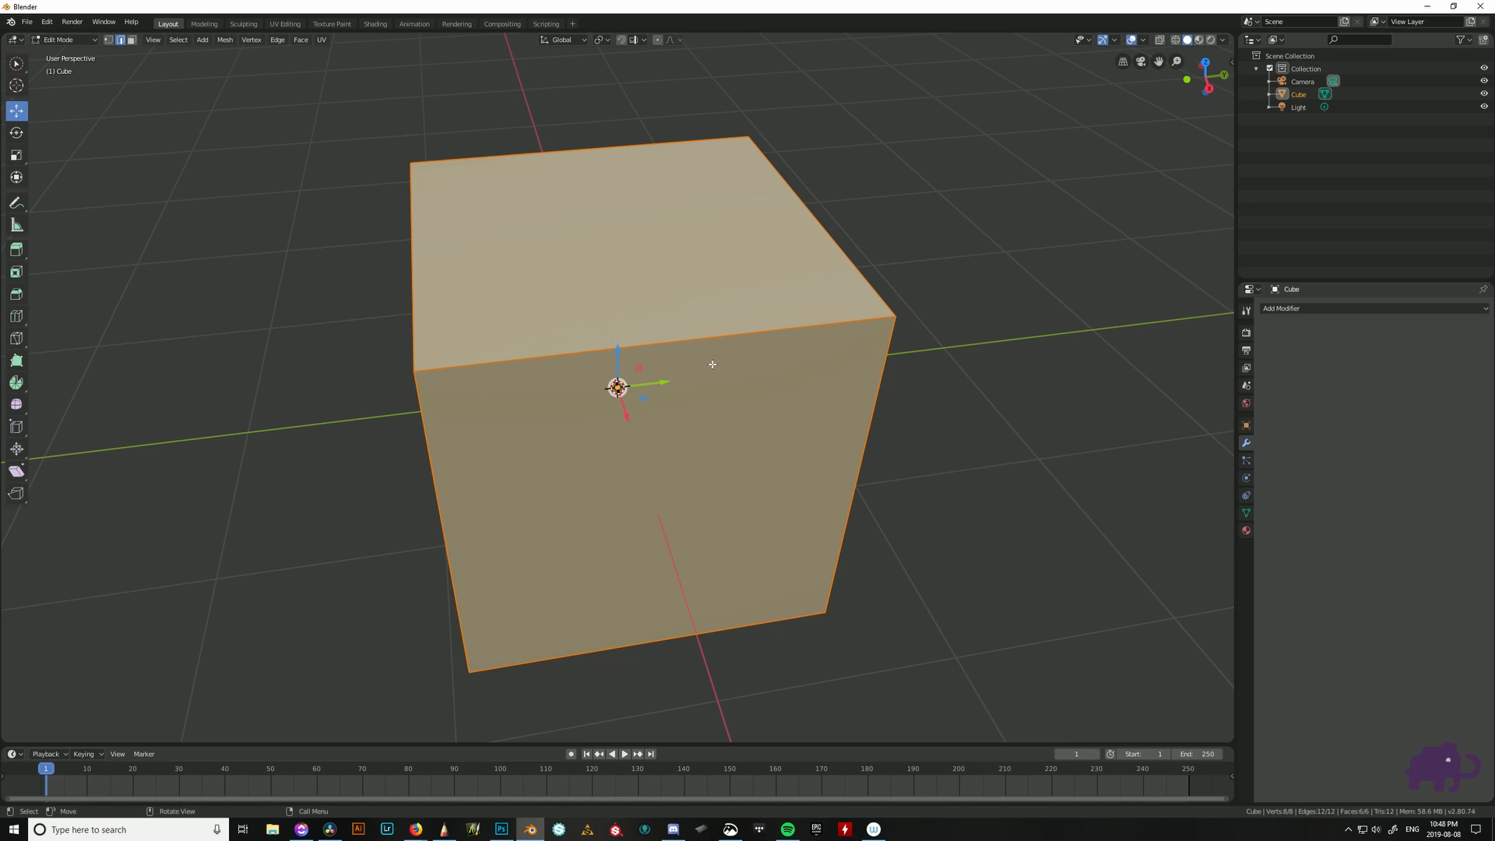
- Deselect and reselect the cube's whole mesh several times in Edit Mode, ending with nothing selected
{"action": "key", "text": "alt+a"}
{"action": "key", "text": "a"}
{"action": "middle_click_drag", "start_coordinate": [878, 417], "coordinate": [791, 384]}
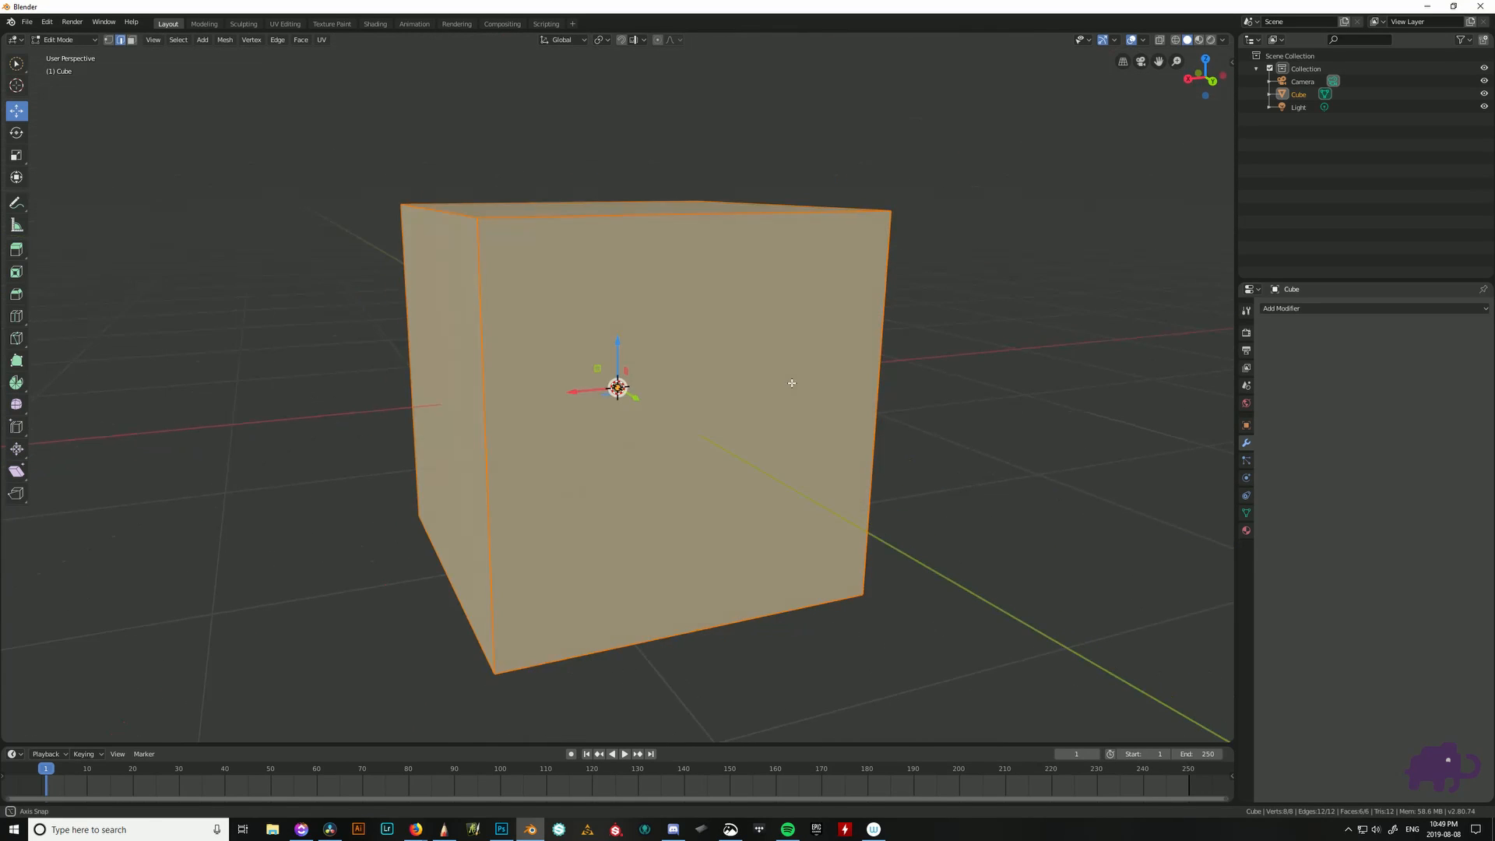
{"action": "key", "text": "alt+a"}
{"action": "key", "text": "a"}
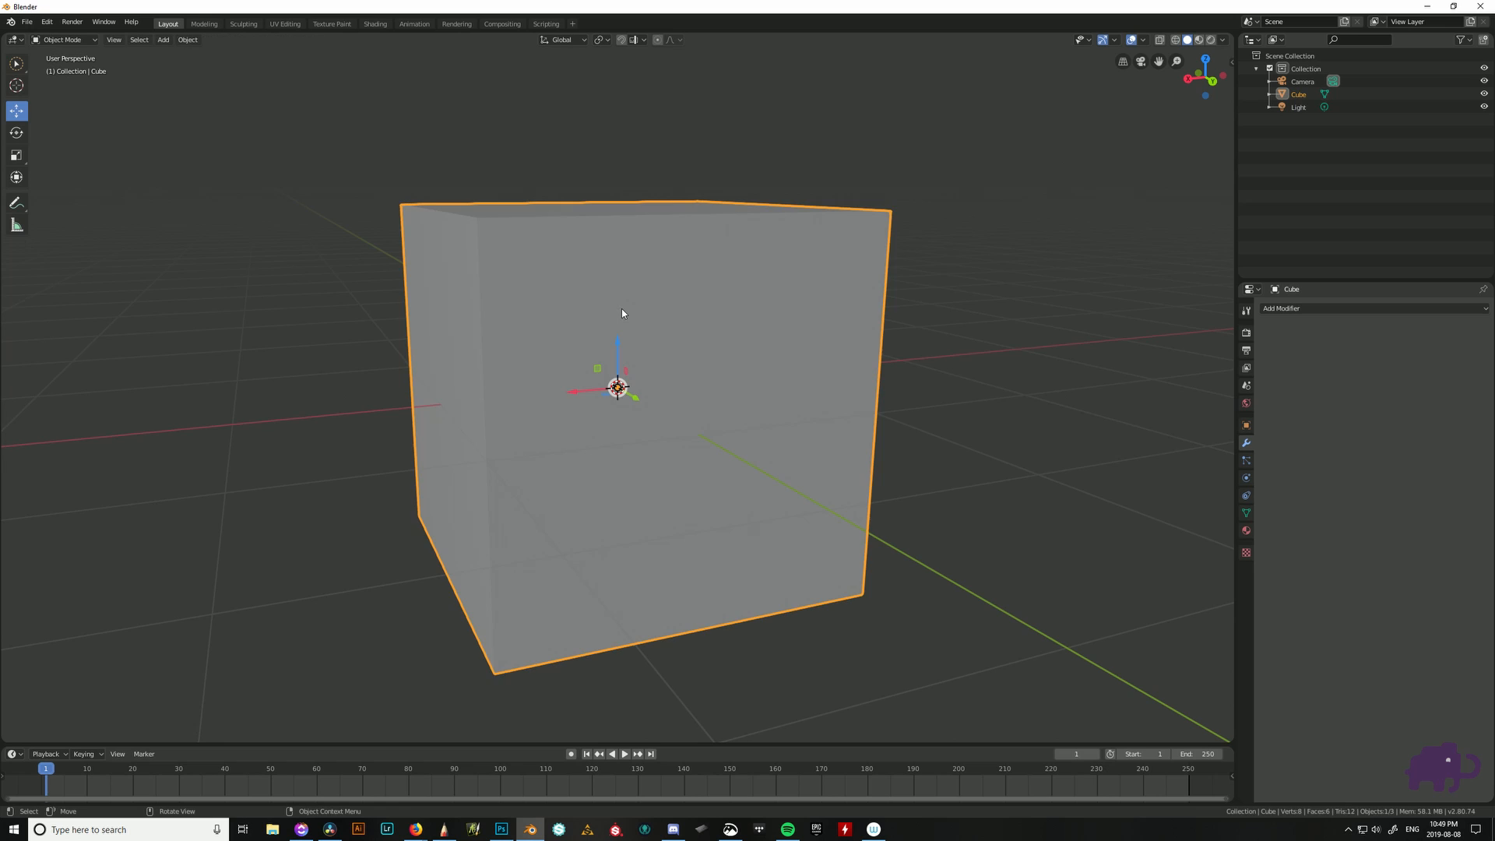
{"action": "key", "text": "alt+a"}
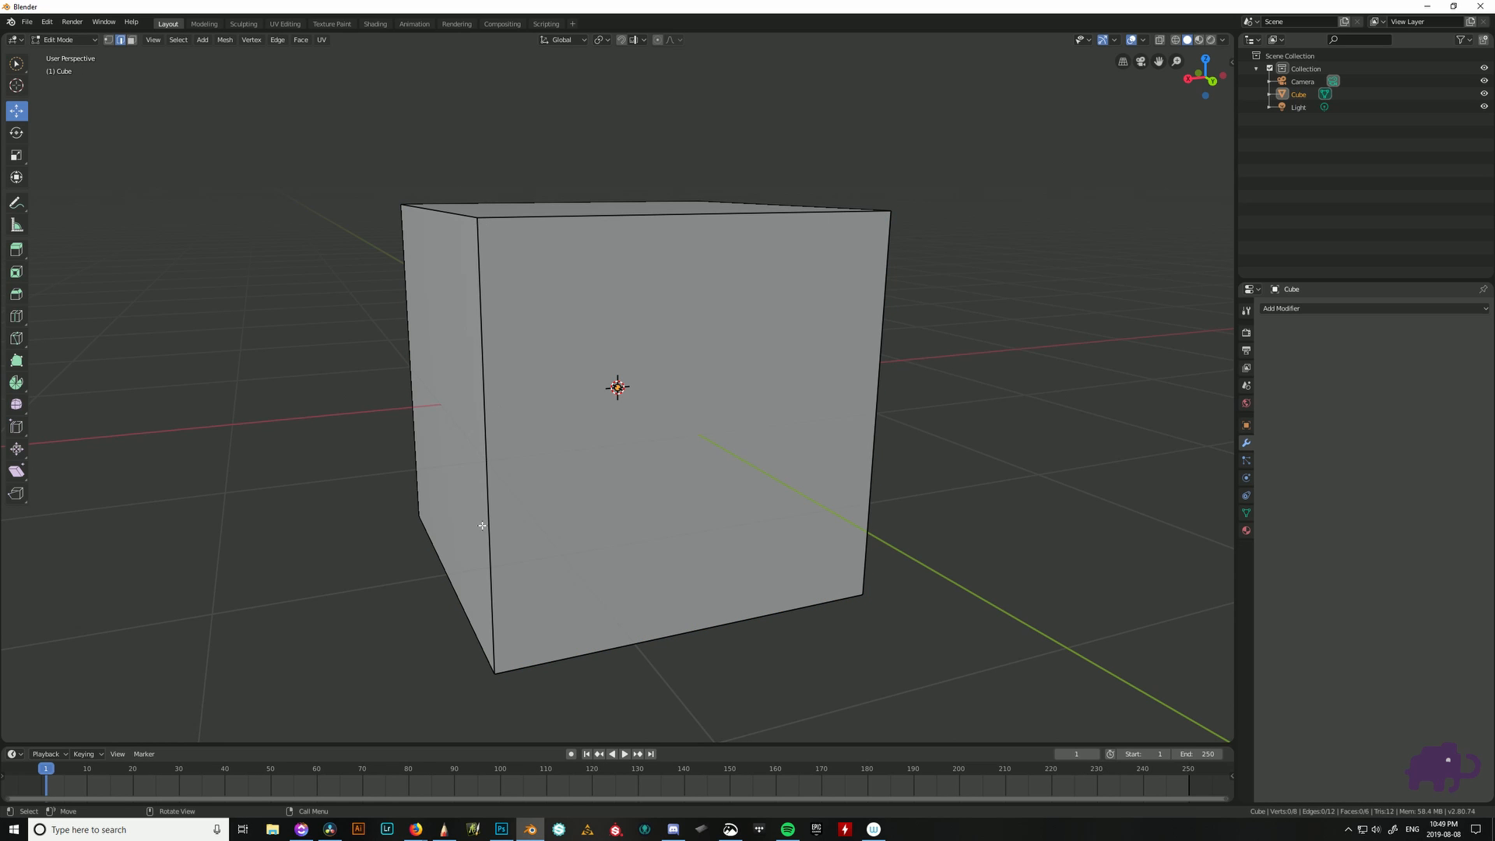
- Select a single vertical corner edge of the cube in edge select mode
{"action": "middle_click_drag", "start_coordinate": [705, 582], "coordinate": [753, 617]}
{"action": "middle_click_drag", "start_coordinate": [641, 287], "coordinate": [819, 331]}
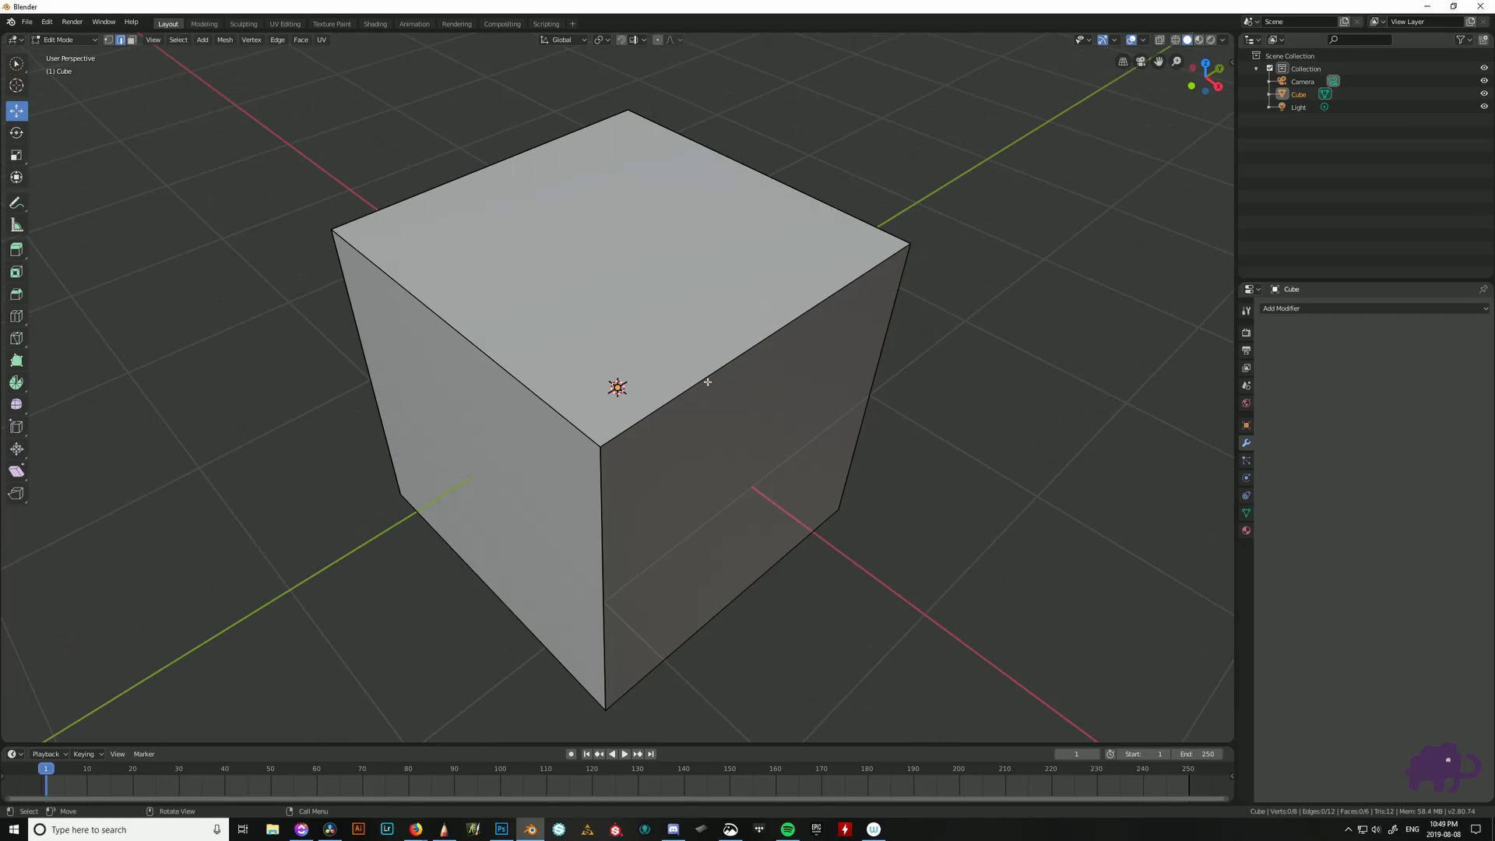
{"action": "left_click", "coordinate": [676, 390]}
{"action": "middle_click_drag", "start_coordinate": [525, 390], "coordinate": [677, 497]}
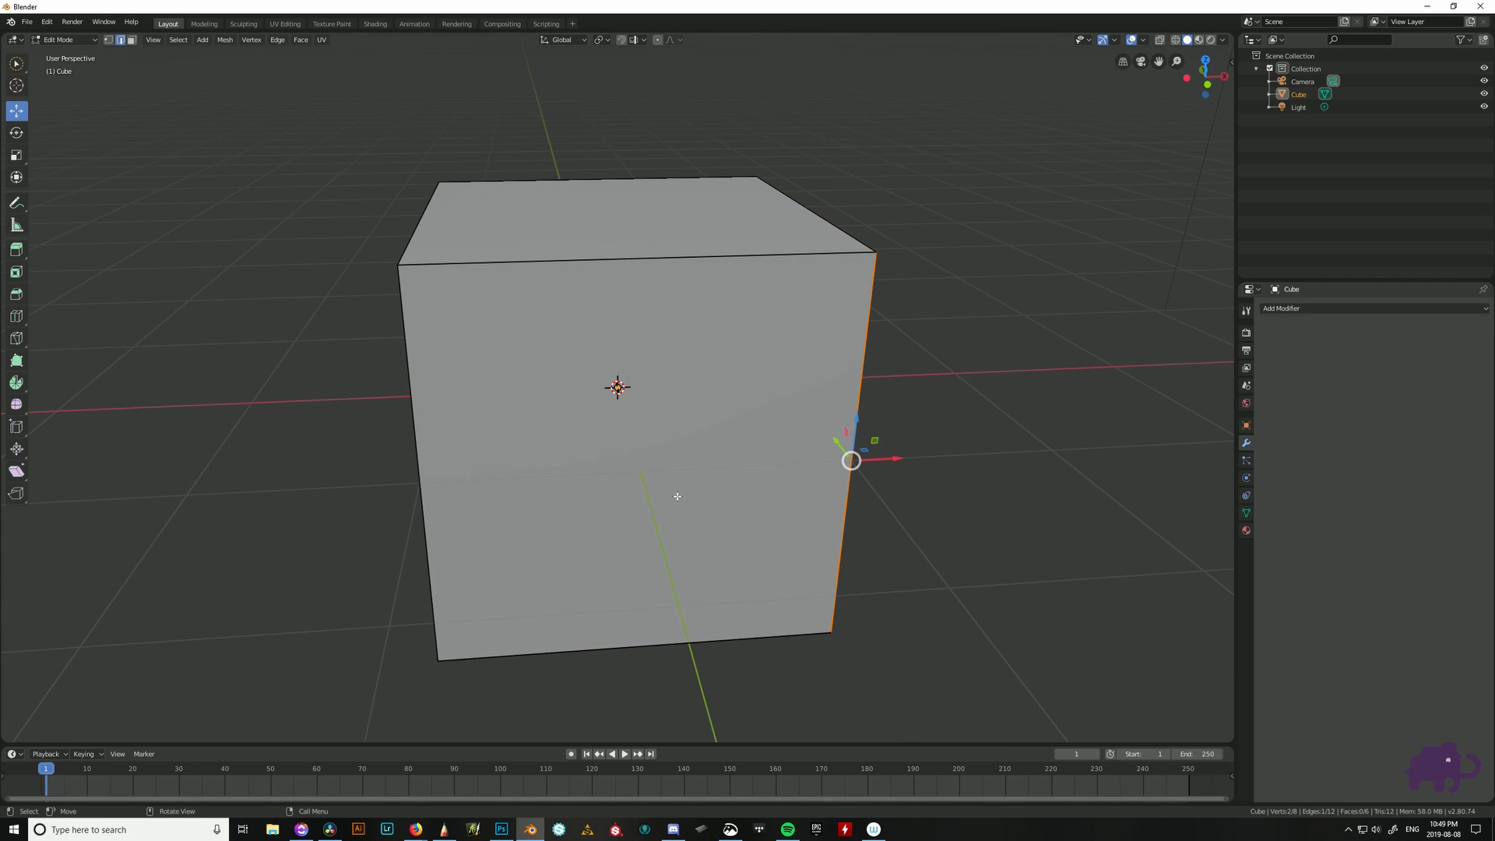
- Clear the edge selection, switch to vertex select mode and select the nearest top corner vertex
{"action": "key", "text": "alt+a"}
{"action": "key", "text": "3"}
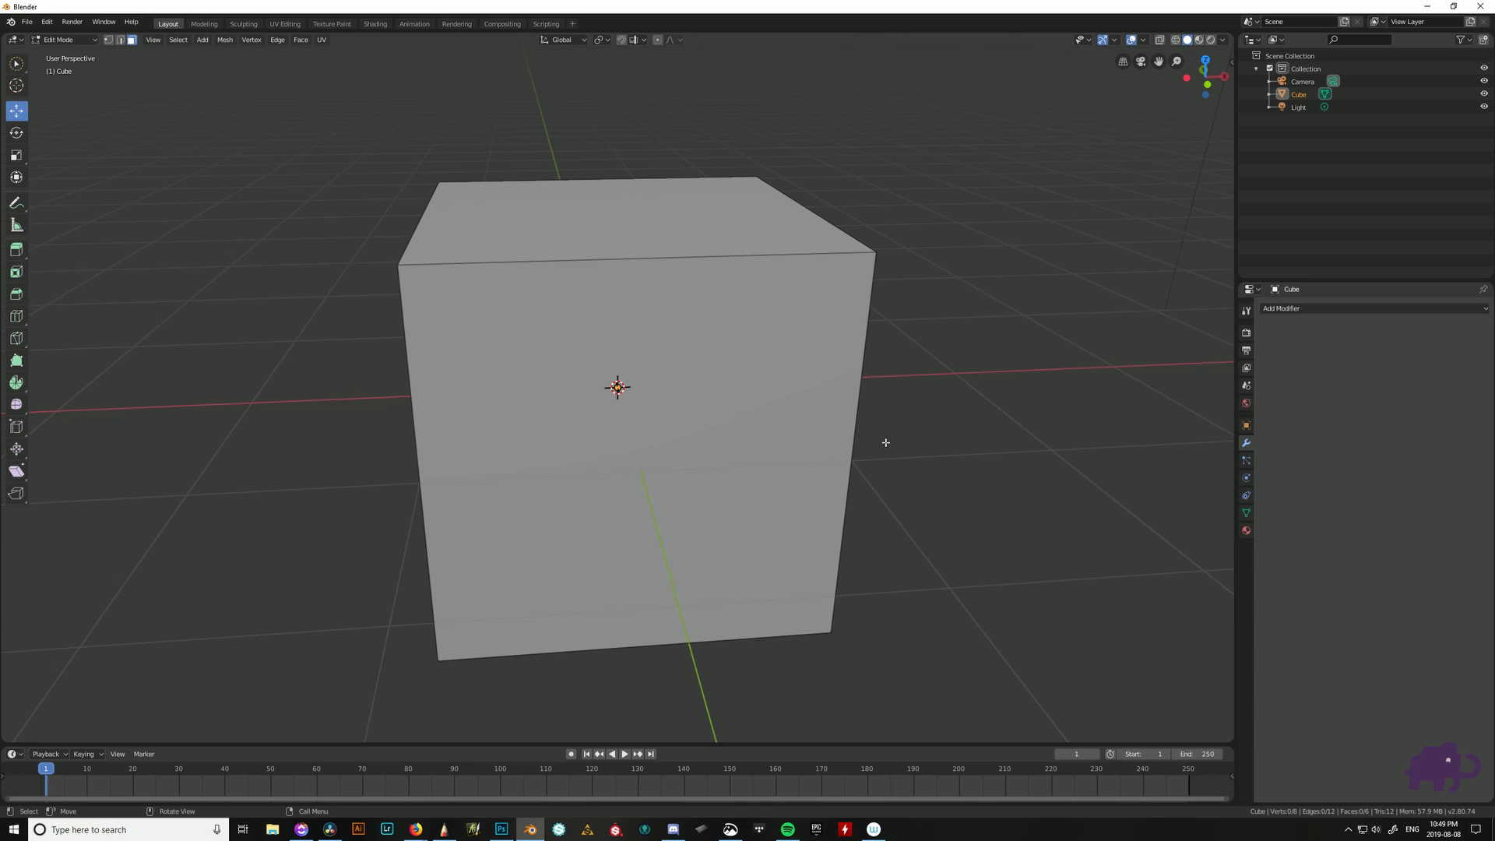
{"action": "key", "text": "1"}
{"action": "middle_click_drag", "start_coordinate": [895, 394], "coordinate": [889, 386]}
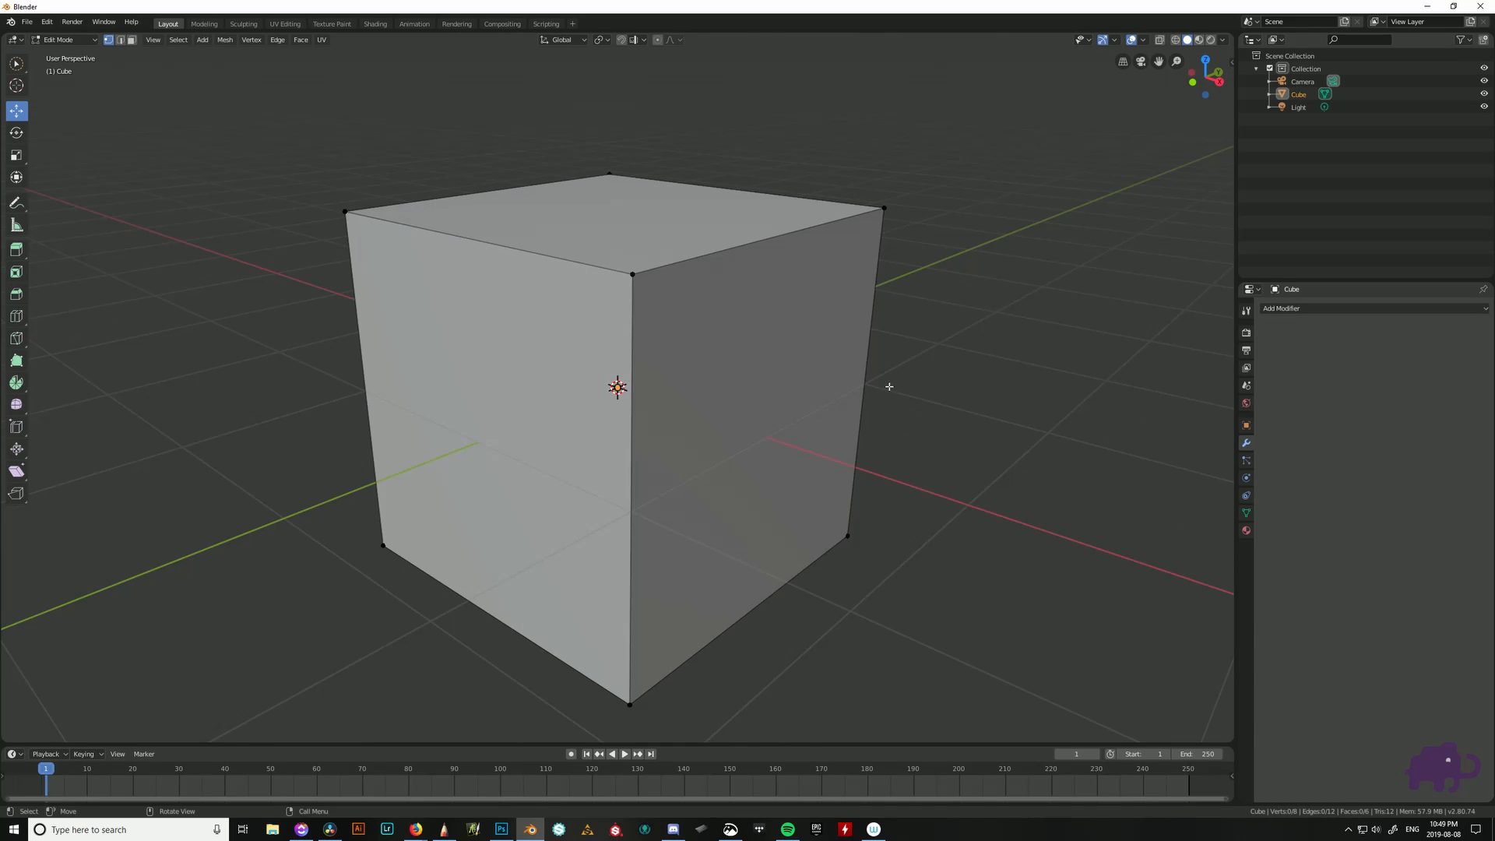
{"action": "left_click", "coordinate": [632, 274]}
- Switch to edge select mode and select the three edges meeting at the near top corner one at a time, repeatedly
{"action": "key", "text": "2"}
{"action": "left_click", "coordinate": [742, 244]}
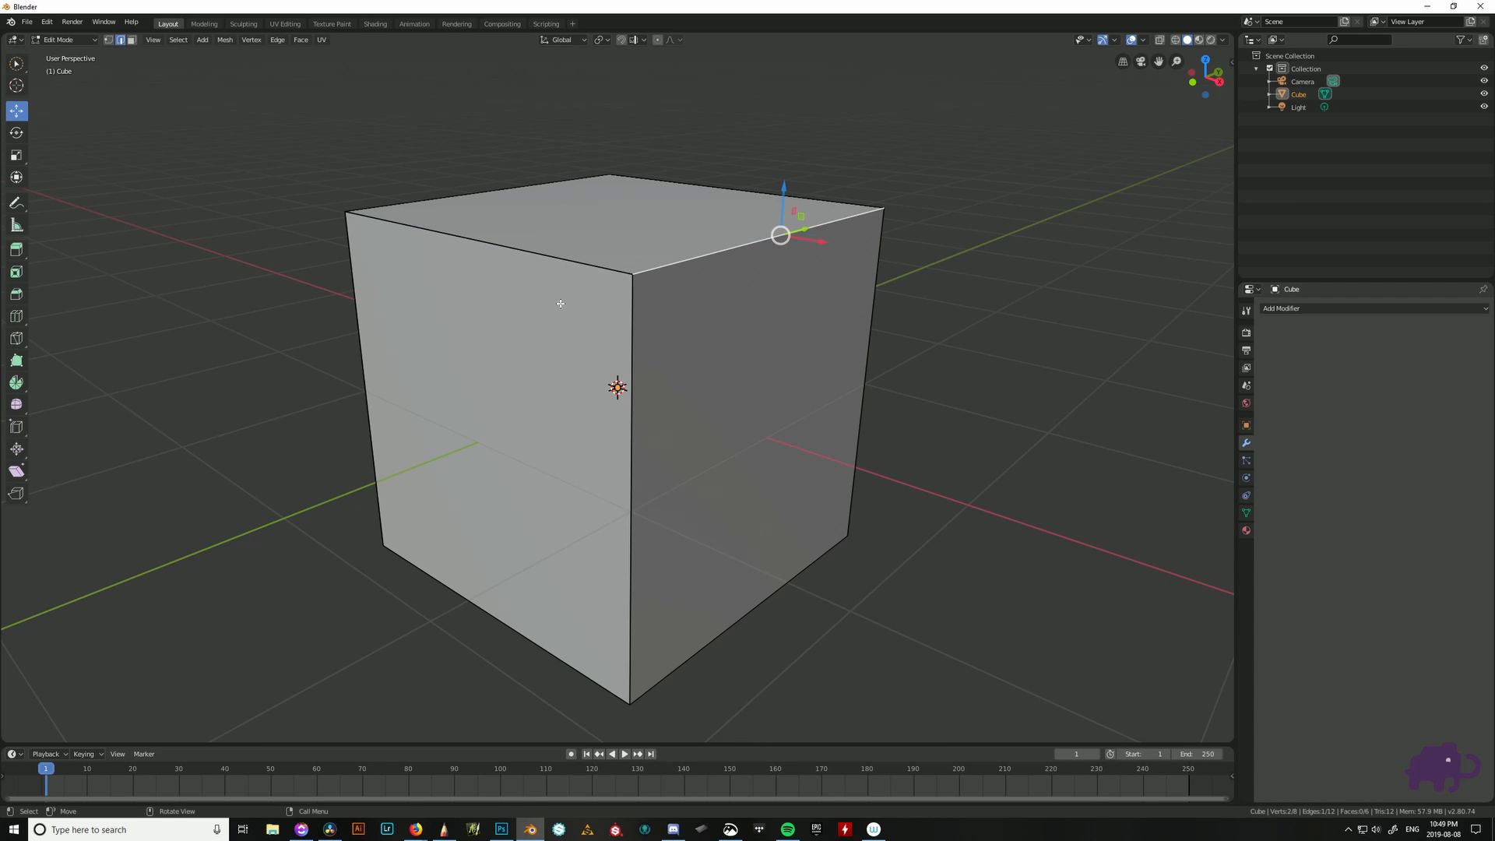
{"action": "left_click", "coordinate": [597, 266]}
{"action": "left_click", "coordinate": [638, 372]}
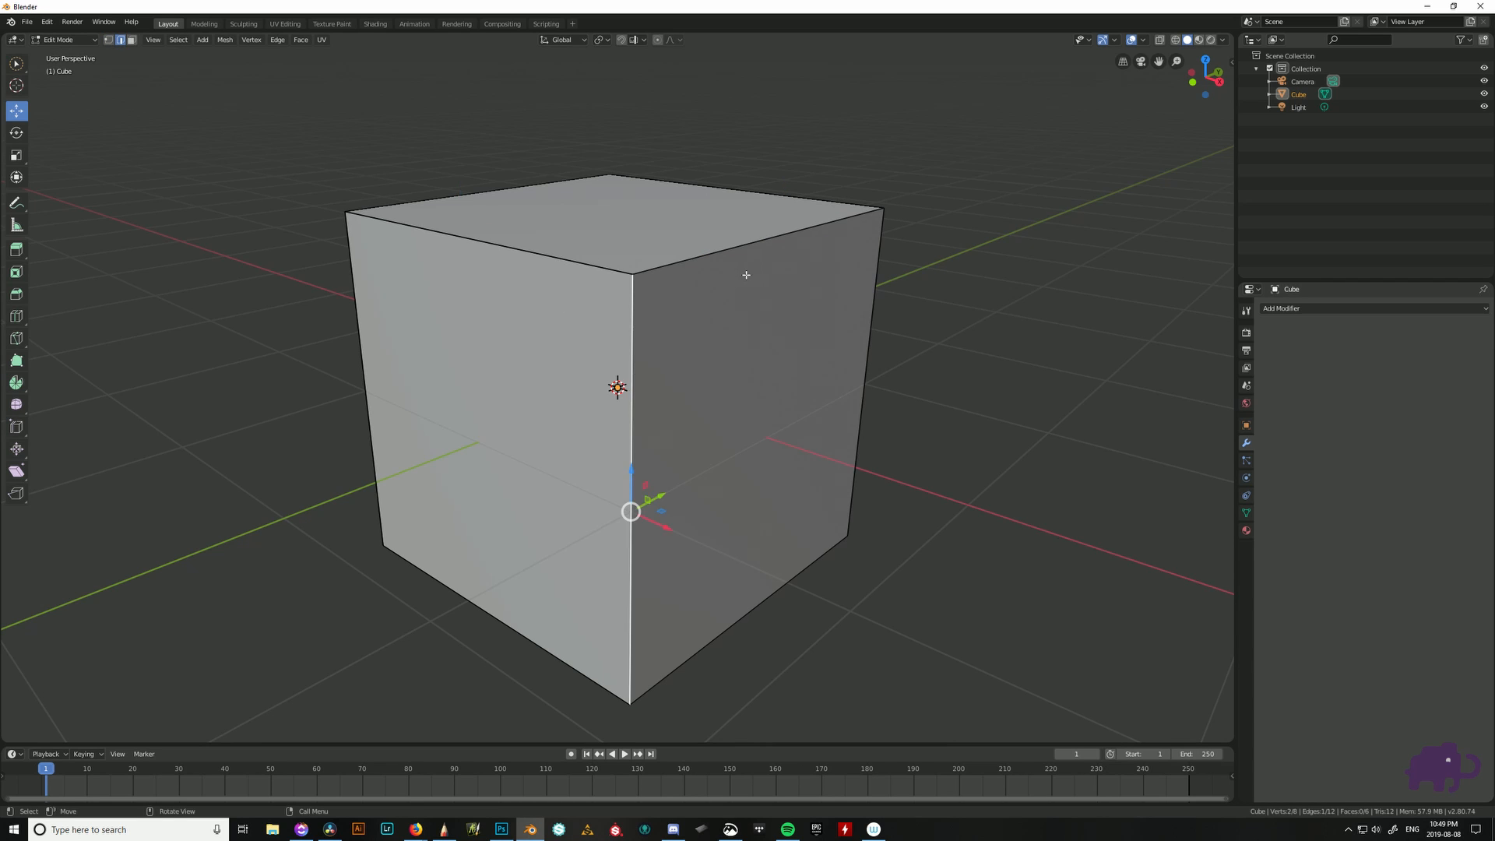
{"action": "left_click", "coordinate": [744, 264]}
{"action": "left_click", "coordinate": [600, 272]}
{"action": "left_click", "coordinate": [634, 354]}
{"action": "left_click", "coordinate": [697, 265]}
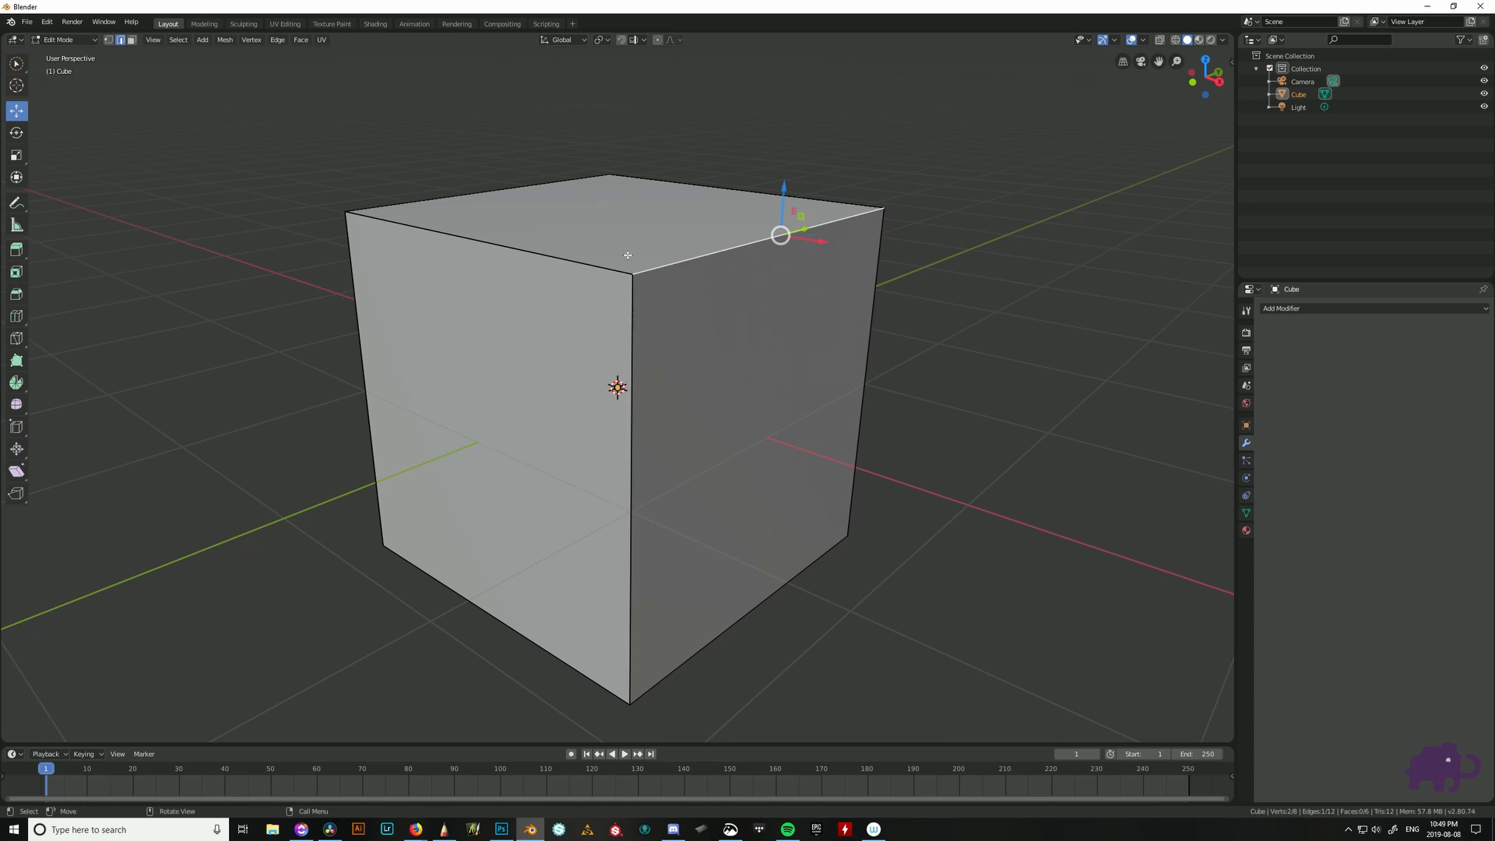
{"action": "left_click", "coordinate": [602, 271]}
{"action": "left_click", "coordinate": [626, 369]}
{"action": "left_click", "coordinate": [769, 244]}
{"action": "left_click", "coordinate": [544, 283]}
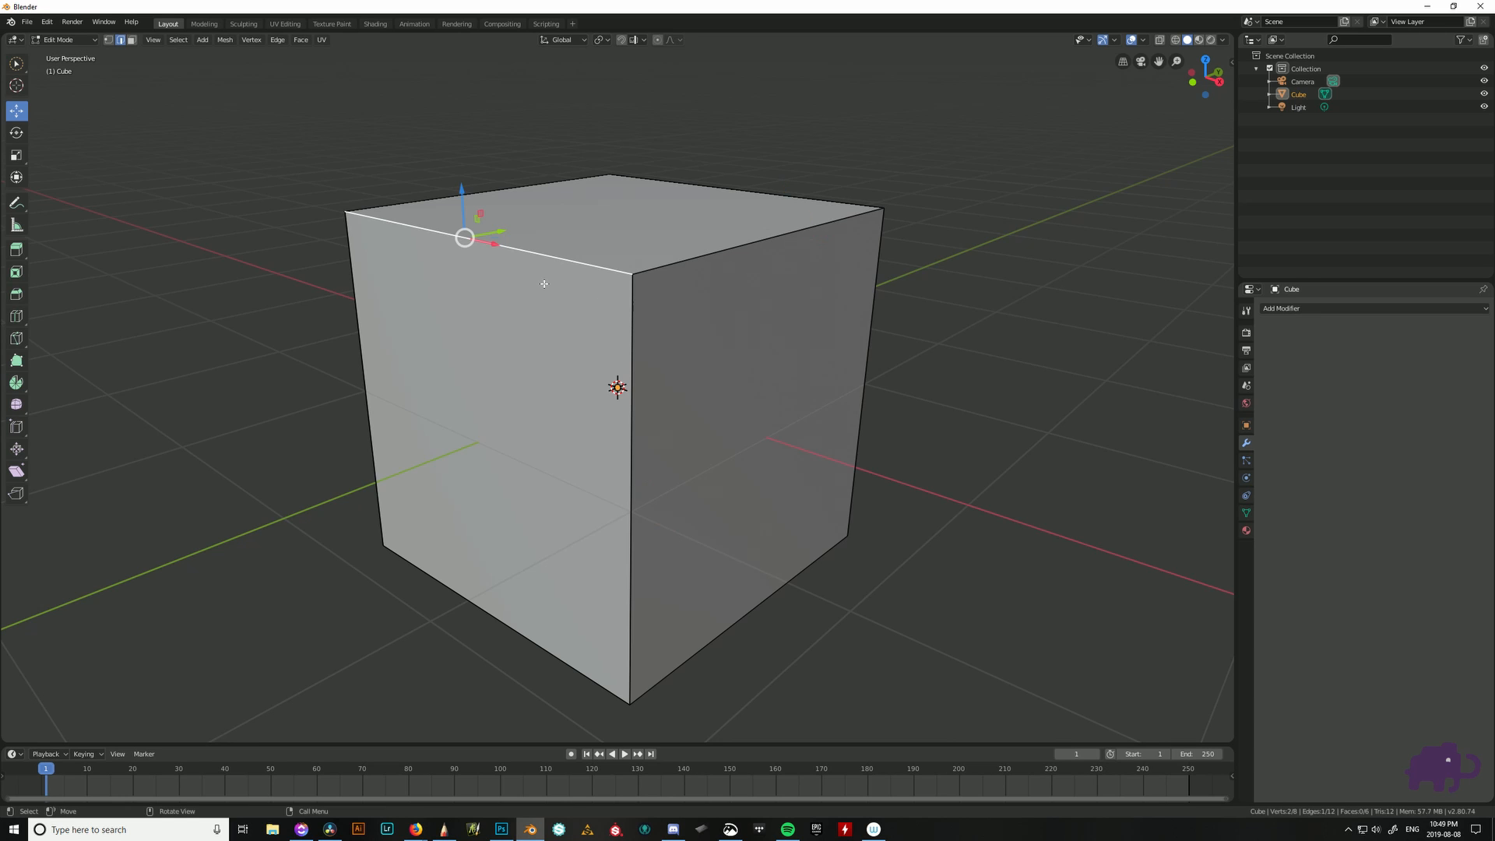
- Switch to face select mode and select the cube's visible side and top faces one at a time, ending on the top face
{"action": "key", "text": "3"}
{"action": "left_click", "coordinate": [815, 383]}
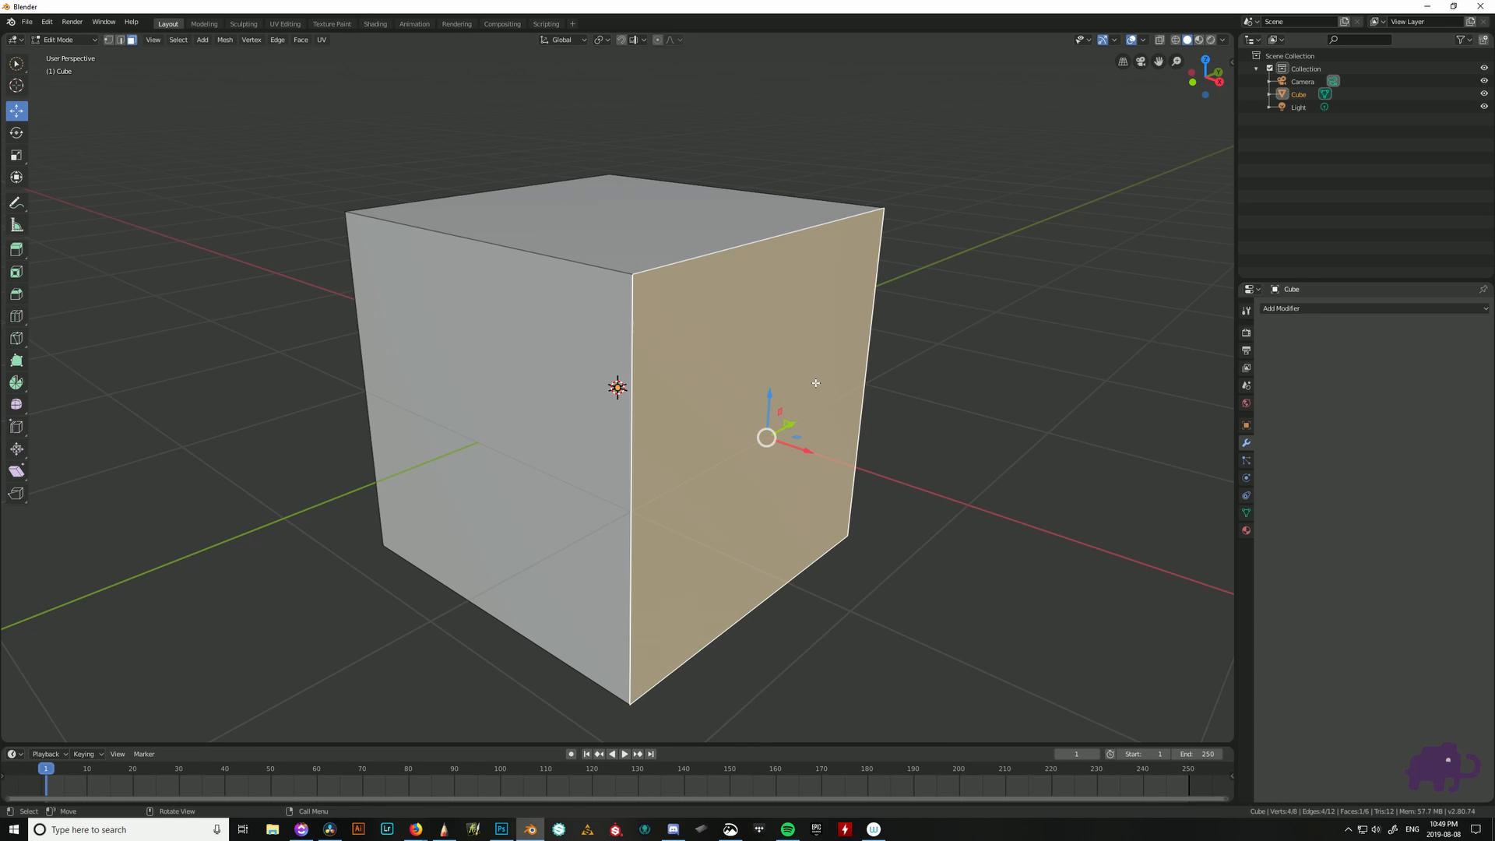
{"action": "left_click", "coordinate": [516, 350]}
{"action": "left_click", "coordinate": [615, 222]}
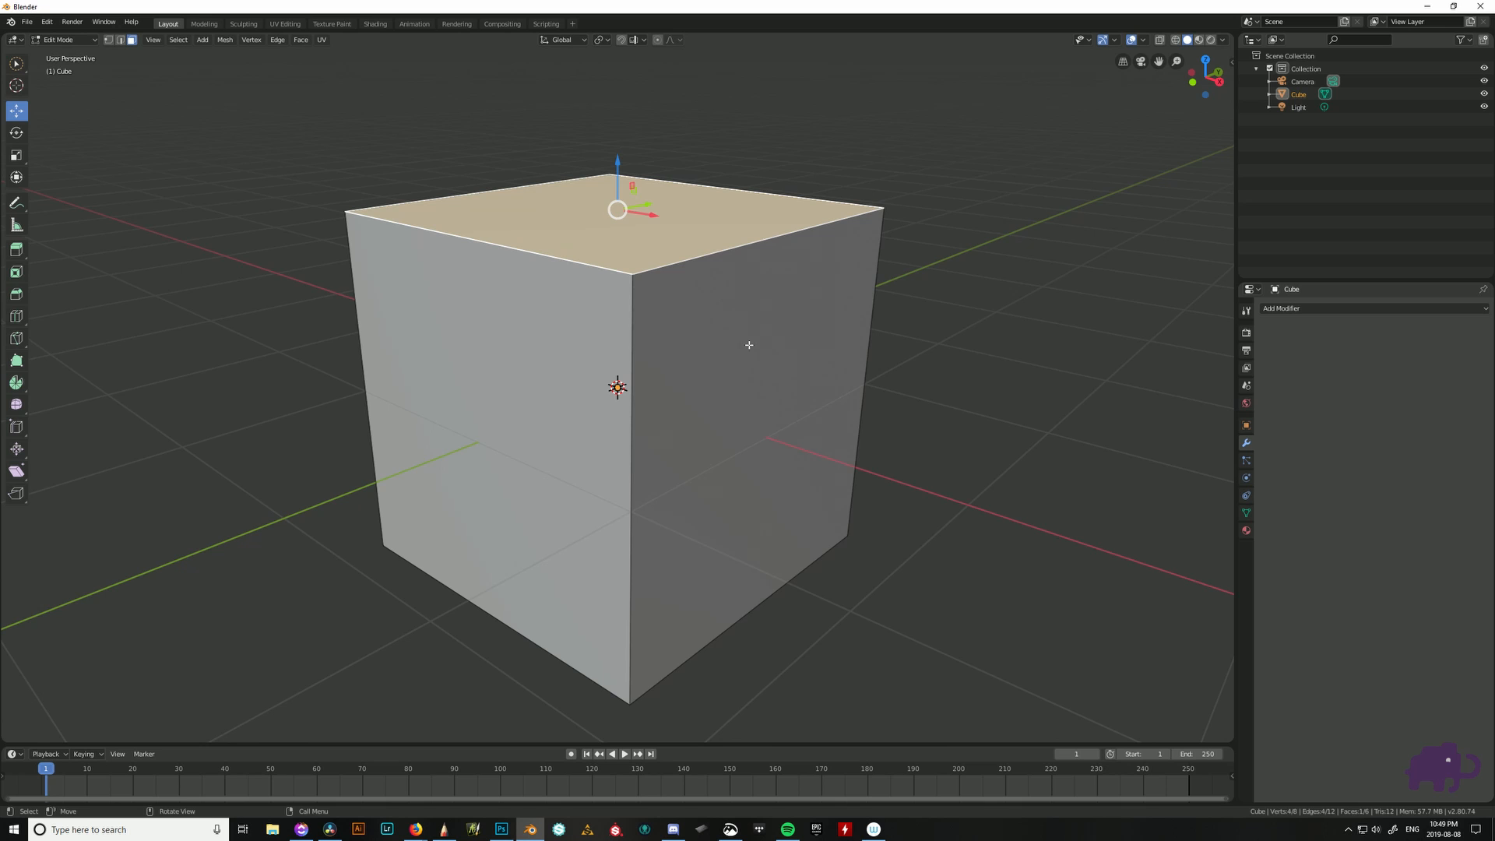
{"action": "left_click", "coordinate": [696, 379]}
{"action": "left_click", "coordinate": [497, 402]}
{"action": "left_click", "coordinate": [527, 201]}
{"action": "left_click", "coordinate": [703, 365]}
{"action": "middle_click_drag", "start_coordinate": [732, 366], "coordinate": [499, 366]}
{"action": "left_click", "coordinate": [499, 366]}
{"action": "left_click", "coordinate": [604, 237]}
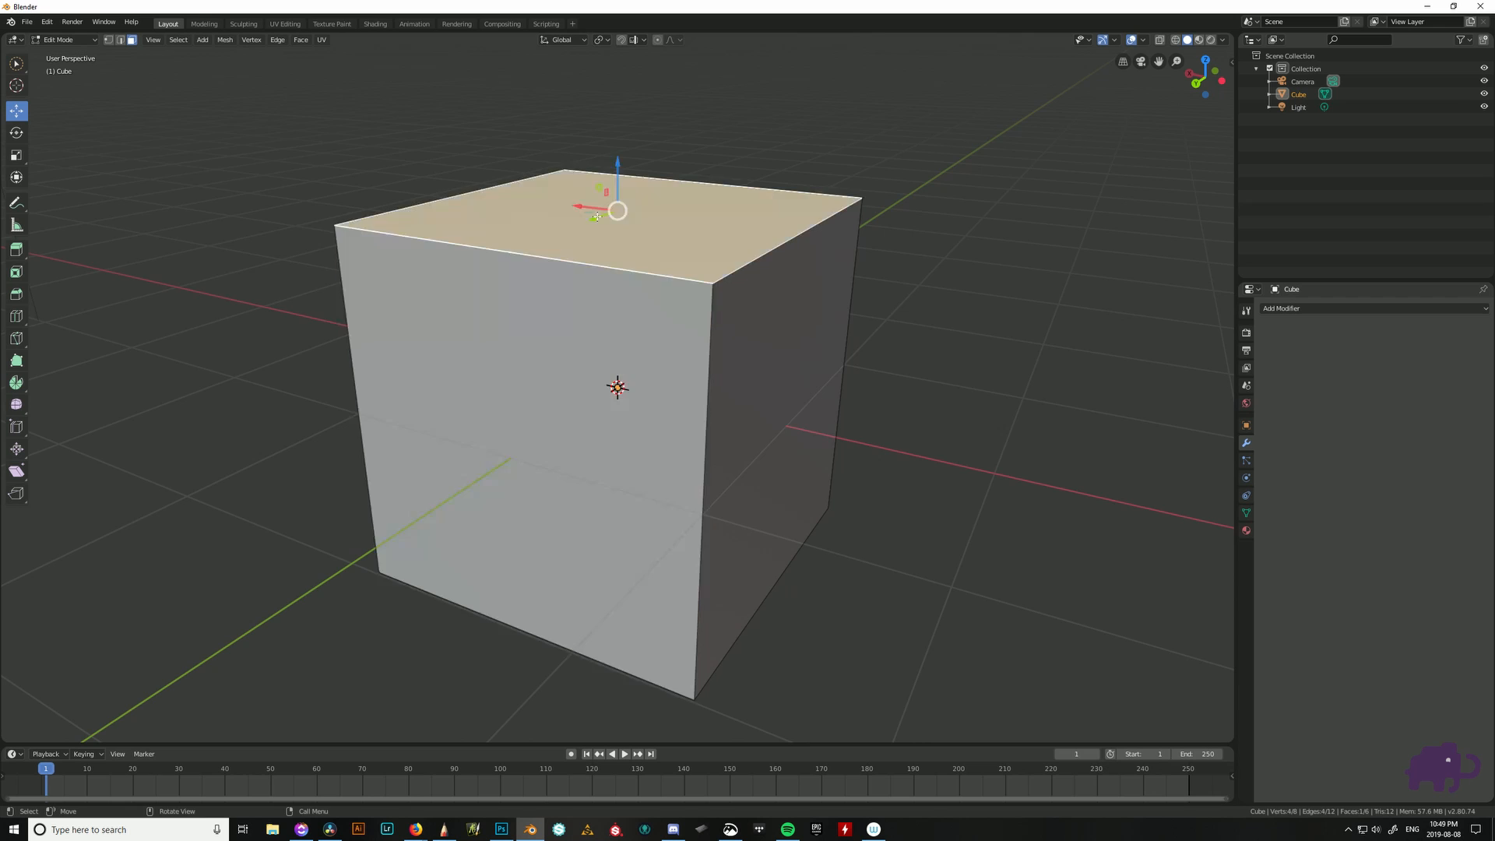
- Select further faces all around the cube one at a time, including the bottom face, ending on a side face
{"action": "middle_click_drag", "start_coordinate": [764, 308], "coordinate": [518, 331]}
{"action": "left_click", "coordinate": [705, 374]}
{"action": "middle_click_drag", "start_coordinate": [861, 416], "coordinate": [662, 343]}
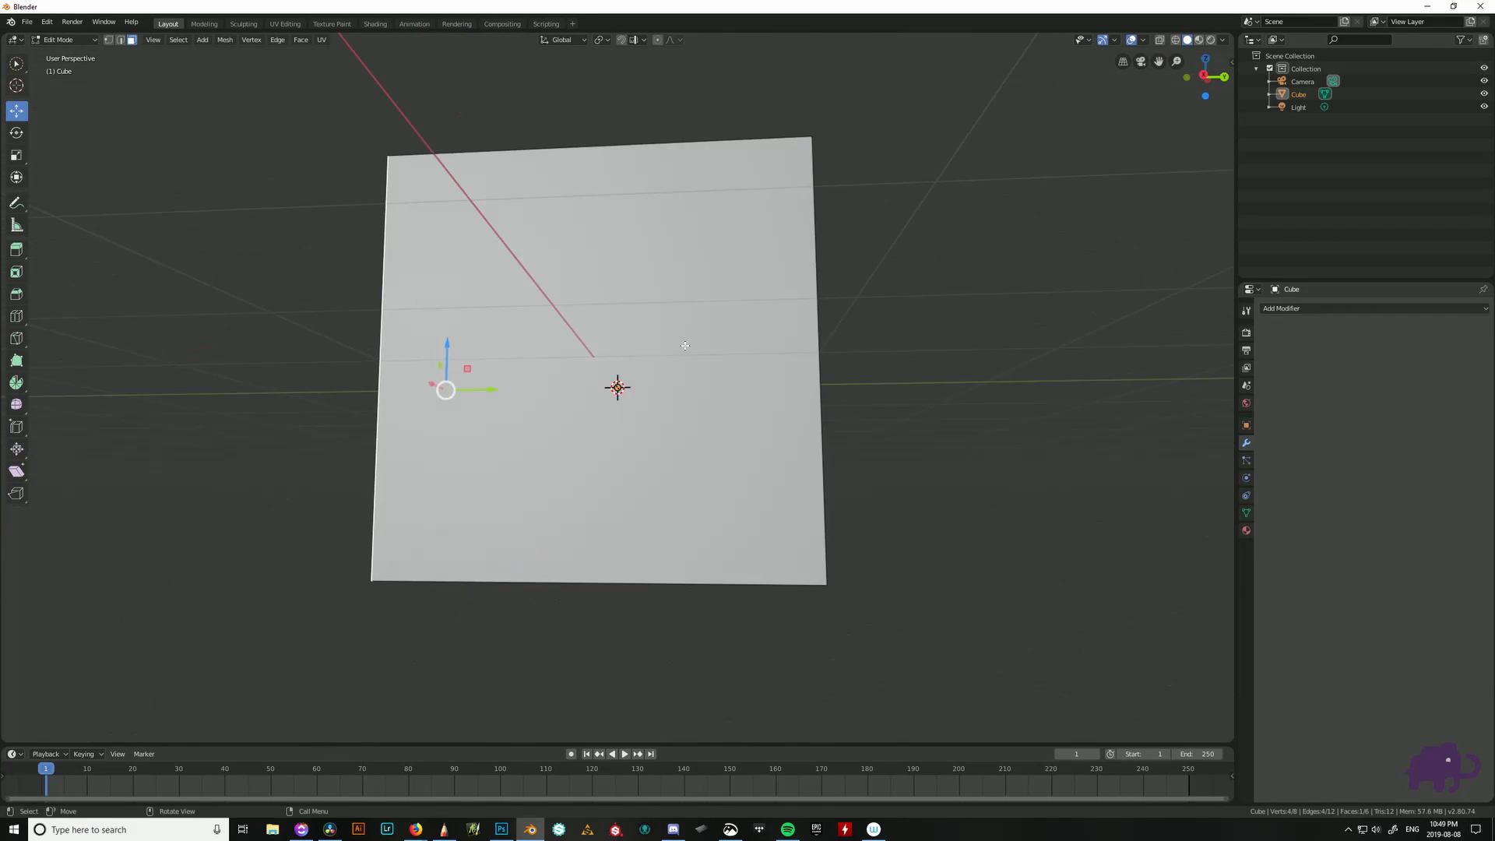
{"action": "left_click", "coordinate": [662, 342]}
{"action": "middle_click_drag", "start_coordinate": [835, 312], "coordinate": [714, 367]}
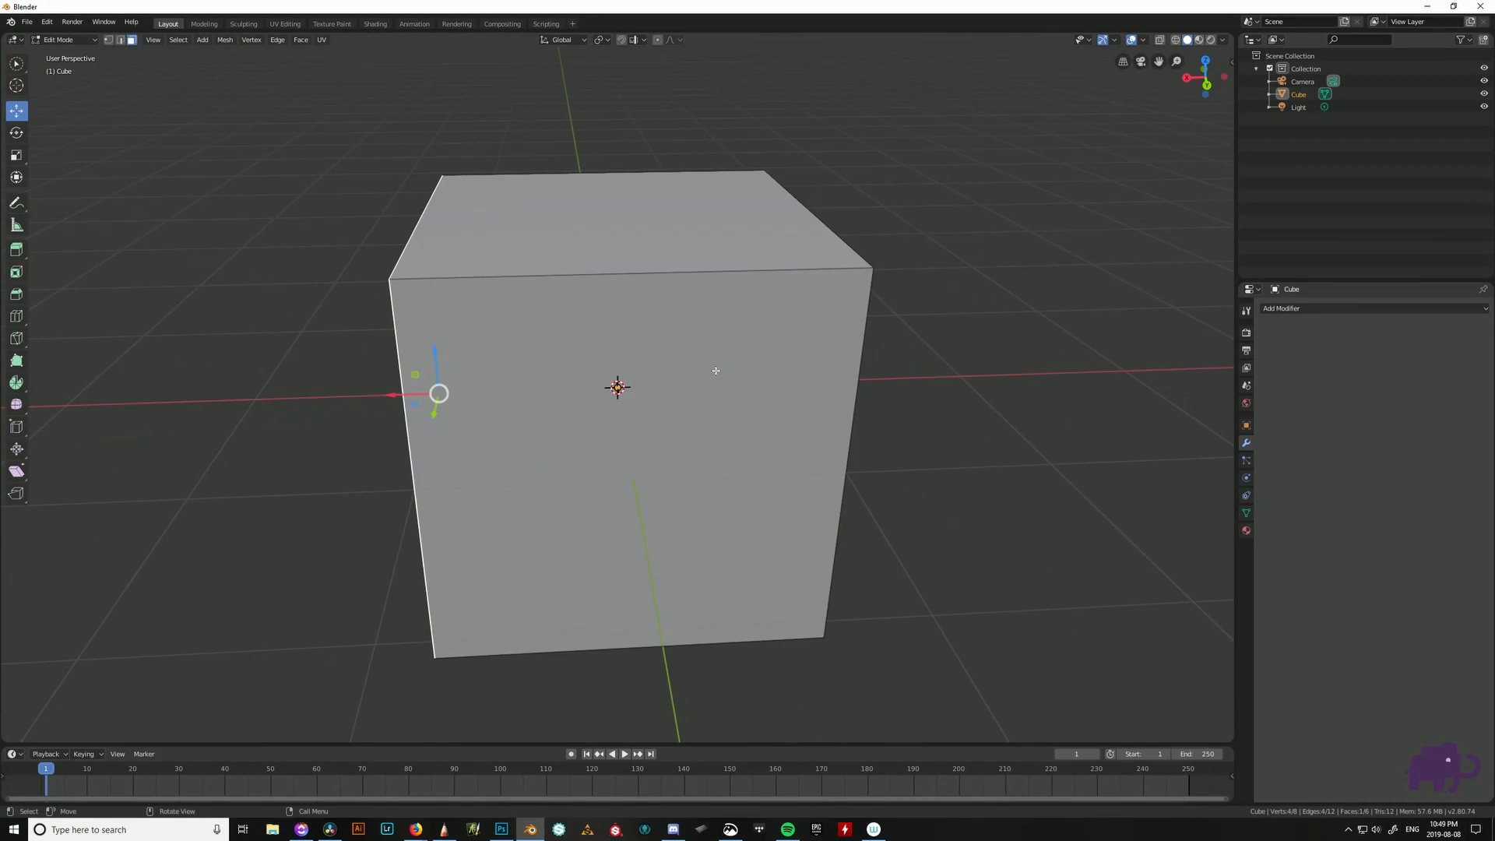
{"action": "left_click", "coordinate": [714, 369]}
{"action": "left_click", "coordinate": [677, 220]}
{"action": "middle_click_drag", "start_coordinate": [837, 383], "coordinate": [738, 423]}
{"action": "left_click", "coordinate": [738, 424]}
{"action": "left_click", "coordinate": [556, 494]}
{"action": "middle_click_drag", "start_coordinate": [793, 476], "coordinate": [654, 464]}
{"action": "left_click", "coordinate": [830, 470]}
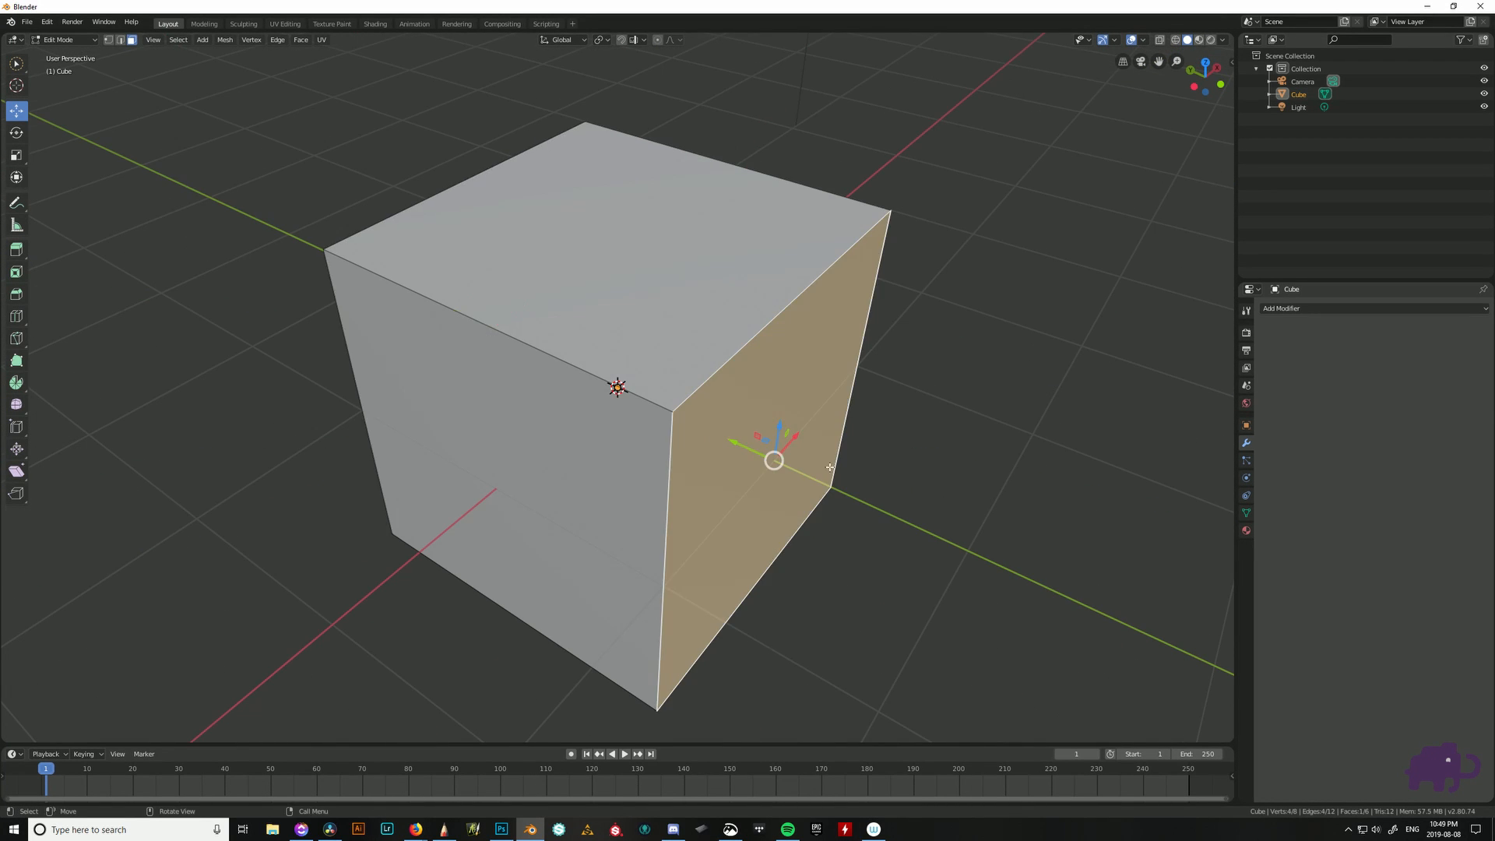
{"action": "middle_click_drag", "start_coordinate": [831, 471], "coordinate": [697, 451]}
{"action": "left_click", "coordinate": [724, 475]}
{"action": "middle_click_drag", "start_coordinate": [755, 507], "coordinate": [661, 405]}
{"action": "left_click", "coordinate": [661, 405]}
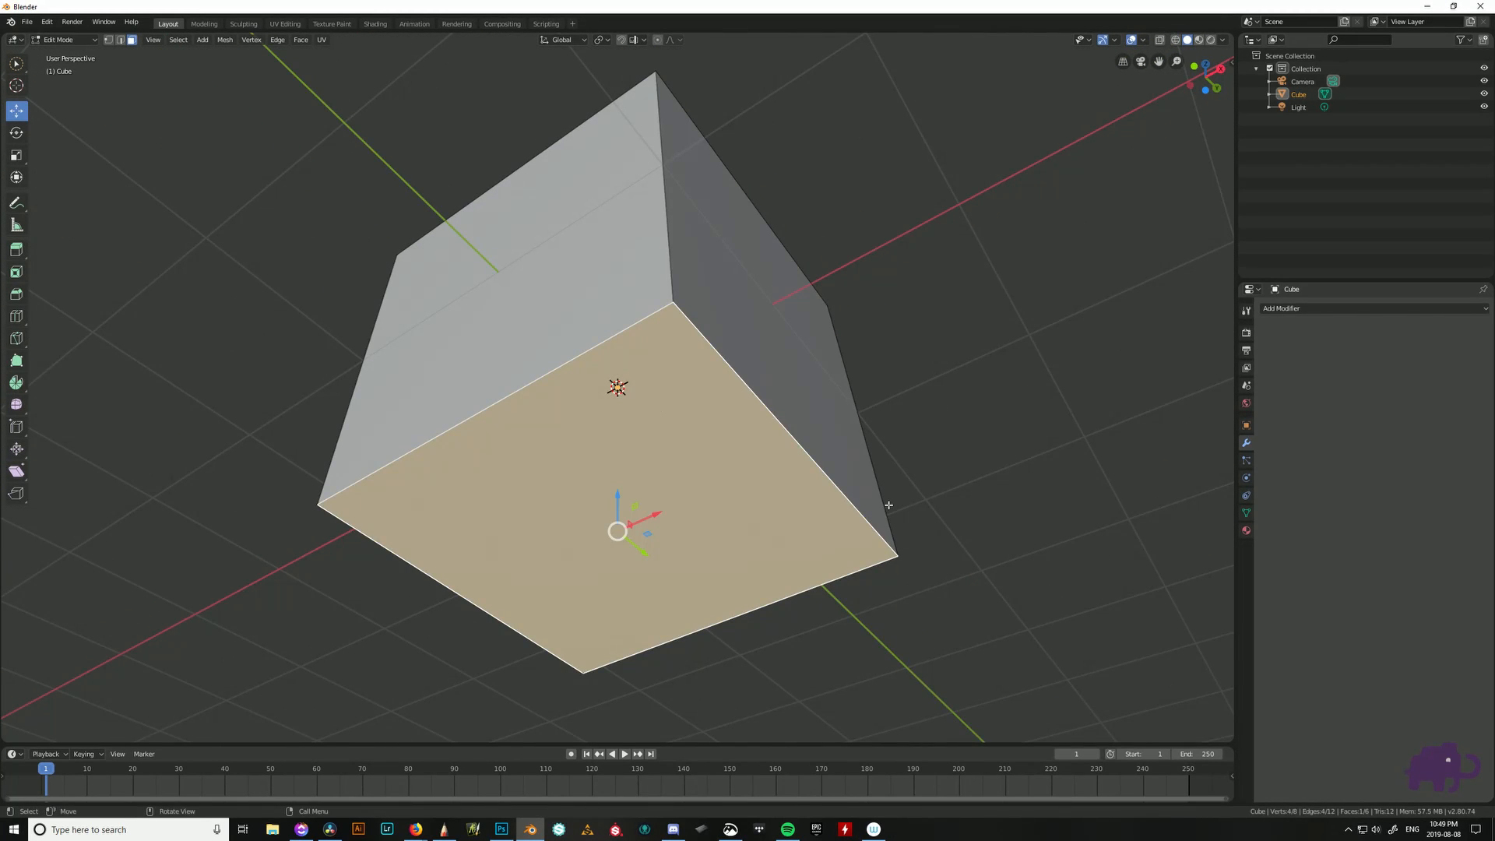
{"action": "middle_click_drag", "start_coordinate": [889, 506], "coordinate": [640, 506]}
{"action": "left_click", "coordinate": [617, 331]}
- Select the cube's top face and move it about -1.73 m along X to shear the cube
{"action": "scroll", "coordinate": [618, 330], "scroll_direction": "down", "scroll_amount": 5}
{"action": "middle_click_drag", "start_coordinate": [623, 311], "coordinate": [619, 424]}
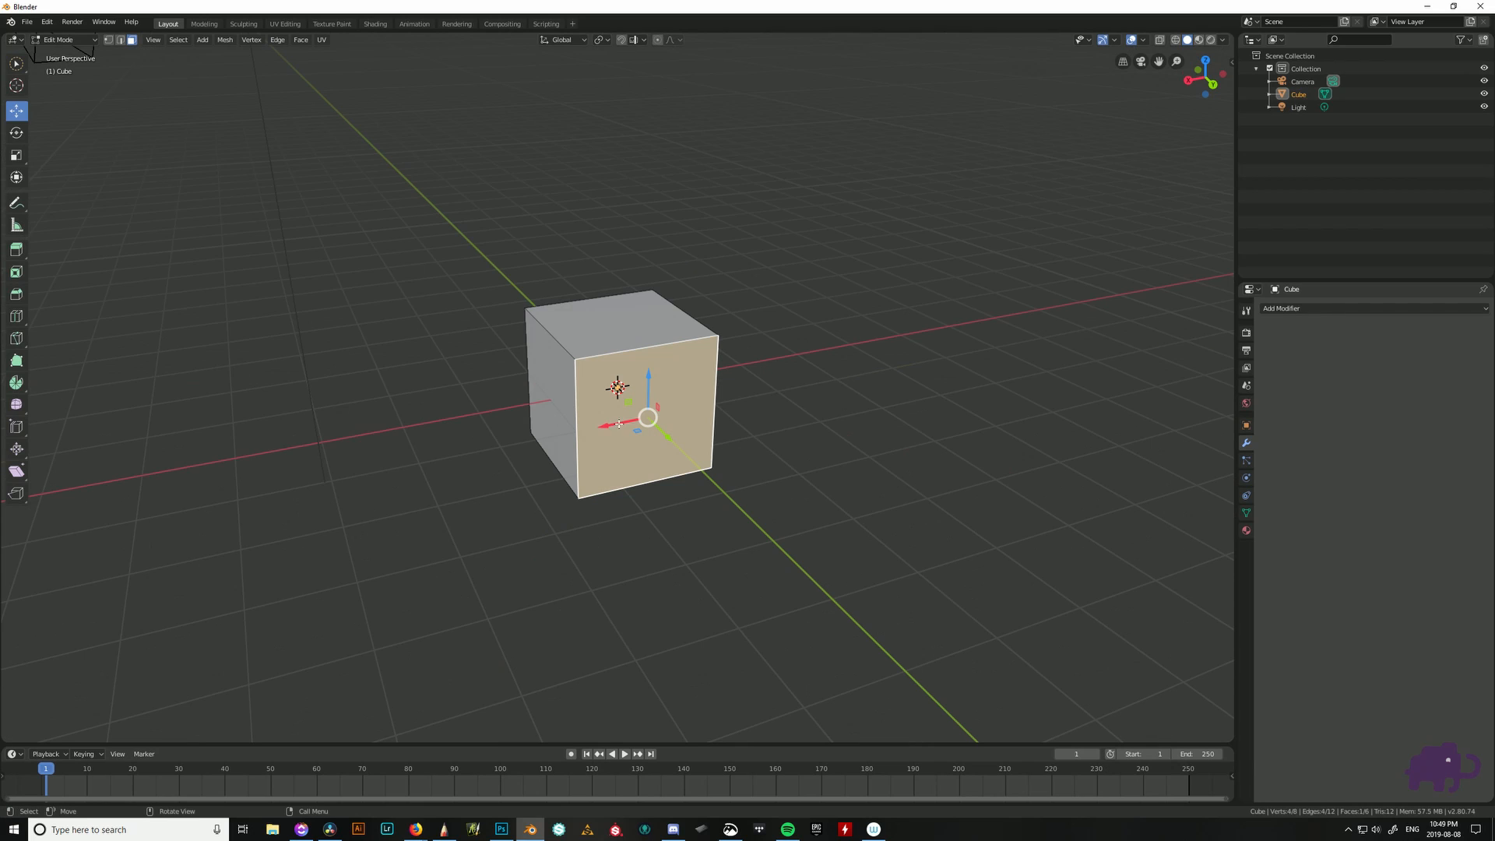
{"action": "scroll", "coordinate": [620, 424], "scroll_direction": "down", "scroll_amount": 6}
{"action": "scroll", "coordinate": [619, 421], "scroll_direction": "up", "scroll_amount": 6}
{"action": "scroll", "coordinate": [617, 388], "scroll_direction": "down", "scroll_amount": 7}
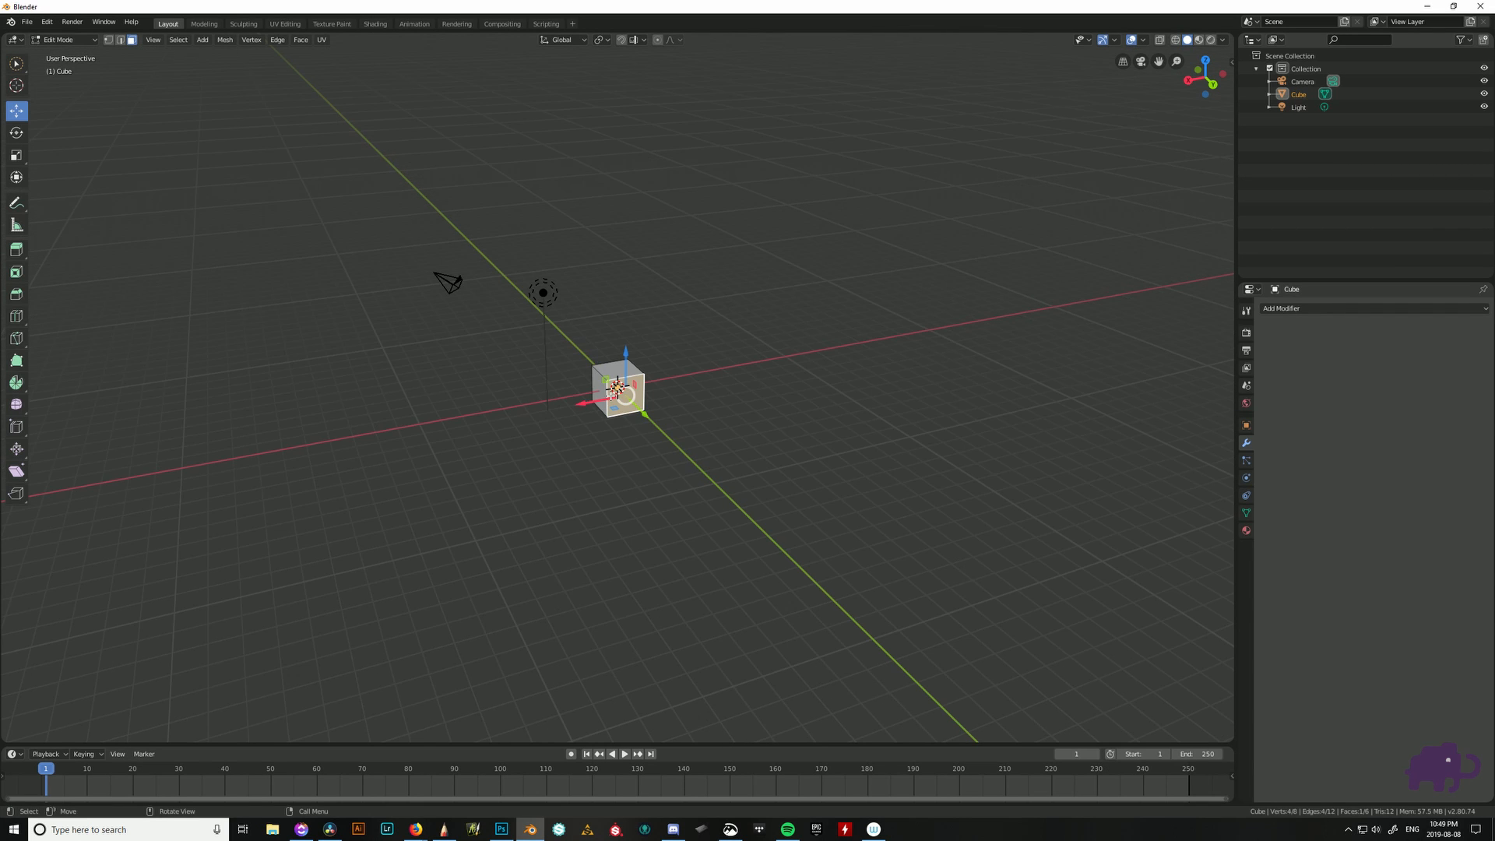
{"action": "scroll", "coordinate": [615, 387], "scroll_direction": "up", "scroll_amount": 10}
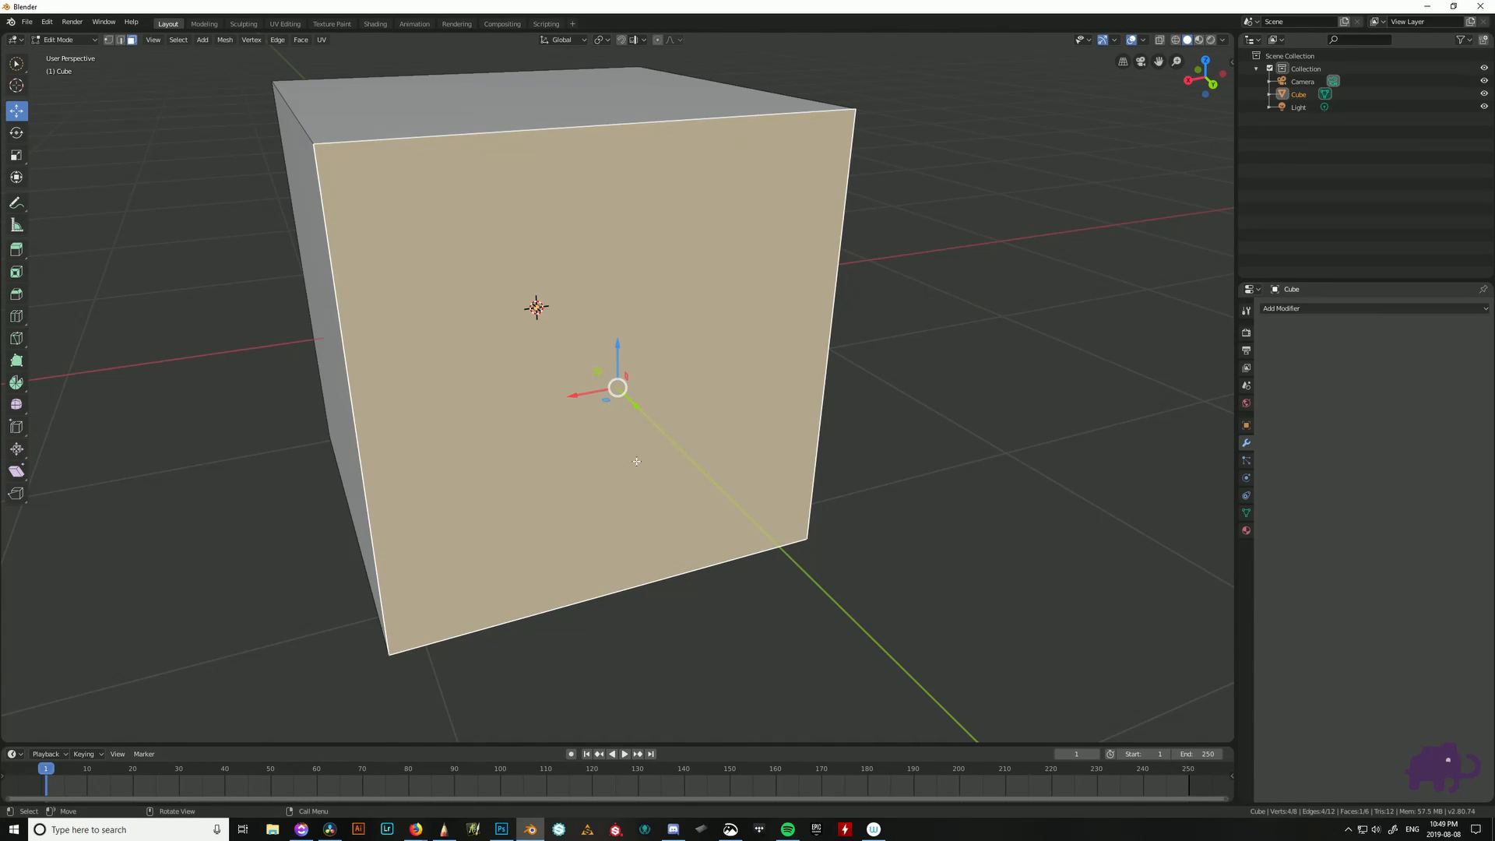
{"action": "scroll", "coordinate": [635, 462], "scroll_direction": "down", "scroll_amount": 6}
{"action": "left_click", "coordinate": [596, 309]}
{"action": "scroll", "coordinate": [730, 375], "scroll_direction": "up", "scroll_amount": 8}
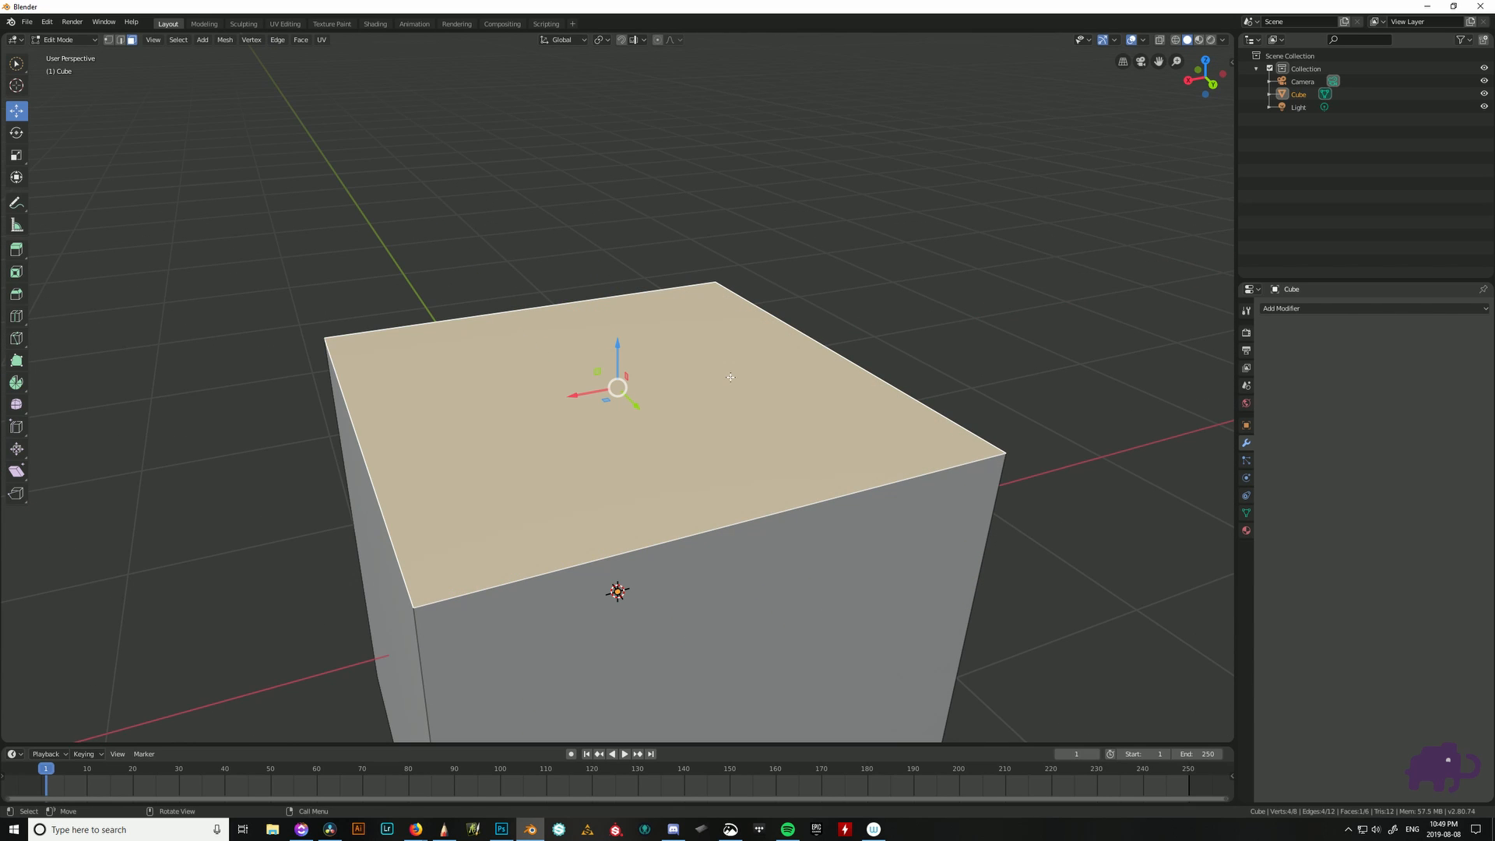
{"action": "scroll", "coordinate": [731, 376], "scroll_direction": "down", "scroll_amount": 6}
{"action": "scroll", "coordinate": [984, 490], "scroll_direction": "up", "scroll_amount": 4}
{"action": "scroll", "coordinate": [634, 571], "scroll_direction": "down", "scroll_amount": 3}
{"action": "left_click_drag", "start_coordinate": [593, 391], "coordinate": [814, 393]}
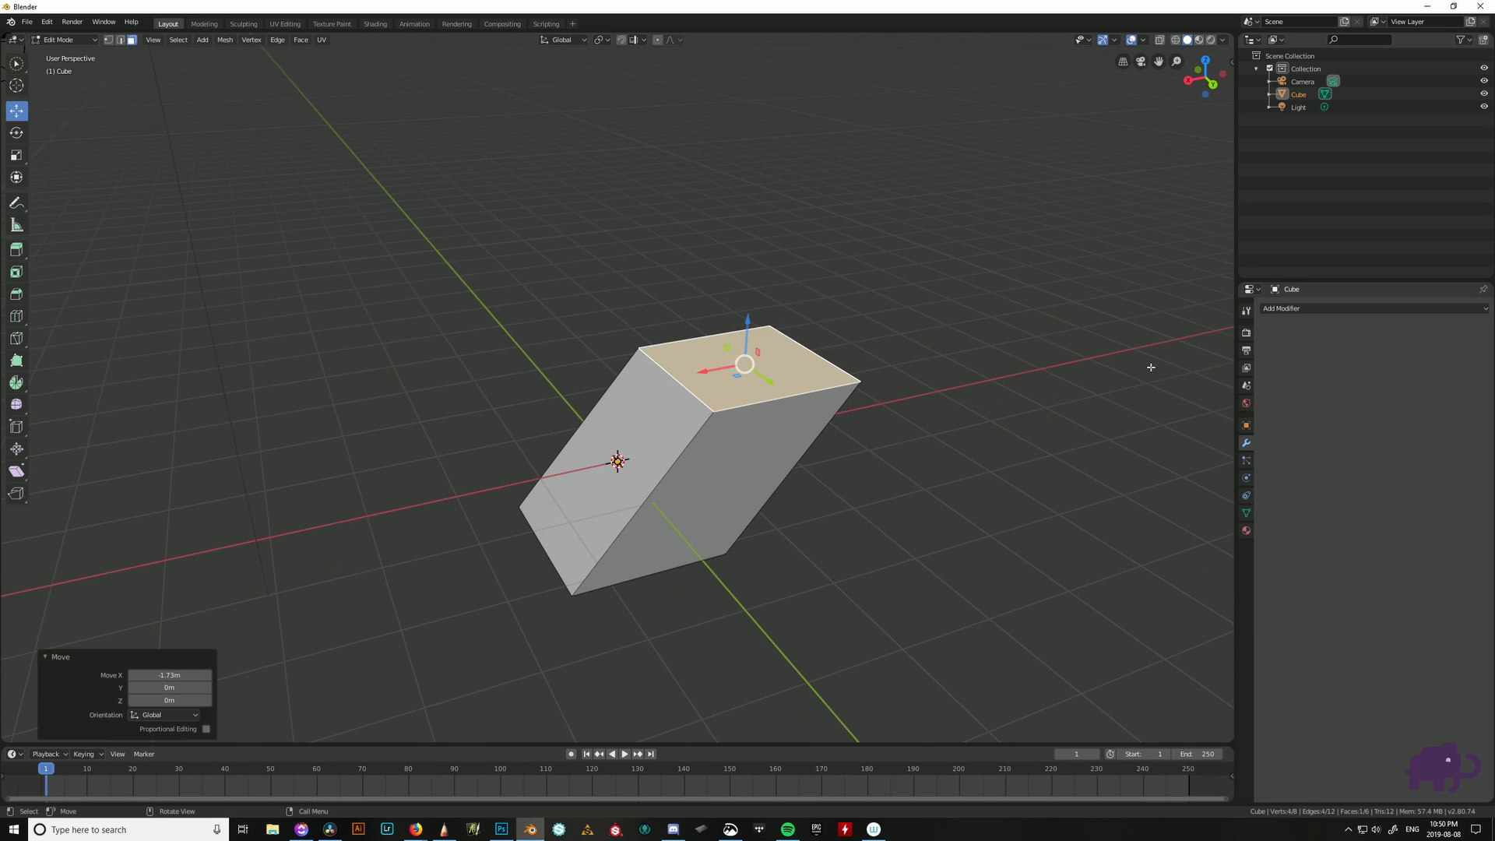
- Leave Edit Mode, deselect the sheared cube in Object Mode, and return to Edit Mode
{"action": "middle_click_drag", "start_coordinate": [1151, 367], "coordinate": [831, 472]}
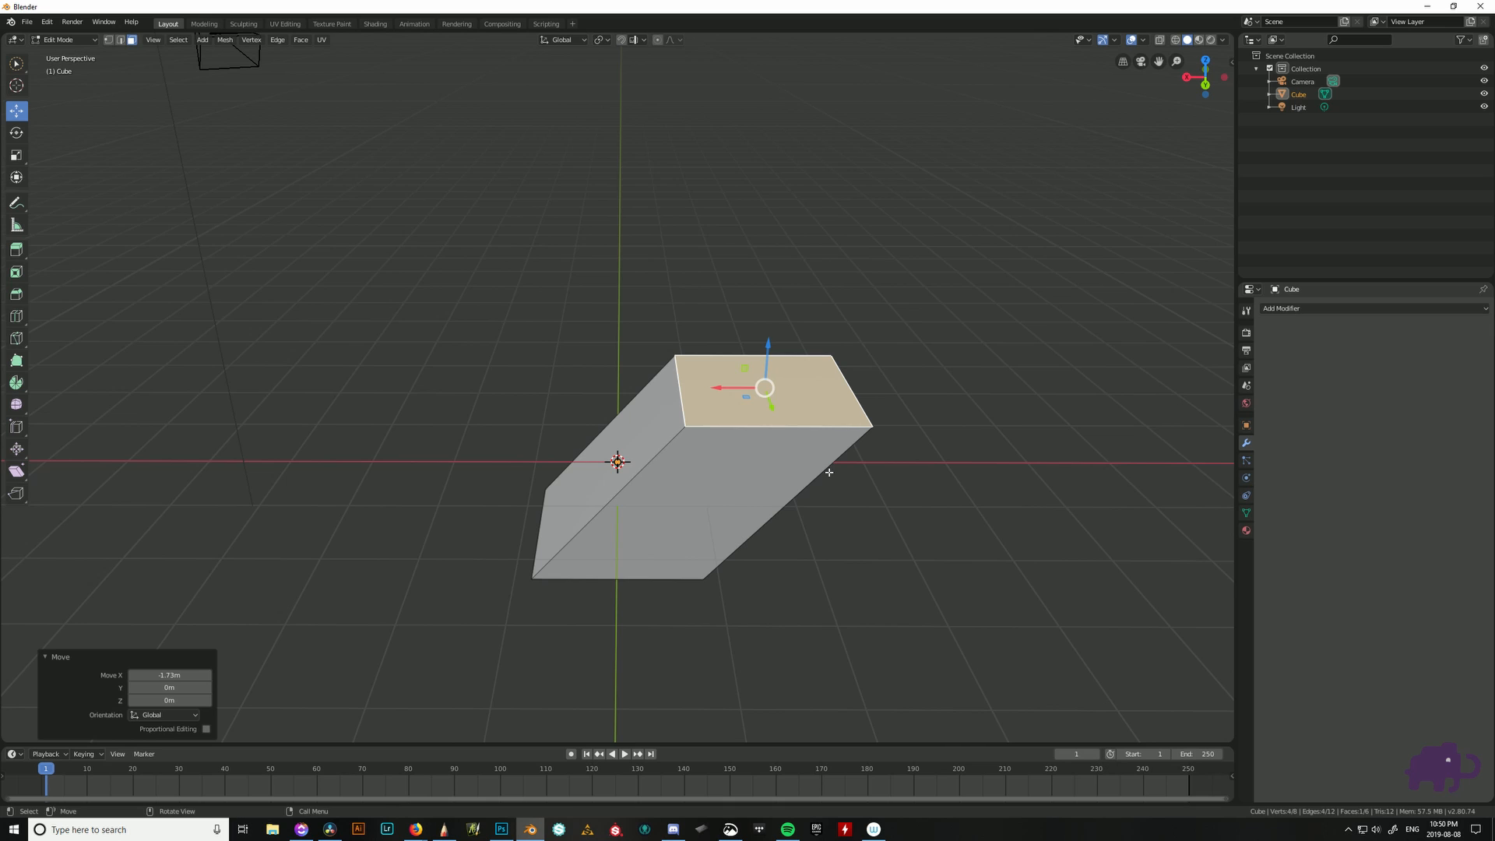
{"action": "key", "text": "XF86AudioPlay"}
{"action": "key", "text": "Tab"}
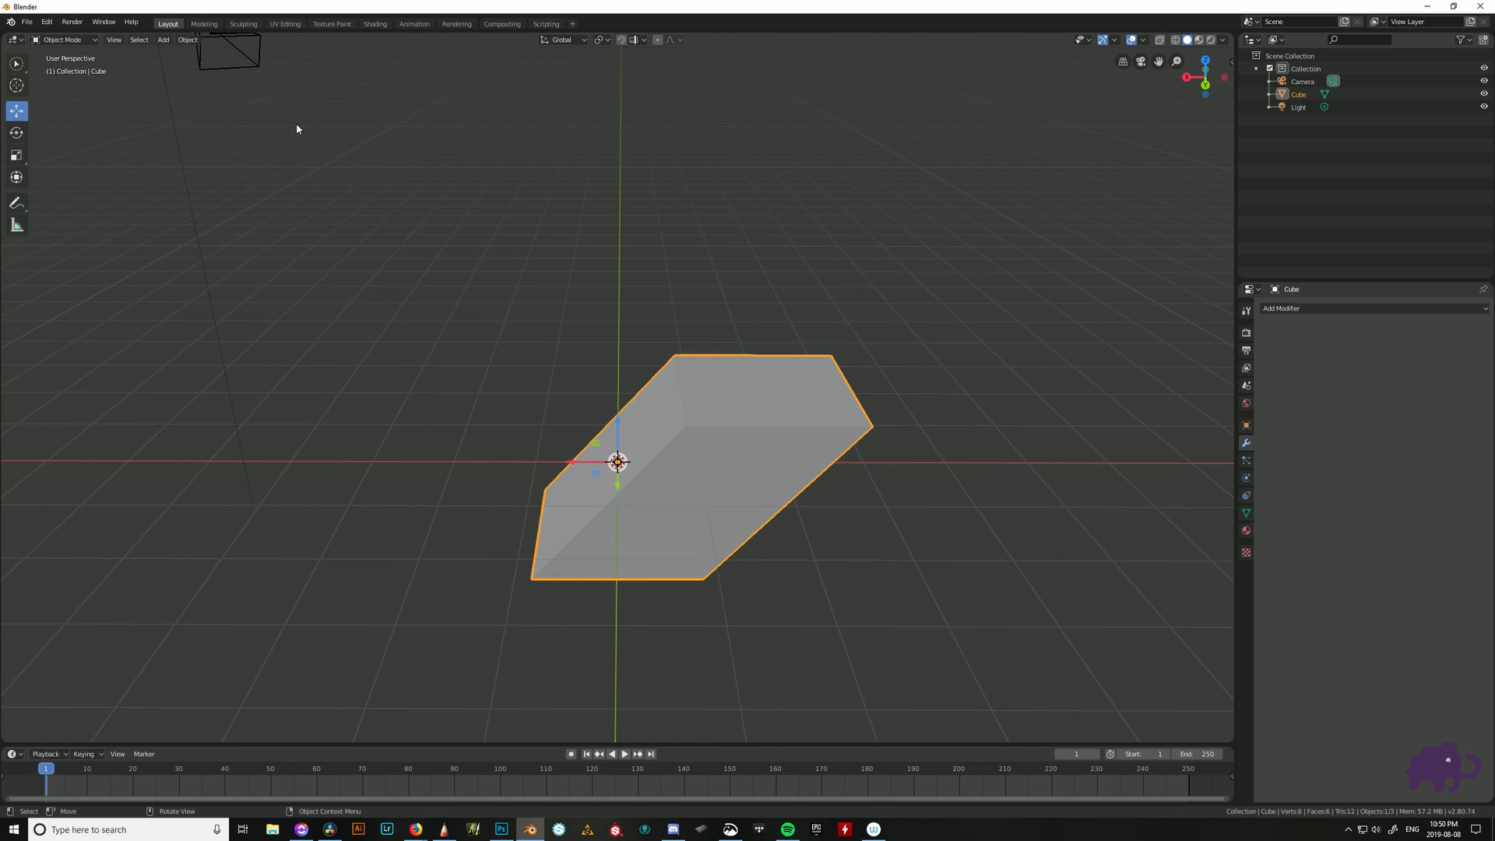
{"action": "key", "text": "Tab"}
{"action": "key", "text": "Tab"}
{"action": "left_click", "coordinate": [676, 262]}
{"action": "key", "text": "Tab"}
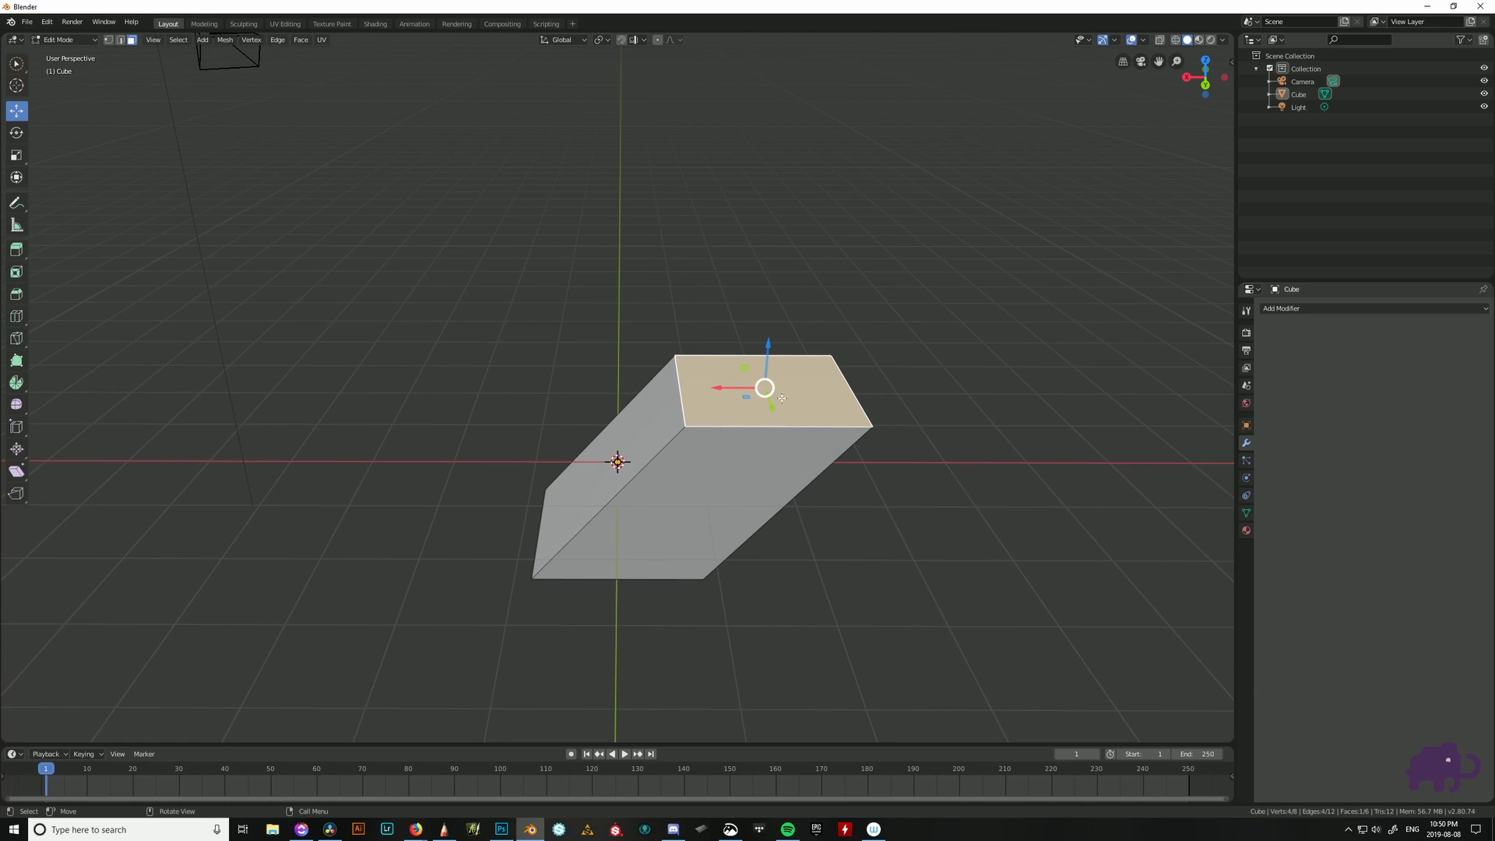
- Select the sheared cube's slanted face, and replace that selection with the adjacent side face
{"action": "left_click_drag", "start_coordinate": [691, 485], "coordinate": [698, 477]}
{"action": "left_click", "coordinate": [692, 492]}
{"action": "middle_click_drag", "start_coordinate": [692, 492], "coordinate": [616, 472]}
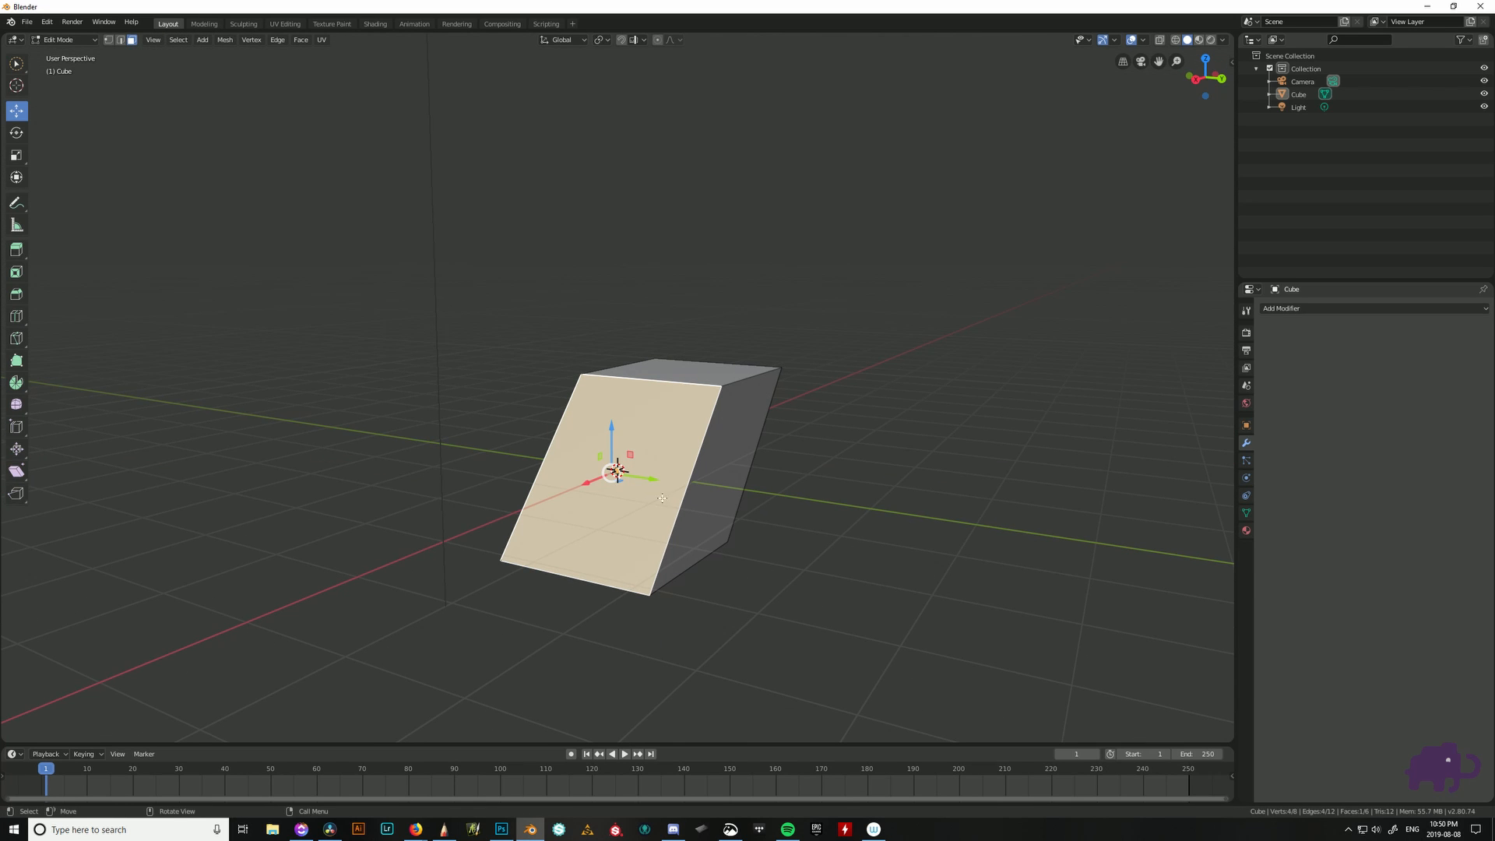
{"action": "left_click", "coordinate": [721, 503]}
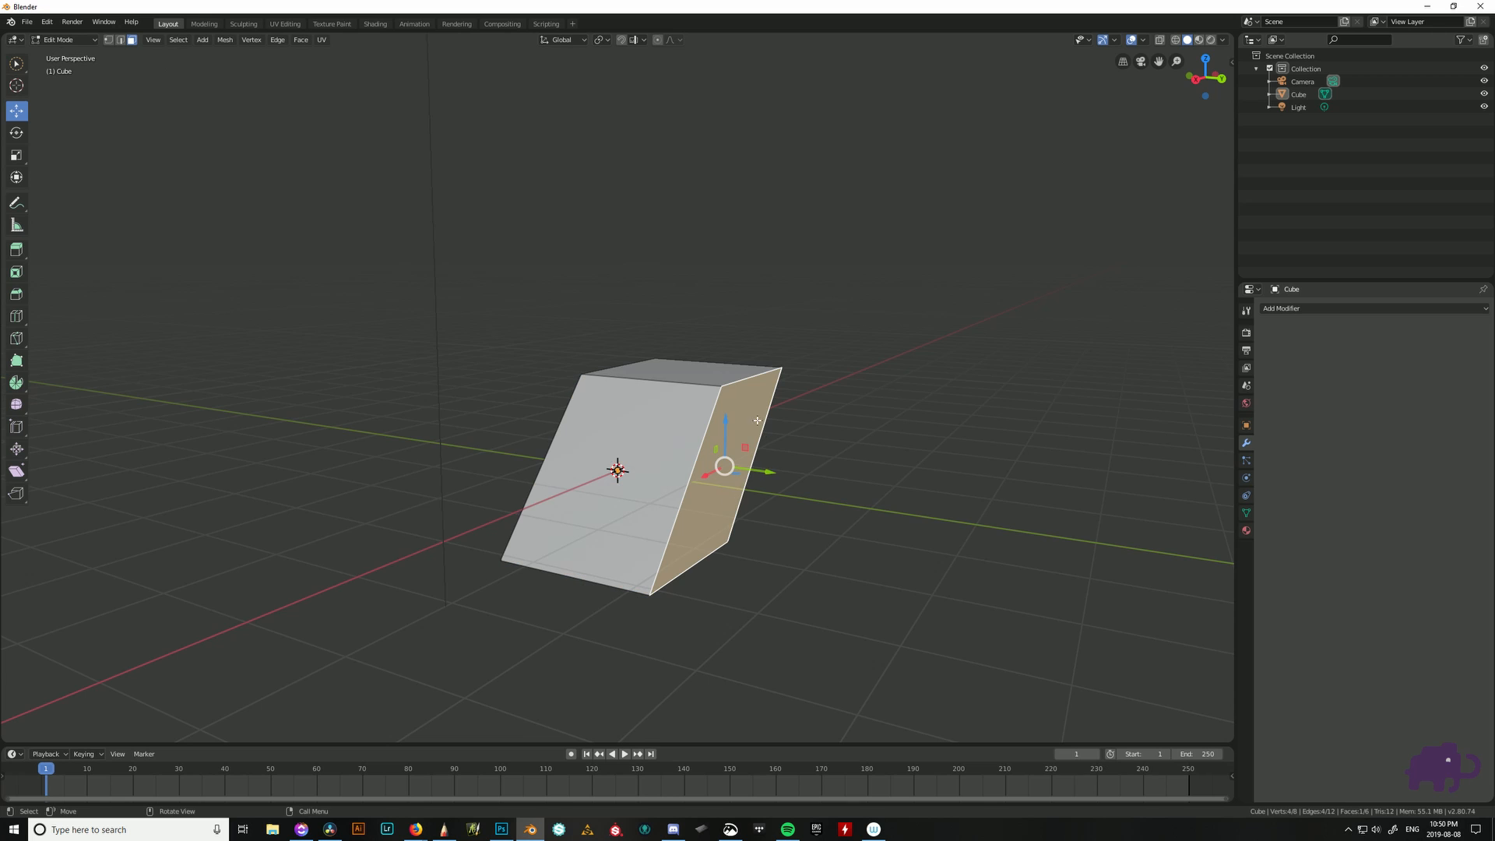
- Reselect the side face, move it outward along Y, and undo the move
{"action": "left_click", "coordinate": [752, 471]}
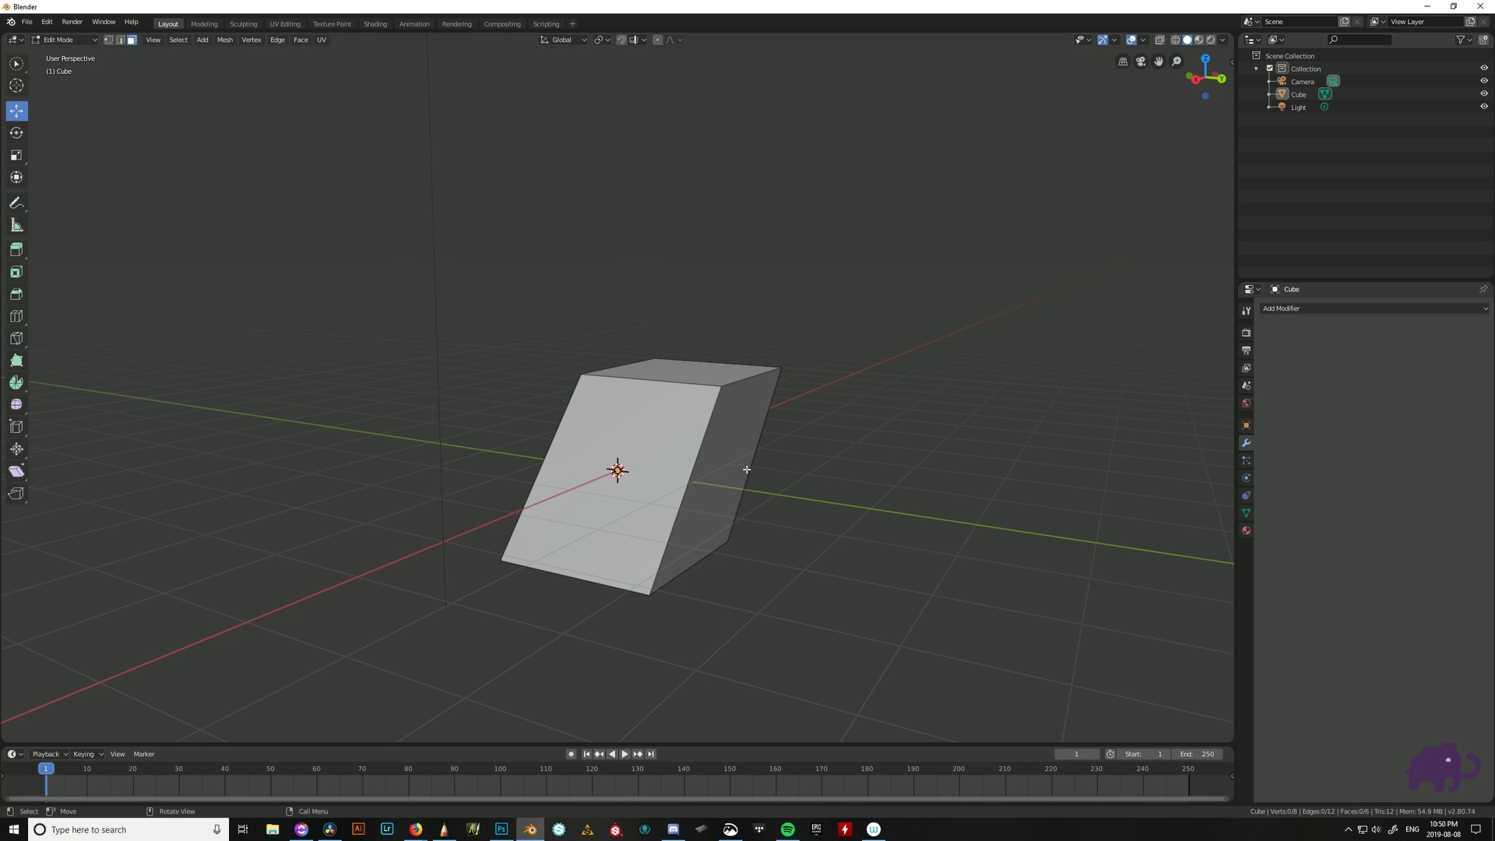
{"action": "left_click", "coordinate": [746, 469]}
{"action": "middle_click_drag", "start_coordinate": [746, 469], "coordinate": [772, 479]}
{"action": "left_click_drag", "start_coordinate": [771, 477], "coordinate": [836, 471]}
{"action": "key", "text": "ctrl+z"}
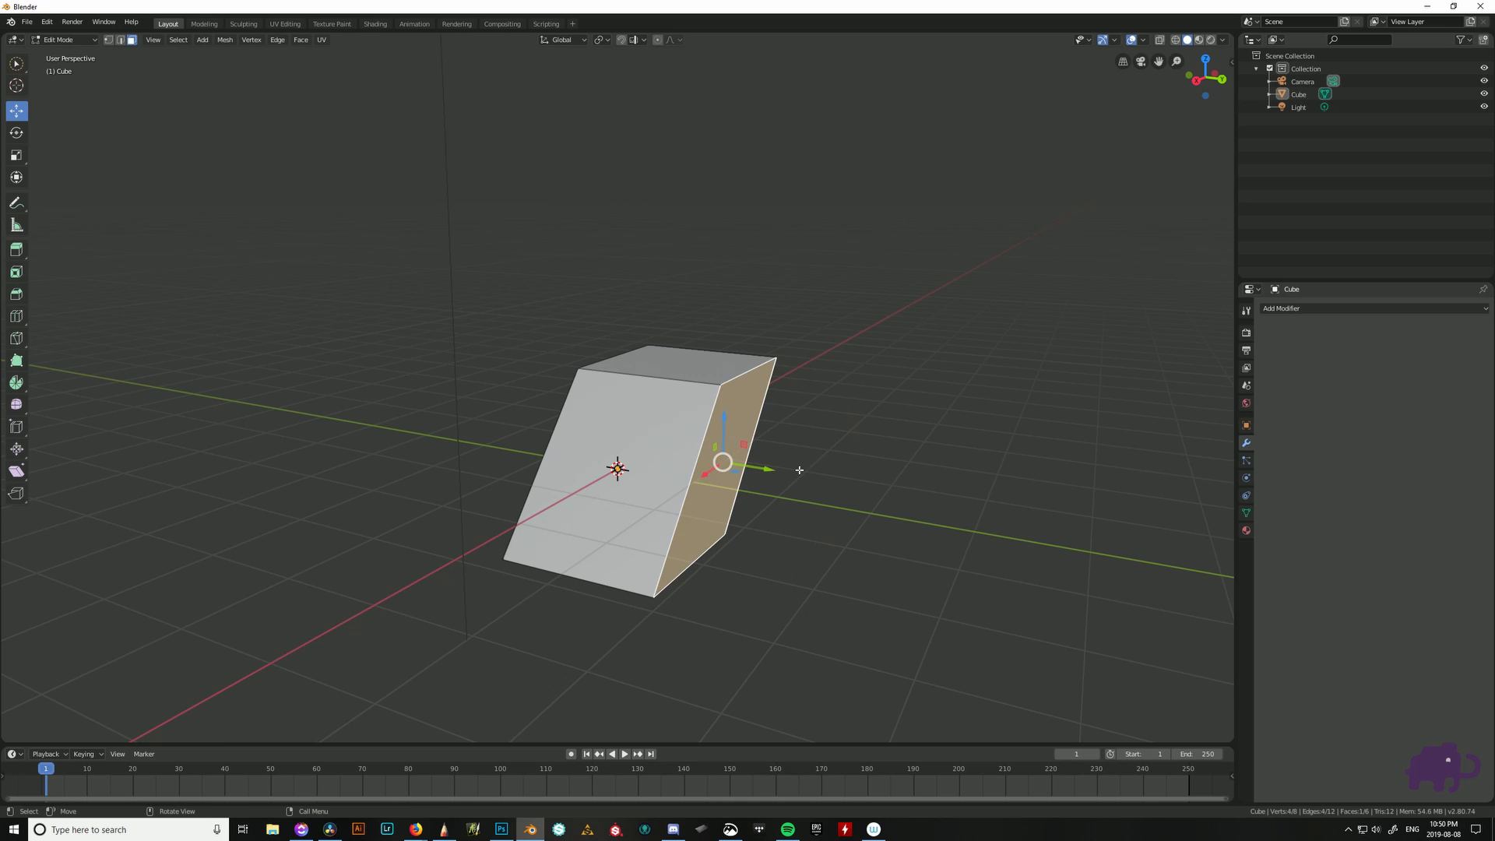
- Reselect the sheared cube's side face along the Y axis and move it outward about 0.55 m along Y
{"action": "left_click", "coordinate": [753, 470]}
{"action": "left_click", "coordinate": [736, 470]}
{"action": "left_click", "coordinate": [759, 466]}
{"action": "left_click", "coordinate": [736, 465]}
{"action": "middle_click_drag", "start_coordinate": [705, 467], "coordinate": [795, 456]}
{"action": "left_click", "coordinate": [679, 414]}
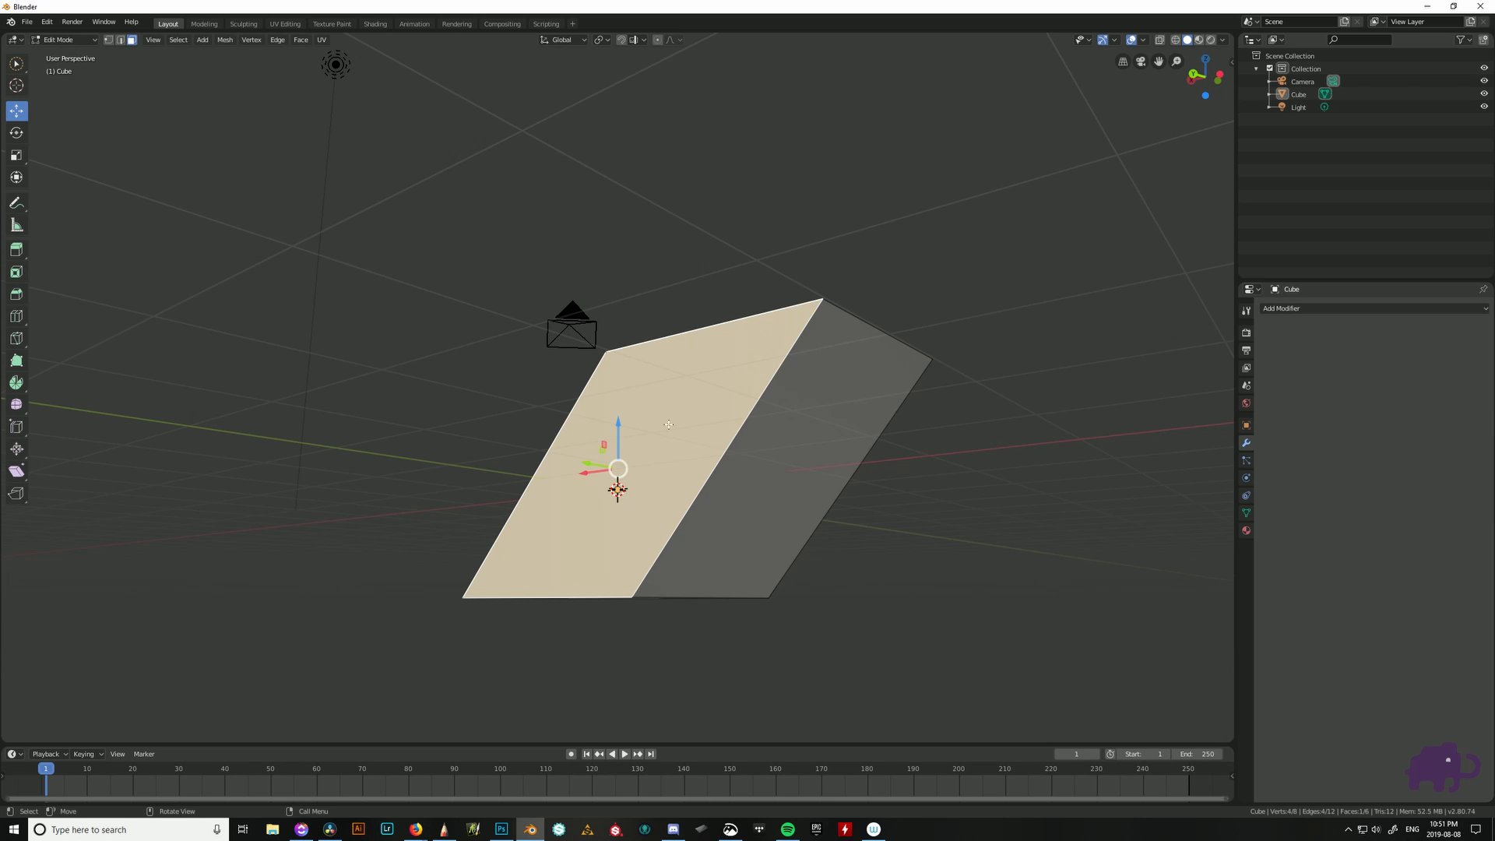
{"action": "middle_click_drag", "start_coordinate": [731, 398], "coordinate": [745, 444]}
{"action": "middle_click_drag", "start_coordinate": [783, 597], "coordinate": [691, 641]}
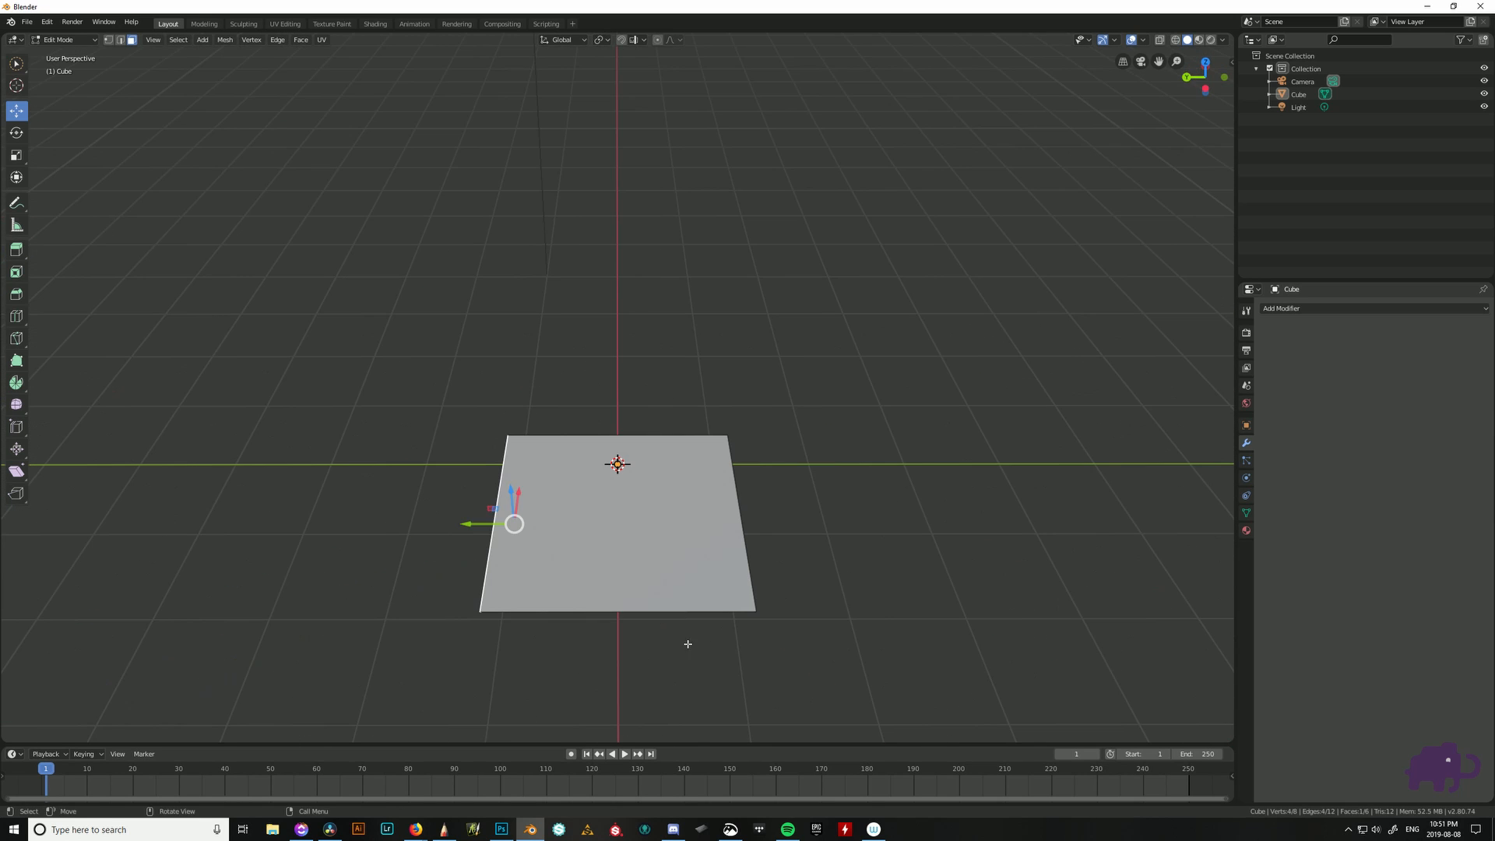
{"action": "key", "text": "g"}
{"action": "left_click", "coordinate": [418, 592]}
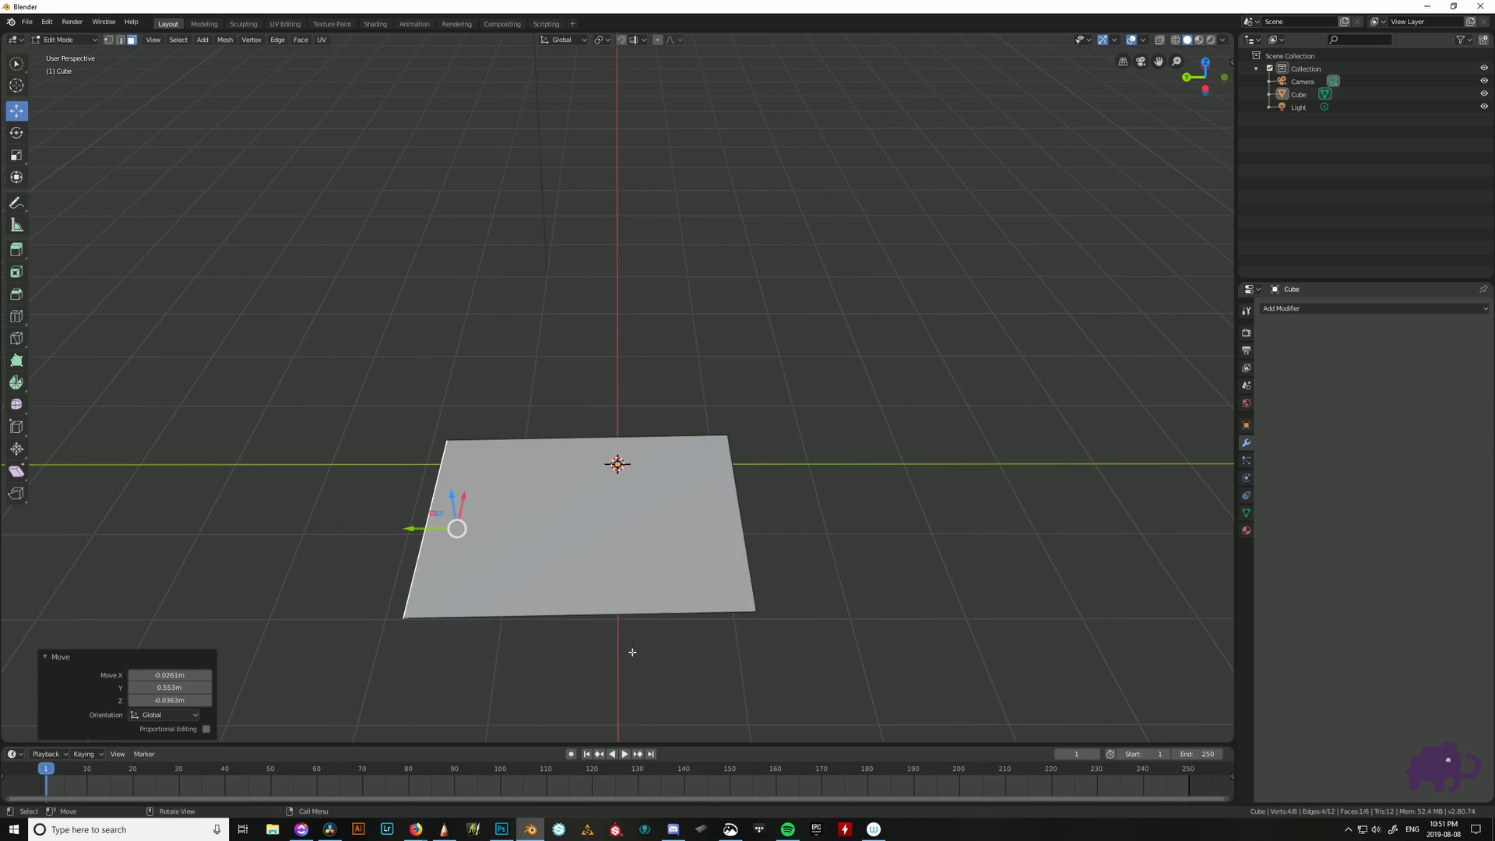
- Rotate the selected side face by about 22.3° around the view axis and scale it uniformly to about 0.546
{"action": "middle_click_drag", "start_coordinate": [467, 561], "coordinate": [817, 627]}
{"action": "key", "text": "r"}
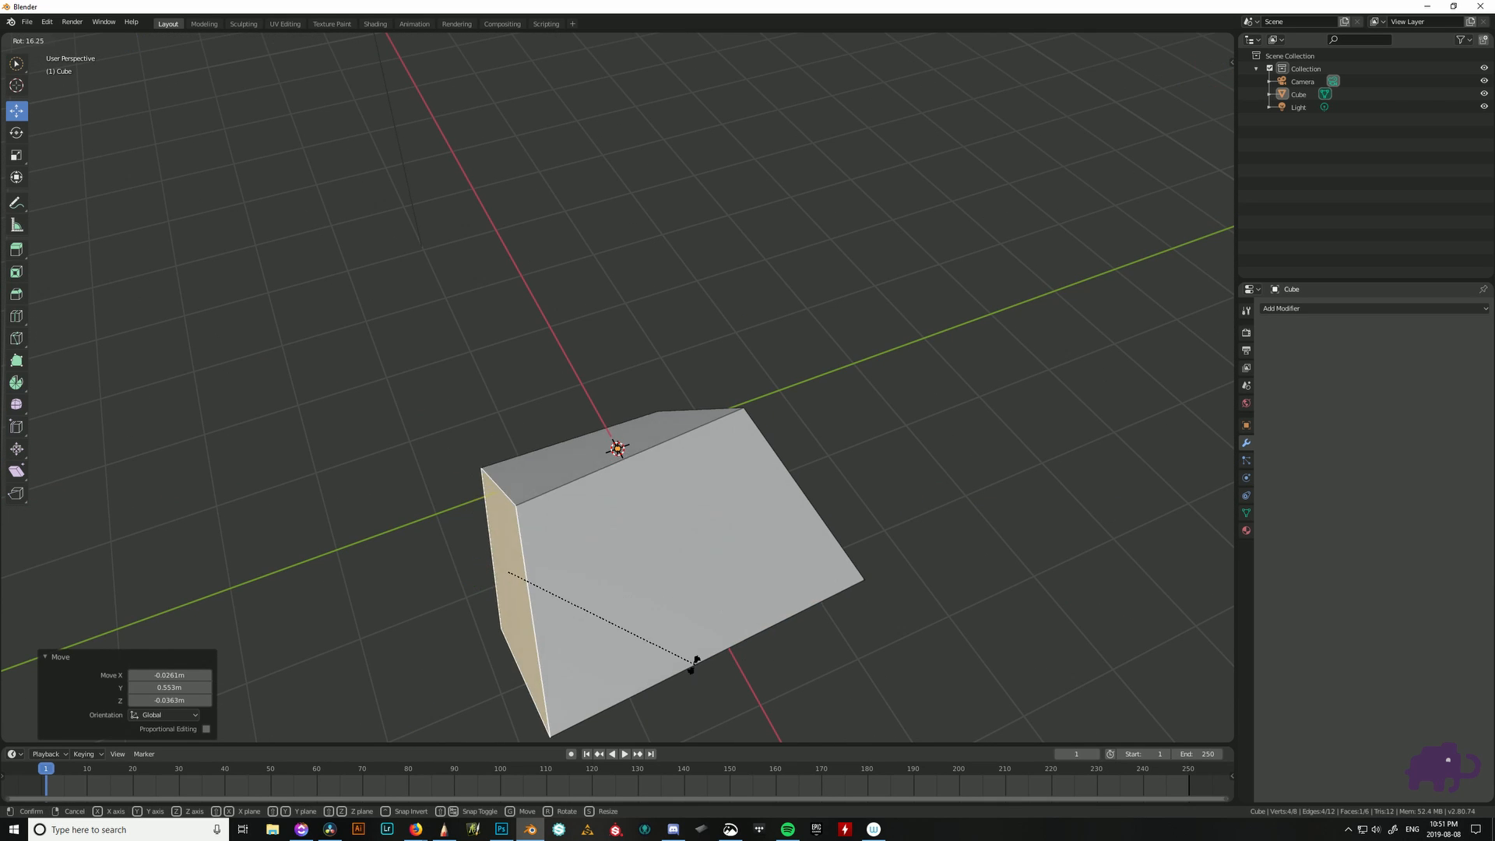
{"action": "left_click", "coordinate": [763, 519]}
{"action": "middle_click_drag", "start_coordinate": [625, 634], "coordinate": [872, 545]}
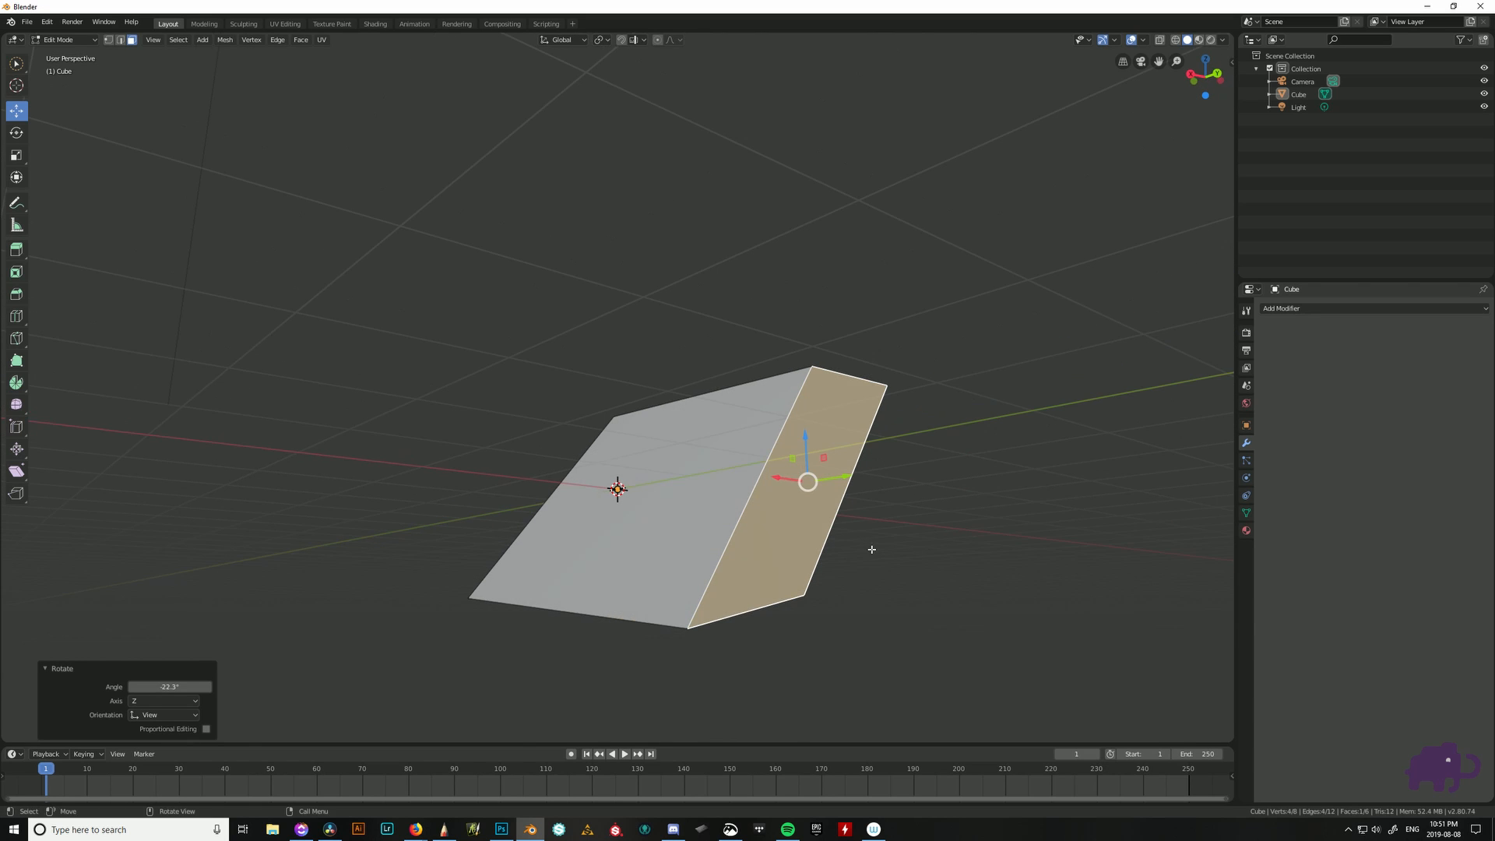
{"action": "key", "text": "s"}
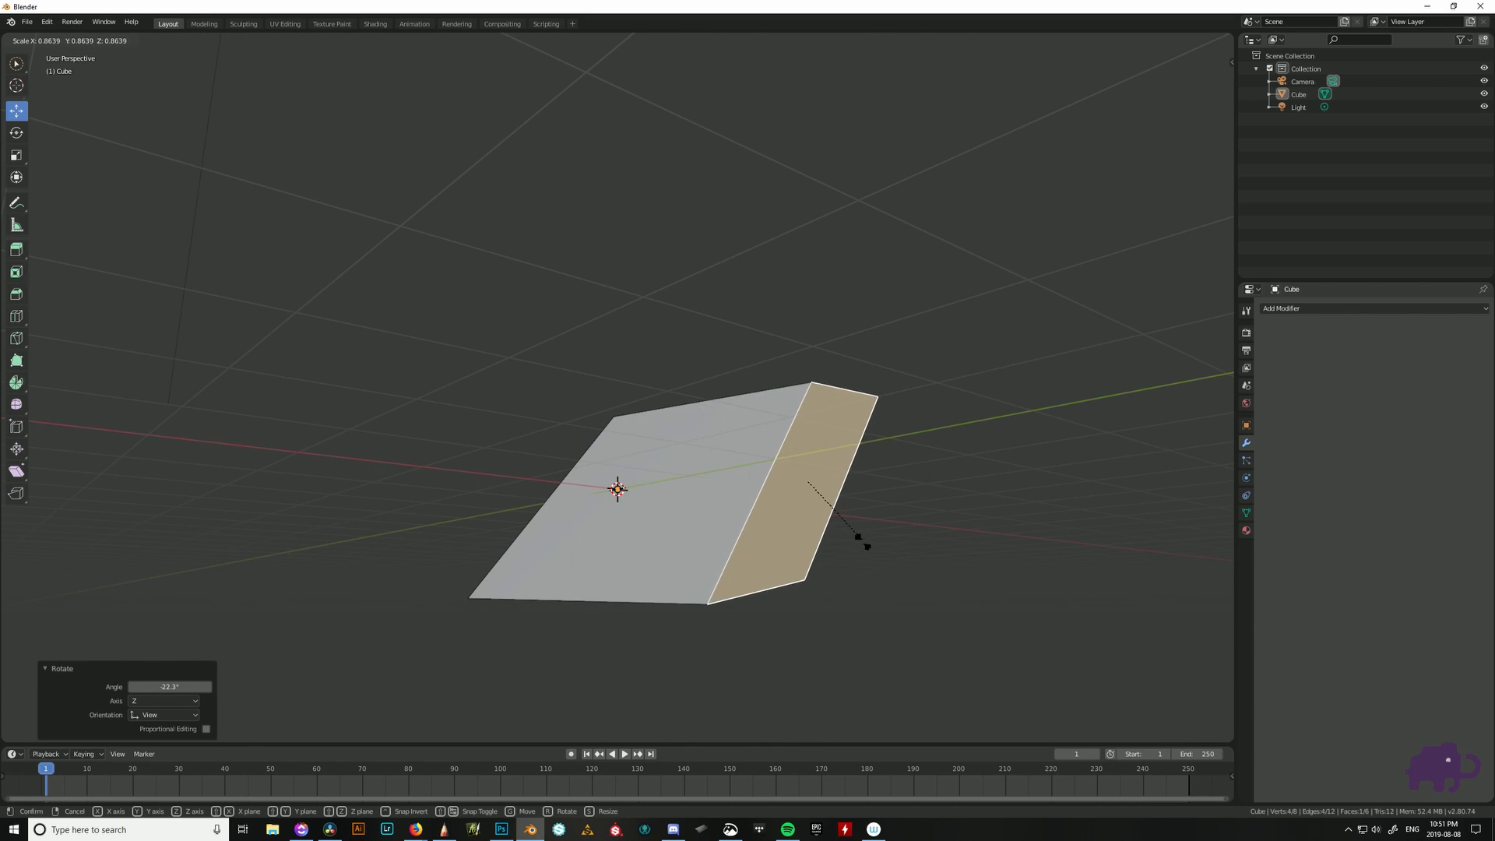
{"action": "left_click", "coordinate": [777, 519]}
- Flatten the side face by scaling it to 0 along X, and undo the transforms made to the face
{"action": "middle_click_drag", "start_coordinate": [959, 533], "coordinate": [862, 618]}
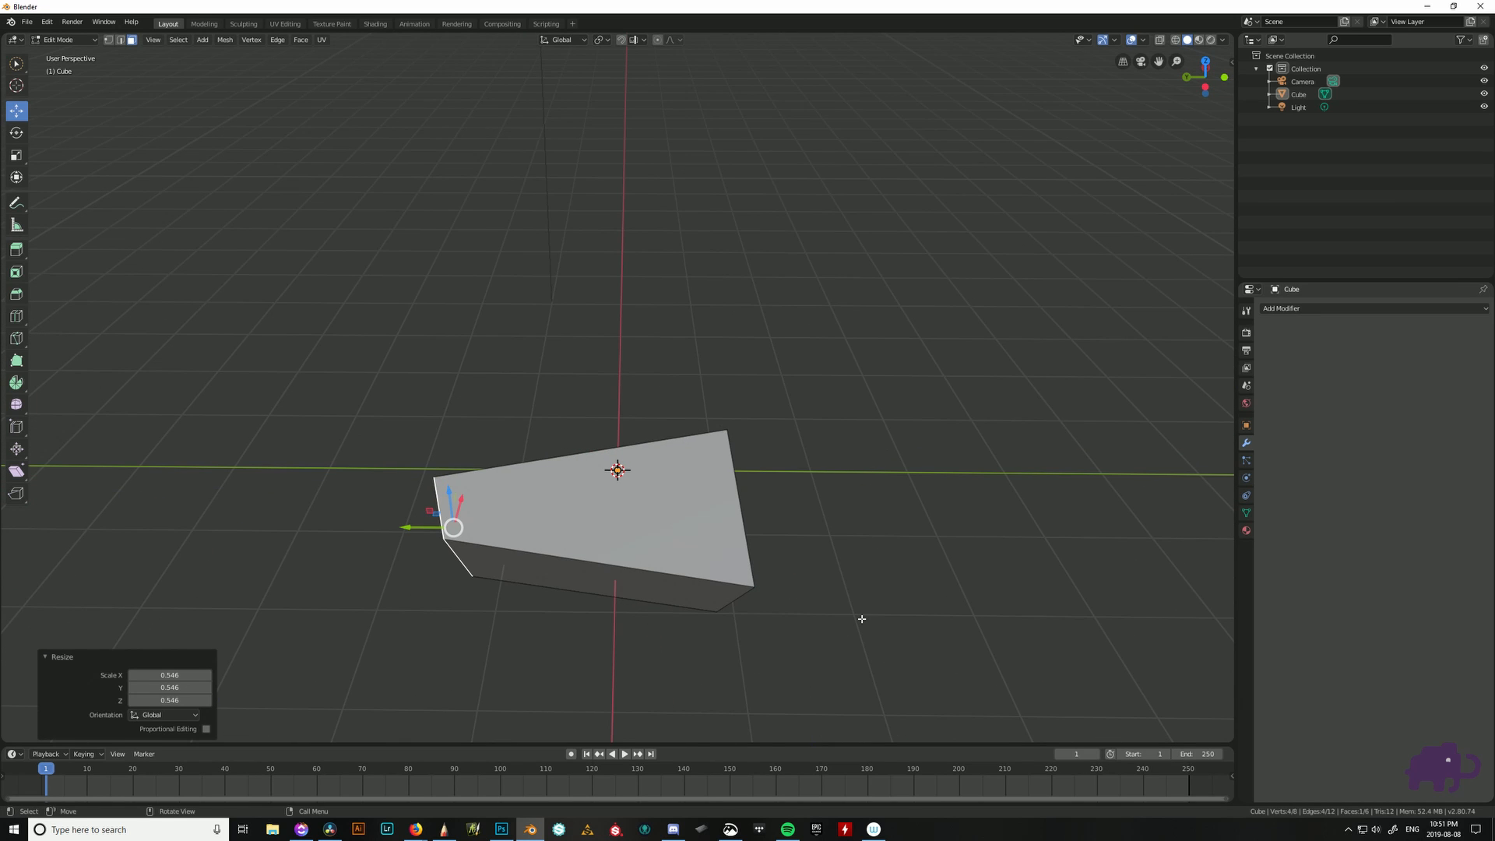
{"action": "key", "text": "s"}
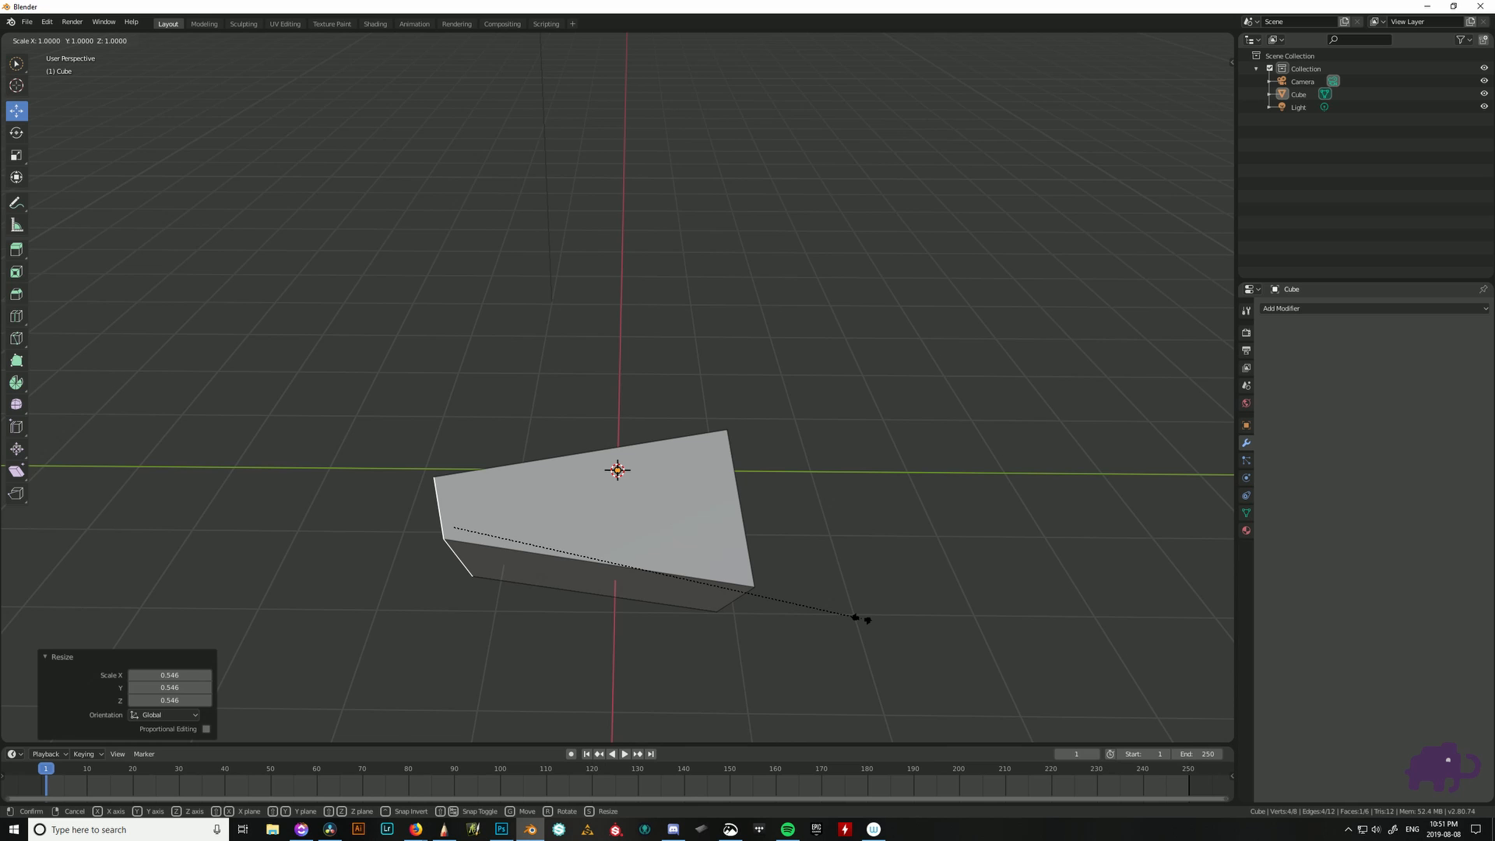
{"action": "type", "text": "x0"}
{"action": "key", "text": "Return"}
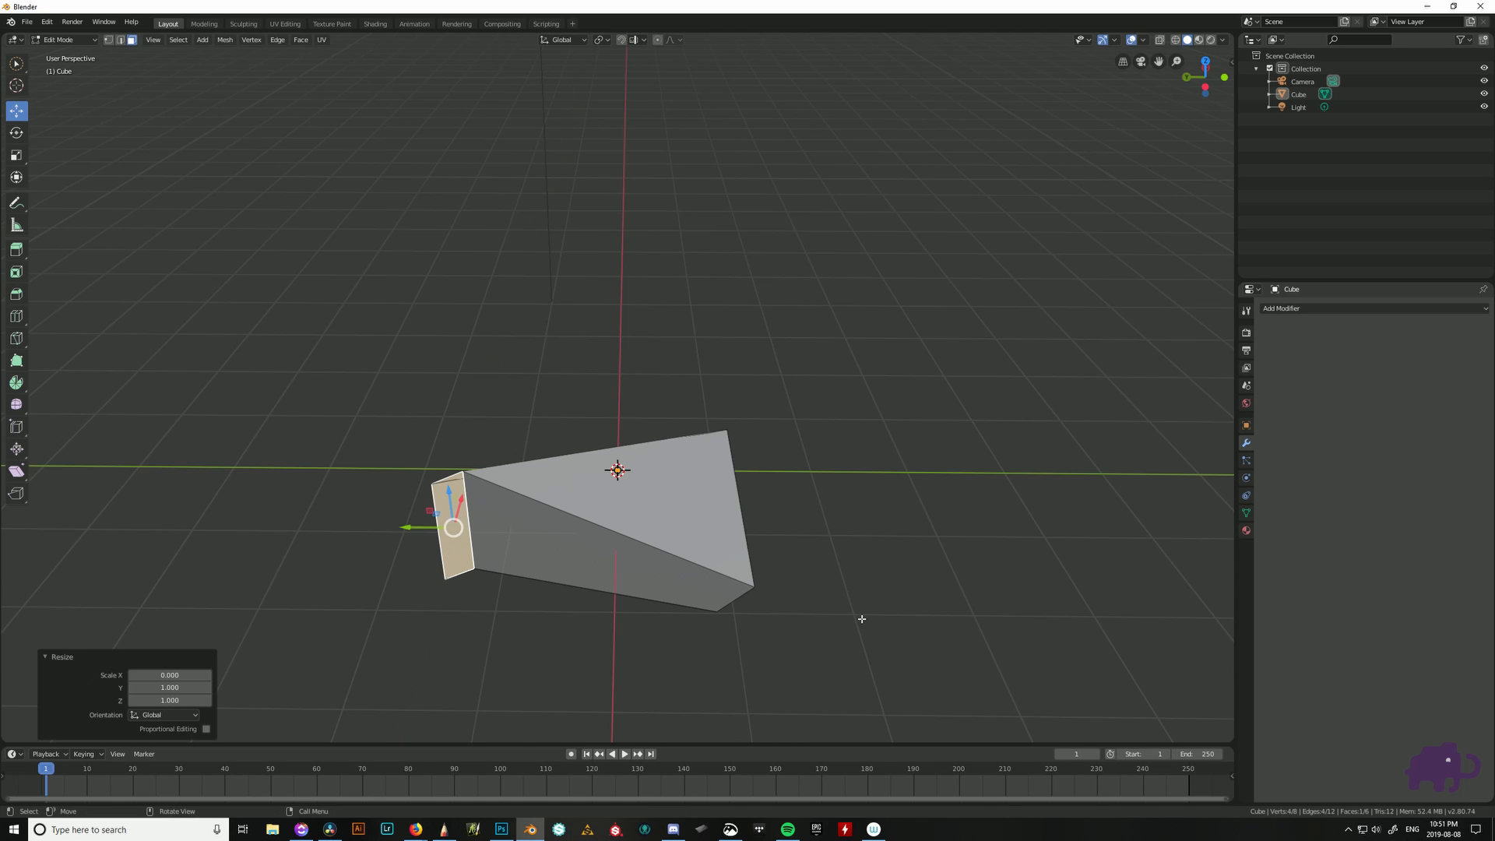
{"action": "middle_click_drag", "start_coordinate": [862, 617], "coordinate": [834, 678]}
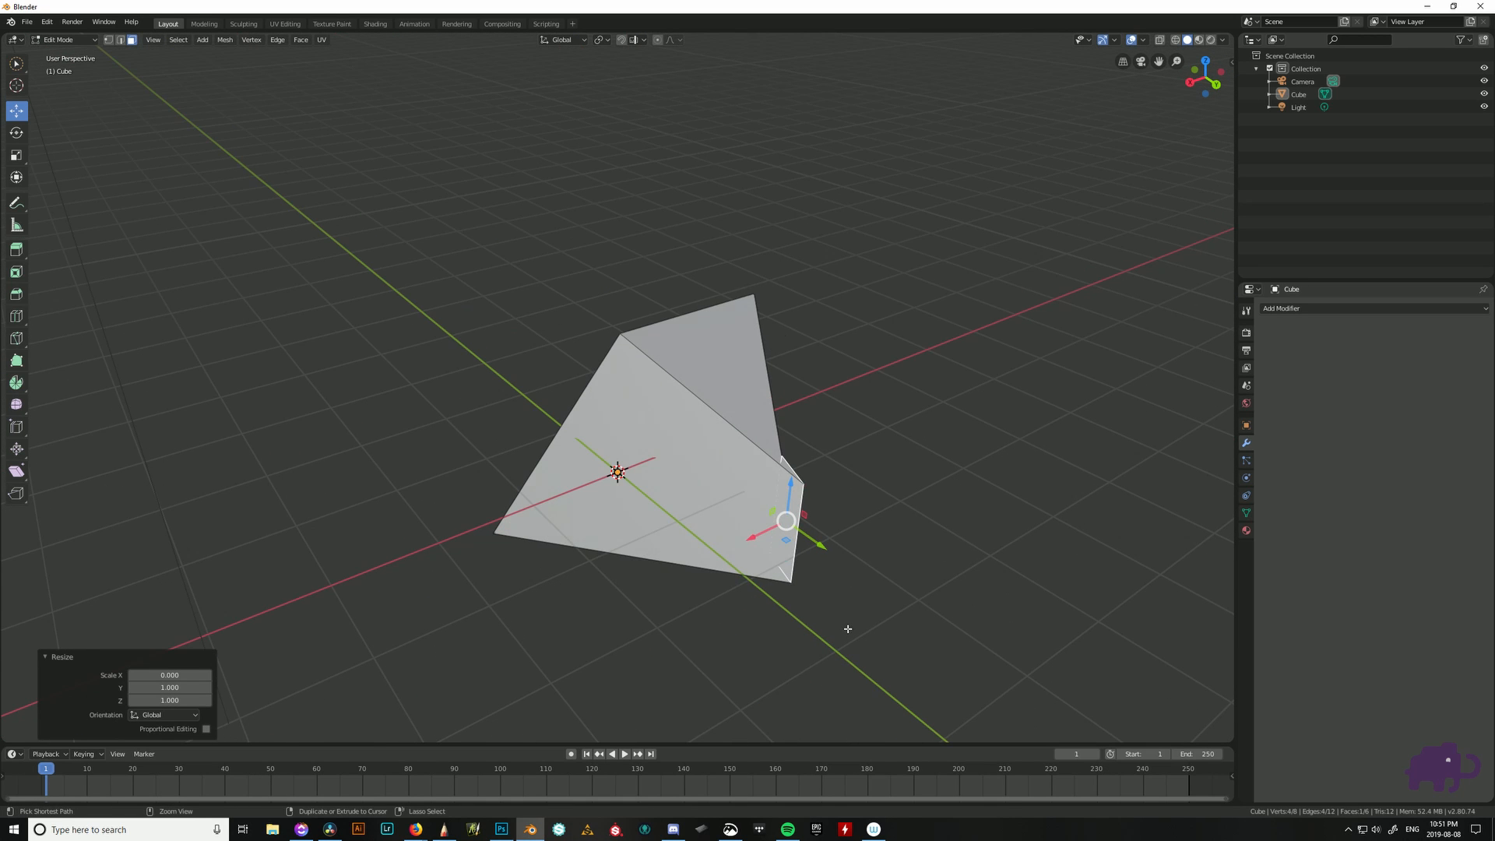
{"action": "key", "text": "ctrl+z"}
{"action": "left_click_drag", "start_coordinate": [807, 540], "coordinate": [937, 554]}
{"action": "middle_click_drag", "start_coordinate": [937, 553], "coordinate": [848, 494]}
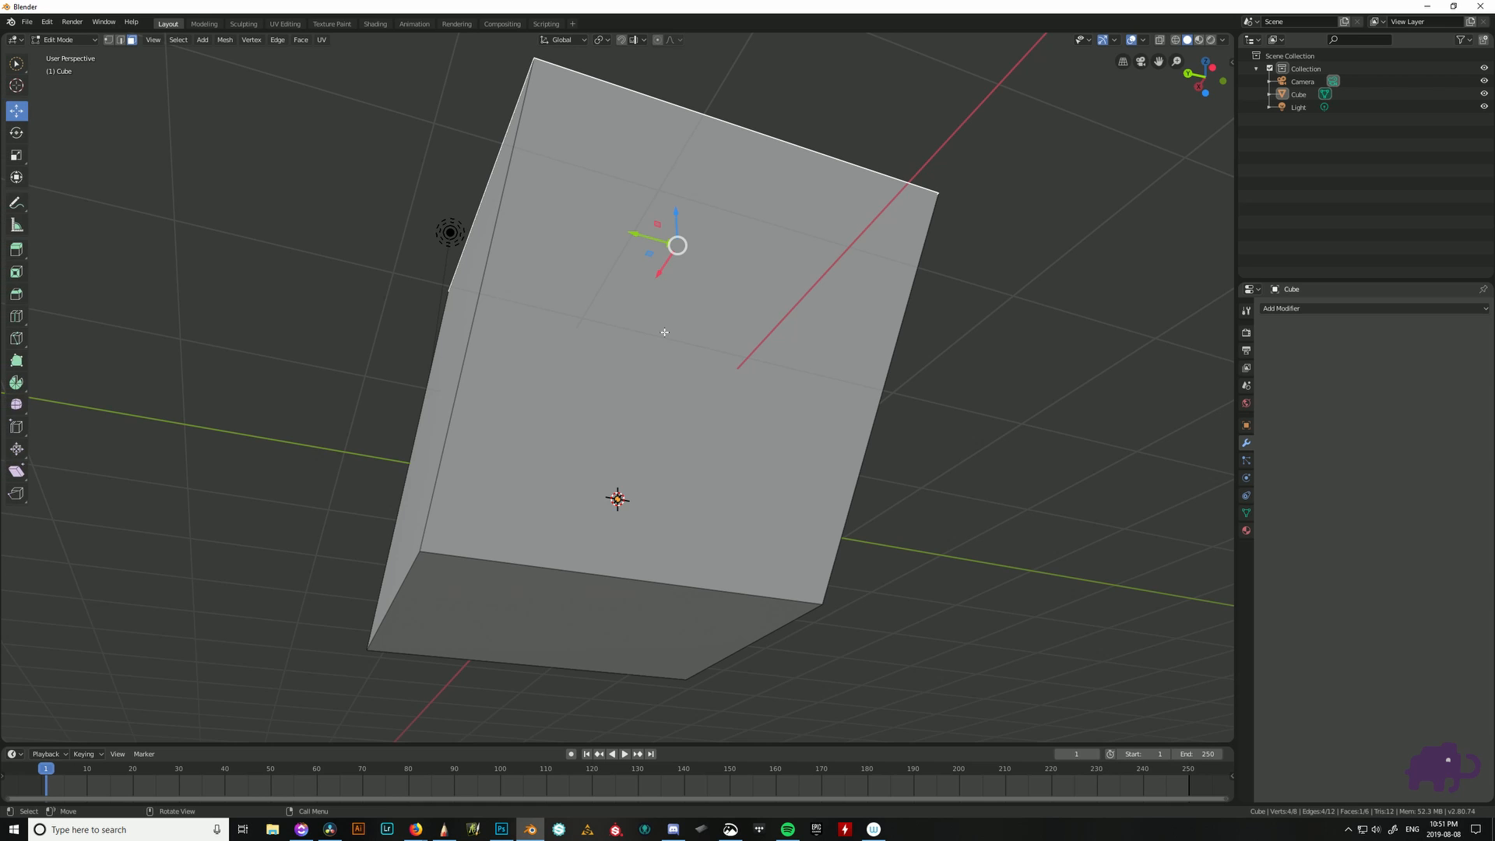
- Clear the side face selection, select the sheared cube's top face and lower it about 0.61 m
{"action": "middle_click_drag", "start_coordinate": [664, 330], "coordinate": [868, 497]}
{"action": "left_click", "coordinate": [693, 401]}
{"action": "key", "text": "alt+a"}
{"action": "left_click", "coordinate": [868, 497]}
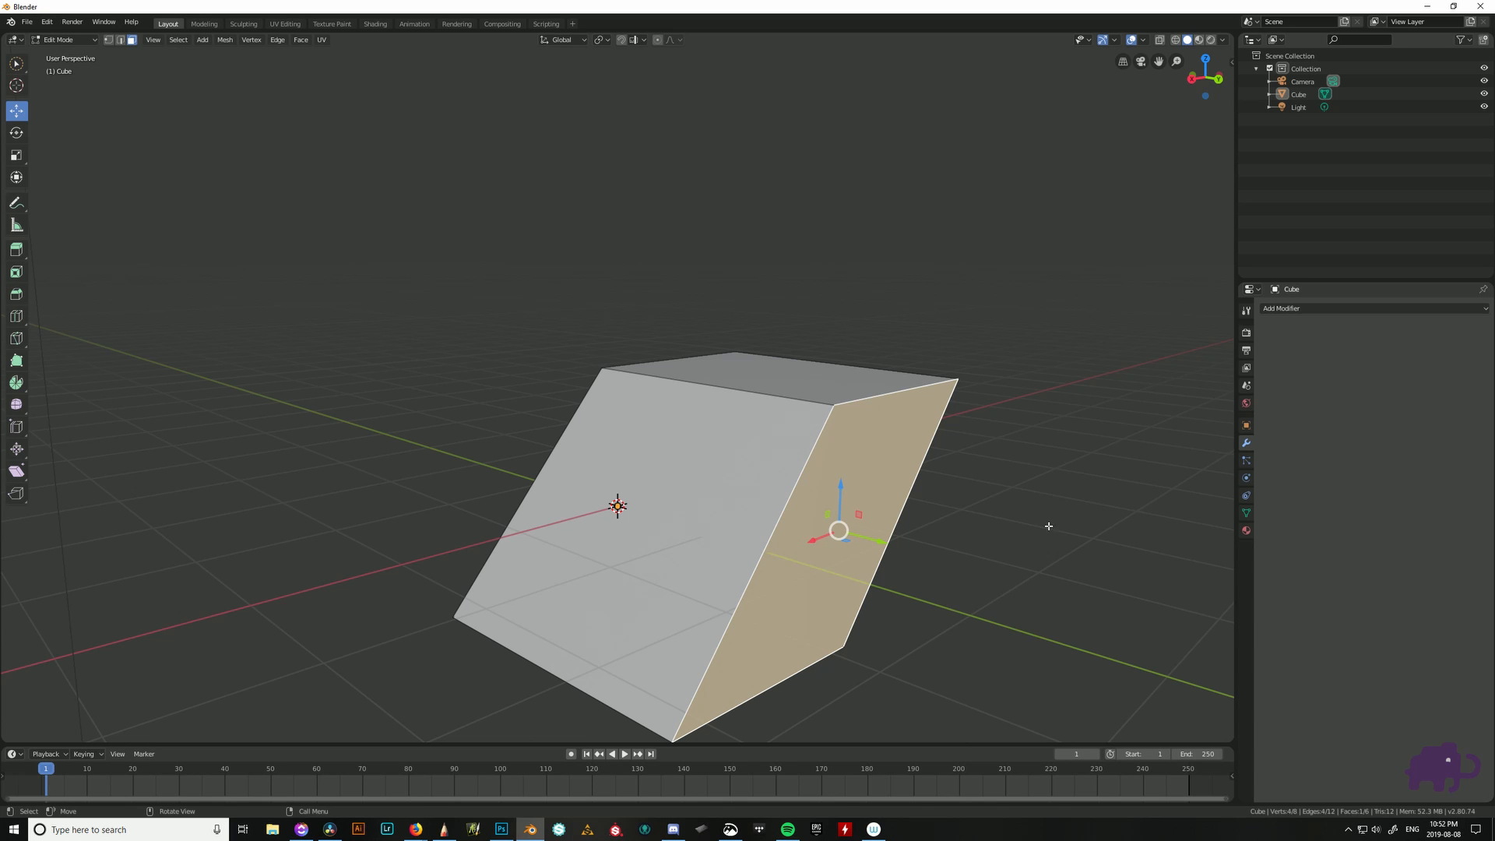
{"action": "left_click", "coordinate": [814, 381]}
{"action": "right_click", "coordinate": [813, 382]}
{"action": "left_click", "coordinate": [819, 384]}
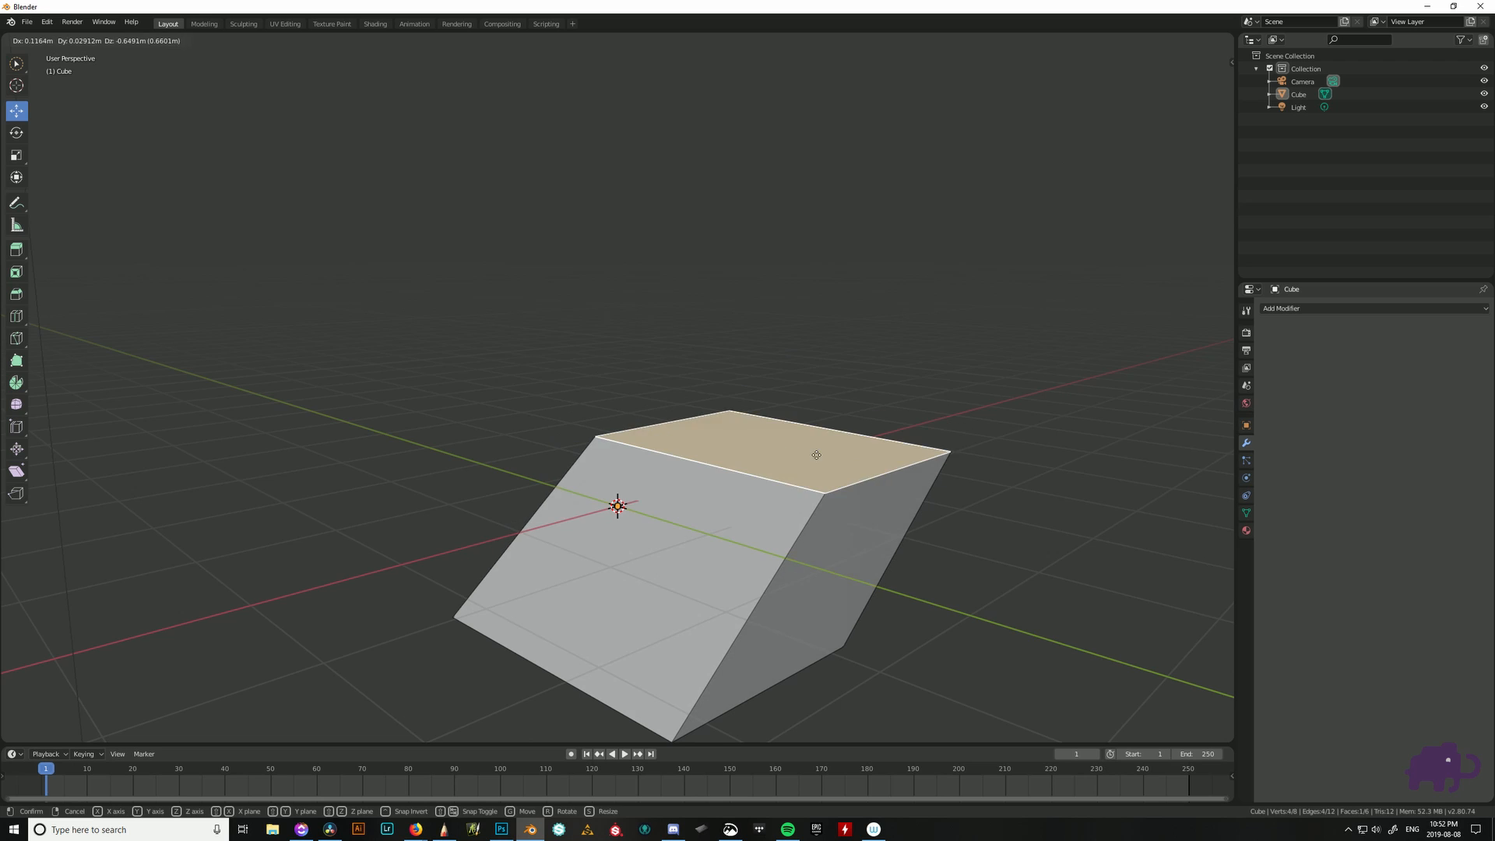
{"action": "left_click", "coordinate": [816, 450]}
- Call up the pop-up list of editing tools over the viewport and choose the Move tool
{"action": "key", "text": "space"}
{"action": "left_click", "coordinate": [915, 434]}
{"action": "key", "text": "space"}
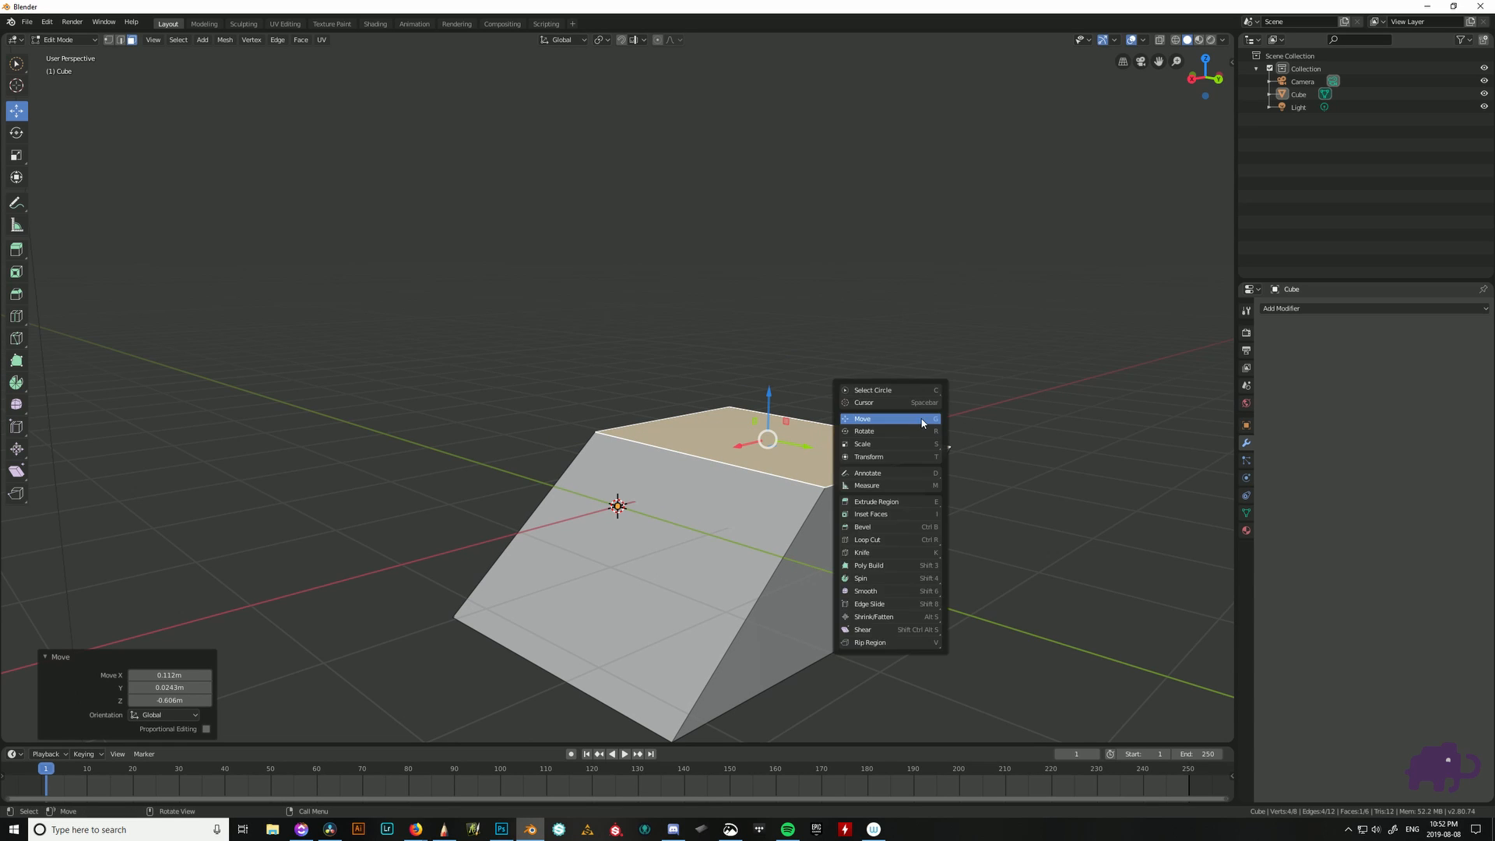
{"action": "left_click", "coordinate": [921, 419]}
{"action": "key", "text": "space"}
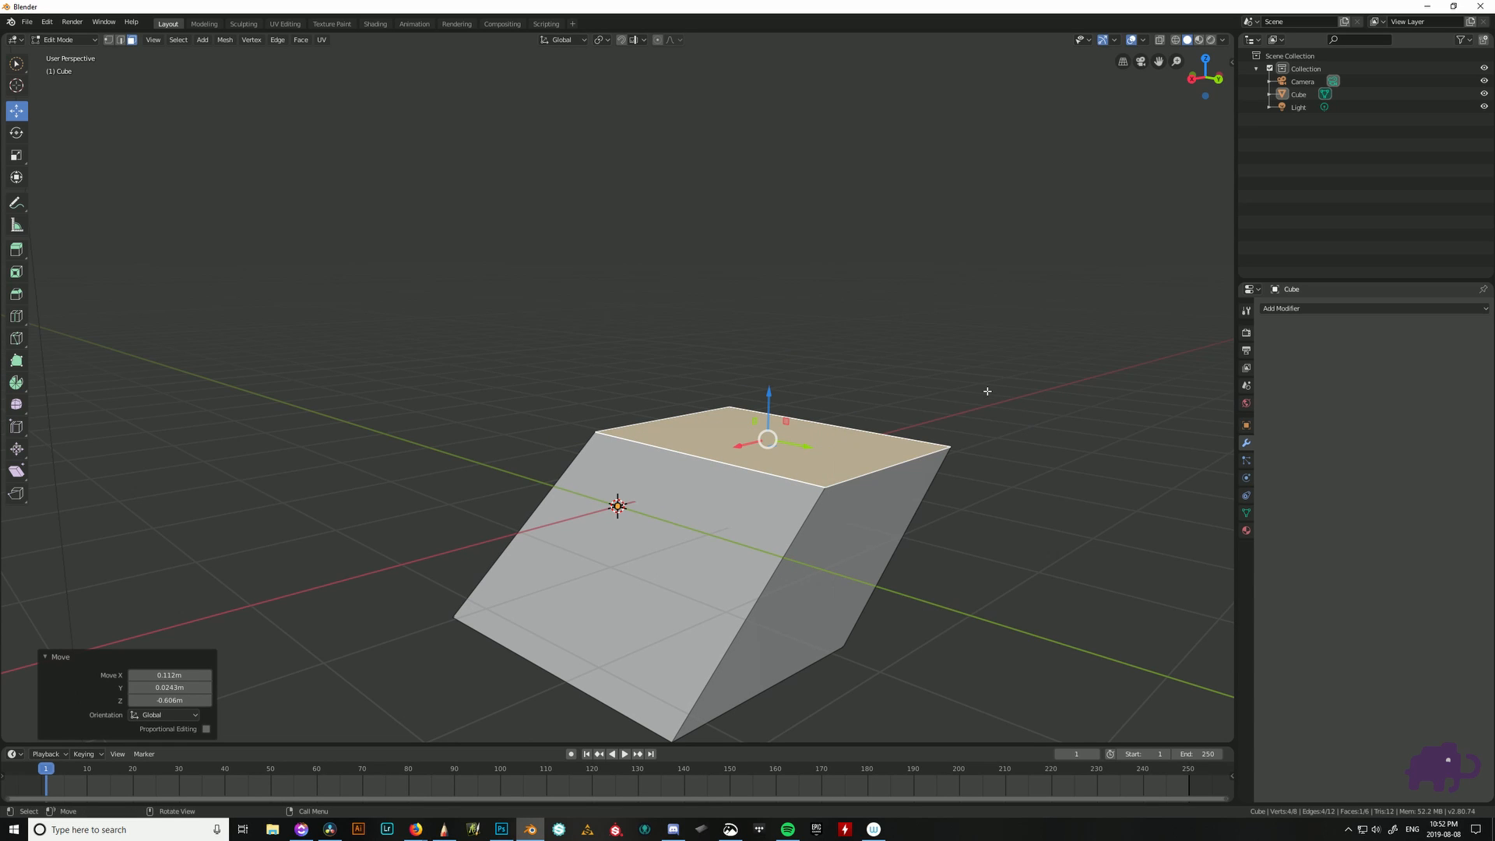
{"action": "key", "text": "space"}
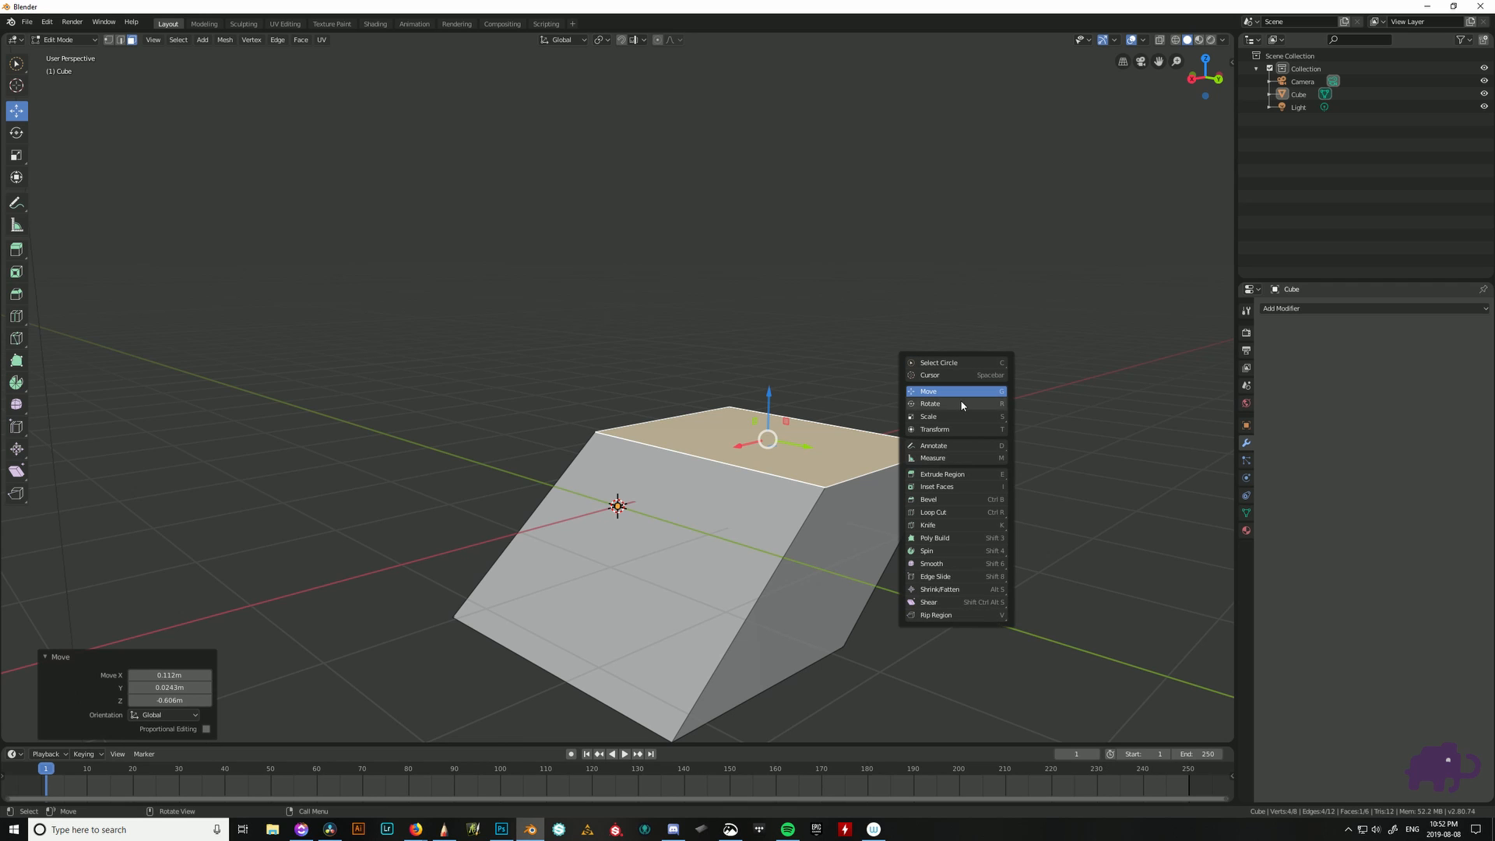
{"action": "key", "text": "space"}
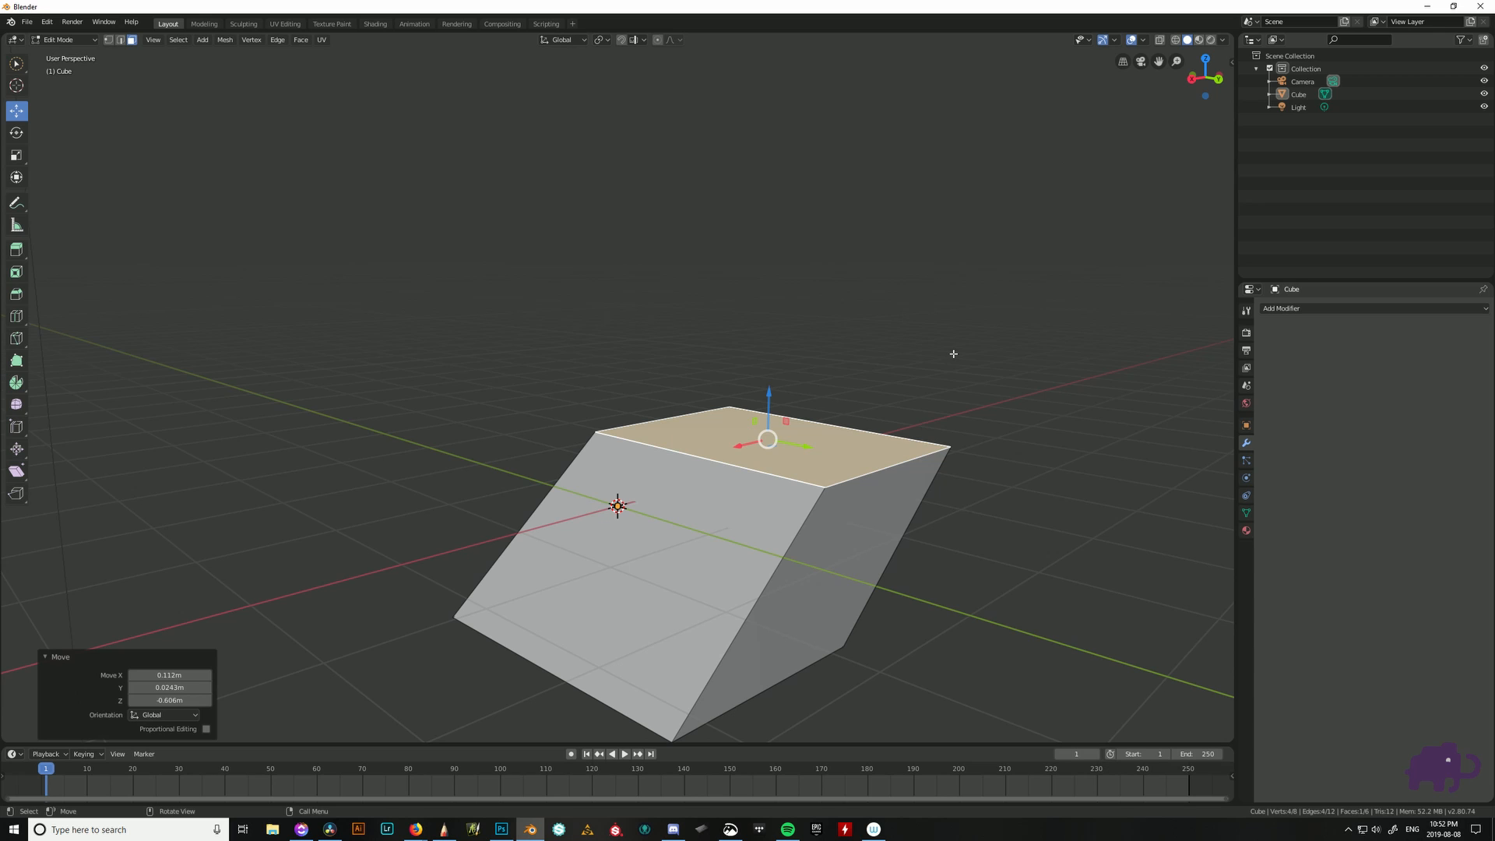
{"action": "right_click", "coordinate": [954, 354]}
- Replace the top face selection with the adjacent side face, and clear the selection
{"action": "left_click", "coordinate": [623, 537]}
{"action": "left_click", "coordinate": [845, 555]}
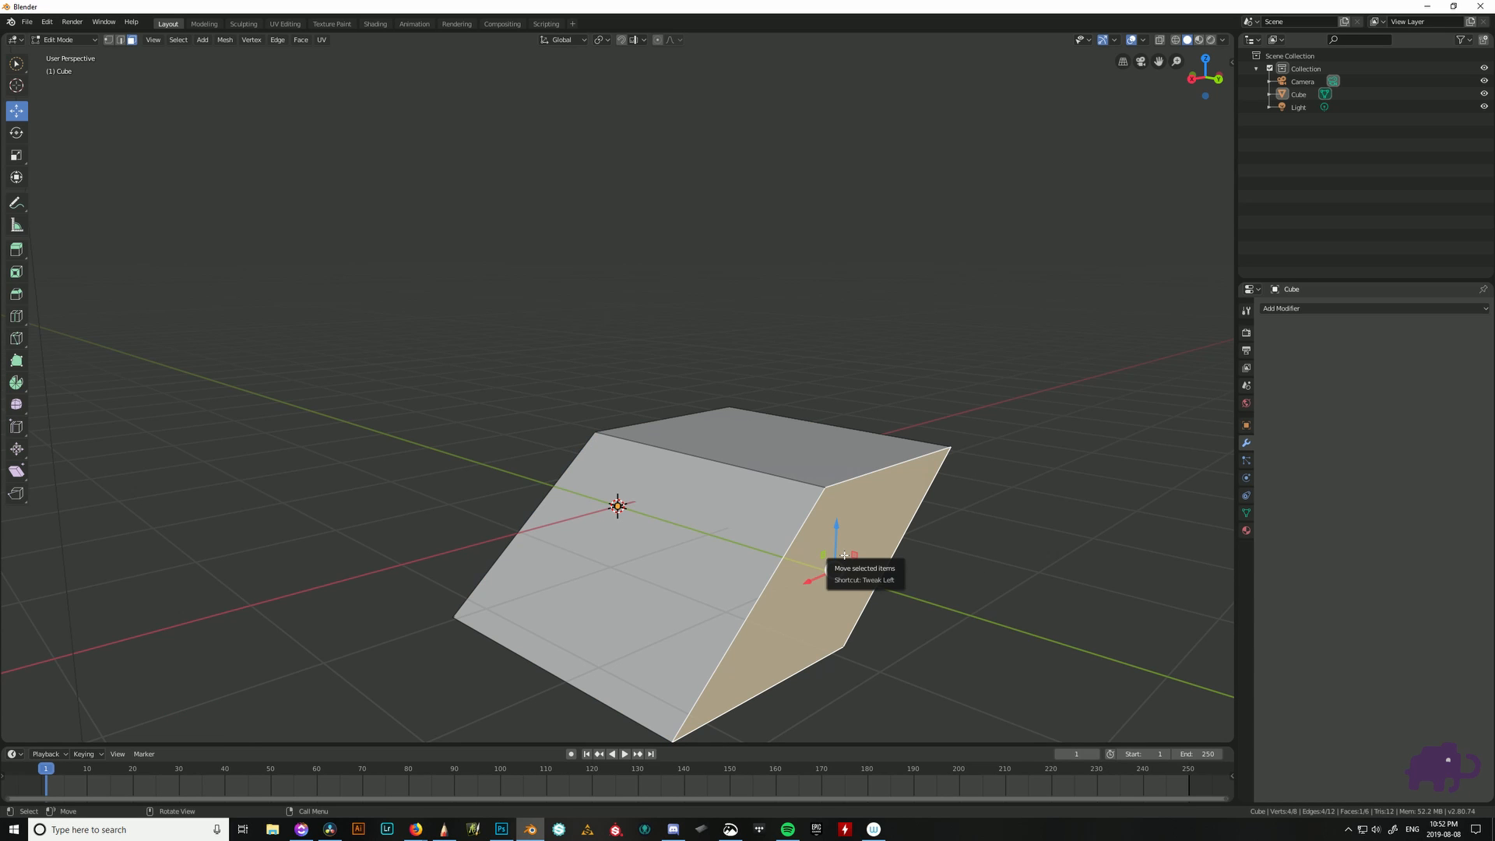
{"action": "middle_click_drag", "start_coordinate": [844, 555], "coordinate": [858, 357]}
{"action": "left_click", "coordinate": [864, 350]}
- Display the pop-up tool list at several spots in the viewport to examine its tools and their shortcuts
{"action": "key", "text": "shift+space"}
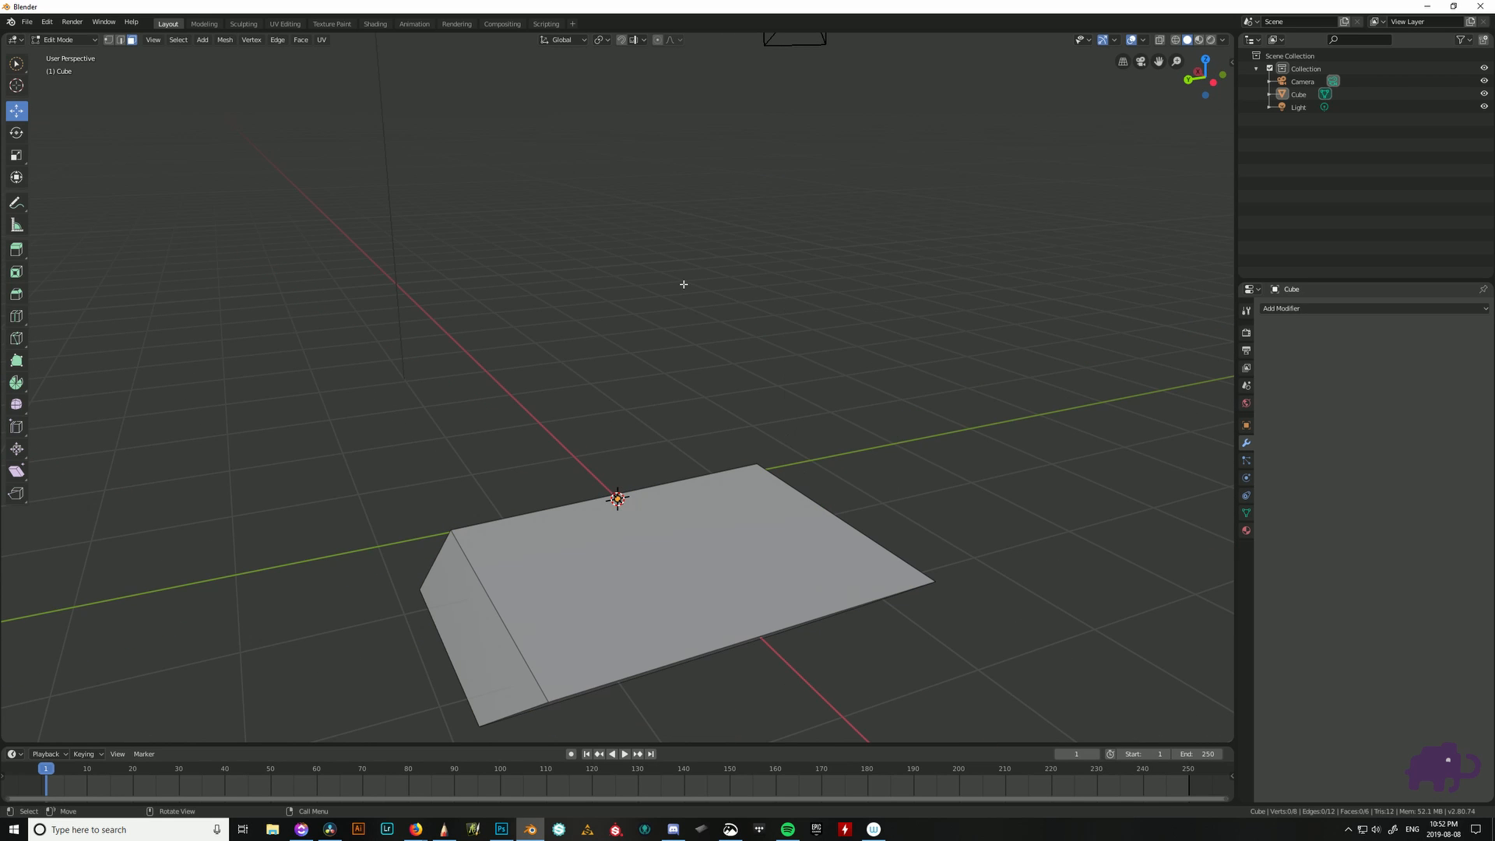
{"action": "key", "text": "shift+space"}
{"action": "key", "text": "shift+space"}
{"action": "key", "text": "shift+space"}
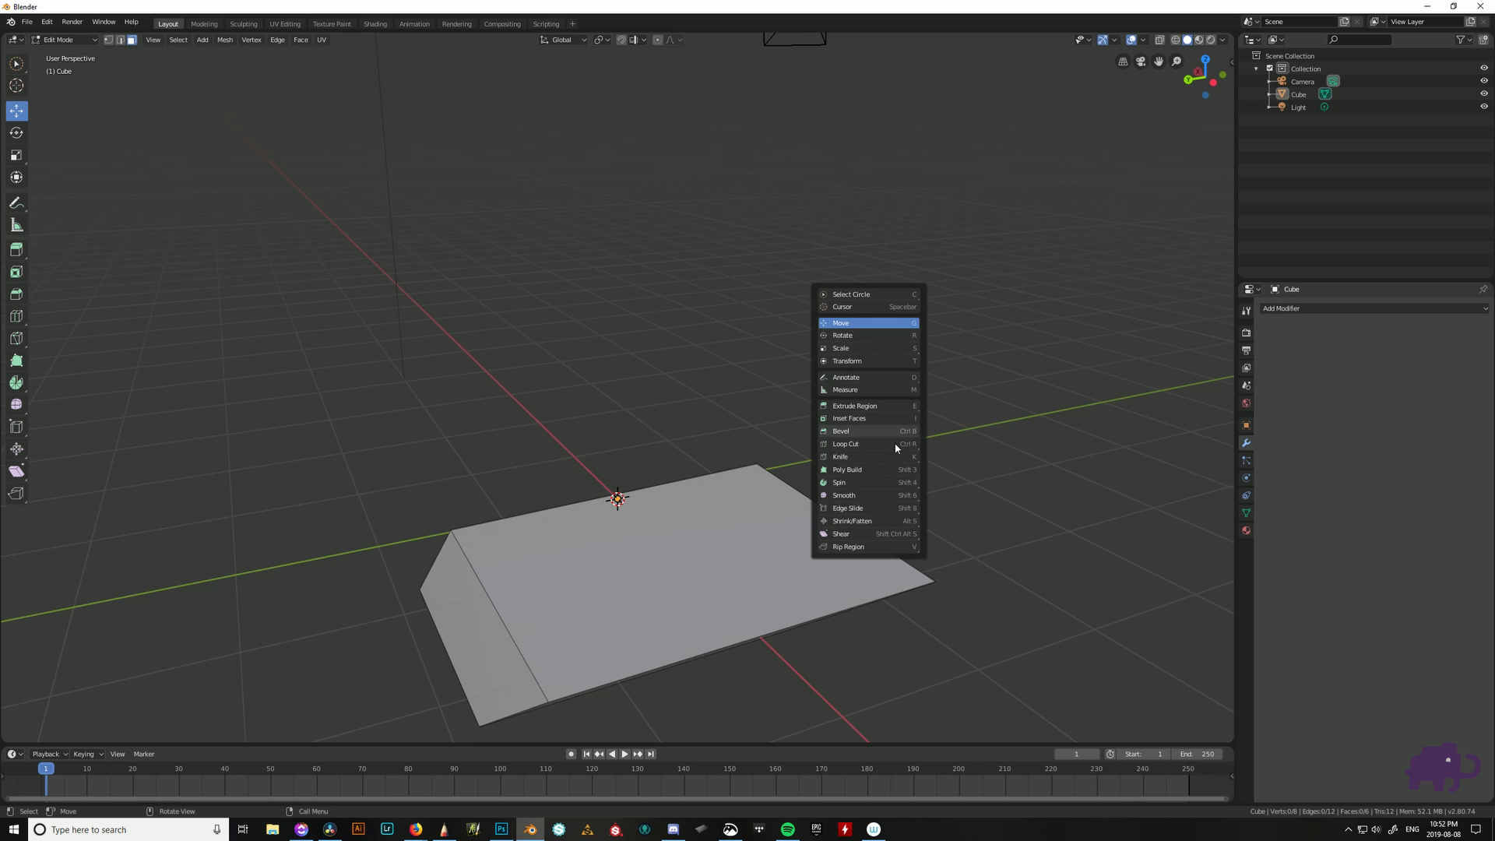
{"action": "key", "text": "shift+space"}
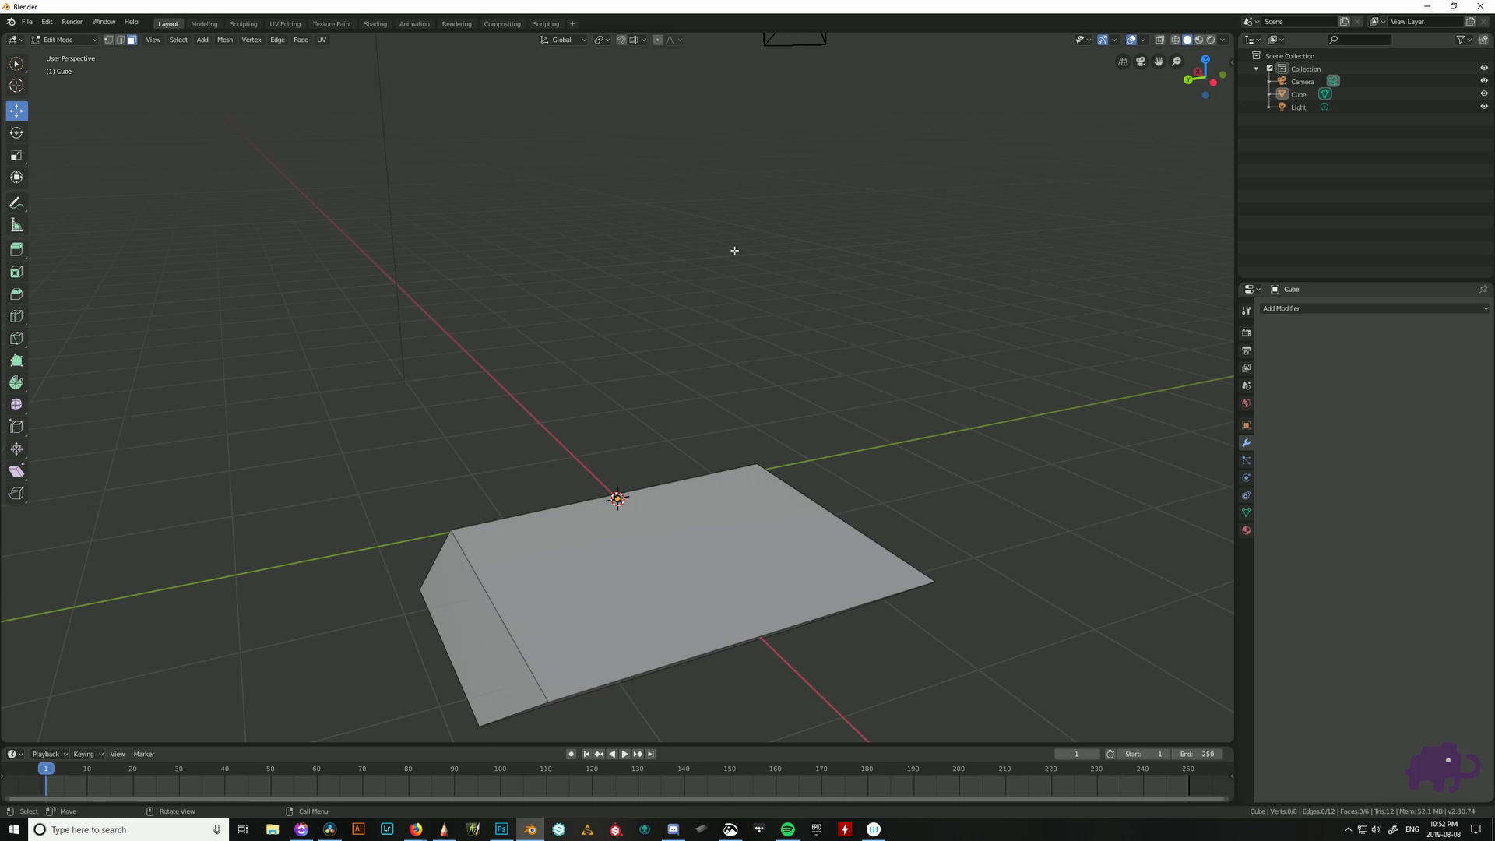
{"action": "key", "text": "shift+space"}
{"action": "key", "text": "shift+space"}
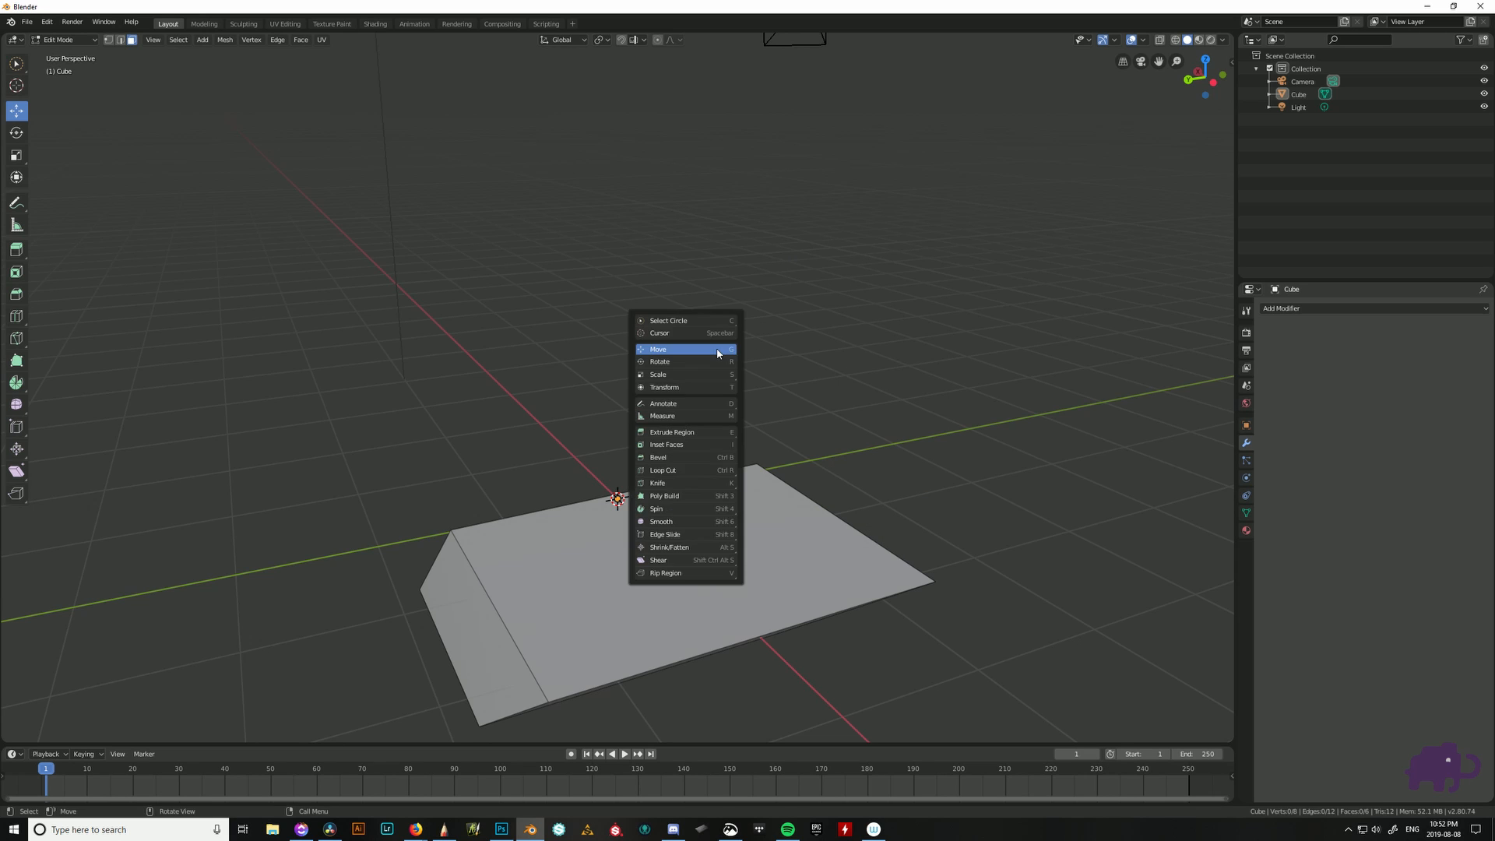
{"action": "key", "text": "shift+space"}
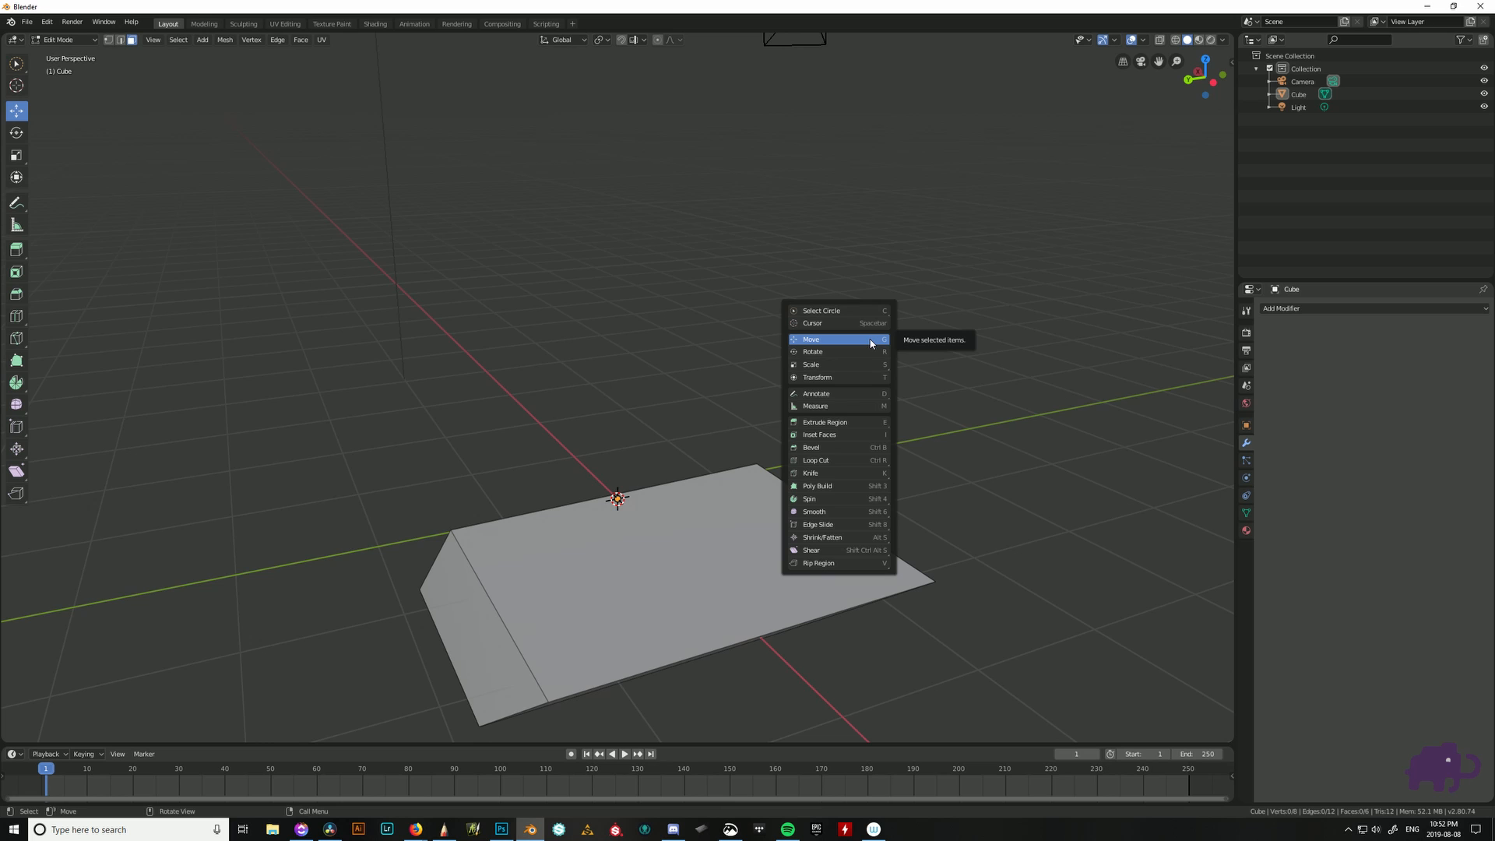
- Select the lowered top face, try moving it freely without an axis constraint, and undo the move
{"action": "left_click", "coordinate": [780, 546]}
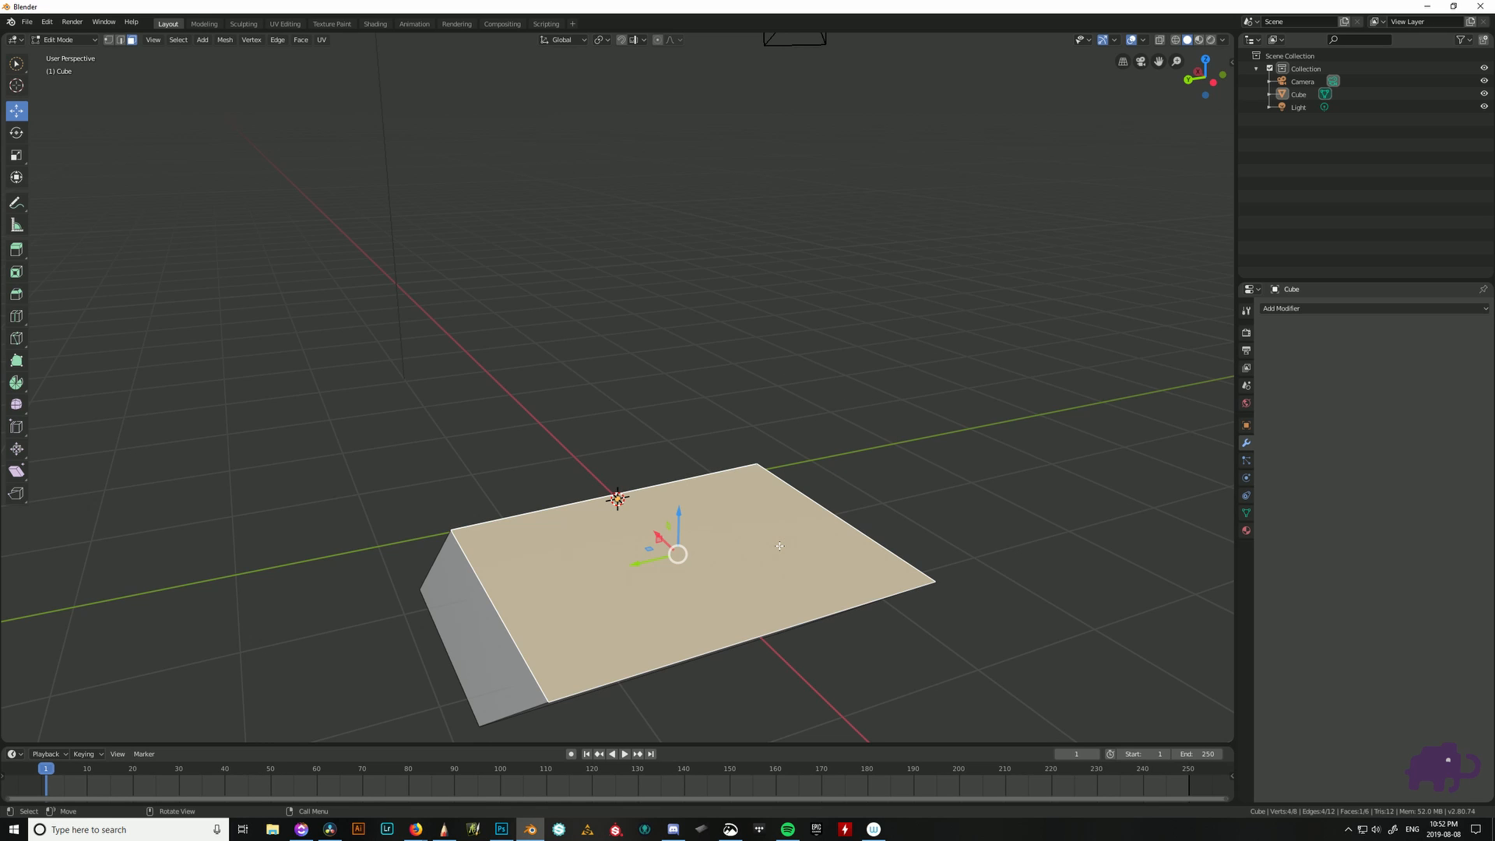
{"action": "key", "text": "g"}
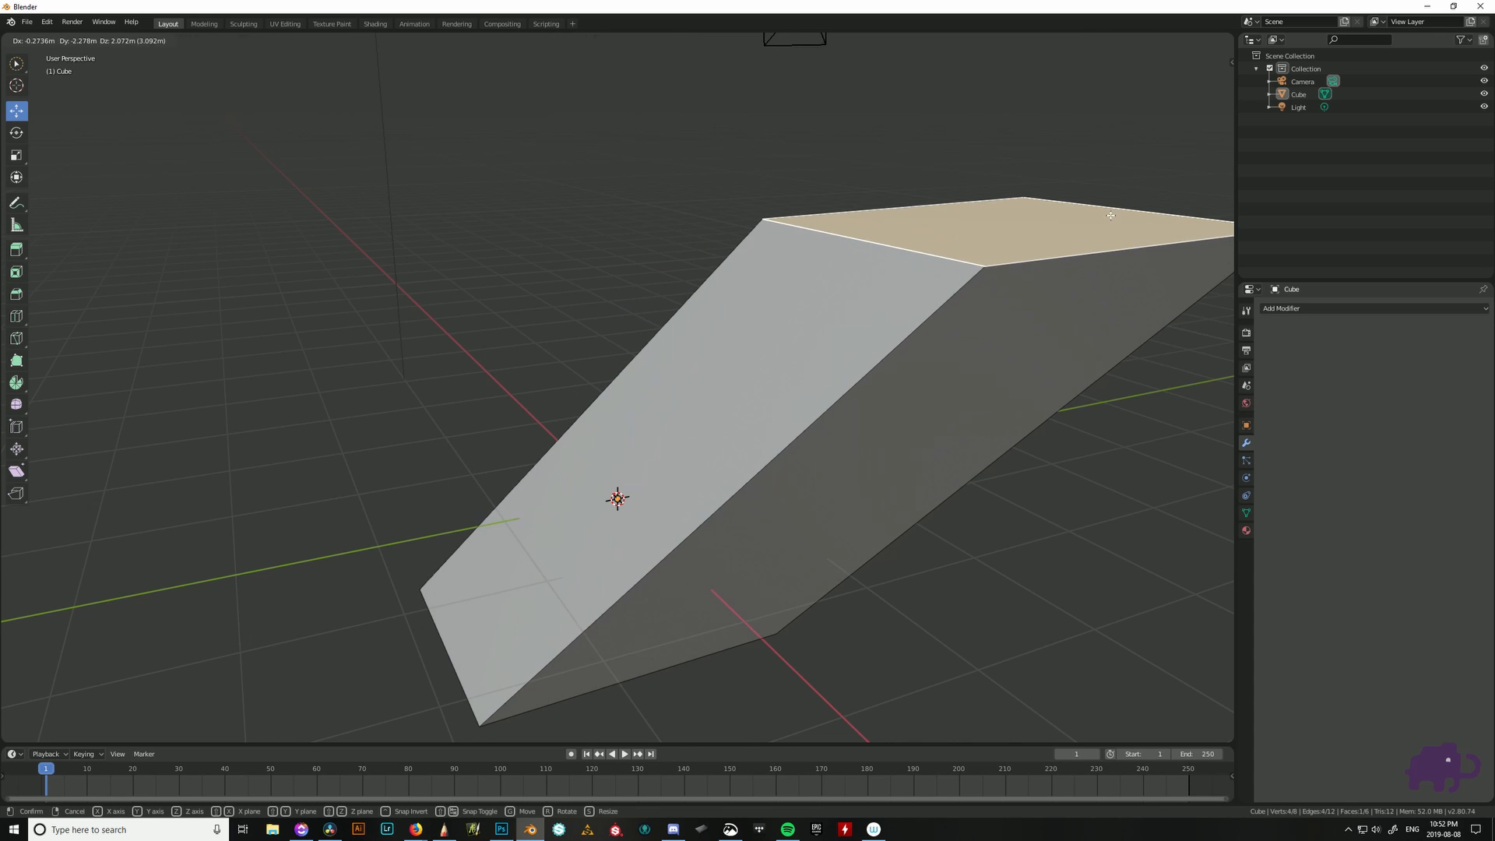
{"action": "left_click", "coordinate": [1113, 206]}
{"action": "key", "text": "ctrl+z"}
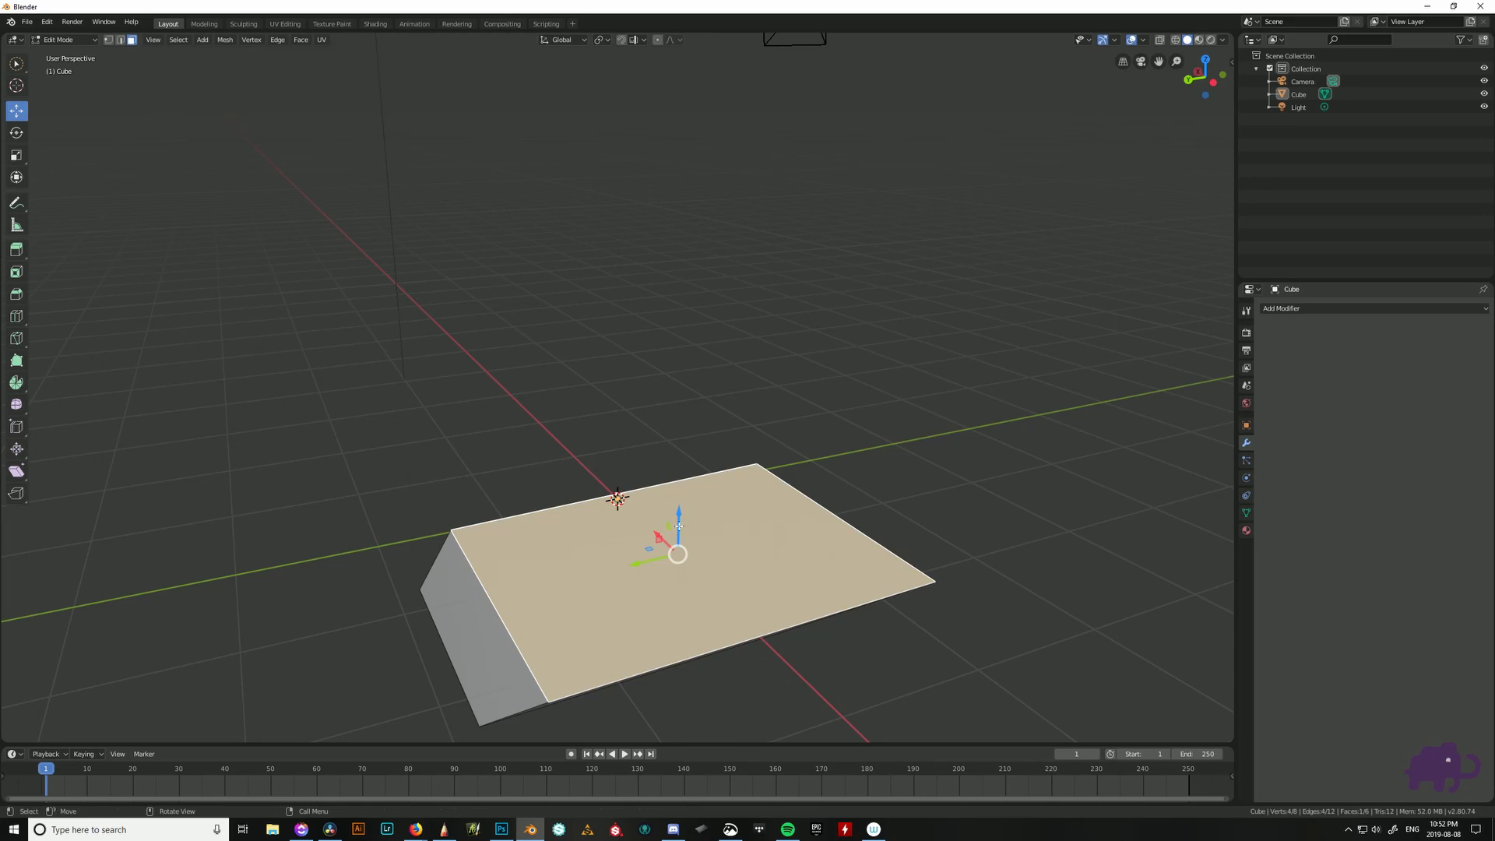
{"action": "key", "text": "ctrl+shift+z"}
{"action": "key", "text": "ctrl+z"}
{"action": "key", "text": "g"}
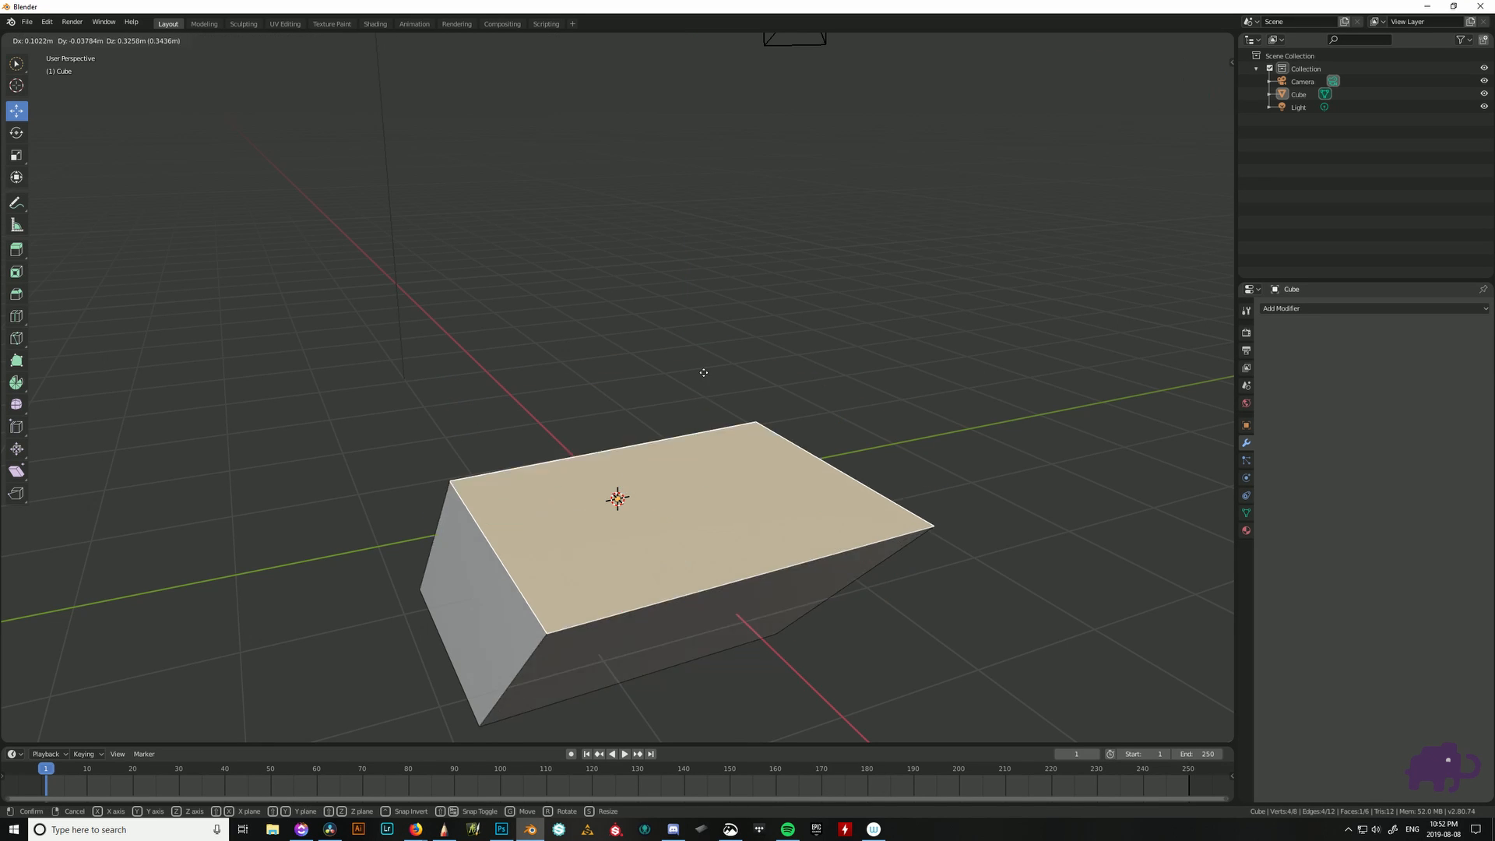
{"action": "key", "text": "Escape"}
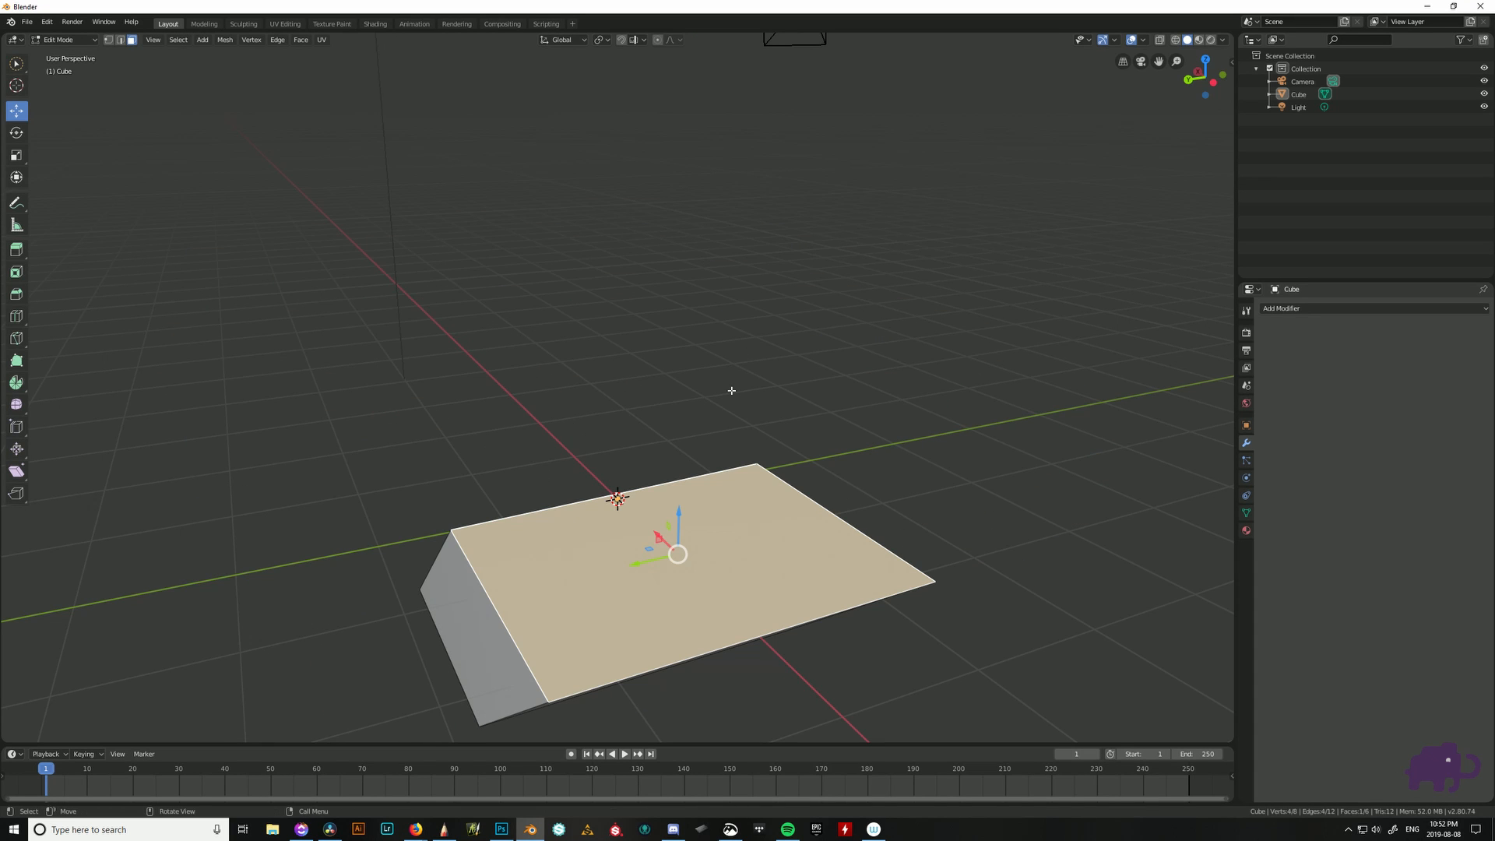
- Move the top face straight up, constrained to the global Z axis, and undo the move
{"action": "middle_click_drag", "start_coordinate": [731, 390], "coordinate": [732, 400]}
{"action": "middle_click_drag", "start_coordinate": [674, 444], "coordinate": [764, 437]}
{"action": "key", "text": "g"}
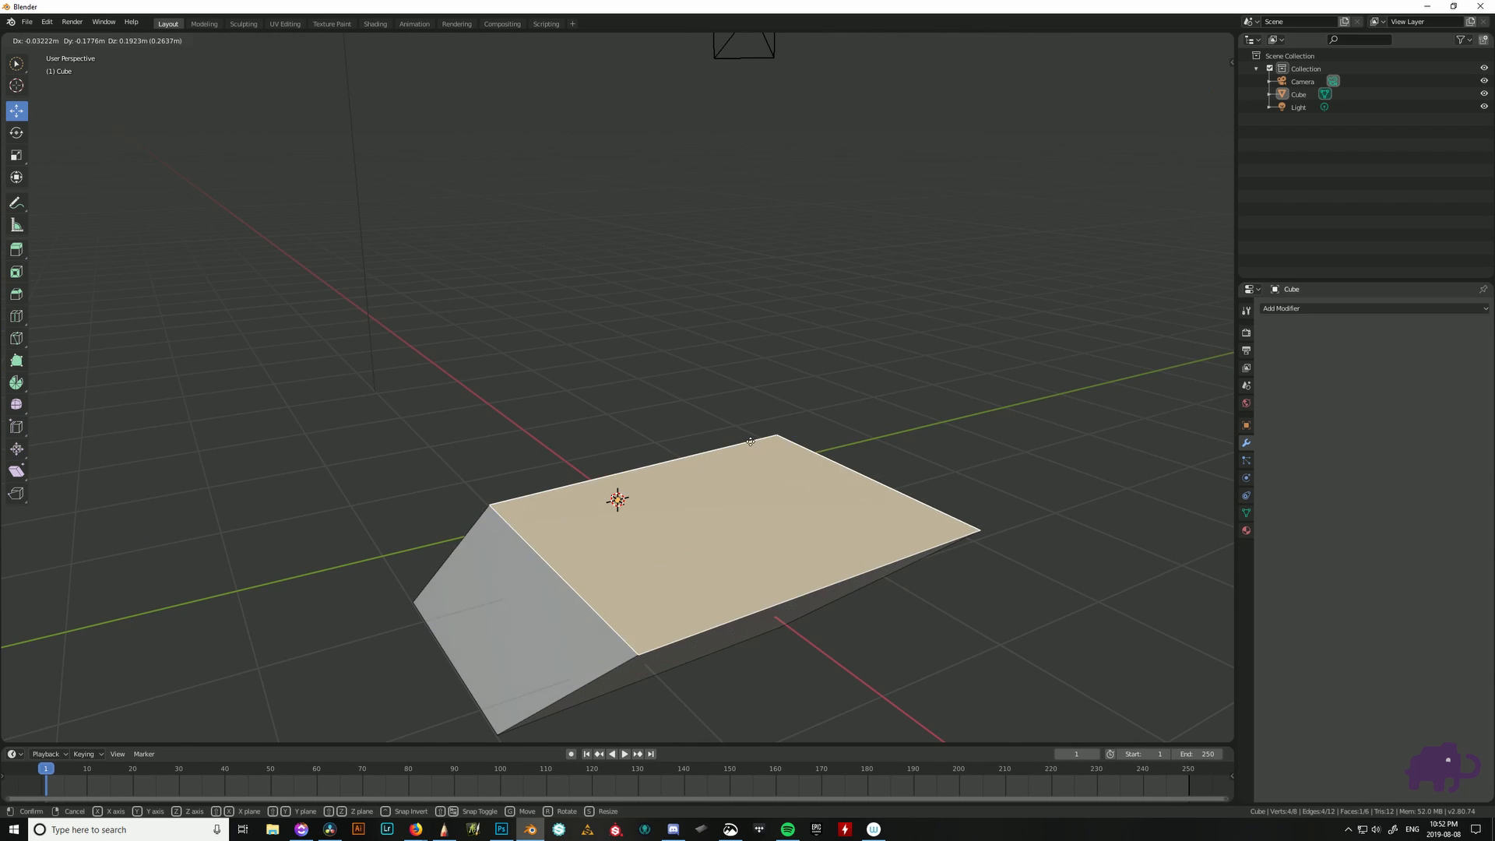
{"action": "key", "text": "z"}
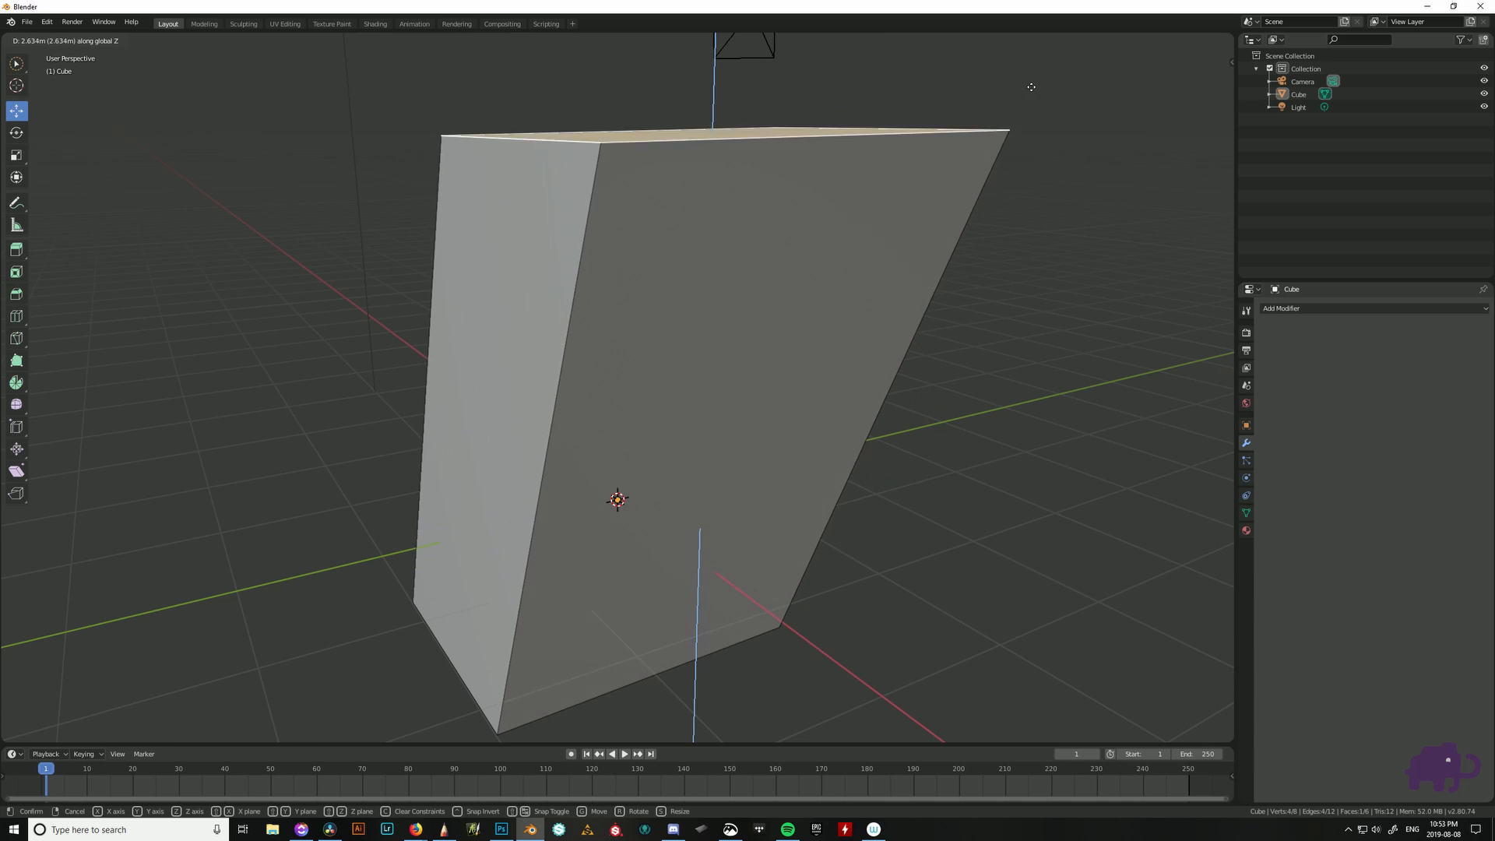
{"action": "left_click", "coordinate": [913, 412]}
{"action": "middle_click_drag", "start_coordinate": [913, 411], "coordinate": [837, 550]}
{"action": "key", "text": "ctrl+z"}
- Select the cube's side face, and replace that selection with the large top face
{"action": "left_click", "coordinate": [837, 550]}
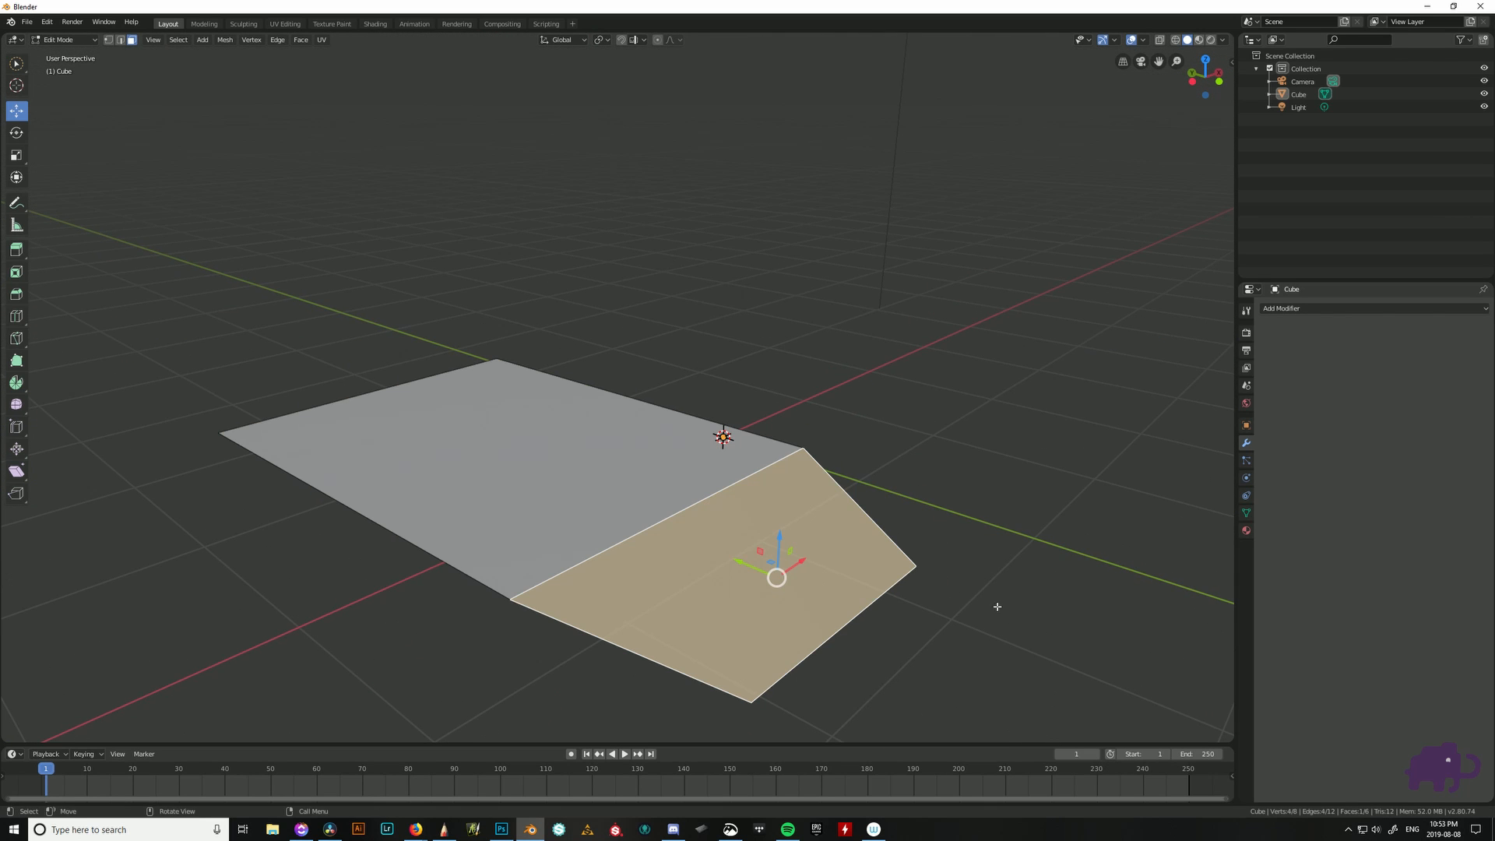
{"action": "left_click", "coordinate": [613, 451]}
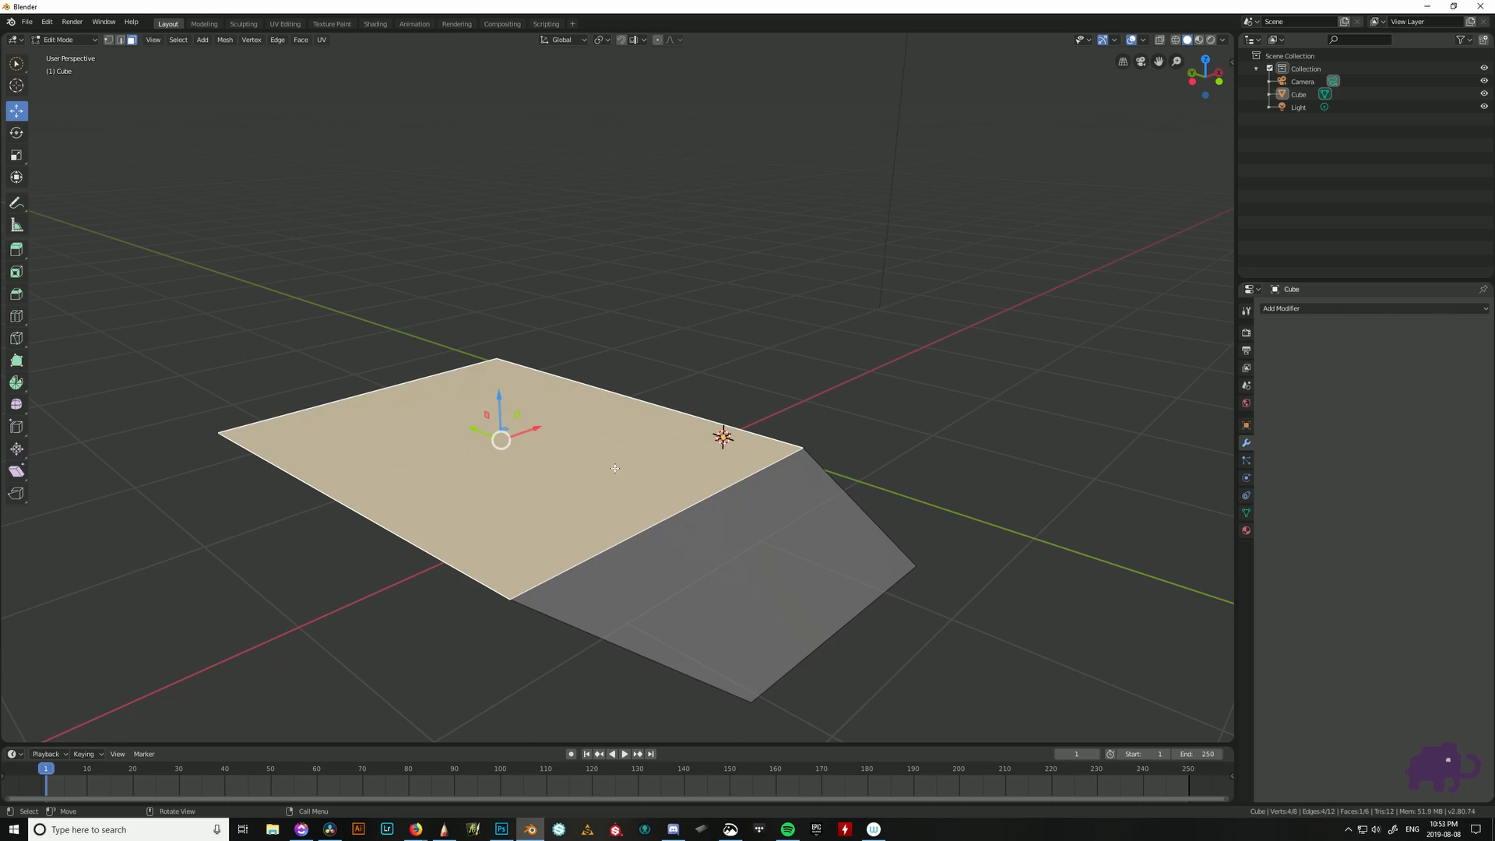
{"action": "middle_click_drag", "start_coordinate": [613, 451], "coordinate": [890, 441]}
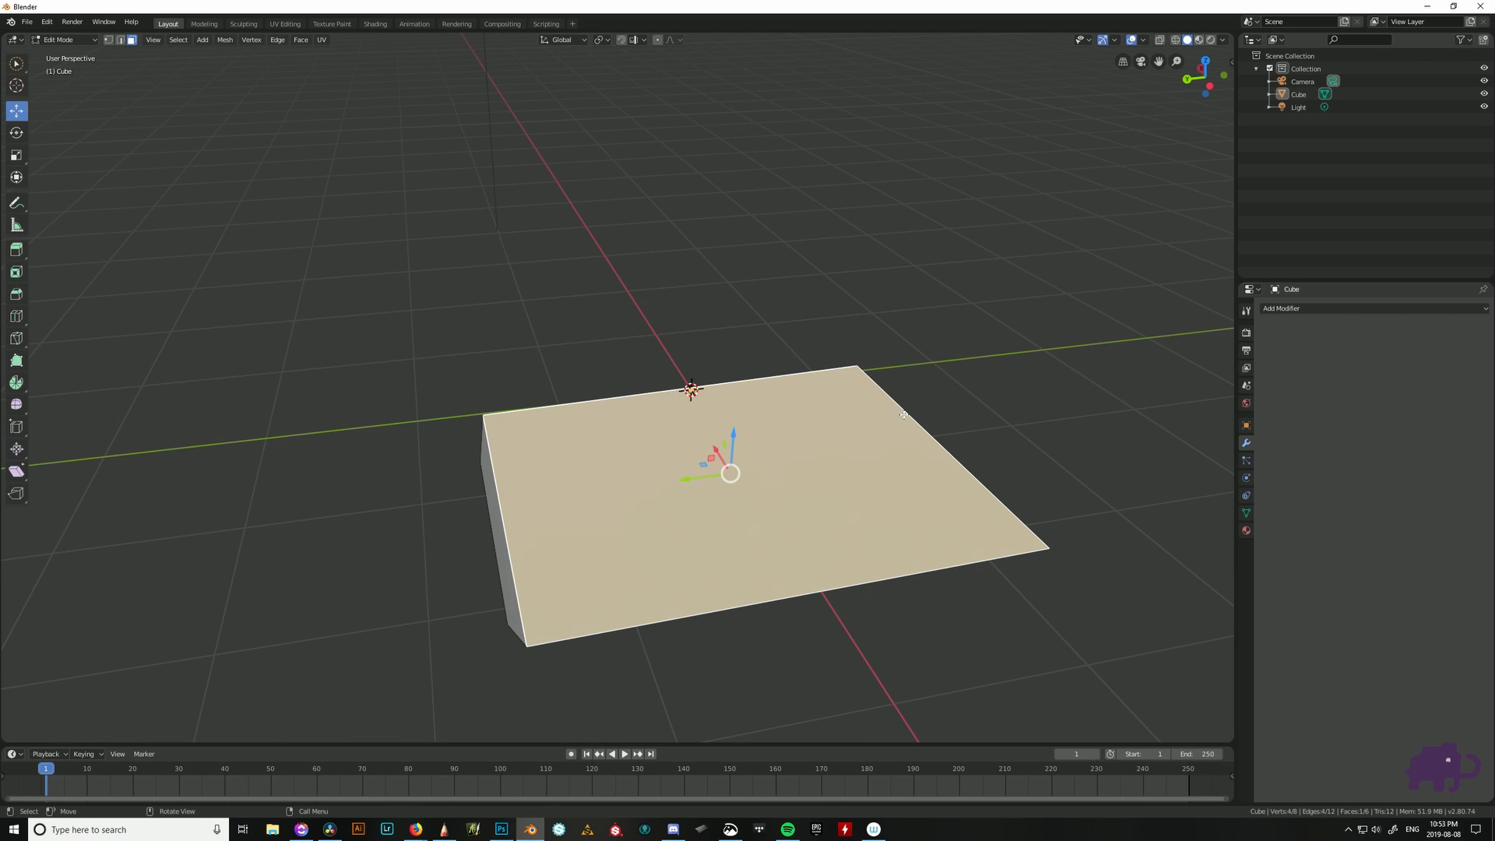
{"action": "middle_click_drag", "start_coordinate": [988, 439], "coordinate": [904, 434]}
- Select the angled side face, scale it uniformly to 0, and undo the scaling
{"action": "left_click", "coordinate": [849, 553]}
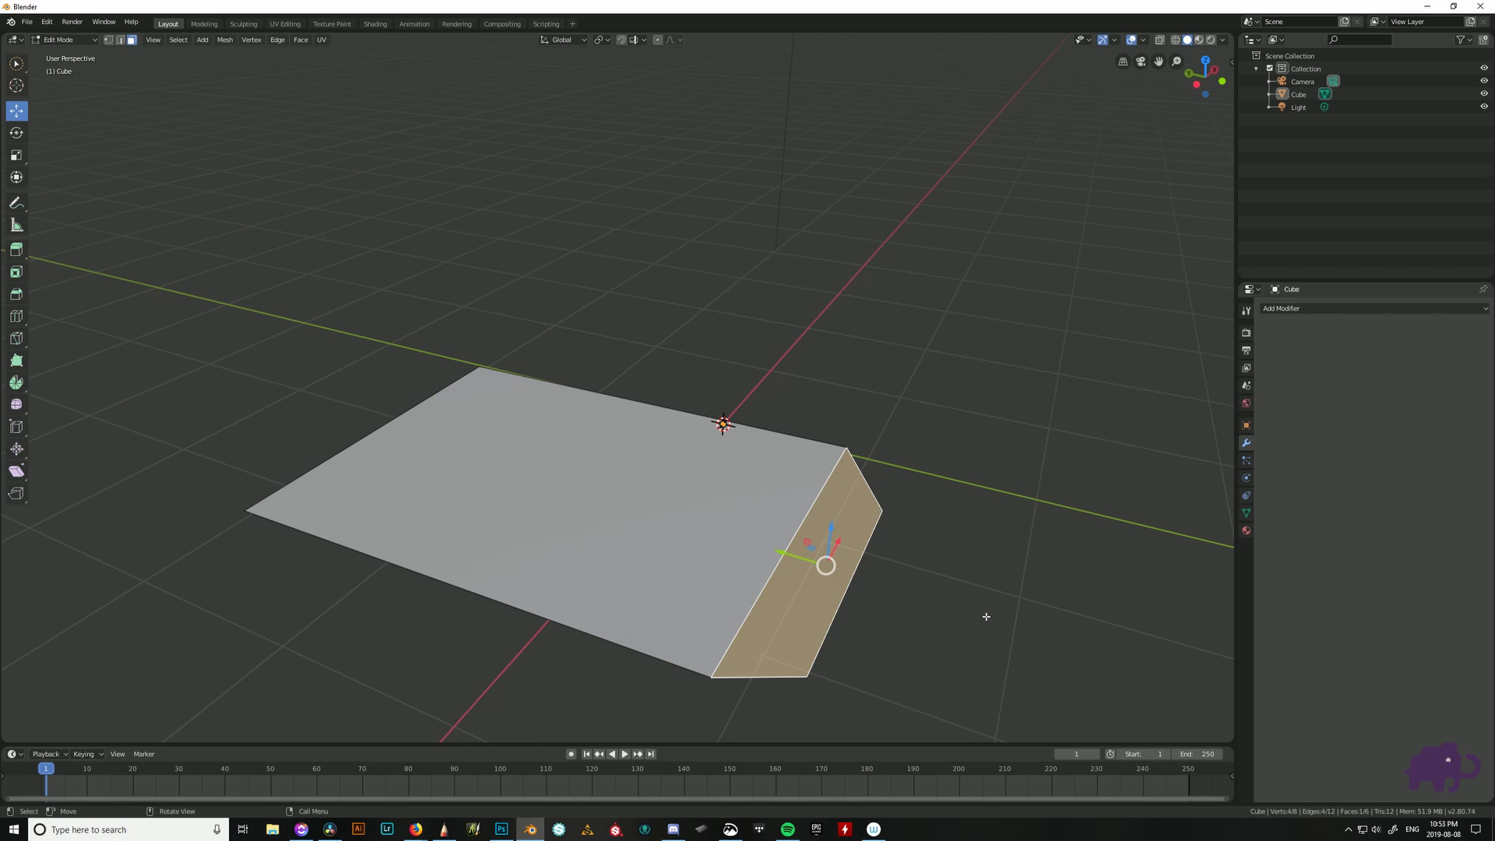
{"action": "key", "text": "s"}
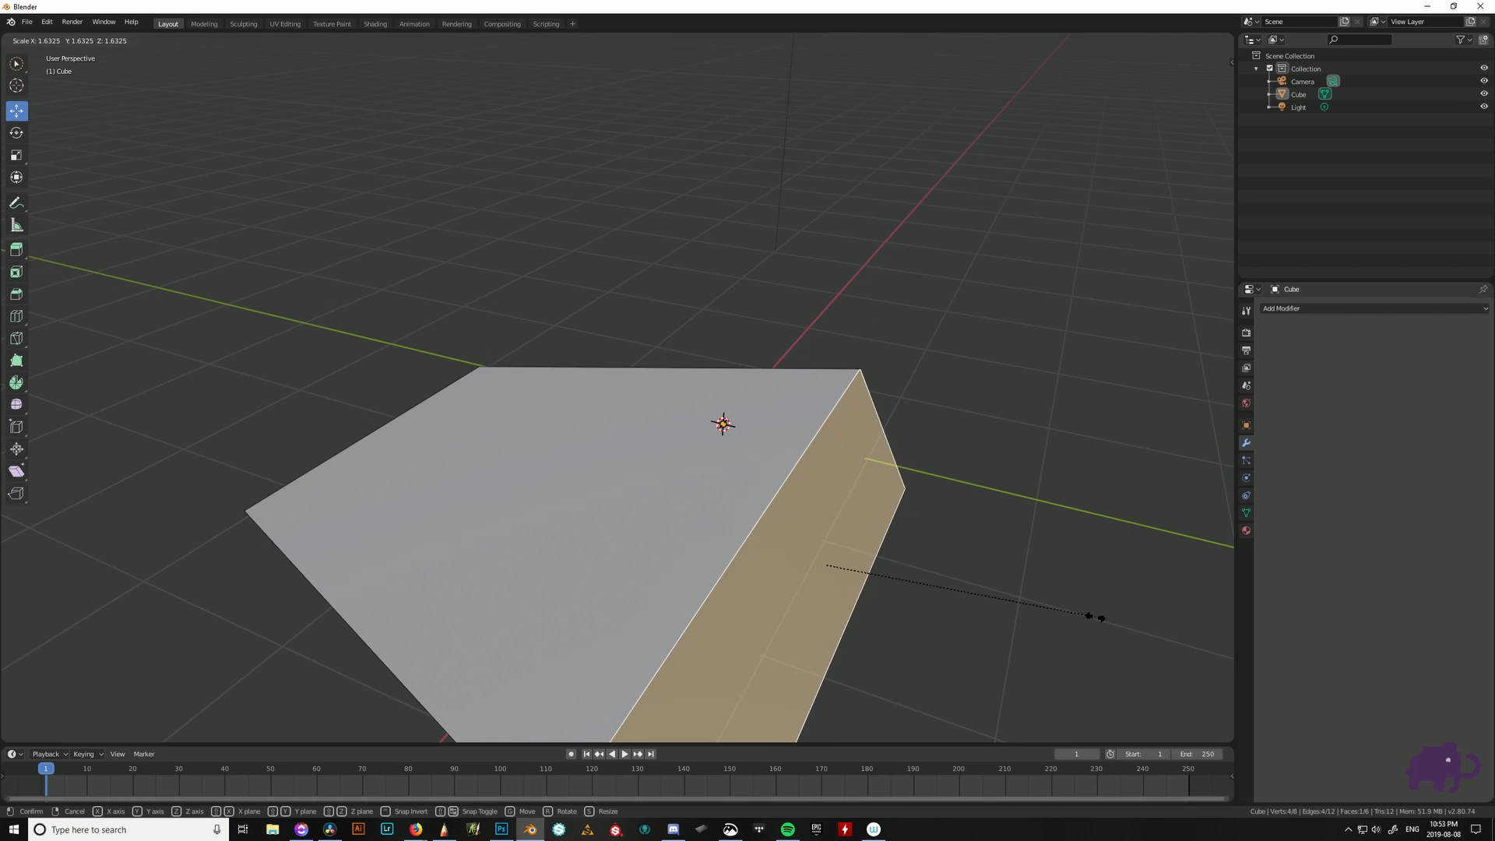
{"action": "type", "text": "0"}
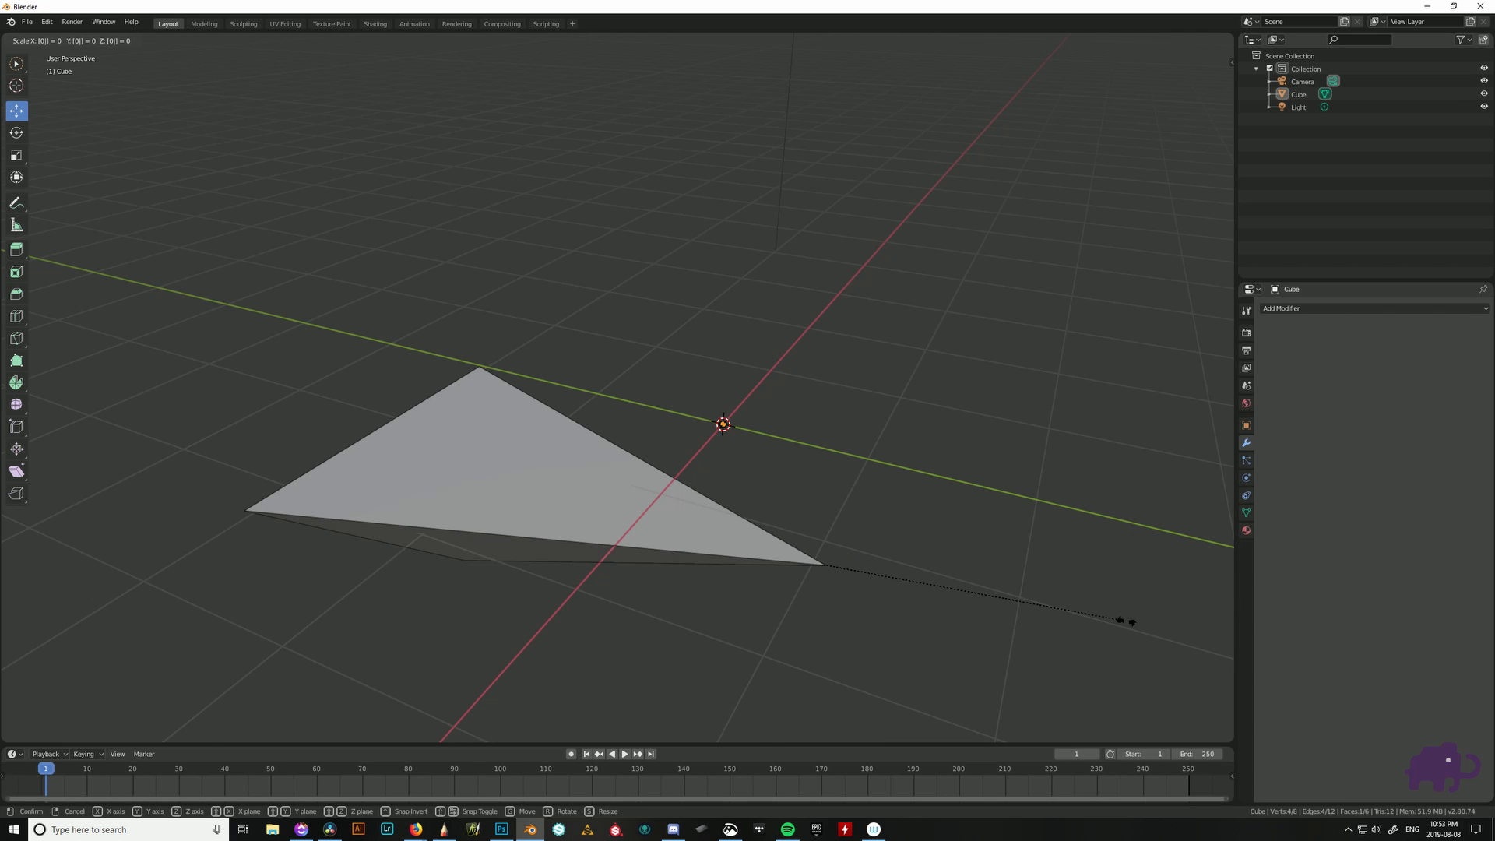
{"action": "key", "text": "Return"}
{"action": "key", "text": "ctrl+z"}
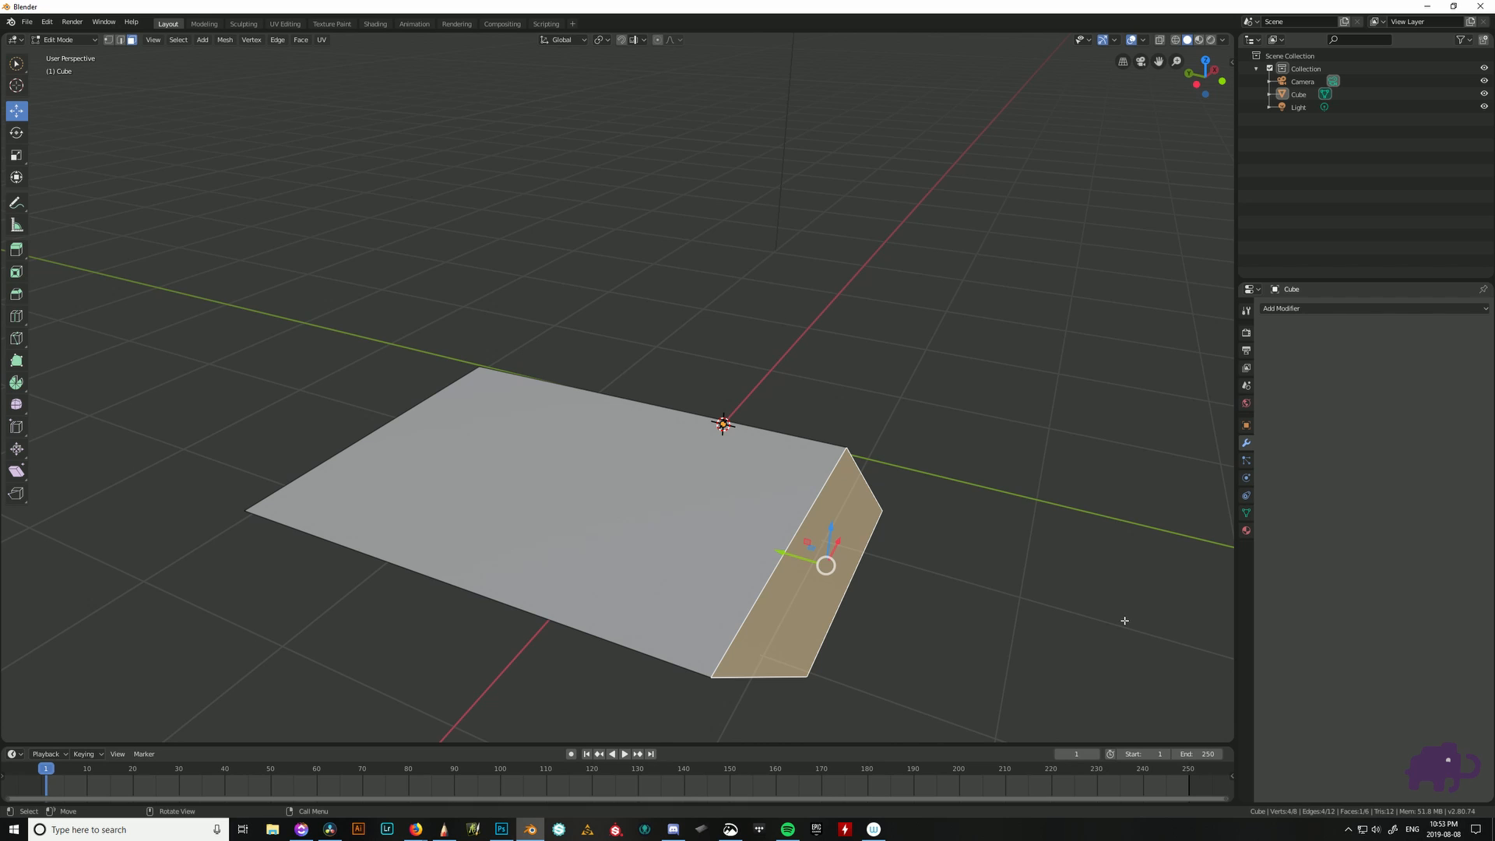
- Collapse the same side face to a single point with scale 0 two more times, undoing each attempt
{"action": "middle_click_drag", "start_coordinate": [1125, 620], "coordinate": [1001, 615]}
{"action": "type", "text": "s0"}
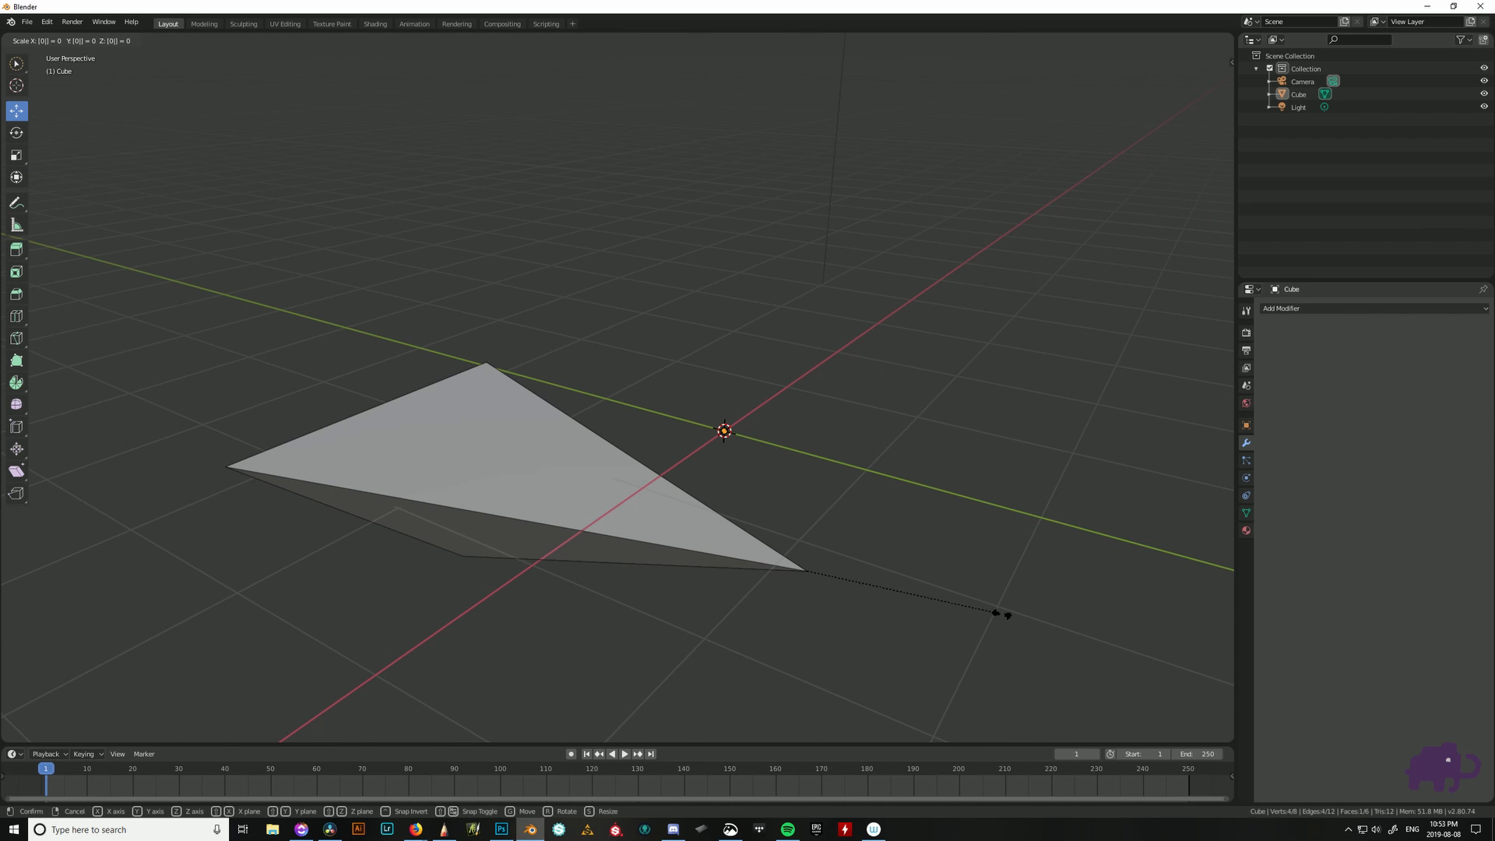
{"action": "key", "text": "Return"}
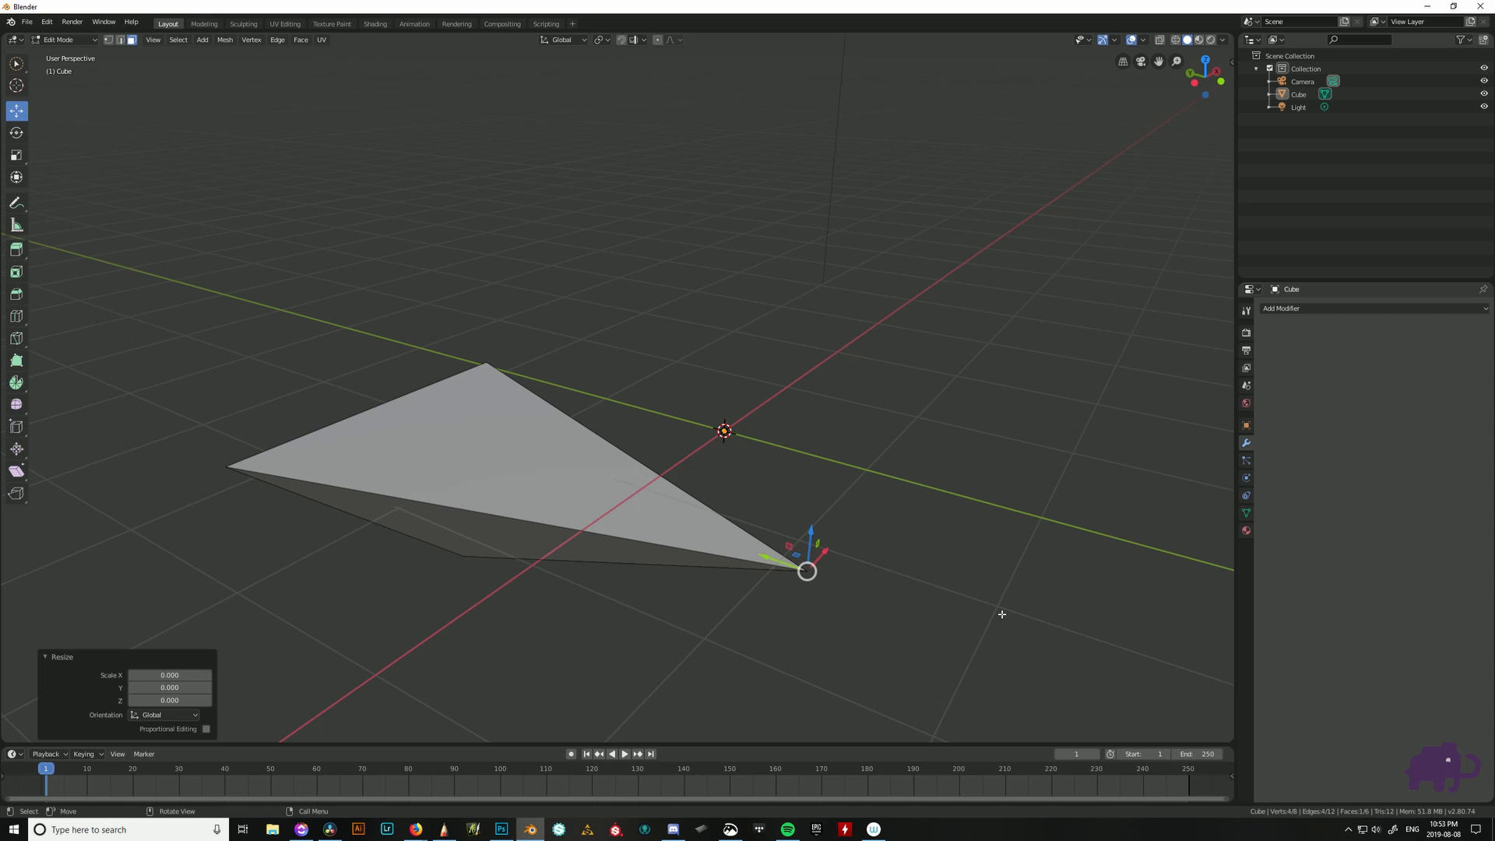
{"action": "key", "text": "ctrl+z"}
{"action": "type", "text": "s"}
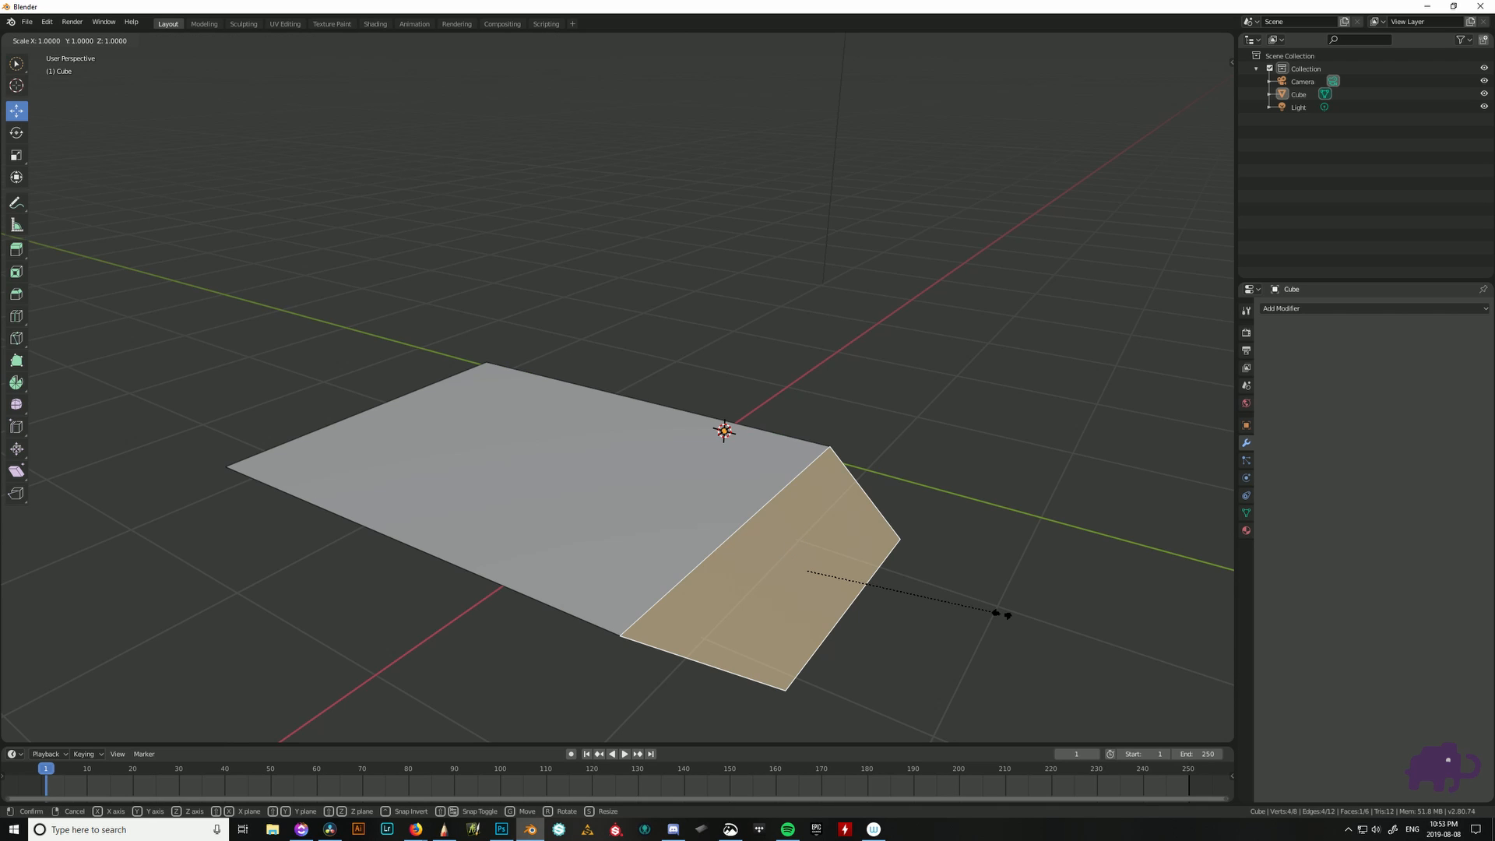
{"action": "type", "text": "0"}
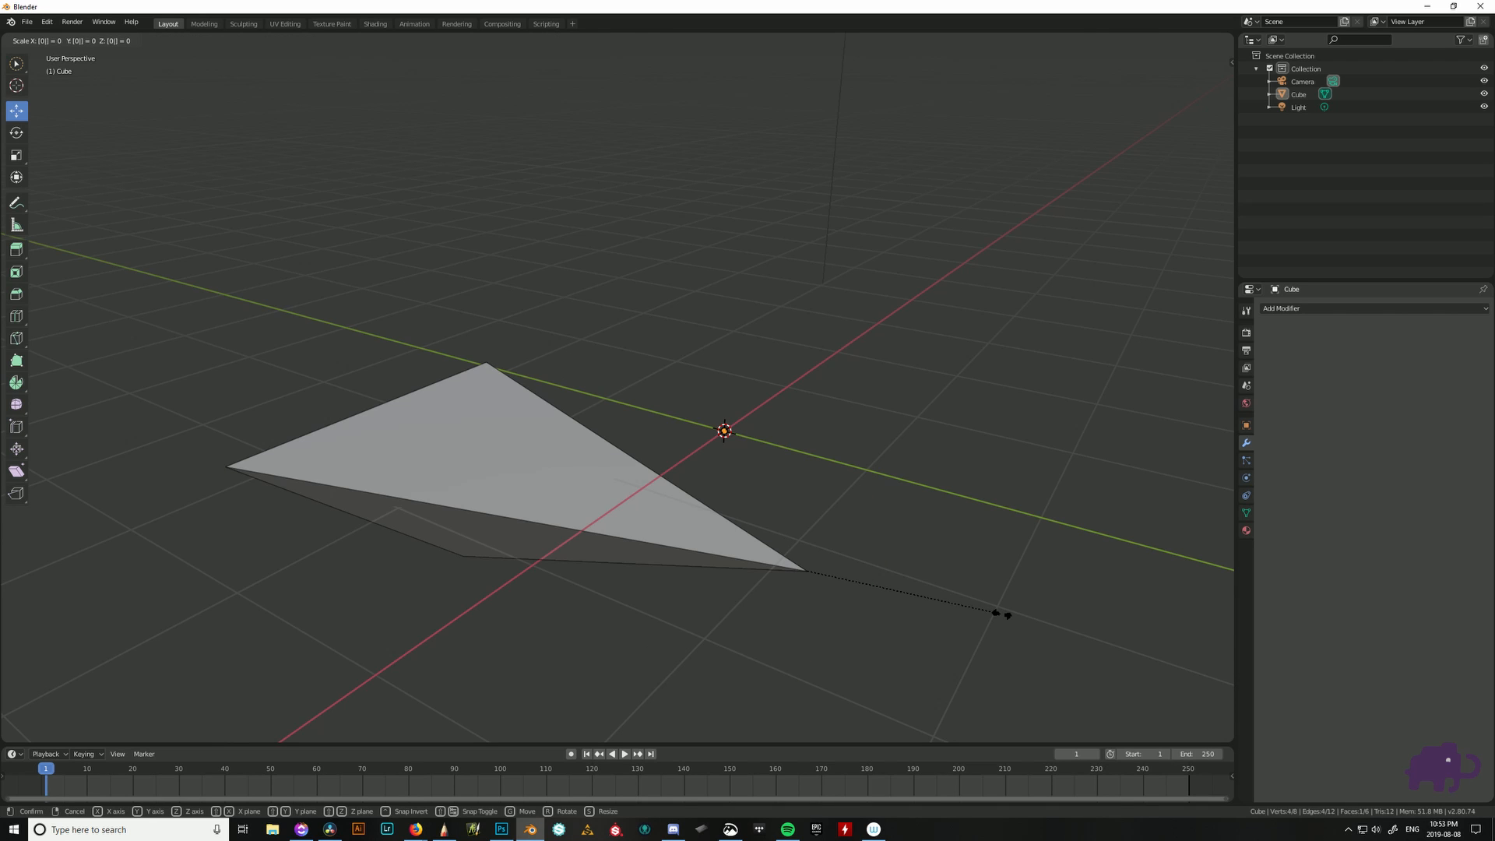
{"action": "key", "text": "Return"}
{"action": "key", "text": "ctrl+z"}
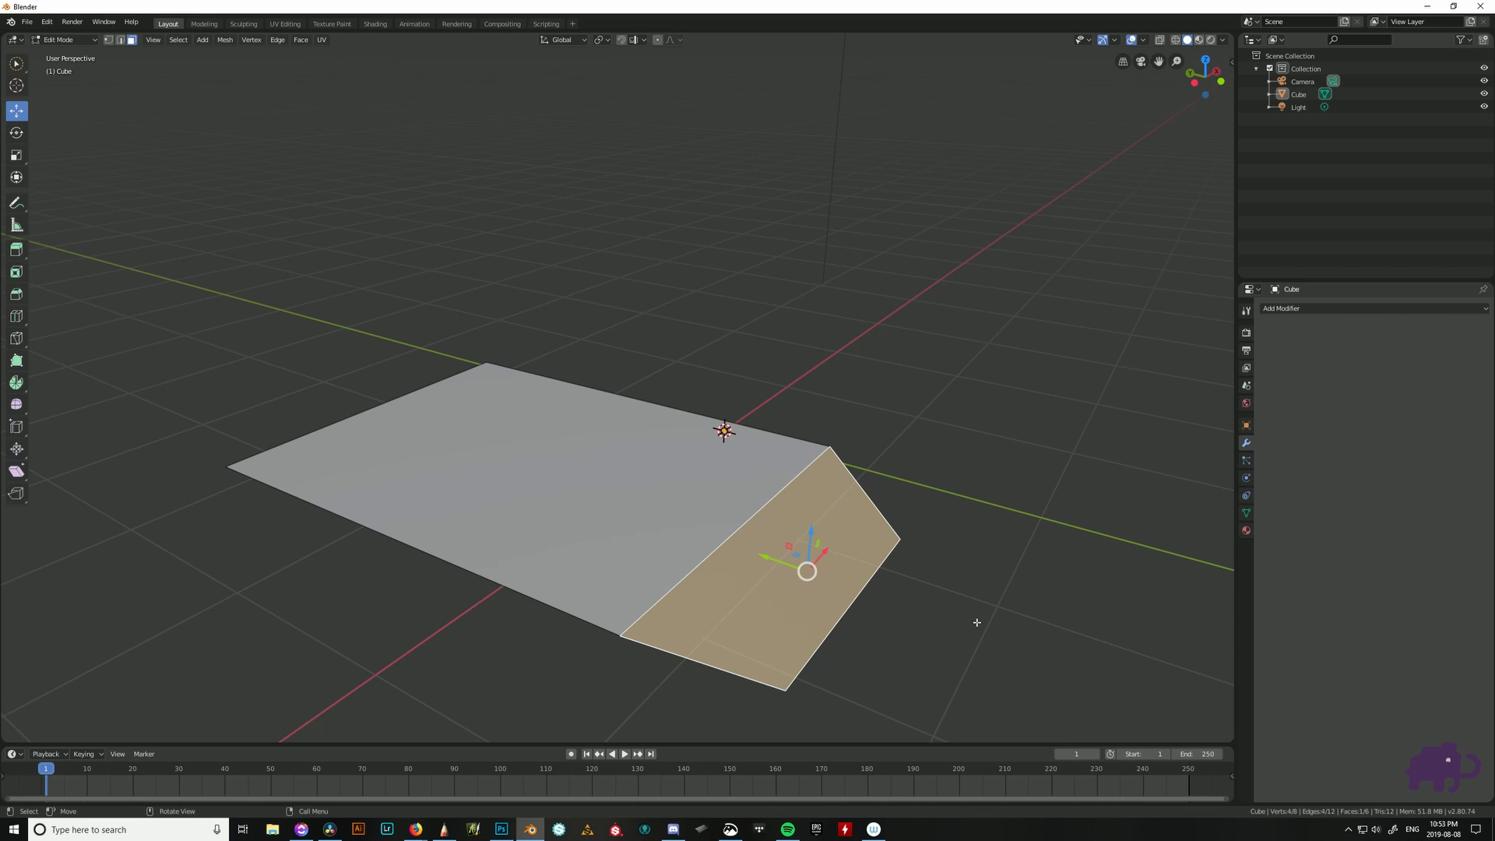
- Switch from Edit Mode to Object Mode and clear the object selection
{"action": "middle_click_drag", "start_coordinate": [977, 622], "coordinate": [447, 563]}
{"action": "key", "text": "Tab"}
{"action": "left_click", "coordinate": [952, 535]}
- Select the deformed cube and move it about -0.295 m along the global Y axis
{"action": "middle_click_drag", "start_coordinate": [1040, 523], "coordinate": [877, 540]}
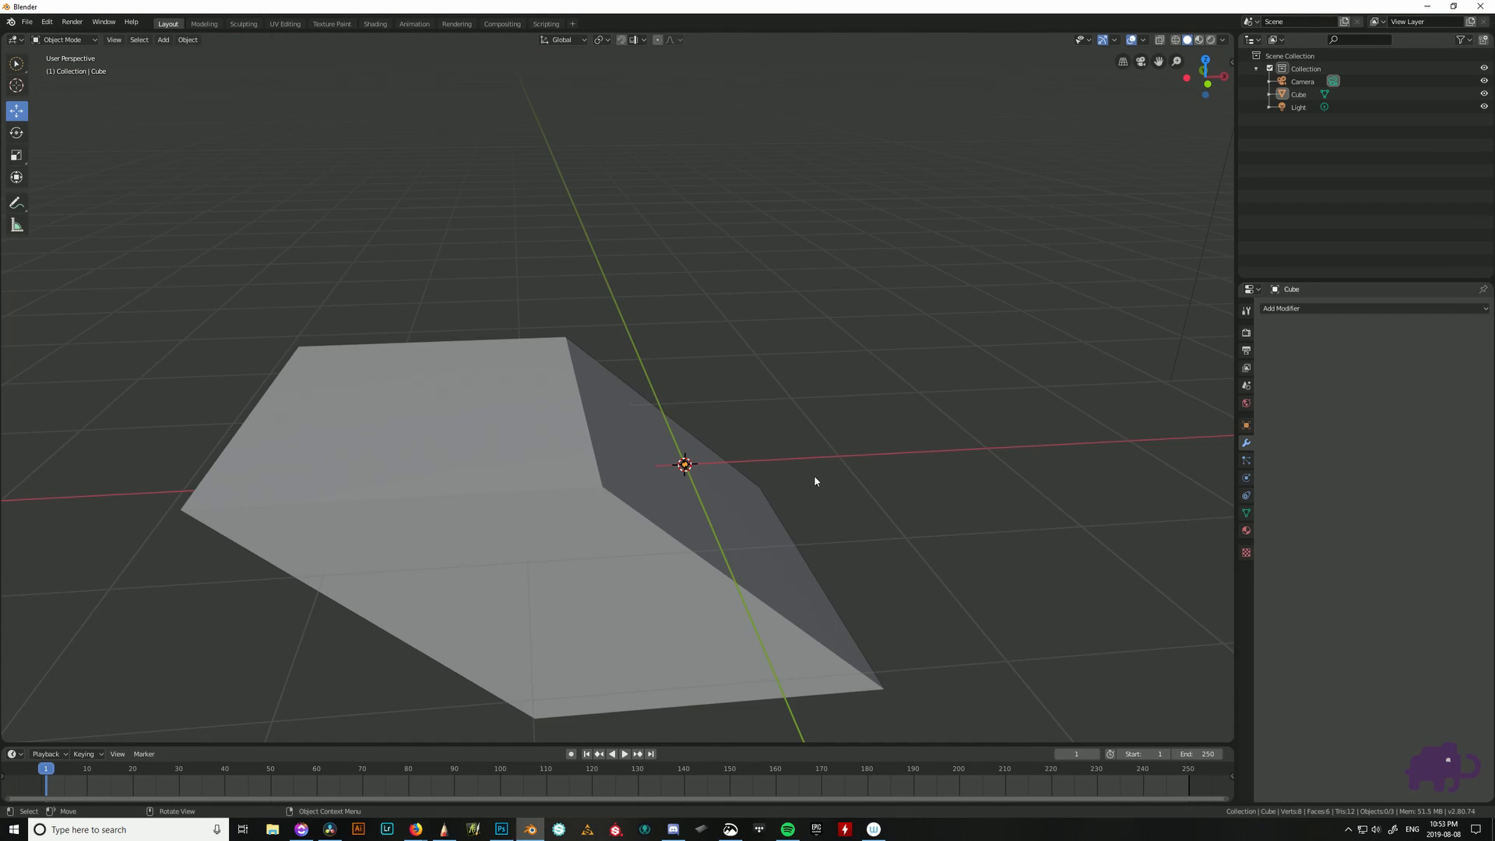
{"action": "middle_click_drag", "start_coordinate": [815, 481], "coordinate": [550, 501]}
{"action": "left_click", "coordinate": [560, 502]}
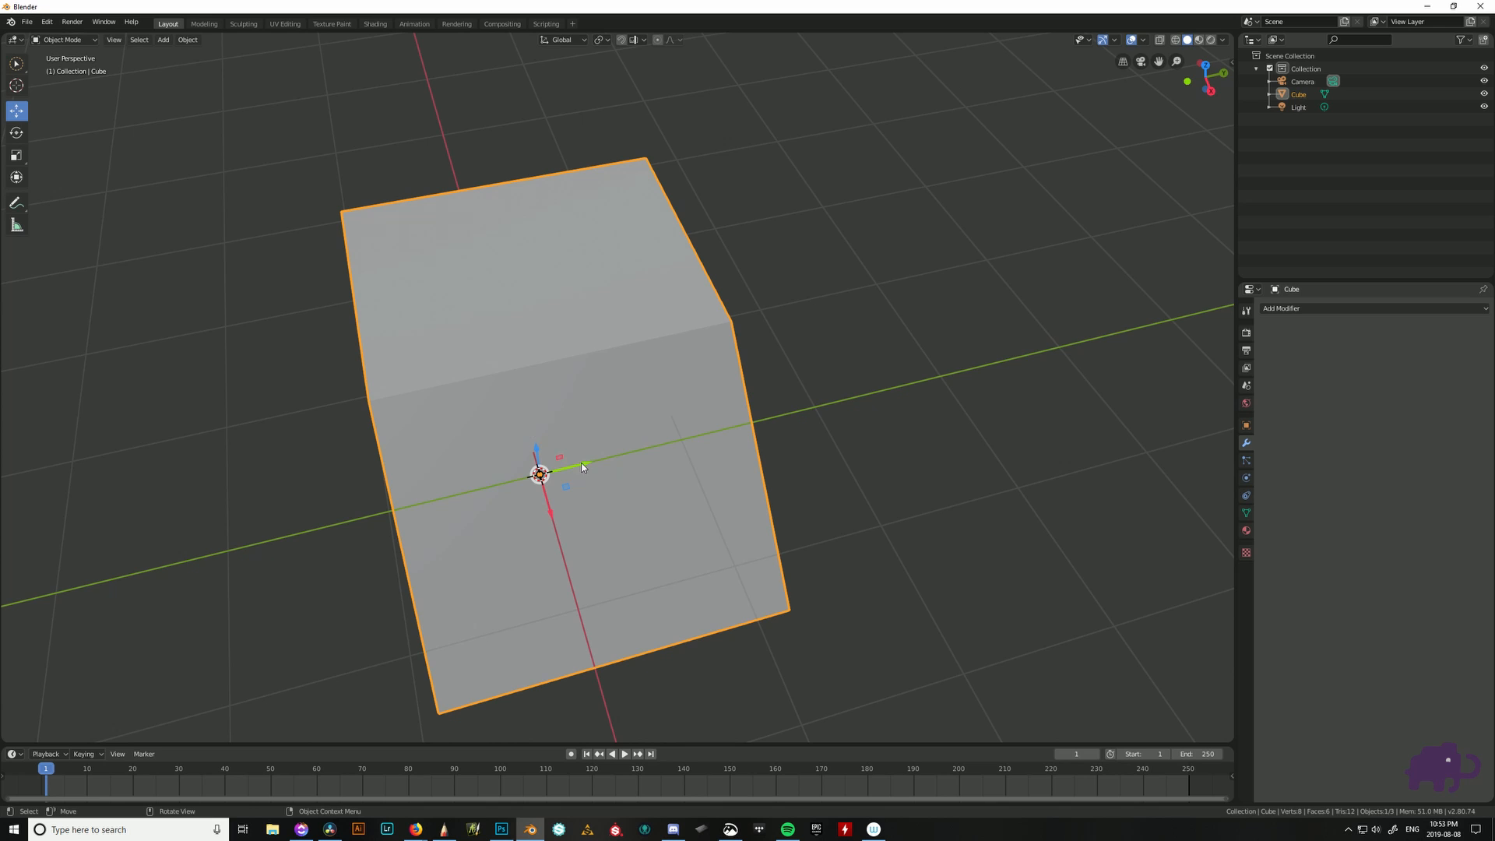
{"action": "left_click_drag", "start_coordinate": [581, 466], "coordinate": [539, 468]}
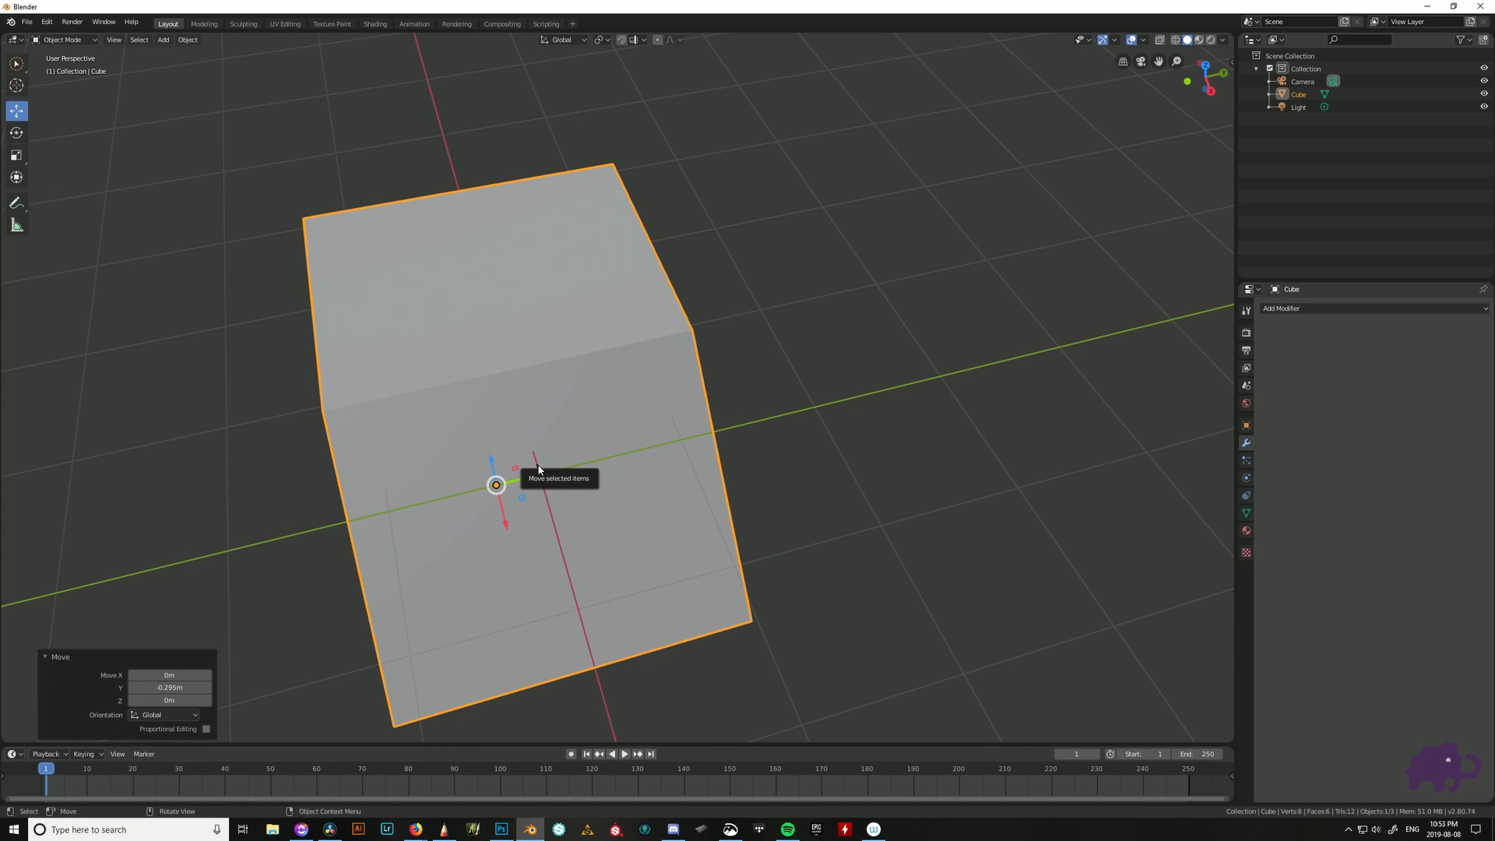
- View the cube from the front, right and top in orthographic projection, finishing on the front view
{"action": "key", "text": "KP_1"}
{"action": "key", "text": "KP_2"}
{"action": "key", "text": "KP_3"}
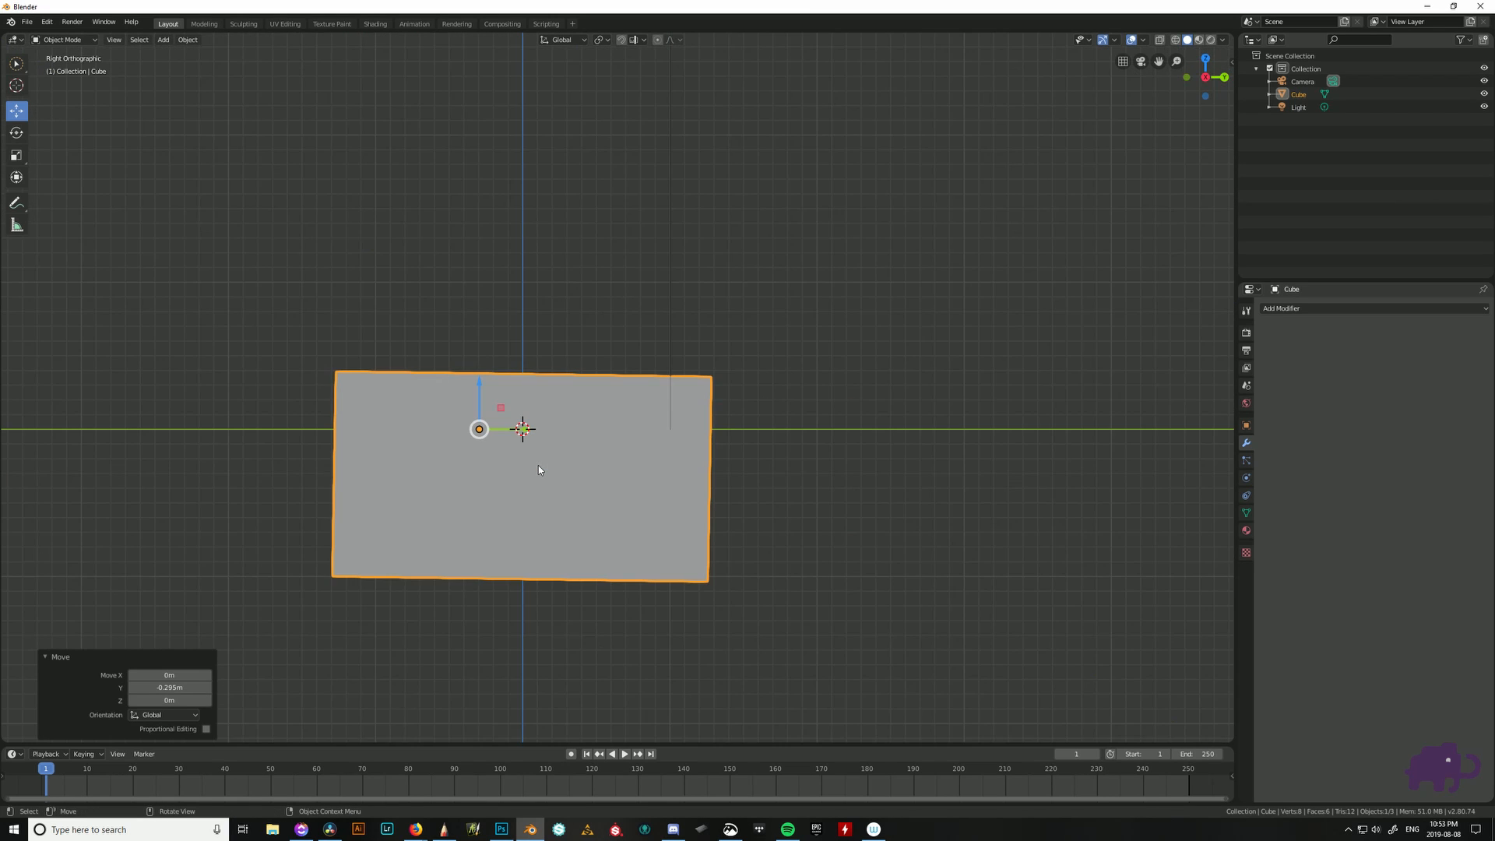
{"action": "key", "text": "KP_7"}
{"action": "key", "text": "KP_7"}
{"action": "key", "text": "KP_1"}
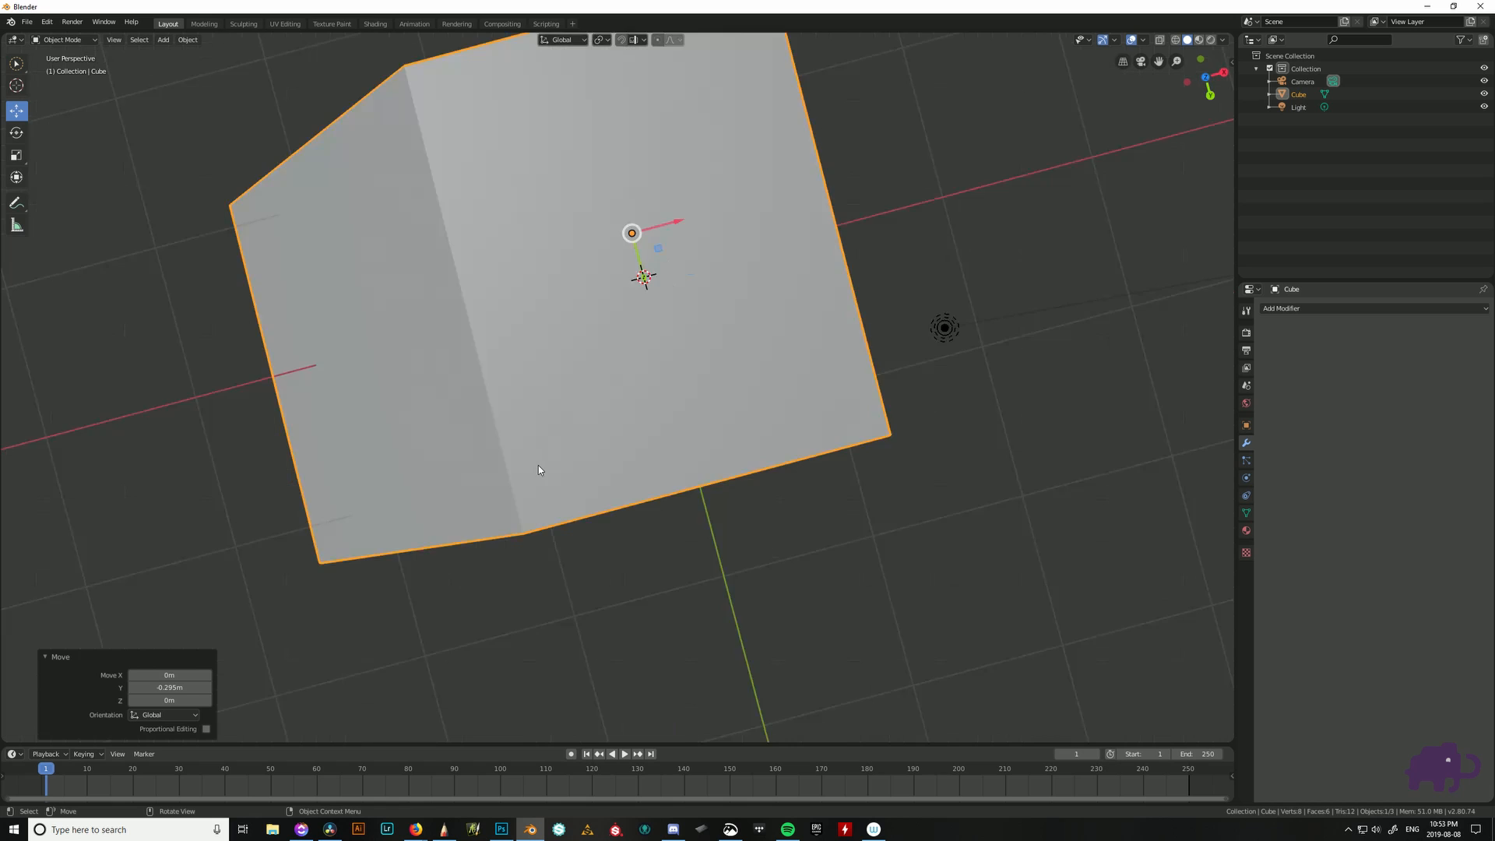
{"action": "middle_click_drag", "start_coordinate": [524, 457], "coordinate": [559, 417]}
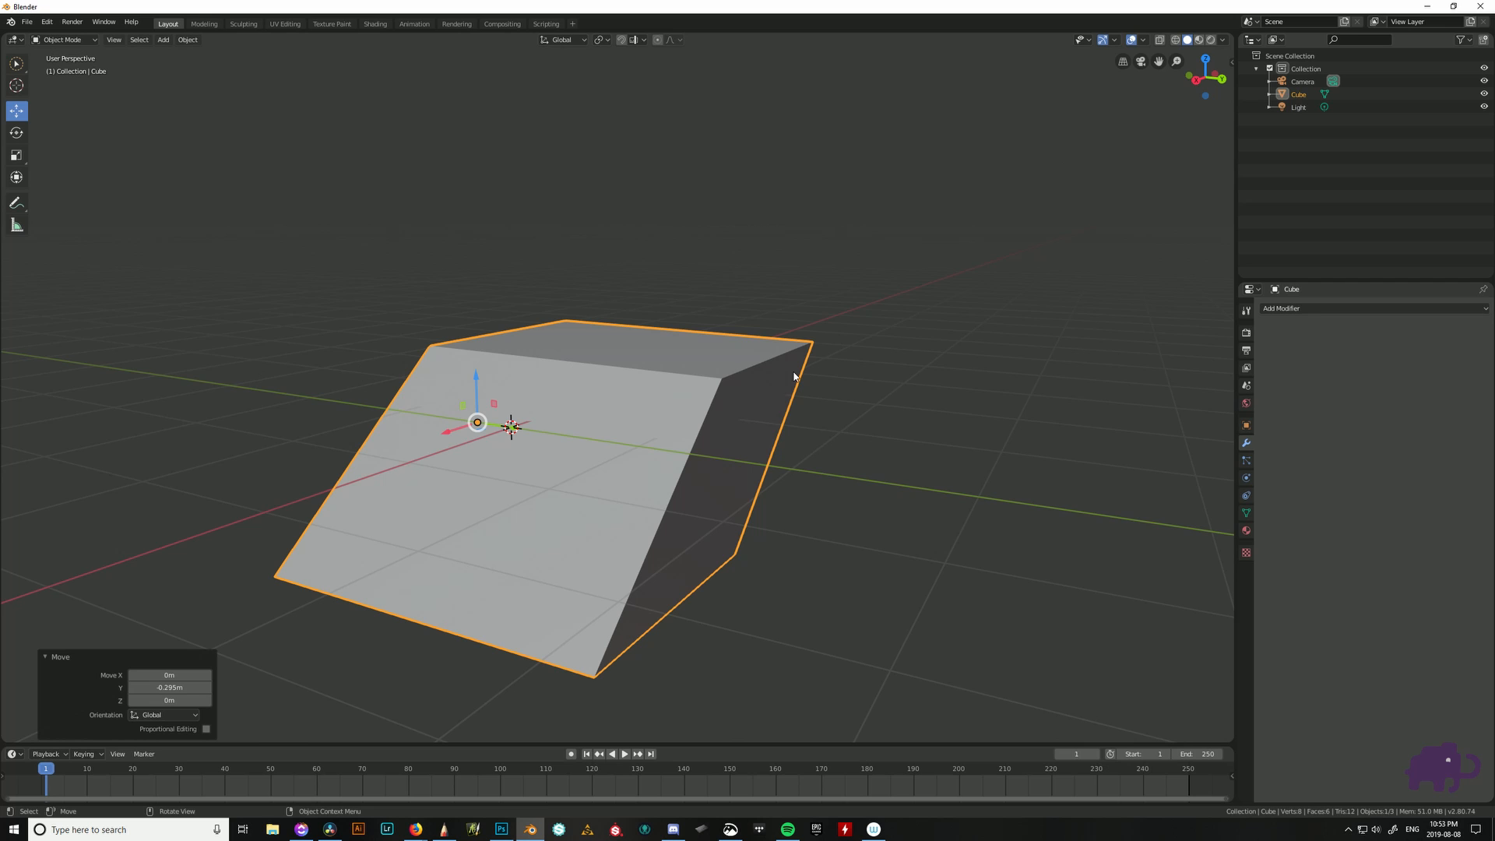
{"action": "key", "text": "KP_1"}
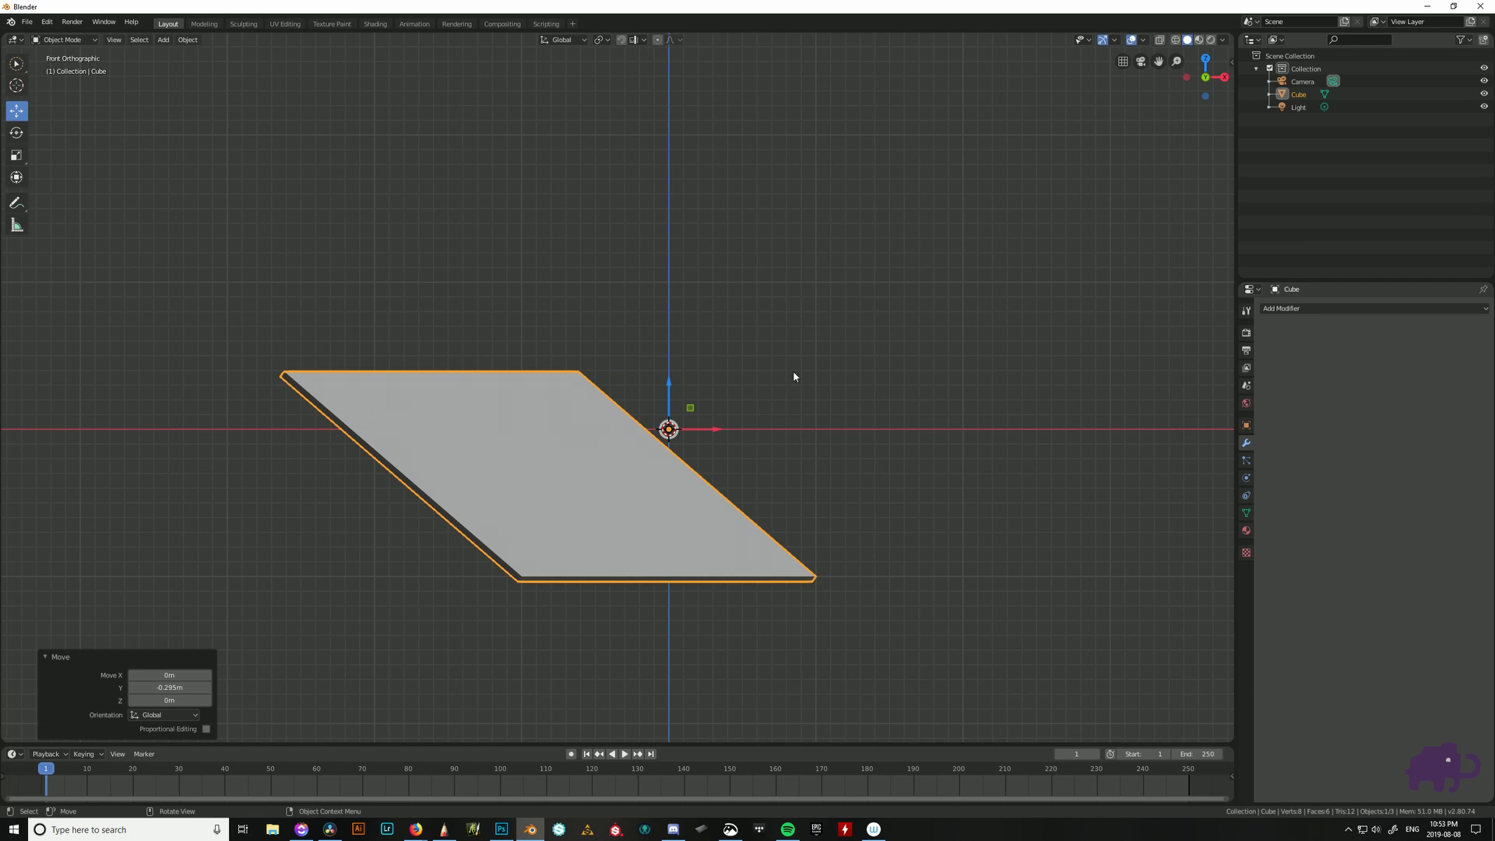
- Switch to the Views slide in Firefox, move its window off this screen, and return to Blender with the cube deselected
{"action": "key", "text": "alt+Tab"}
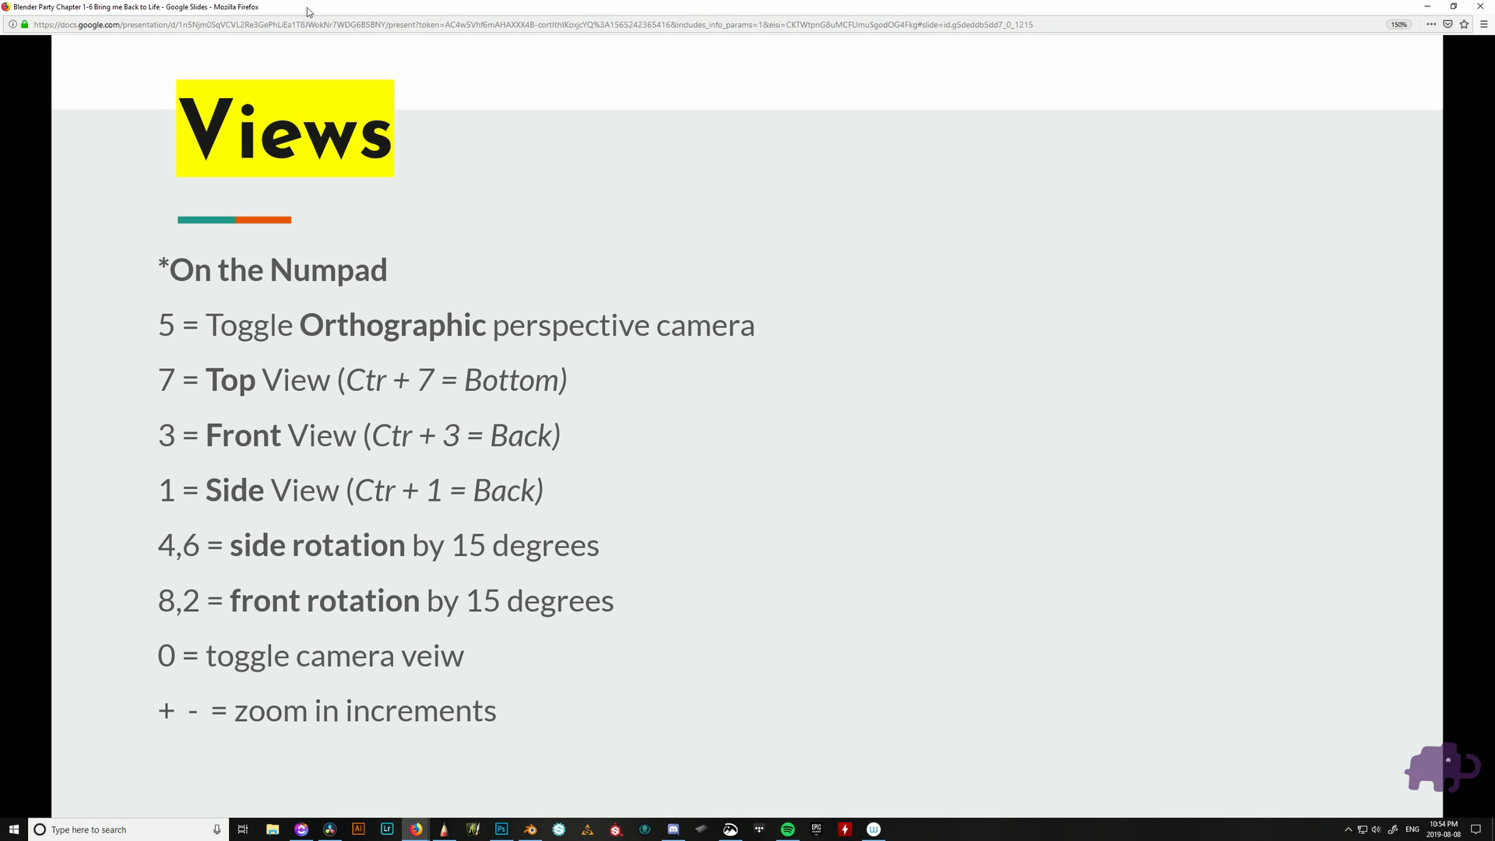
{"action": "left_click_drag", "start_coordinate": [306, 7], "coordinate": [0, 49]}
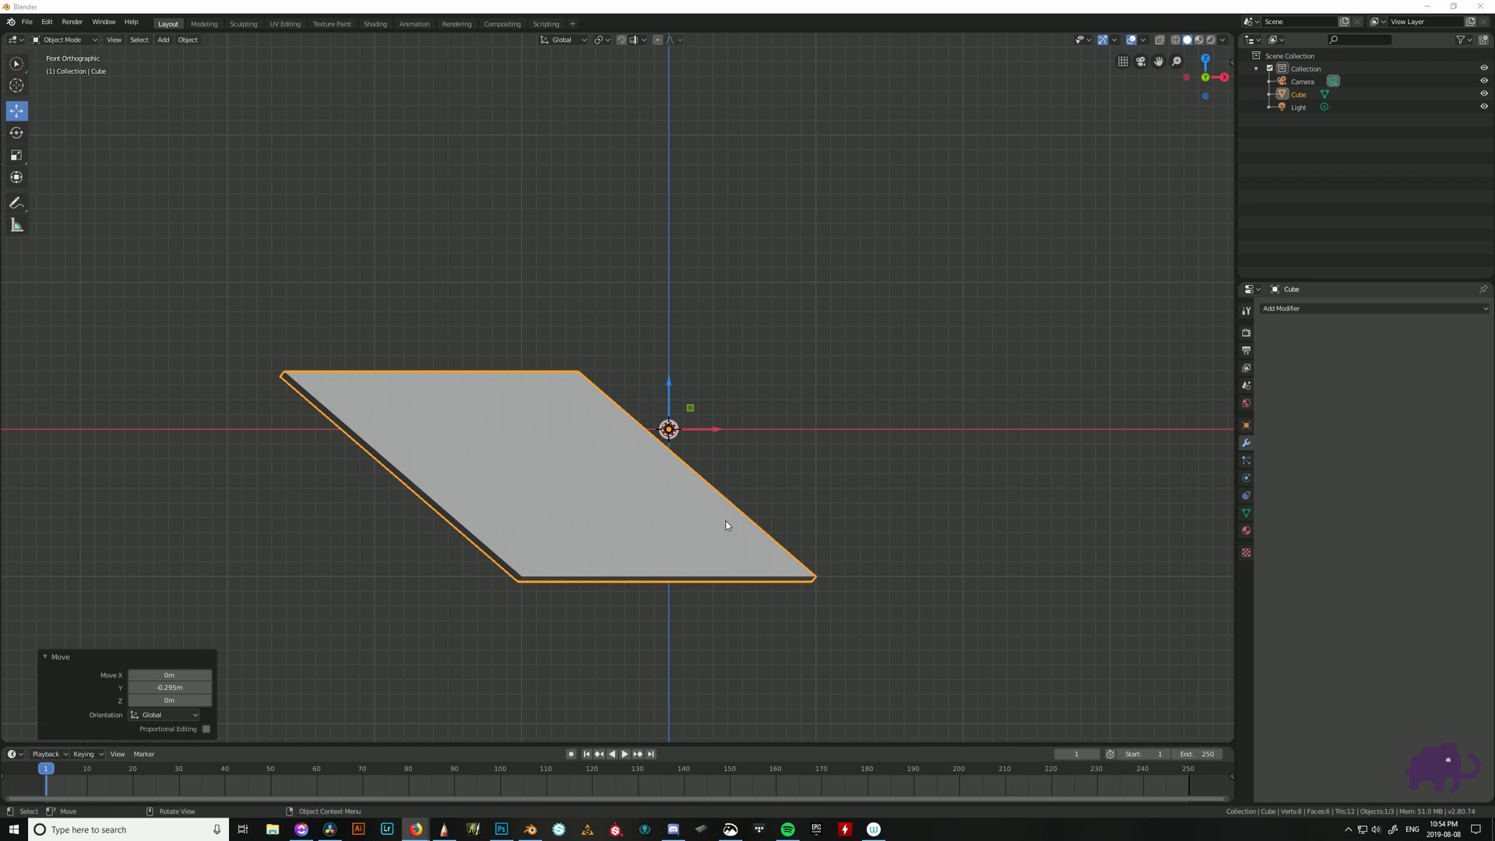
{"action": "left_click", "coordinate": [815, 458]}
- Alternate repeatedly between the top and front orthographic views to compare the cube's shape
{"action": "key", "text": "KP_7"}
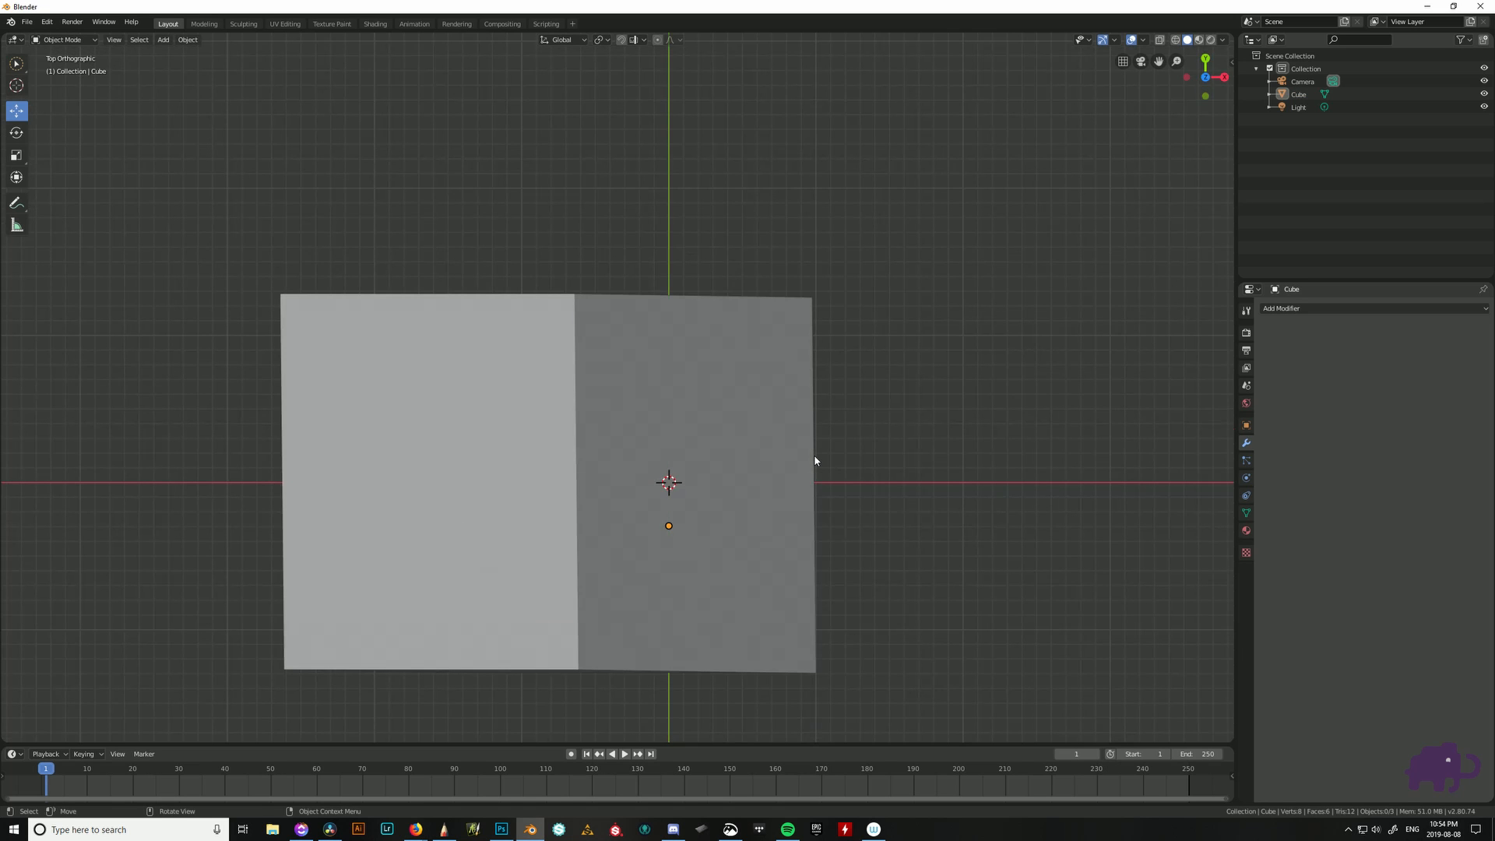
{"action": "key", "text": "KP_1"}
{"action": "key", "text": "KP_7"}
{"action": "key", "text": "KP_1"}
{"action": "key", "text": "KP_7"}
{"action": "key", "text": "KP_1"}
{"action": "key", "text": "KP_7"}
{"action": "key", "text": "KP_1"}
{"action": "key", "text": "KP_7"}
- Show the cube in the bottom orthographic view and flip to the opposite side three times
{"action": "key", "text": "ctrl+KP_7"}
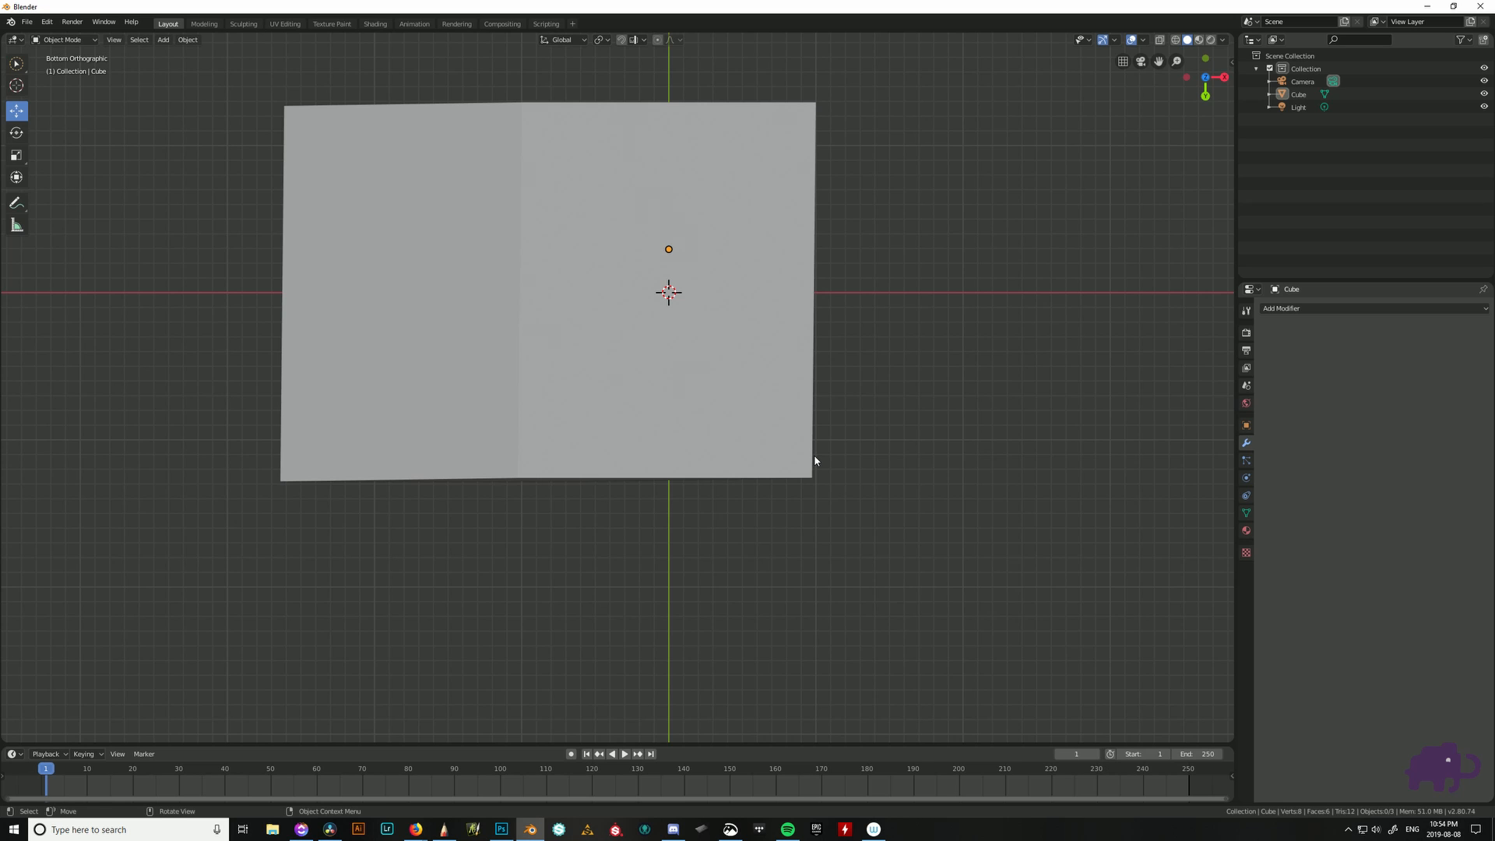
{"action": "key", "text": "KP_9"}
{"action": "key", "text": "KP_9"}
{"action": "key", "text": "KP_9"}
- Go through the front, top, bottom and right orthographic views of the cube, finishing on the right view
{"action": "key", "text": "KP_1"}
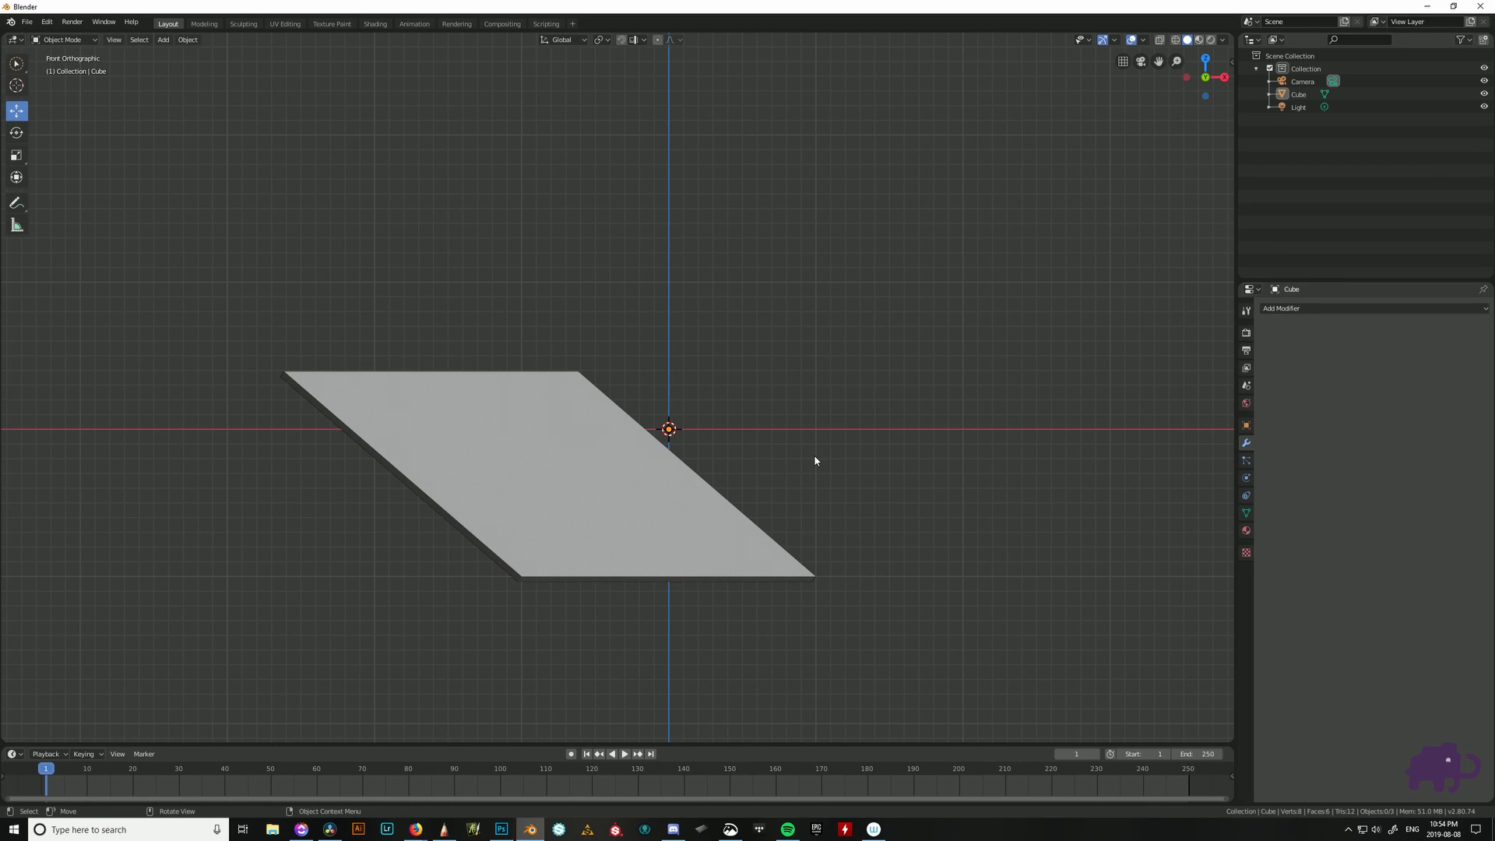
{"action": "key", "text": "KP_7"}
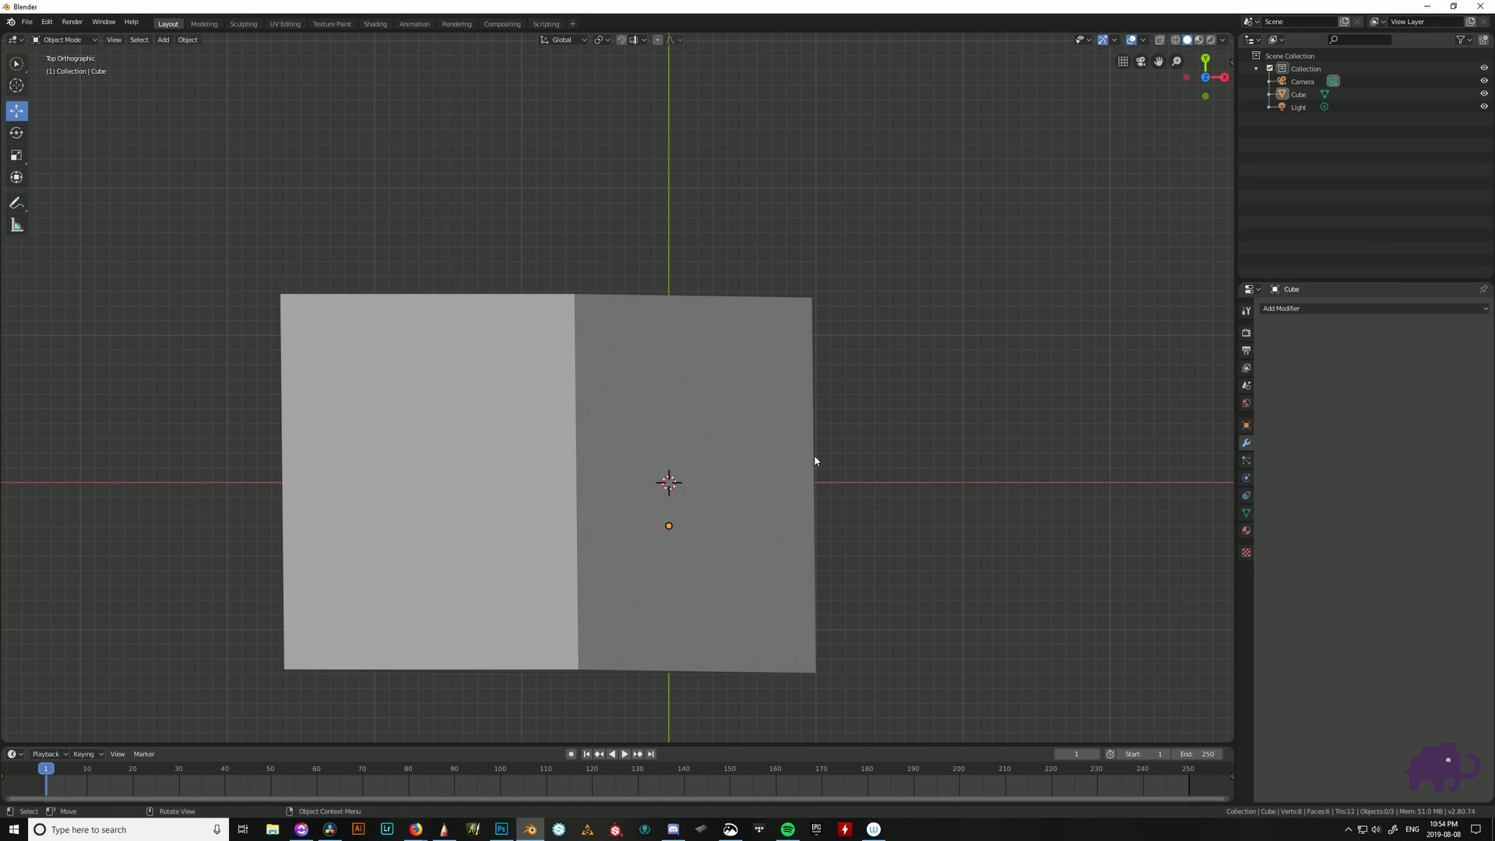
{"action": "key", "text": "ctrl+KP_7"}
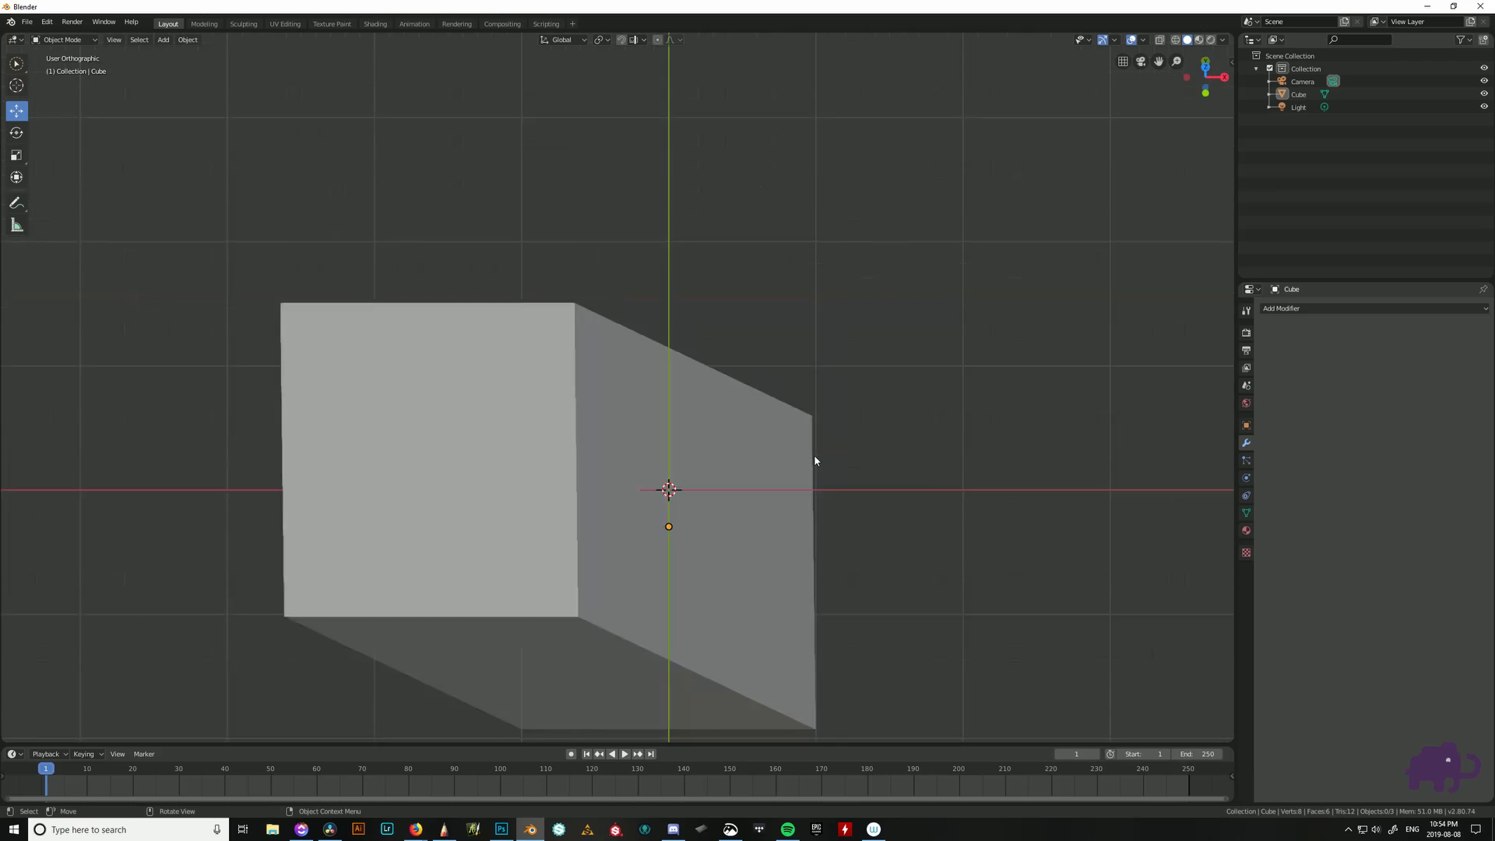
{"action": "key", "text": "KP_3"}
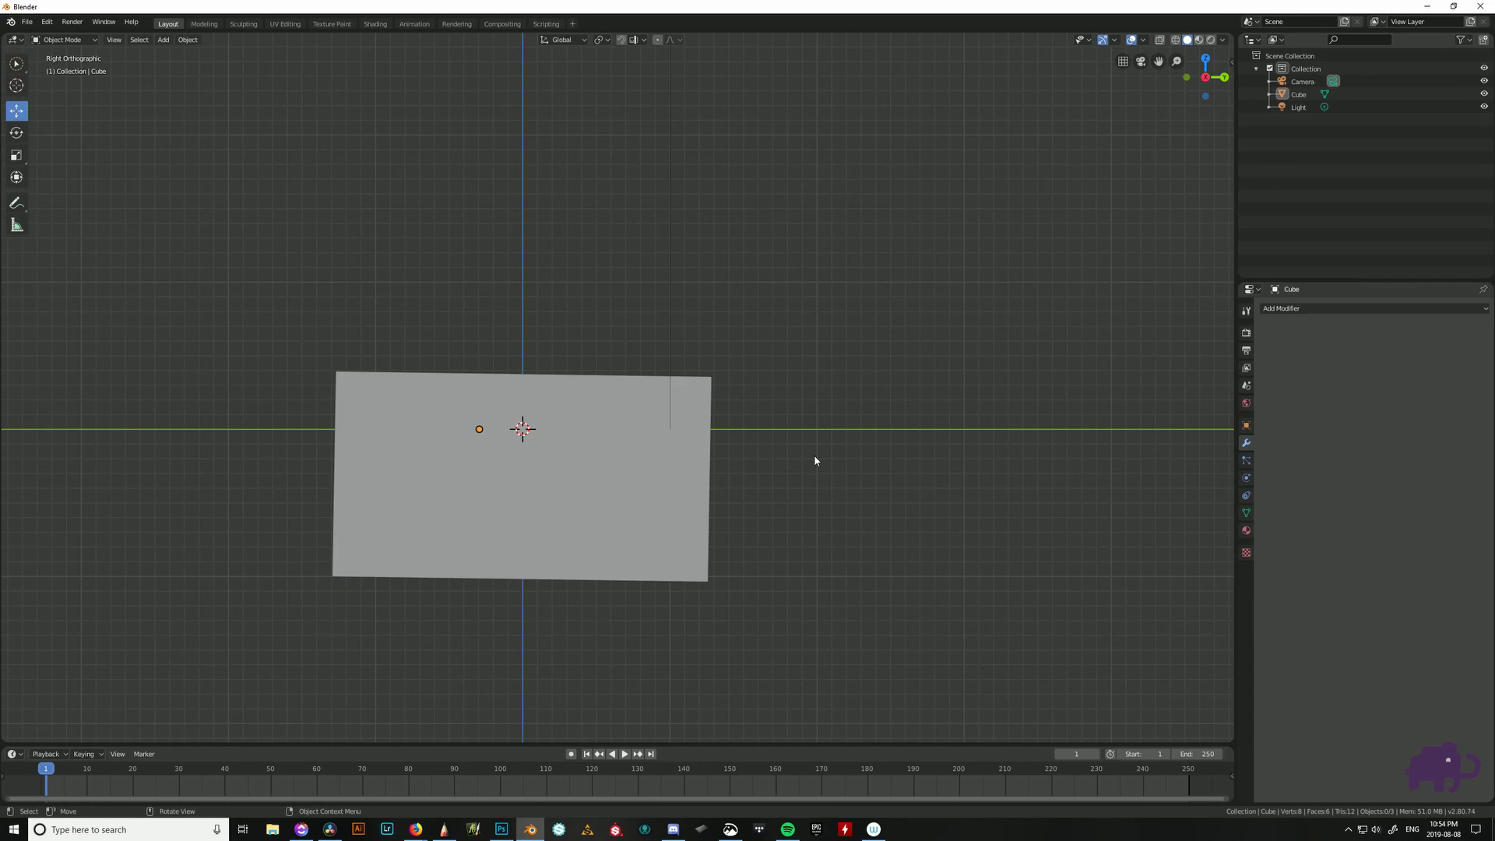
{"action": "key", "text": "KP_1"}
{"action": "key", "text": "KP_3"}
{"action": "key", "text": "ctrl+KP_7"}
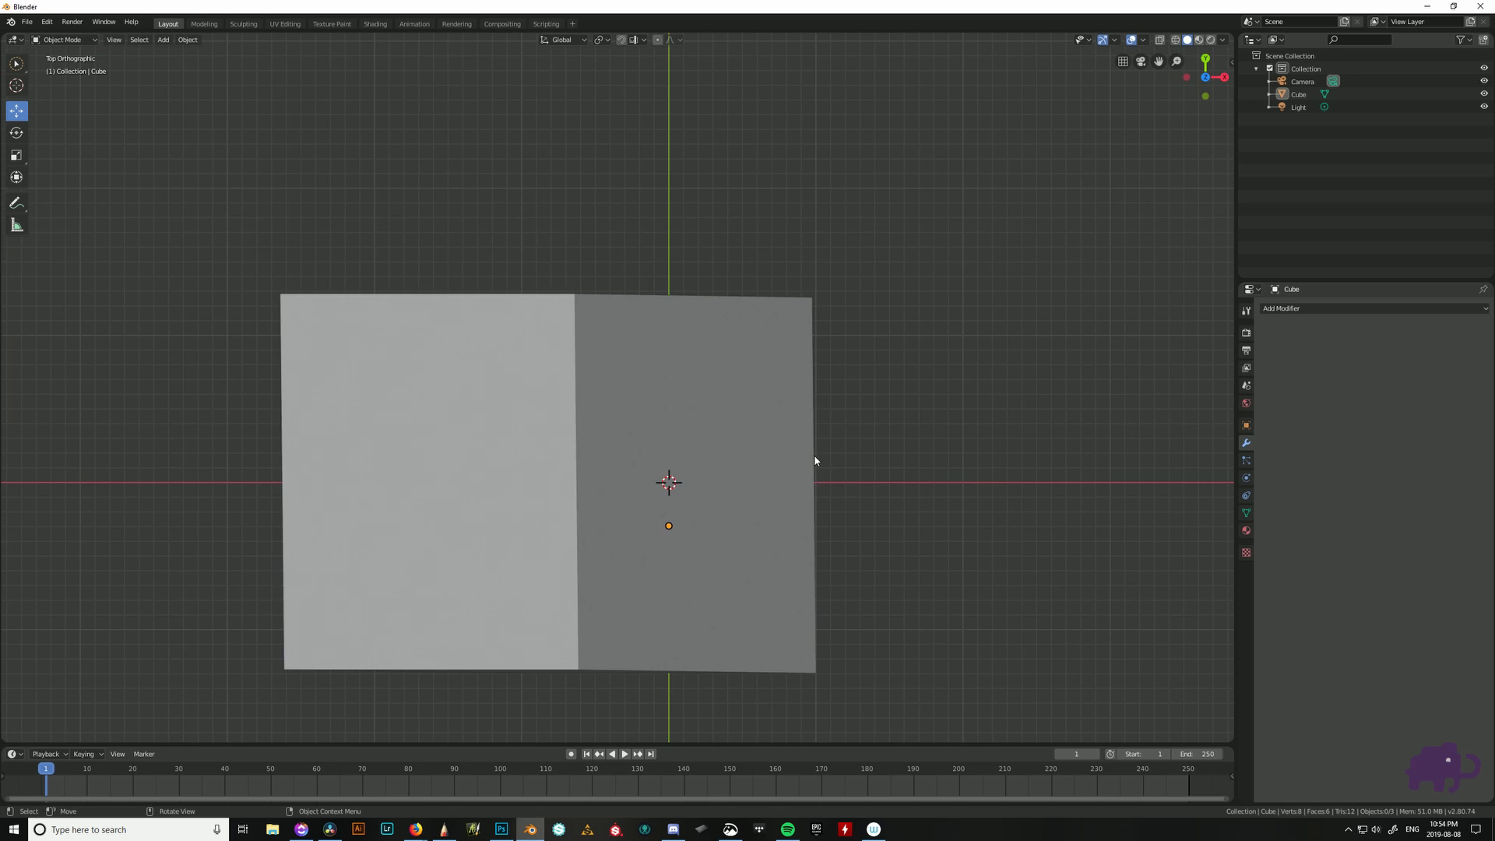
{"action": "key", "text": "KP_3"}
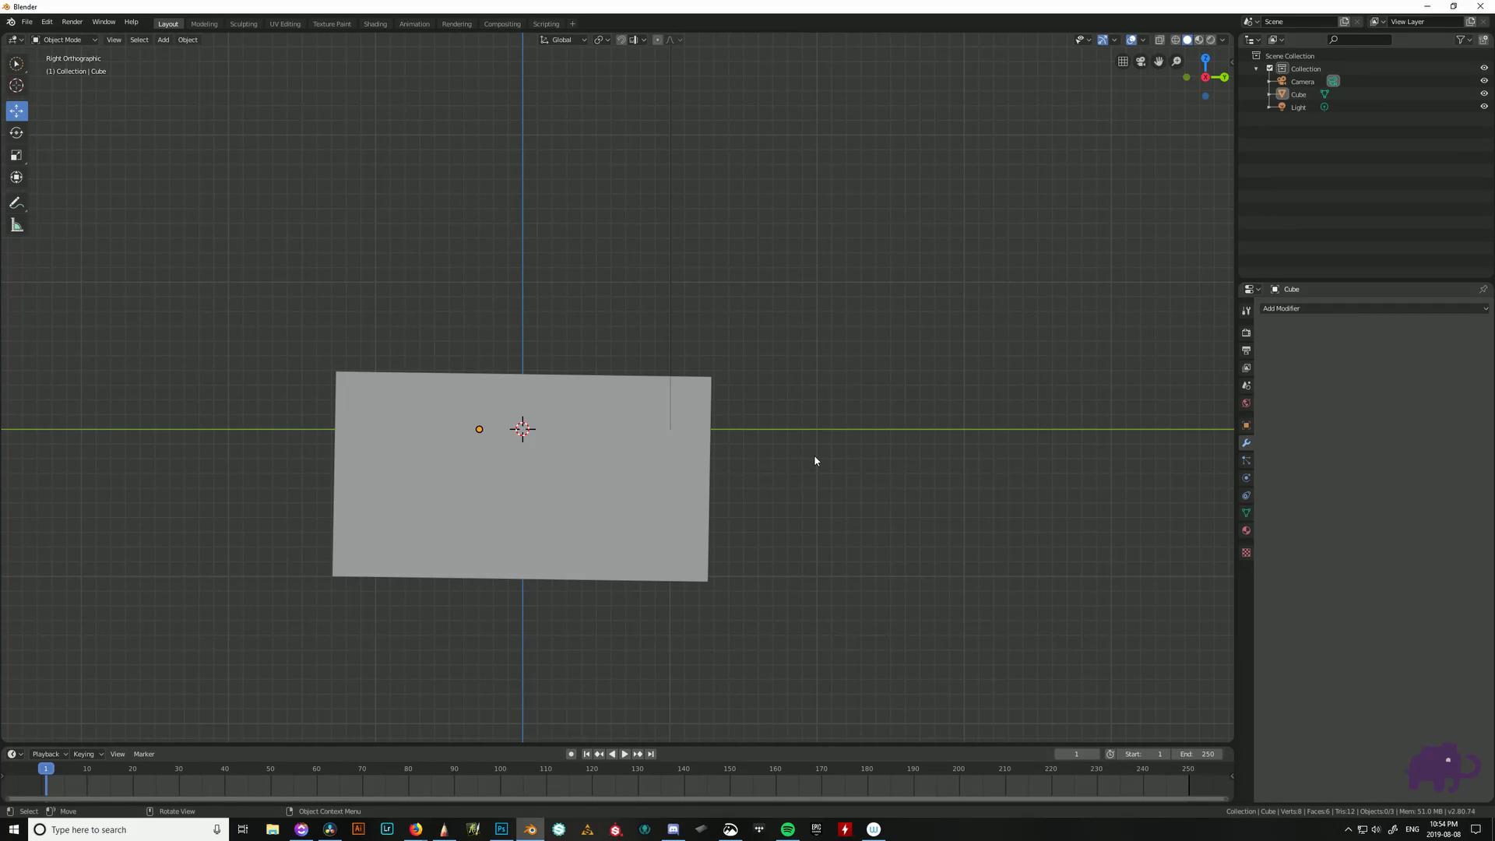
- Toggle the projection between orthographic and perspective, and view the cube from the bottom, front, right and left
{"action": "key", "text": "KP_5"}
{"action": "key", "text": "KP_5"}
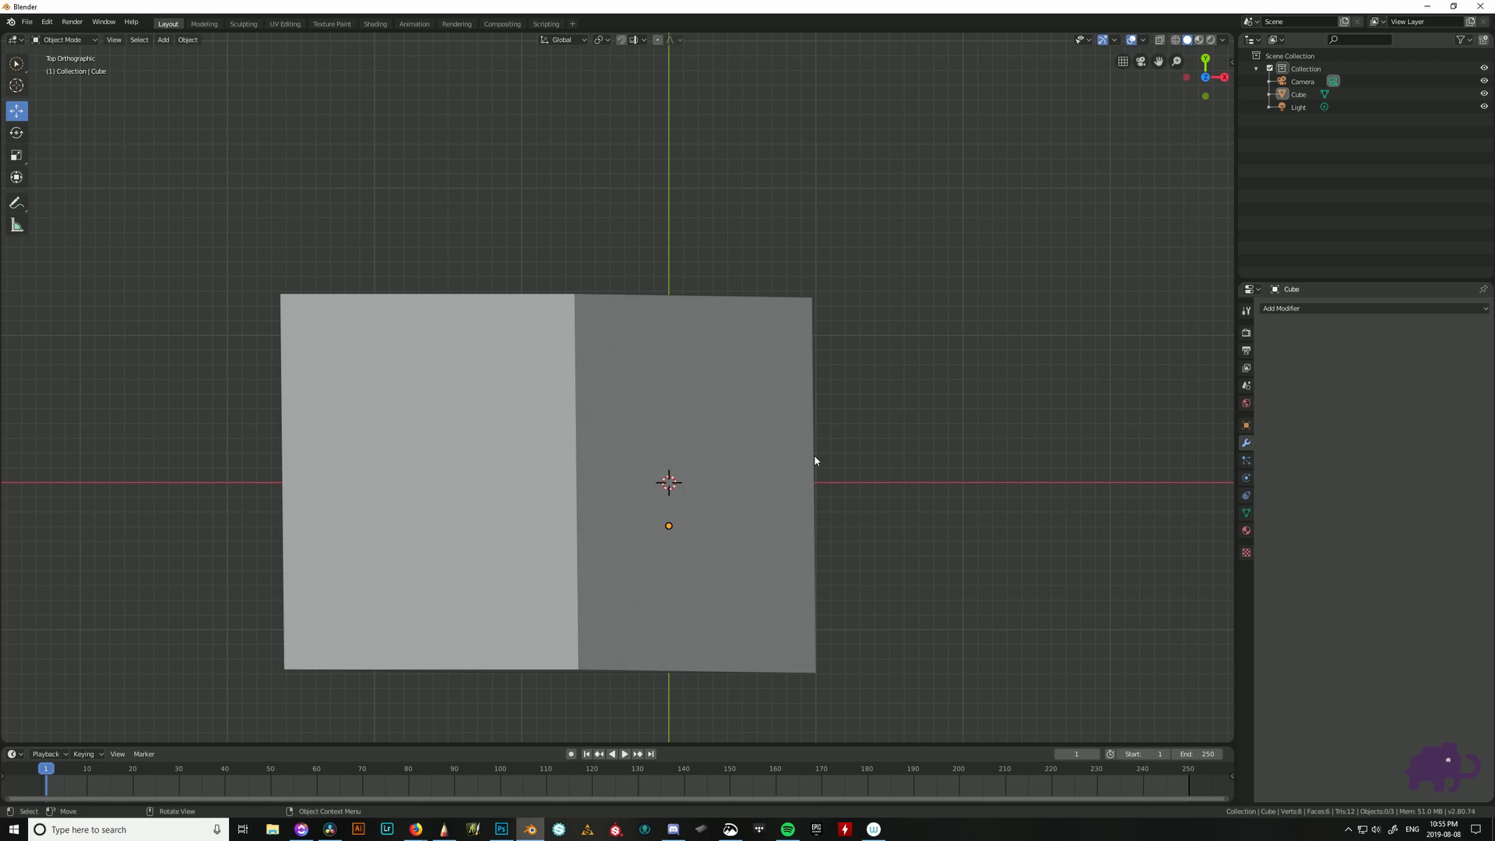
{"action": "key", "text": "ctrl+KP_7"}
{"action": "key", "text": "KP_3"}
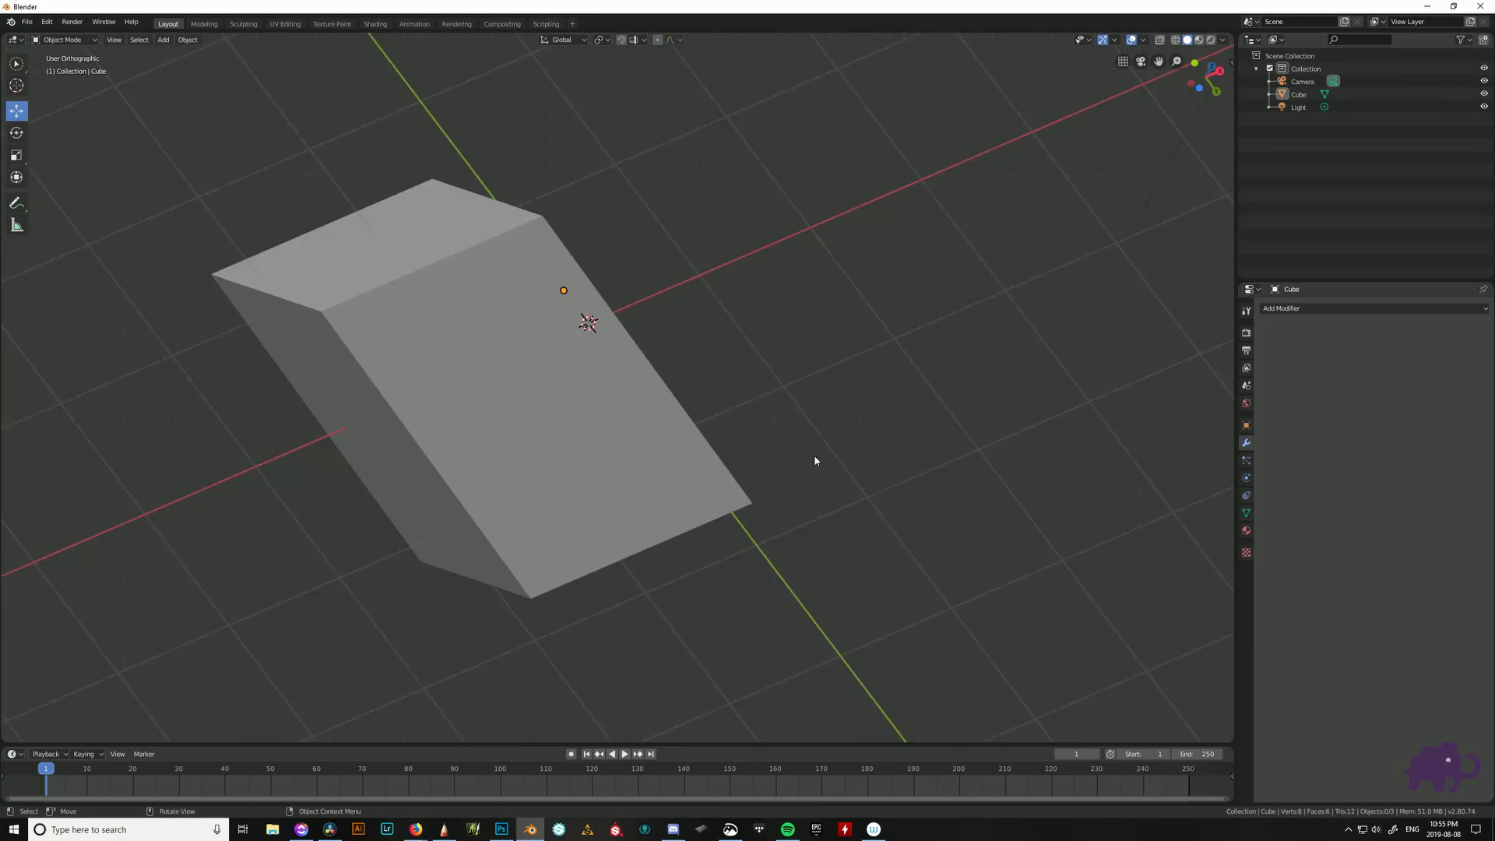
{"action": "key", "text": "KP_1"}
{"action": "key", "text": "KP_3"}
{"action": "key", "text": "ctrl+KP_3"}
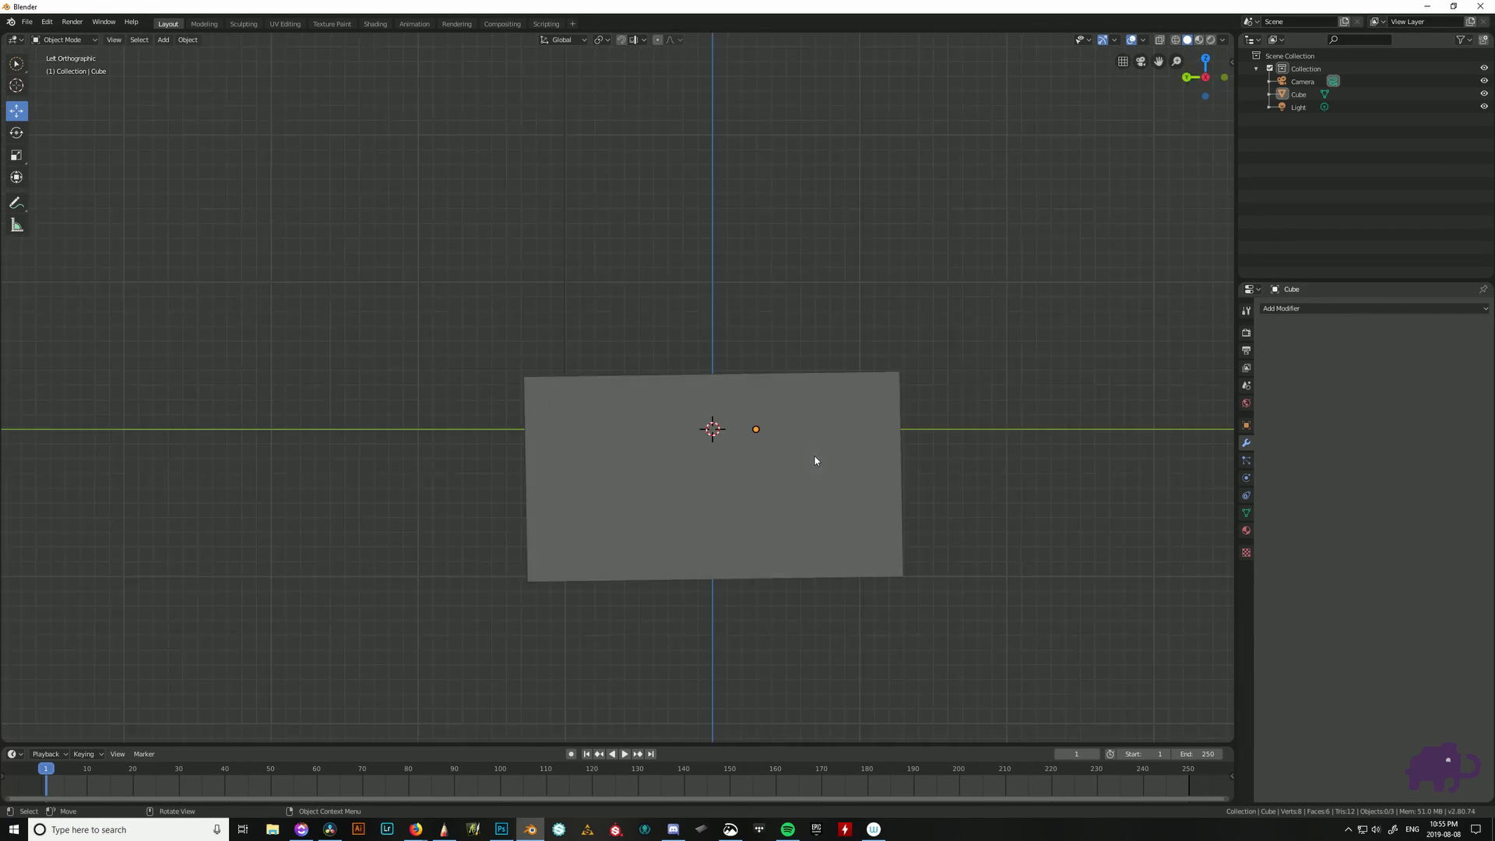
- Starting from the top view, rotate the viewport vertically around the cube in repeated 15-degree increments
{"action": "key", "text": "KP_7"}
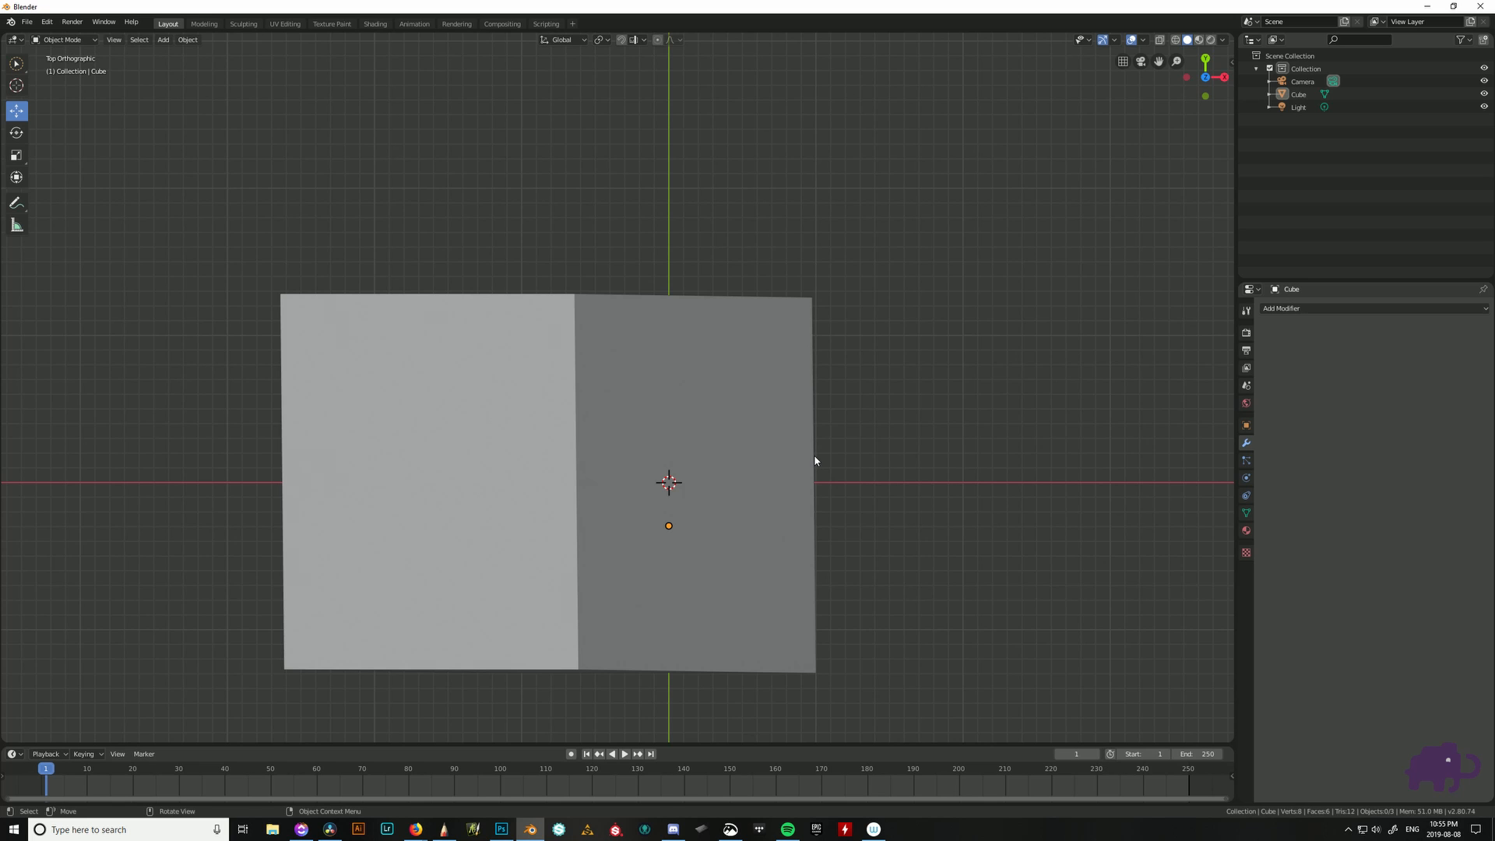
{"action": "key", "text": "KP_8"}
{"action": "key", "text": "KP_8"}
{"action": "key", "text": "KP_8"}
{"action": "key", "text": "KP_8"}
{"action": "key", "text": "KP_8"}
{"action": "key", "text": "KP_8"}
{"action": "key", "text": "KP_8"}
{"action": "key", "text": "KP_8"}
{"action": "key", "text": "KP_8"}
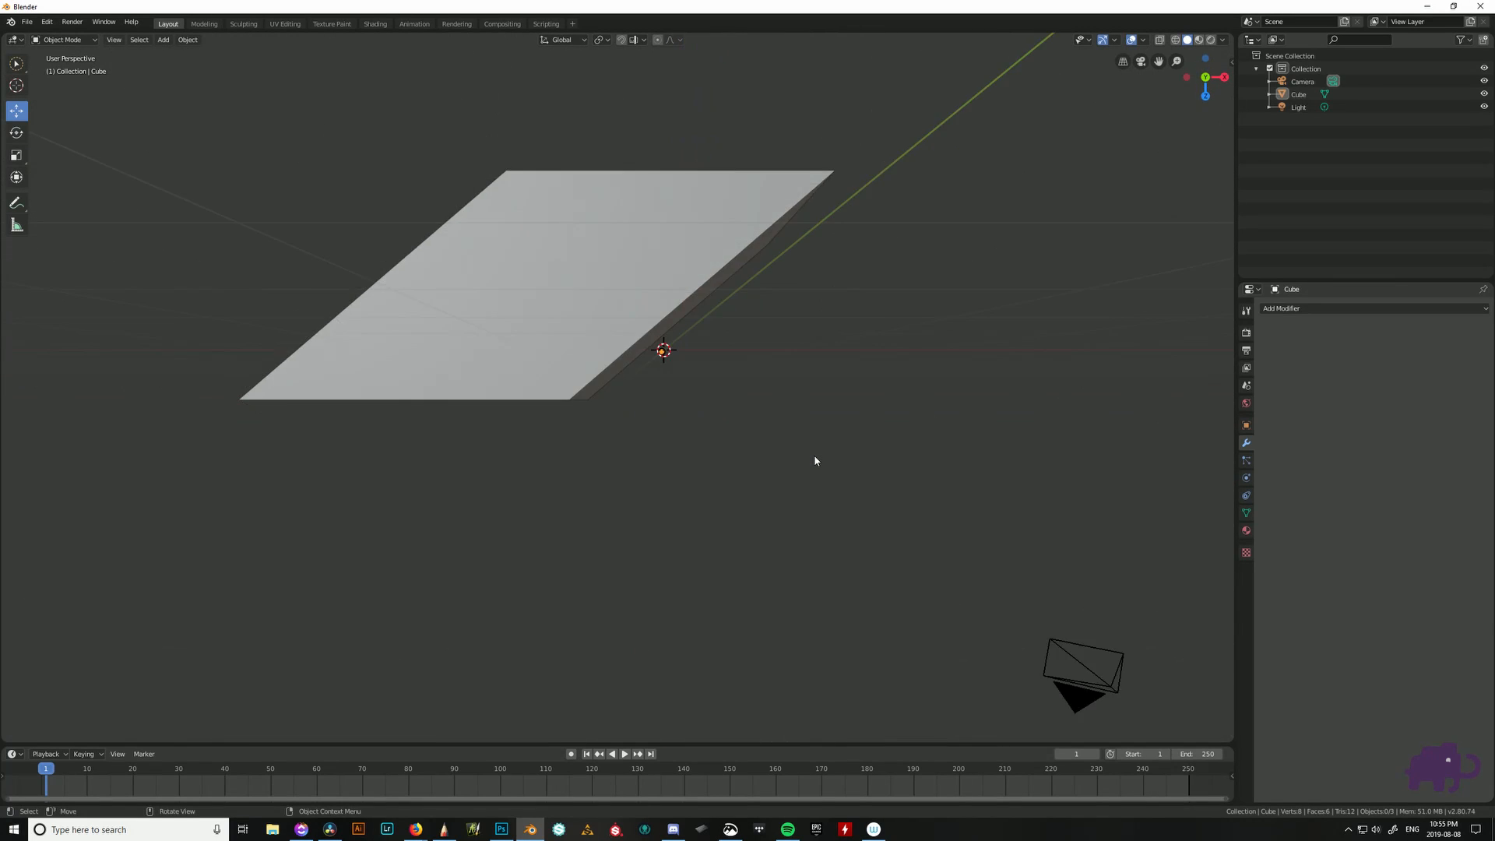
{"action": "key", "text": "KP_8"}
{"action": "key", "text": "KP_8"}
{"action": "key", "text": "KP_8"}
{"action": "key", "text": "KP_8"}
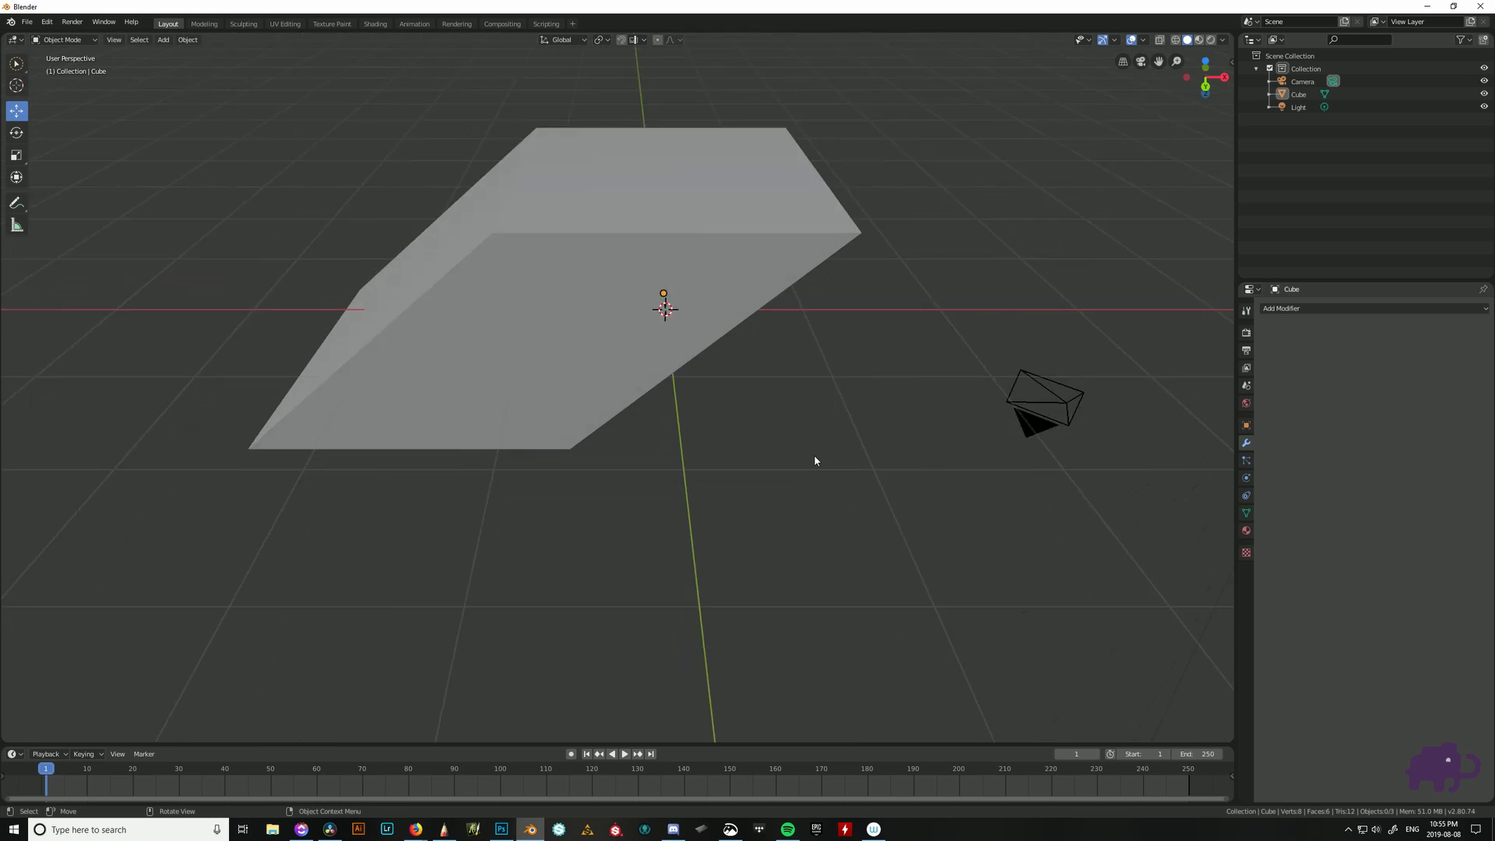
- Keep rotating the viewport upward in 15-degree increments until the cube is seen almost level with the grid
{"action": "key", "text": "KP_8"}
{"action": "key", "text": "KP_8"}
{"action": "key", "text": "KP_8"}
{"action": "key", "text": "KP_8"}
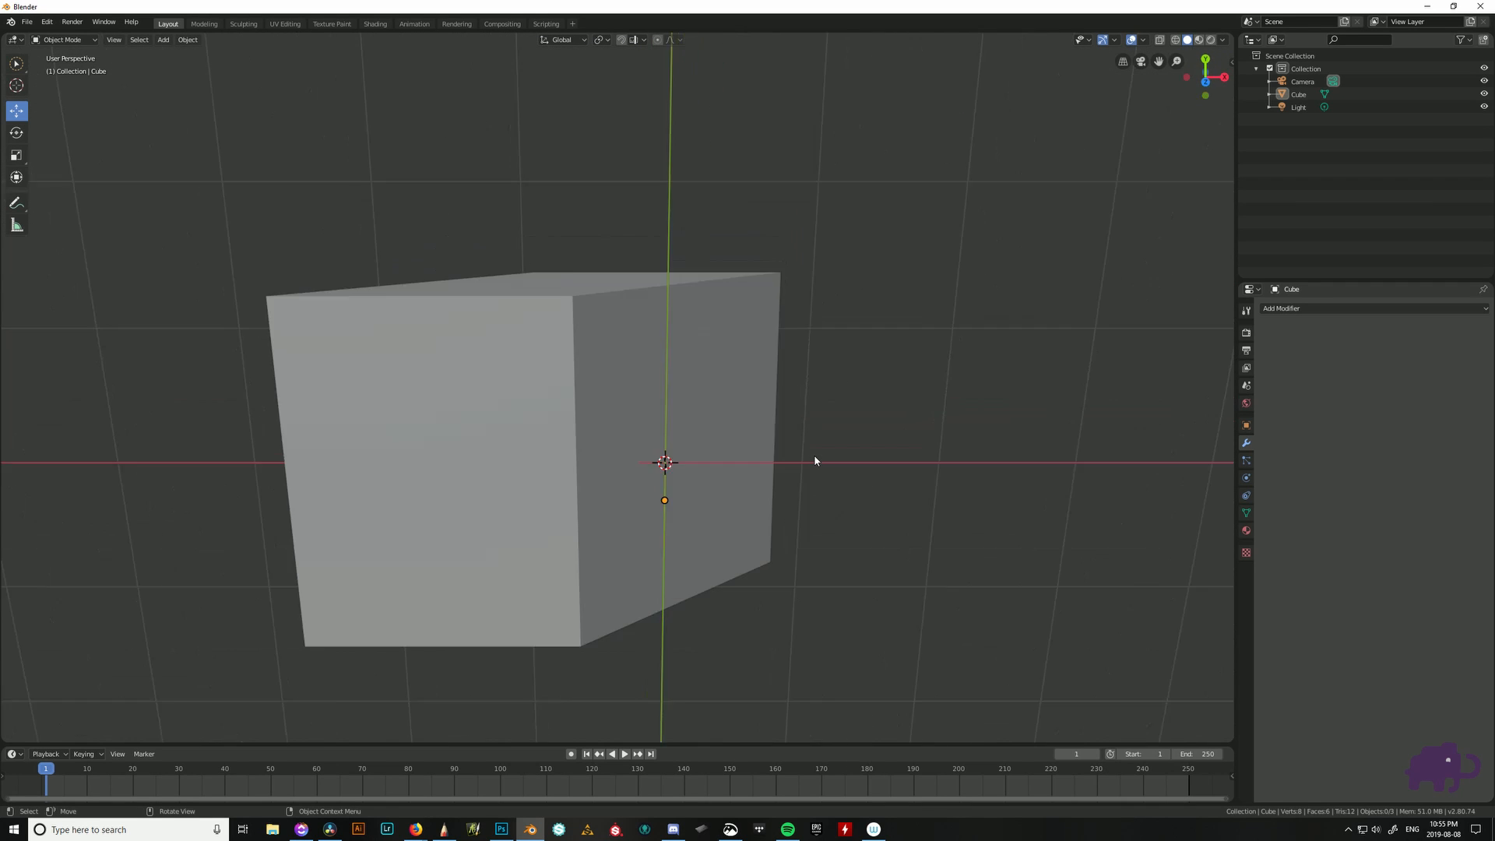
{"action": "key", "text": "KP_8"}
{"action": "key", "text": "KP_8"}
{"action": "key", "text": "KP_8"}
{"action": "key", "text": "KP_8"}
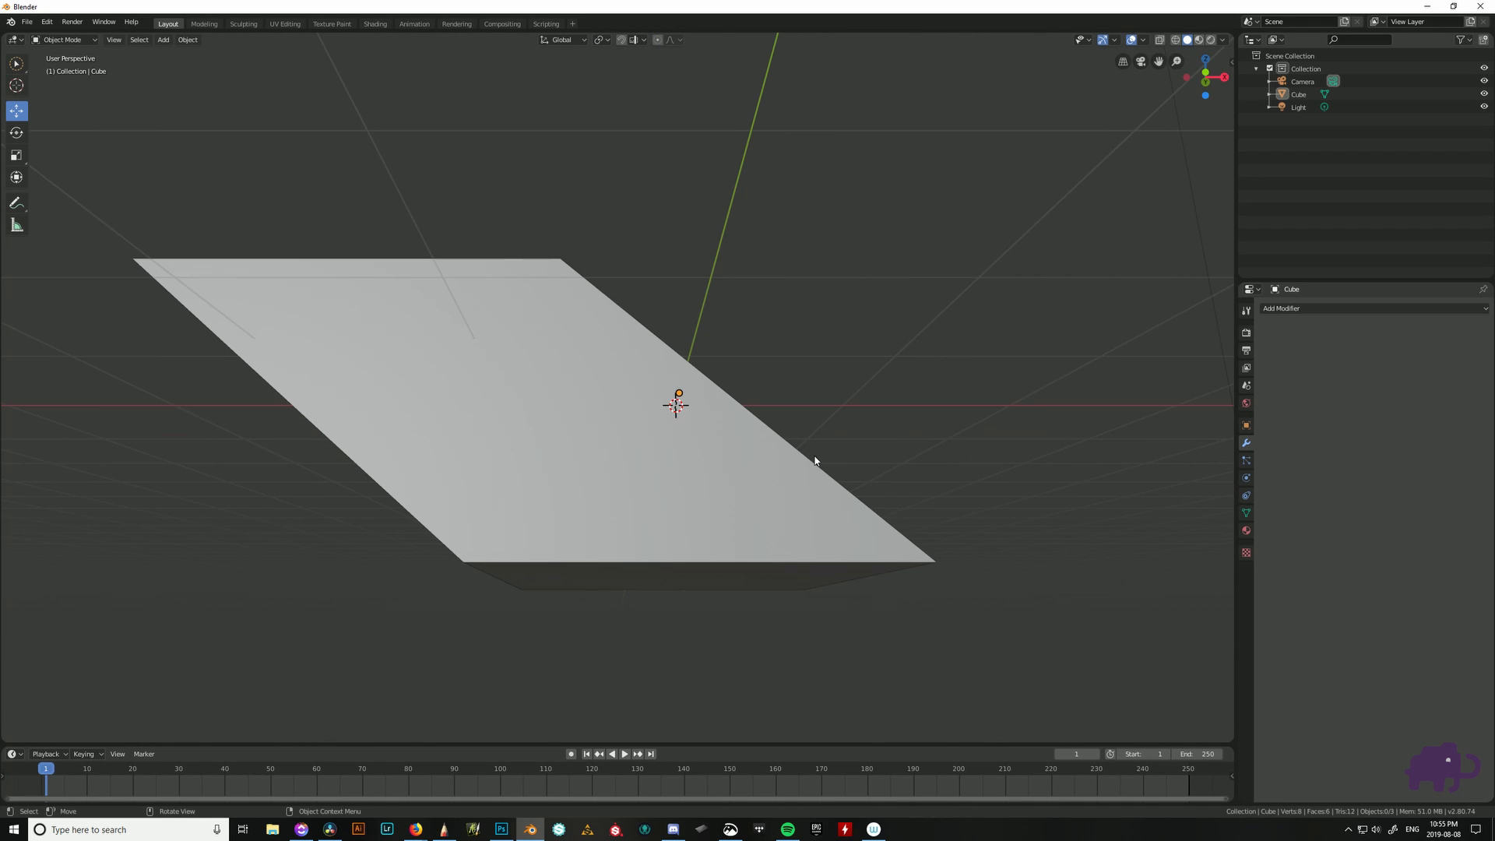
{"action": "key", "text": "KP_8"}
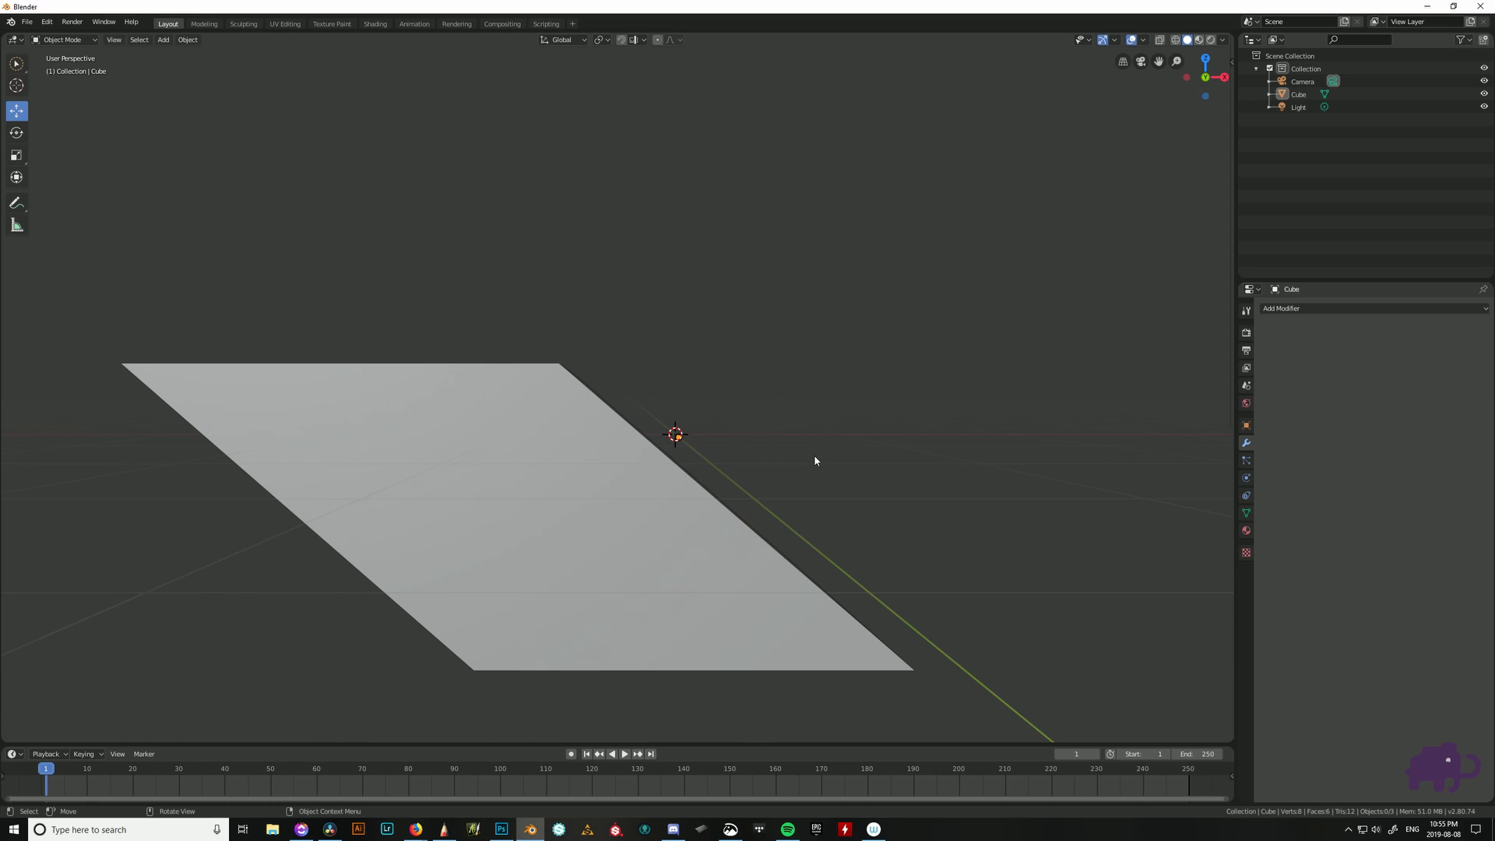
- Rotate the viewport horizontally around the cube in repeated 15-degree increments
{"action": "key", "text": "KP_4"}
{"action": "key", "text": "KP_4"}
{"action": "key", "text": "KP_4"}
{"action": "key", "text": "KP_4"}
{"action": "key", "text": "KP_4"}
{"action": "key", "text": "KP_4"}
{"action": "key", "text": "KP_4"}
{"action": "key", "text": "KP_4"}
{"action": "key", "text": "KP_4"}
{"action": "key", "text": "KP_4"}
{"action": "key", "text": "KP_4"}
{"action": "key", "text": "KP_4"}
{"action": "key", "text": "KP_4"}
{"action": "key", "text": "KP_4"}
{"action": "key", "text": "KP_4"}
{"action": "key", "text": "KP_4"}
{"action": "key", "text": "KP_4"}
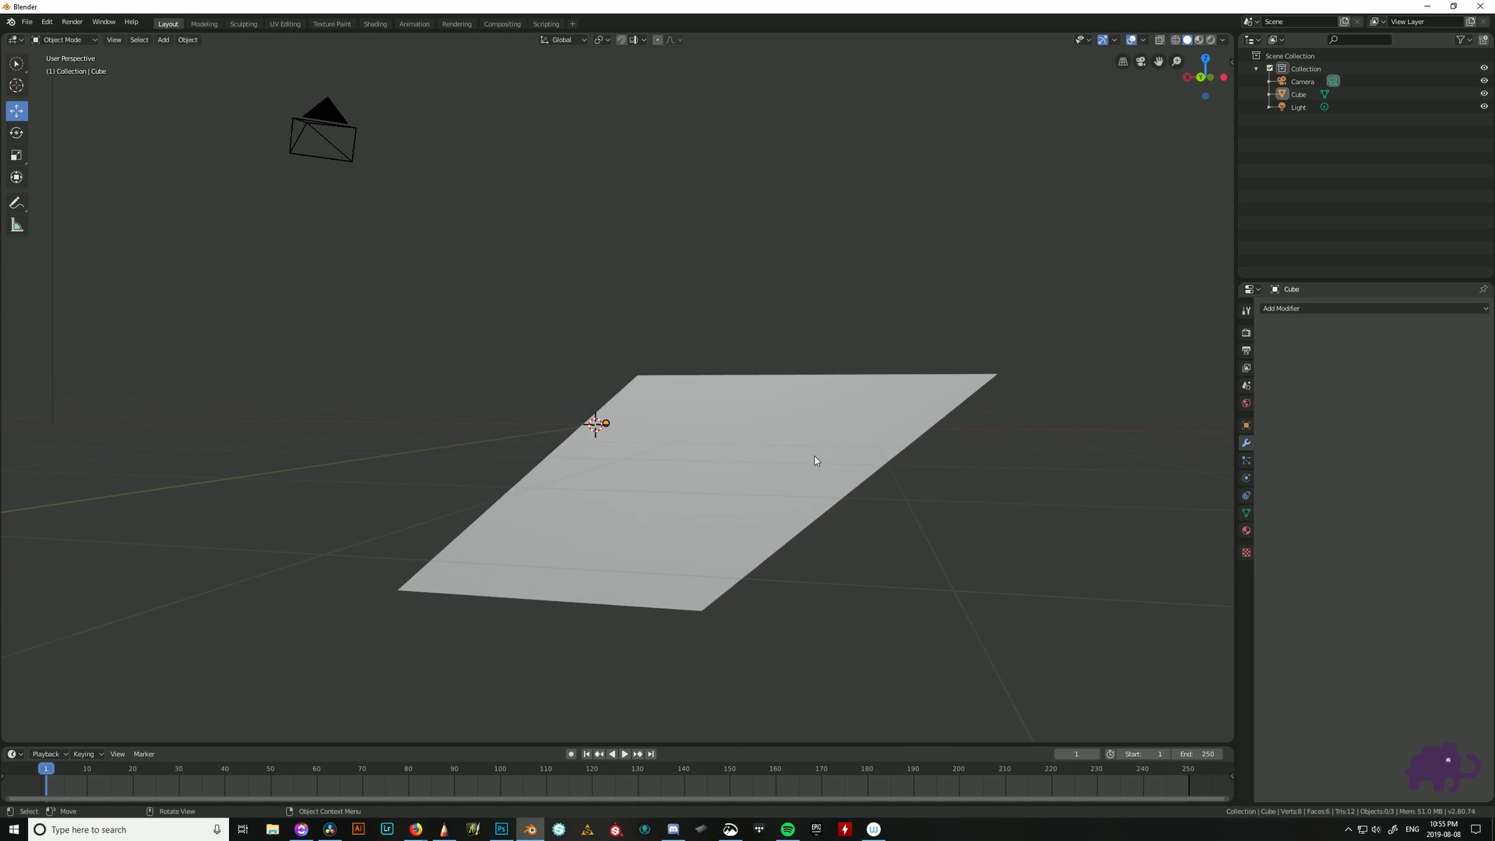
{"action": "key", "text": "KP_4"}
{"action": "key", "text": "KP_4"}
{"action": "key", "text": "KP_4"}
{"action": "key", "text": "KP_4"}
{"action": "key", "text": "KP_4"}
{"action": "key", "text": "KP_4"}
{"action": "key", "text": "KP_4"}
{"action": "key", "text": "KP_4"}
- Compare orthographic and perspective projection on the cube from the near-level view, finishing in perspective
{"action": "key", "text": "KP_5"}
{"action": "key", "text": "KP_5"}
{"action": "key", "text": "KP_5"}
{"action": "key", "text": "KP_5"}
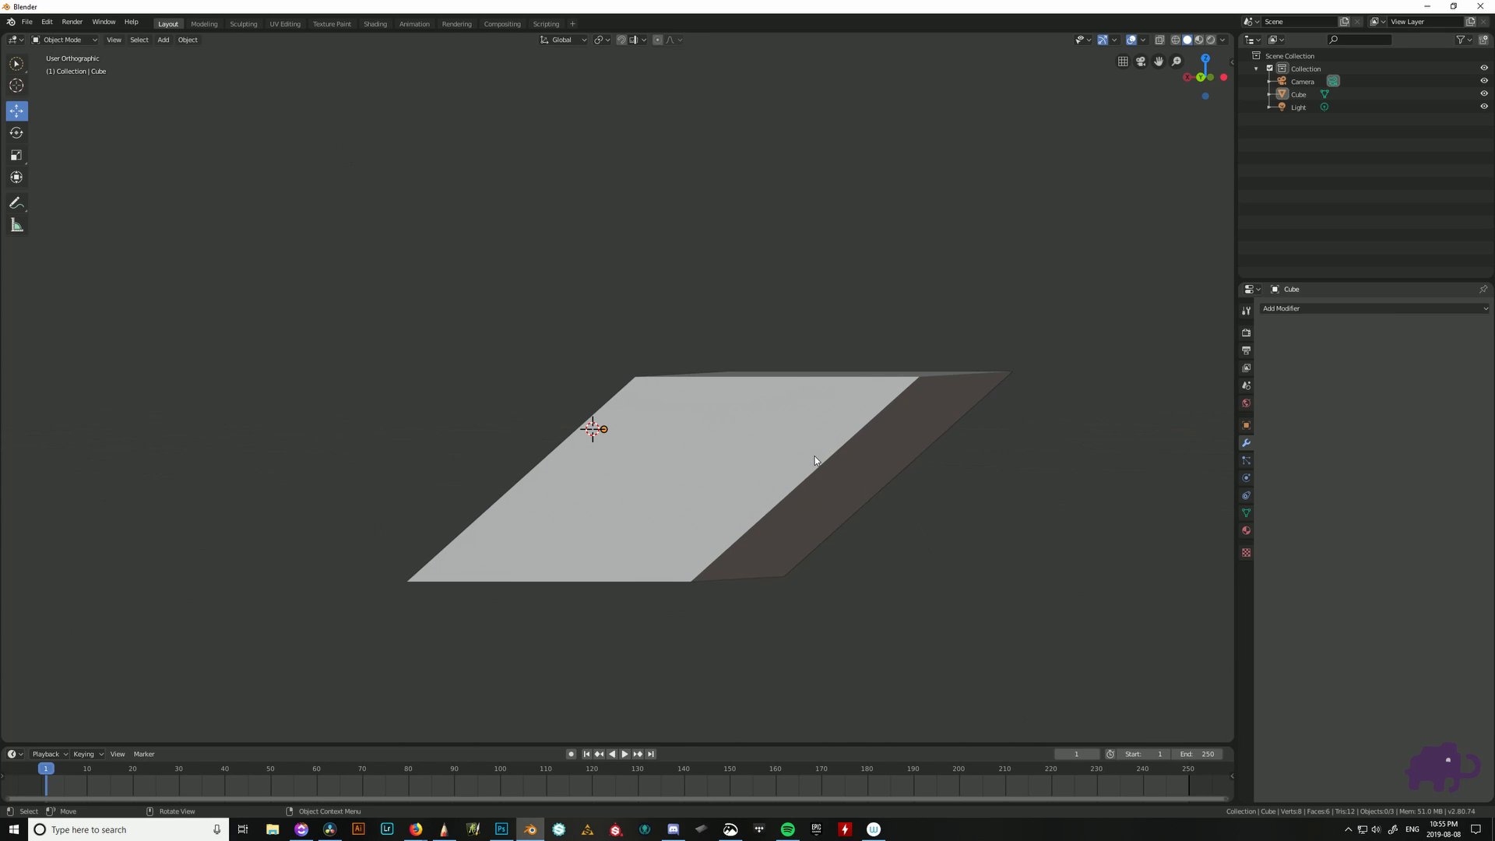
{"action": "key", "text": "KP_5"}
{"action": "key", "text": "KP_5"}
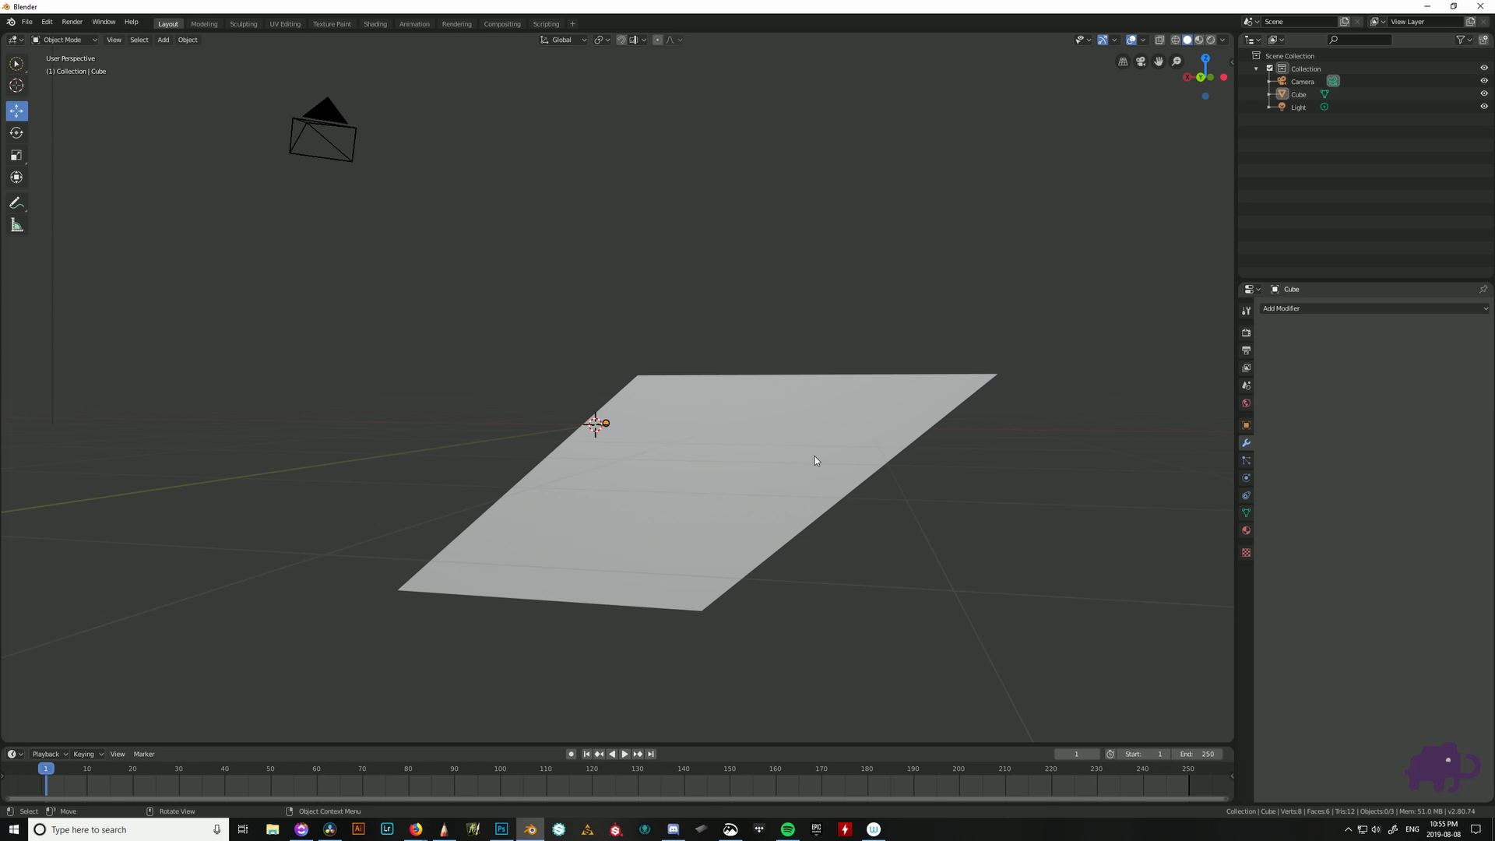
- View the cube from an angle showing three faces and compare its perspective and orthographic projections there
{"action": "middle_click_drag", "start_coordinate": [591, 350], "coordinate": [695, 356]}
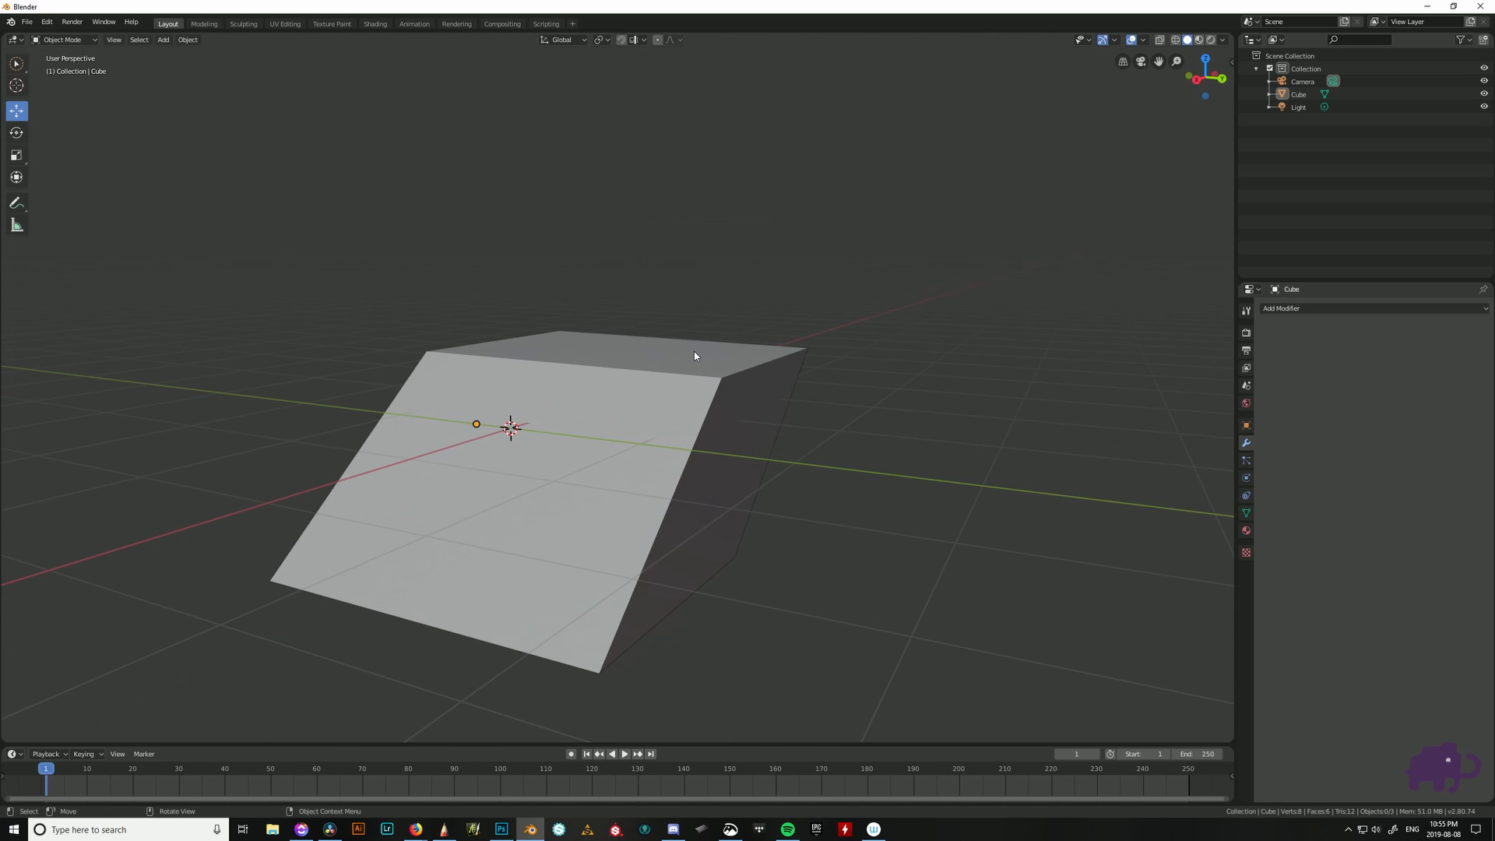
{"action": "key", "text": "KP_5"}
{"action": "key", "text": "KP_5"}
{"action": "key", "text": "KP_5"}
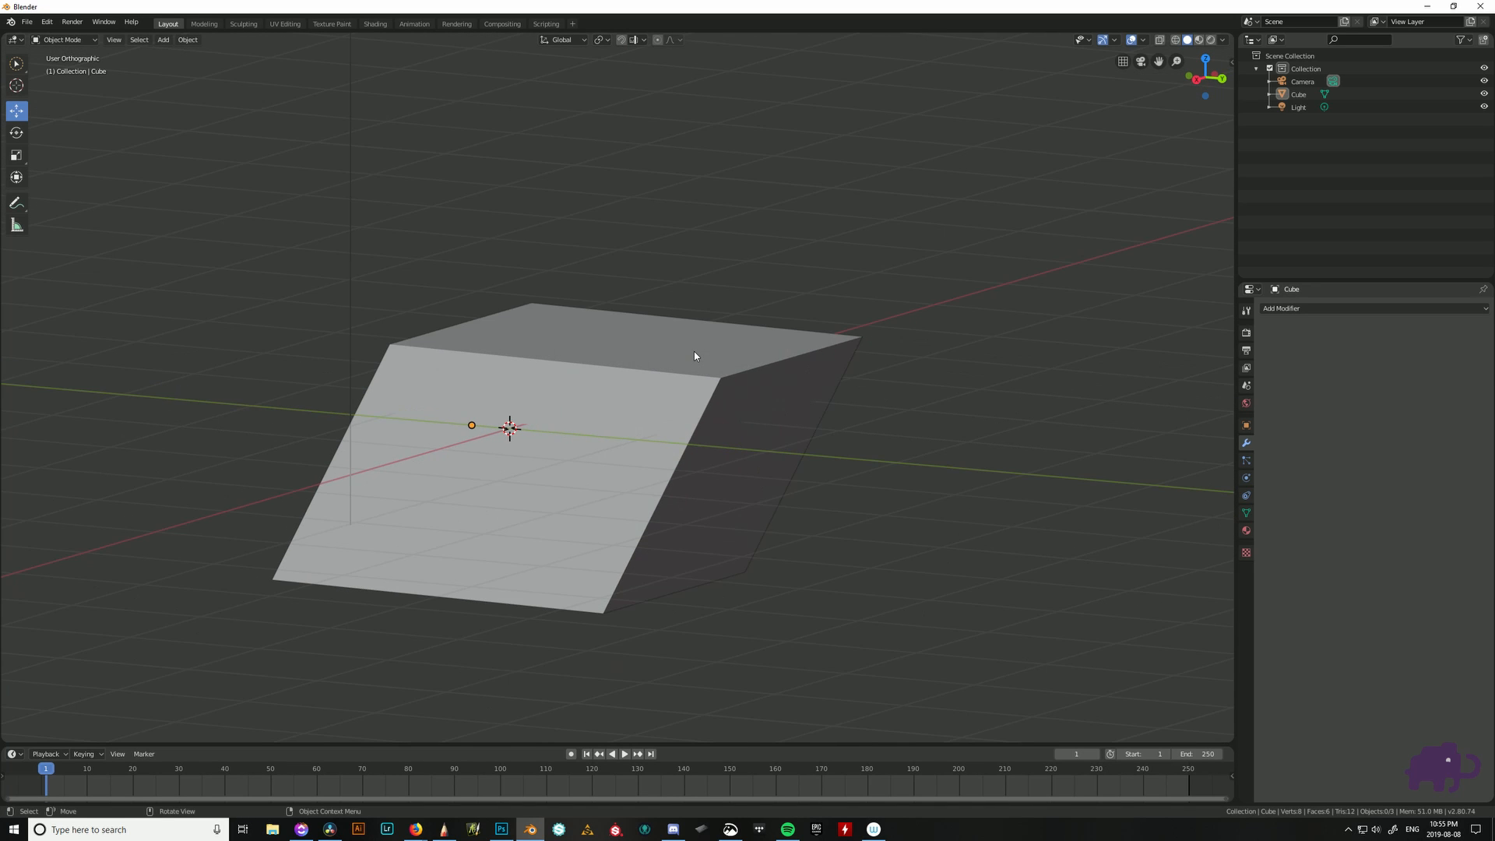
{"action": "key", "text": "KP_5"}
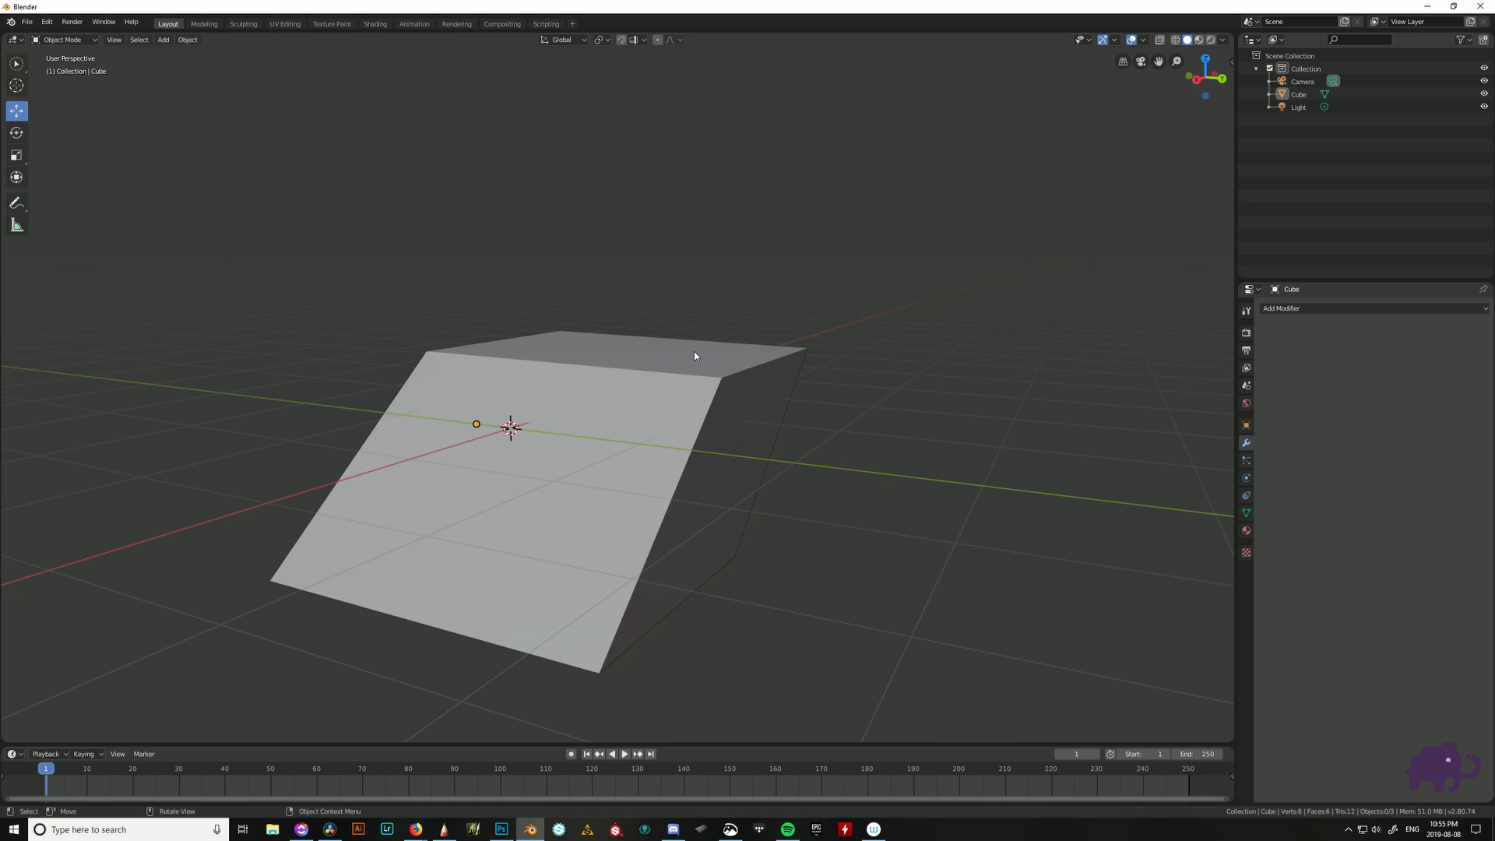
{"action": "key", "text": "KP_5"}
{"action": "key", "text": "KP_5"}
- Select the cube and examine it from above, from its sides and from near grid level
{"action": "middle_click_drag", "start_coordinate": [694, 352], "coordinate": [938, 468]}
{"action": "left_click", "coordinate": [648, 374]}
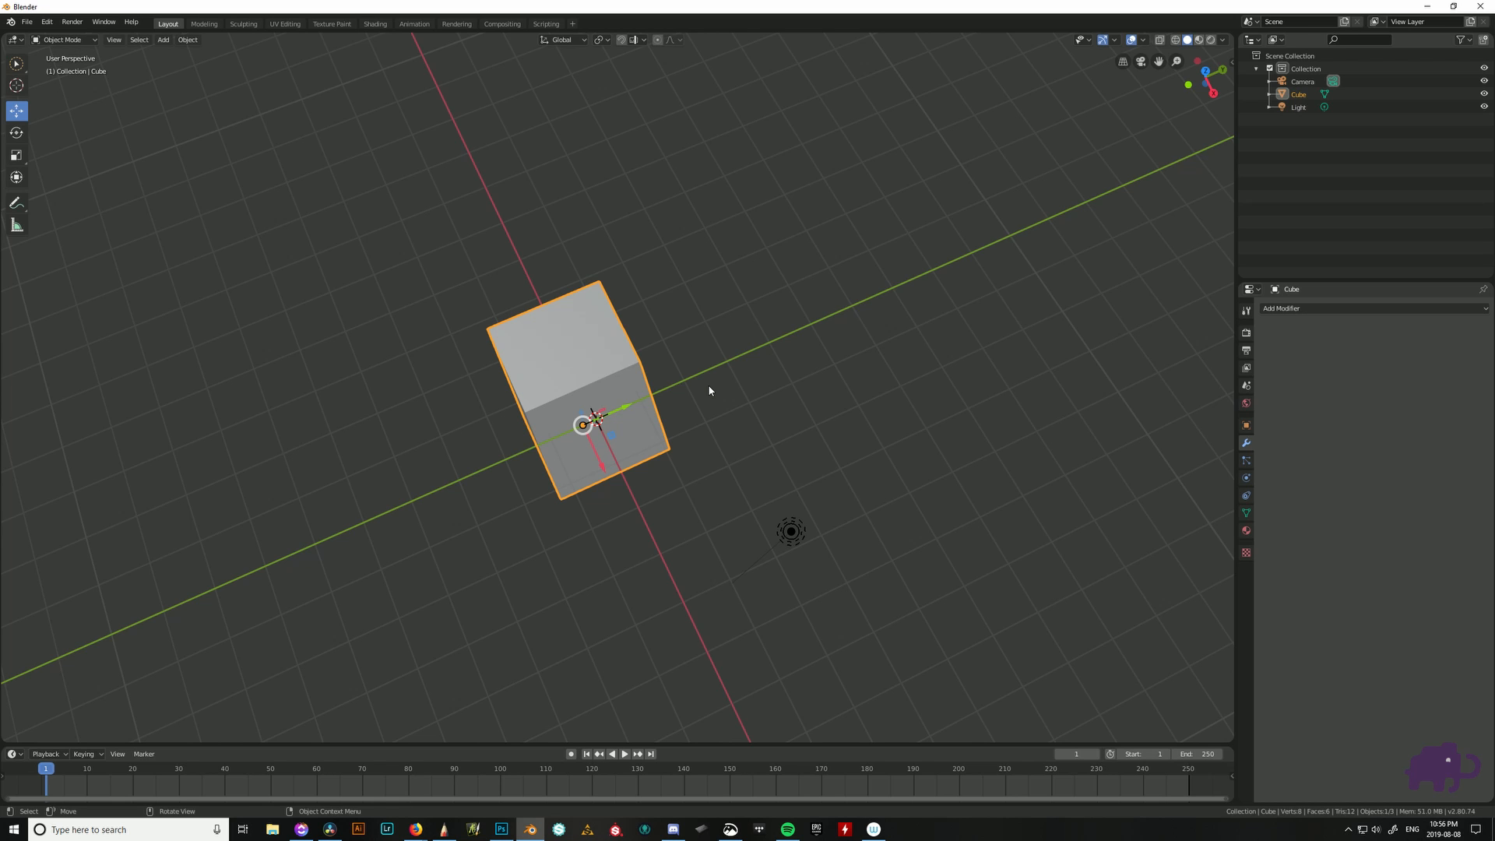
{"action": "middle_click_drag", "start_coordinate": [537, 220], "coordinate": [554, 385]}
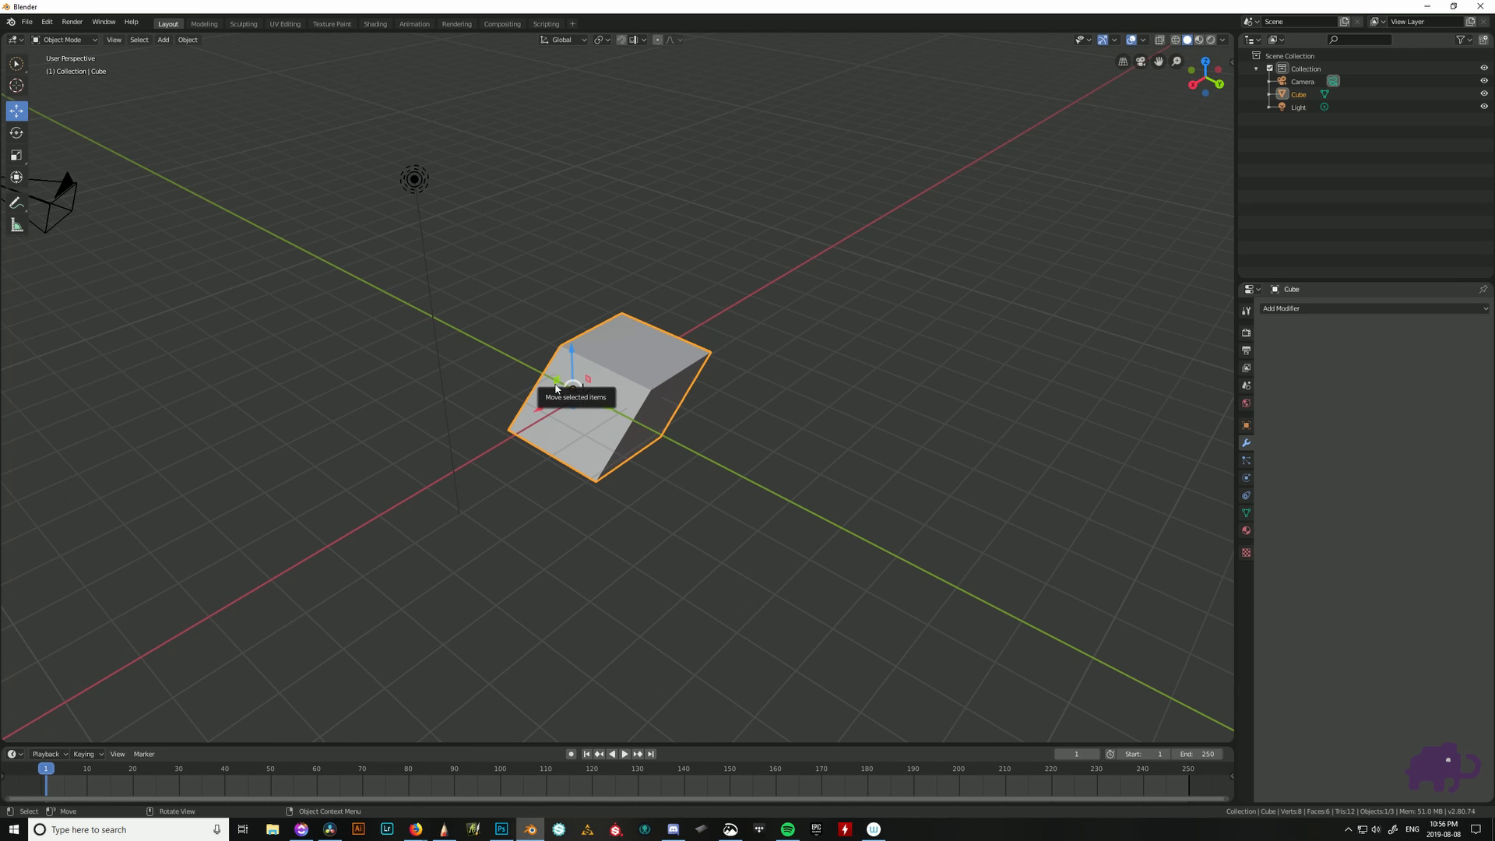
{"action": "middle_click_drag", "start_coordinate": [555, 389], "coordinate": [555, 389]}
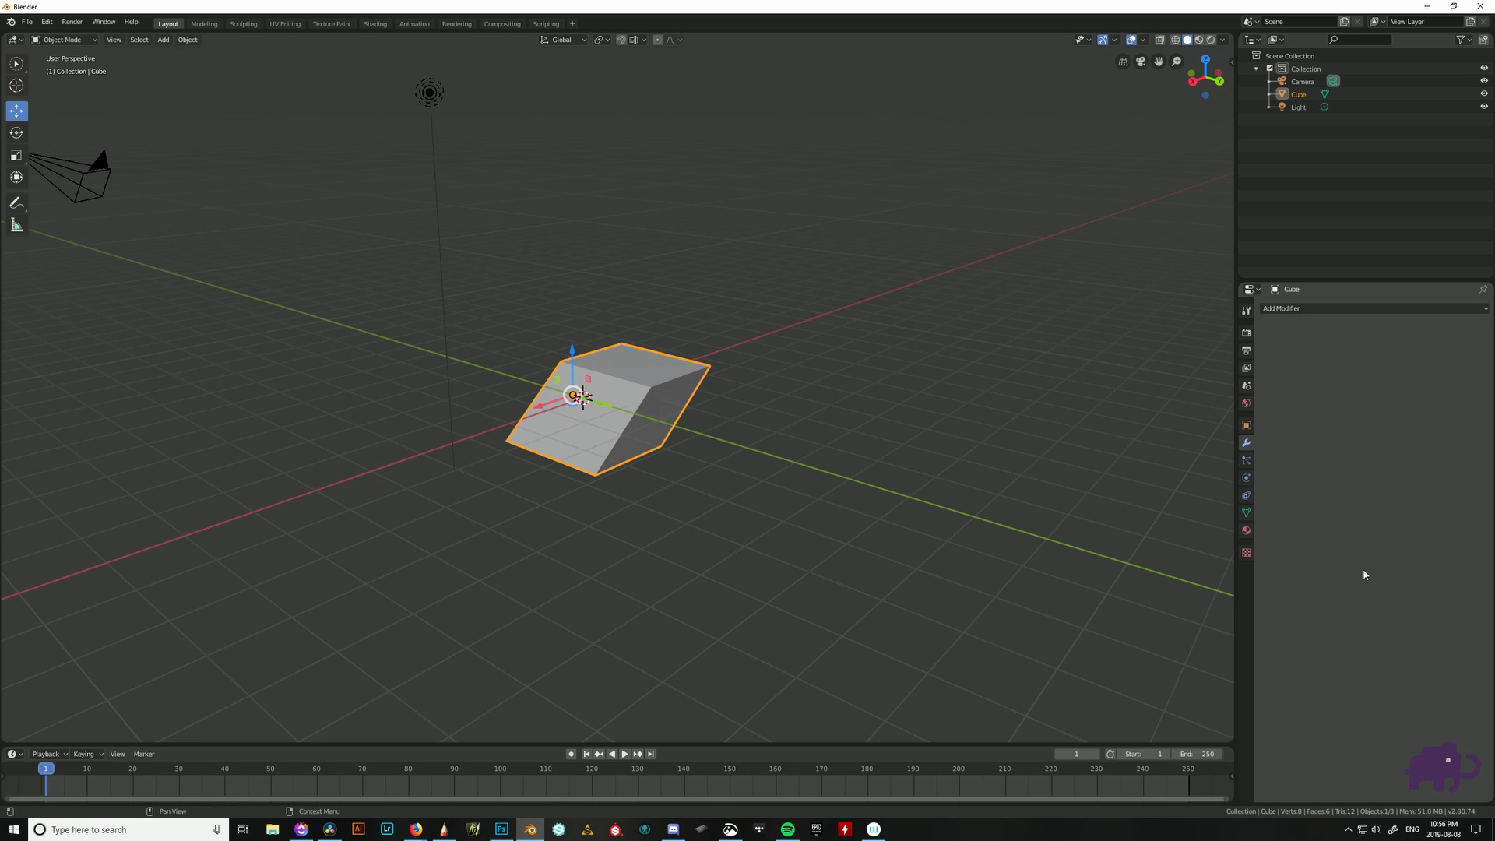
{"action": "middle_click_drag", "start_coordinate": [921, 427], "coordinate": [704, 524]}
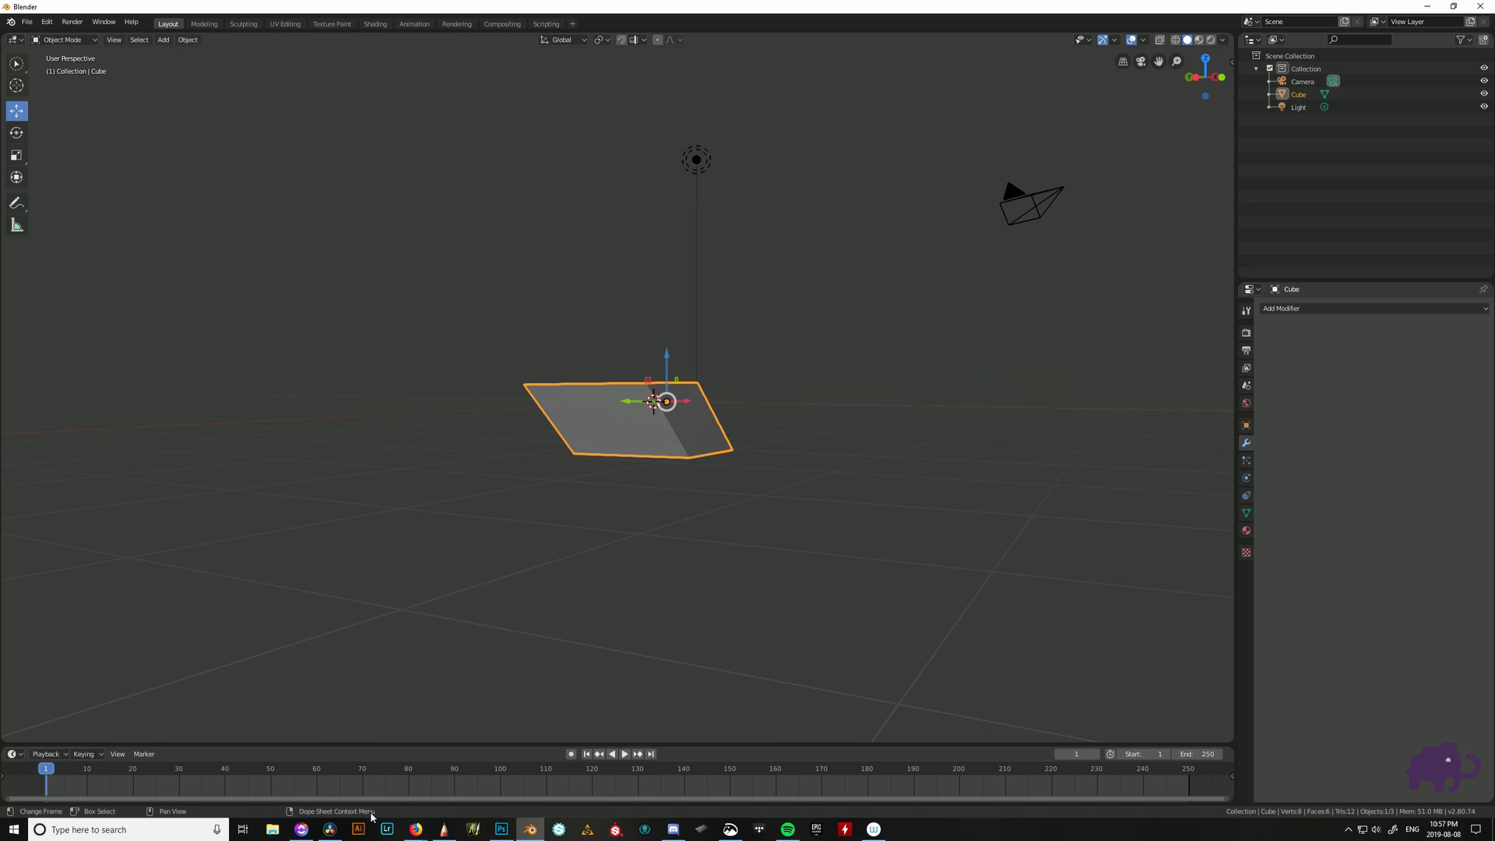
{"action": "middle_click_drag", "start_coordinate": [787, 417], "coordinate": [791, 467]}
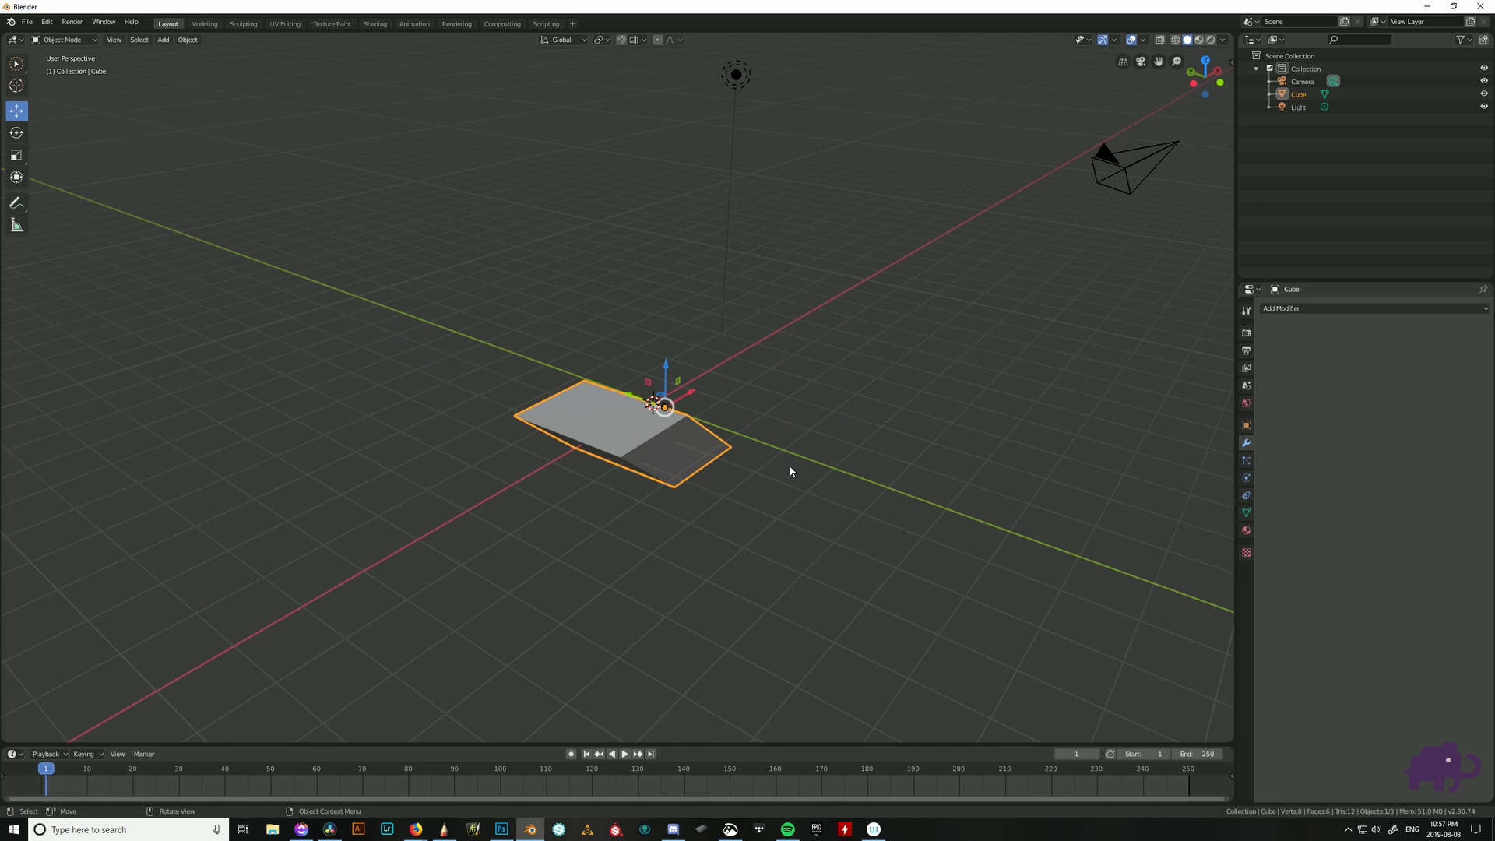
- Undo a trial move of the cube and duplicate it, offsetting the copy about -1.84 m in X, -6.14 m in Y and -3.14 m in Z
{"action": "middle_click_drag", "start_coordinate": [692, 433], "coordinate": [644, 475]}
{"action": "left_click_drag", "start_coordinate": [650, 399], "coordinate": [600, 310]}
{"action": "key", "text": "ctrl+z"}
{"action": "middle_click_drag", "start_coordinate": [794, 428], "coordinate": [731, 442]}
{"action": "key", "text": "shift+d"}
{"action": "left_click", "coordinate": [571, 717]}
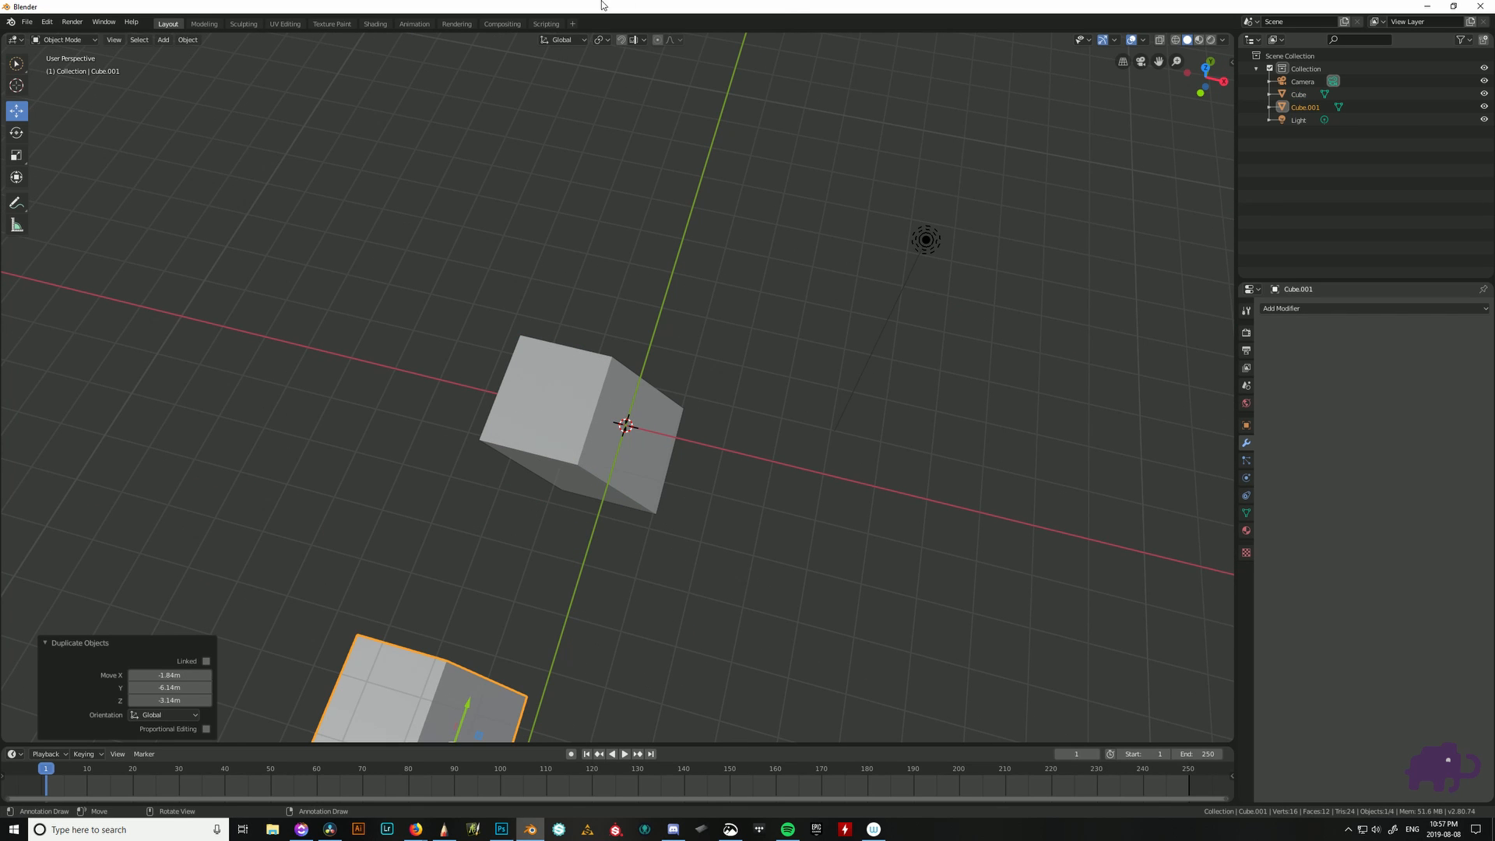
{"action": "scroll", "coordinate": [761, 377], "scroll_direction": "down", "scroll_amount": 5}
{"action": "scroll", "coordinate": [779, 506], "scroll_direction": "down", "scroll_amount": 2}
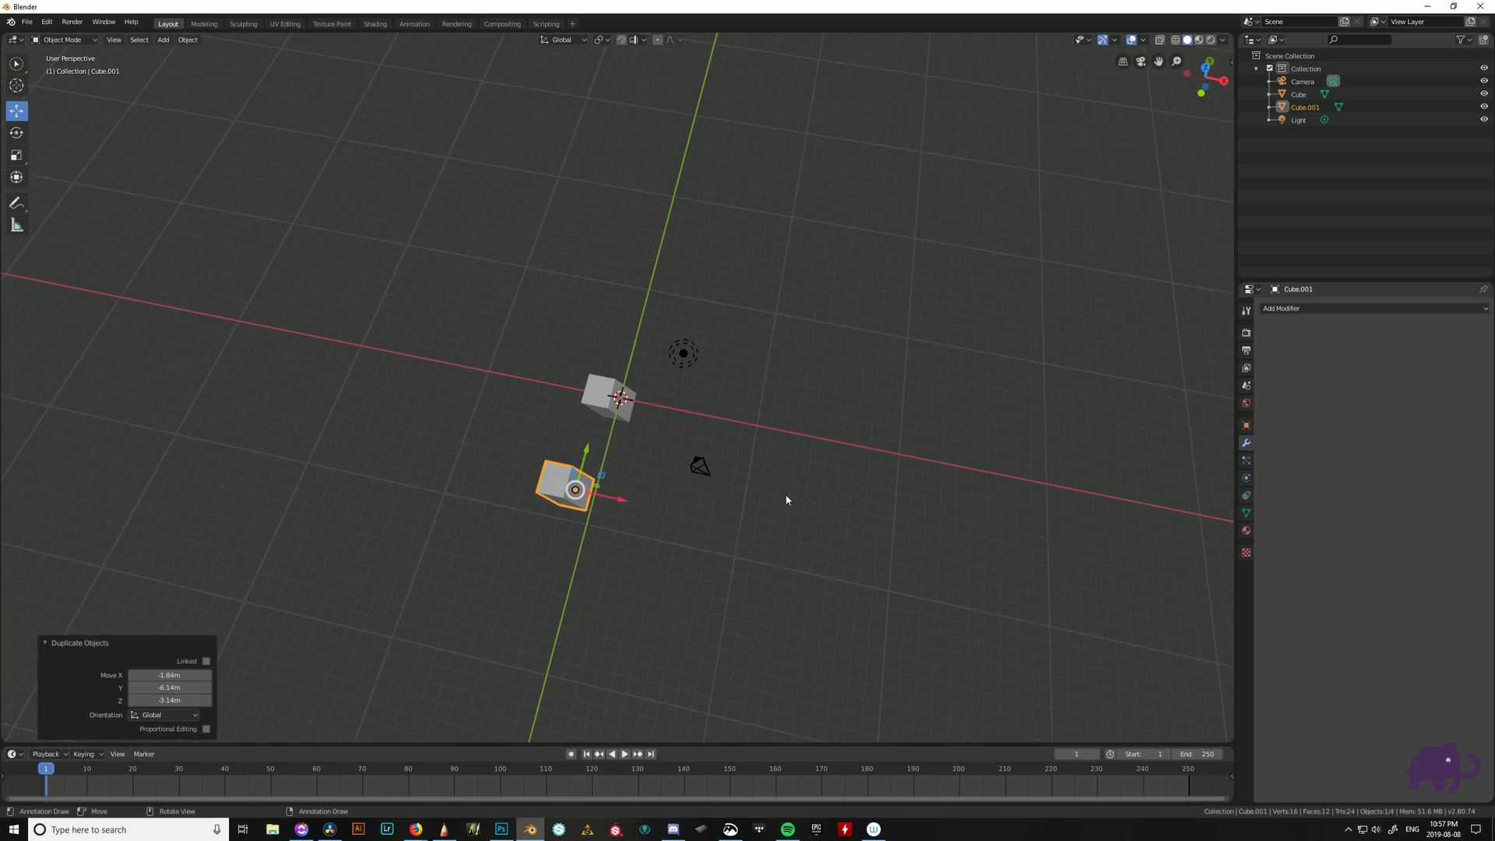
- Make four more copies by duplicating each newest cube, placing every copy farther from the origin along the row
{"action": "key", "text": "shift+d"}
{"action": "left_click", "coordinate": [726, 573]}
{"action": "key", "text": "shift+d"}
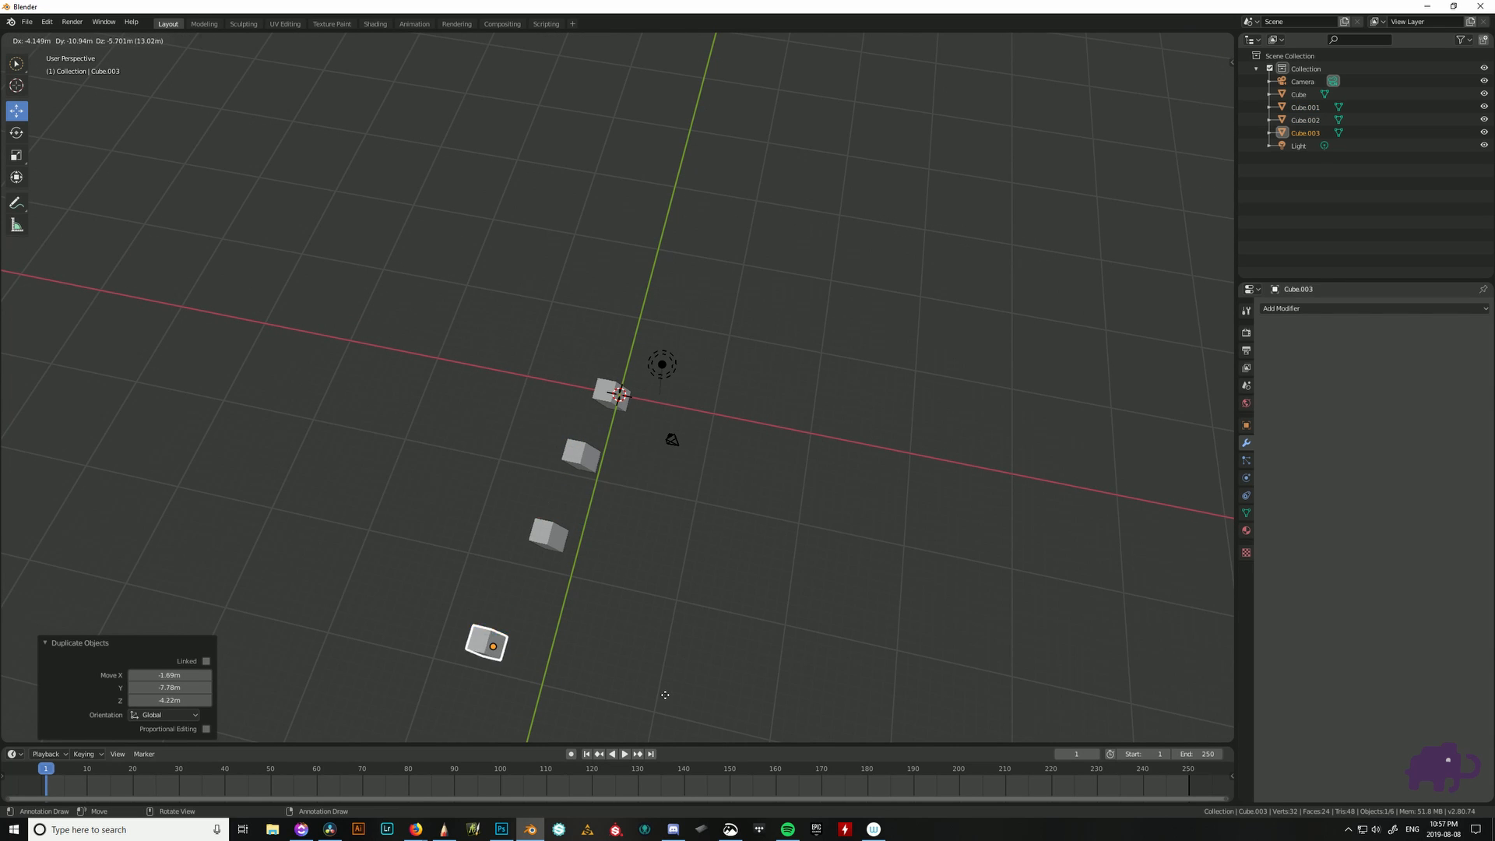
{"action": "left_click", "coordinate": [685, 685]}
{"action": "scroll", "coordinate": [702, 645], "scroll_direction": "down", "scroll_amount": 2}
{"action": "key", "text": "shift+d"}
{"action": "left_click", "coordinate": [635, 661]}
{"action": "key", "text": "shift+d"}
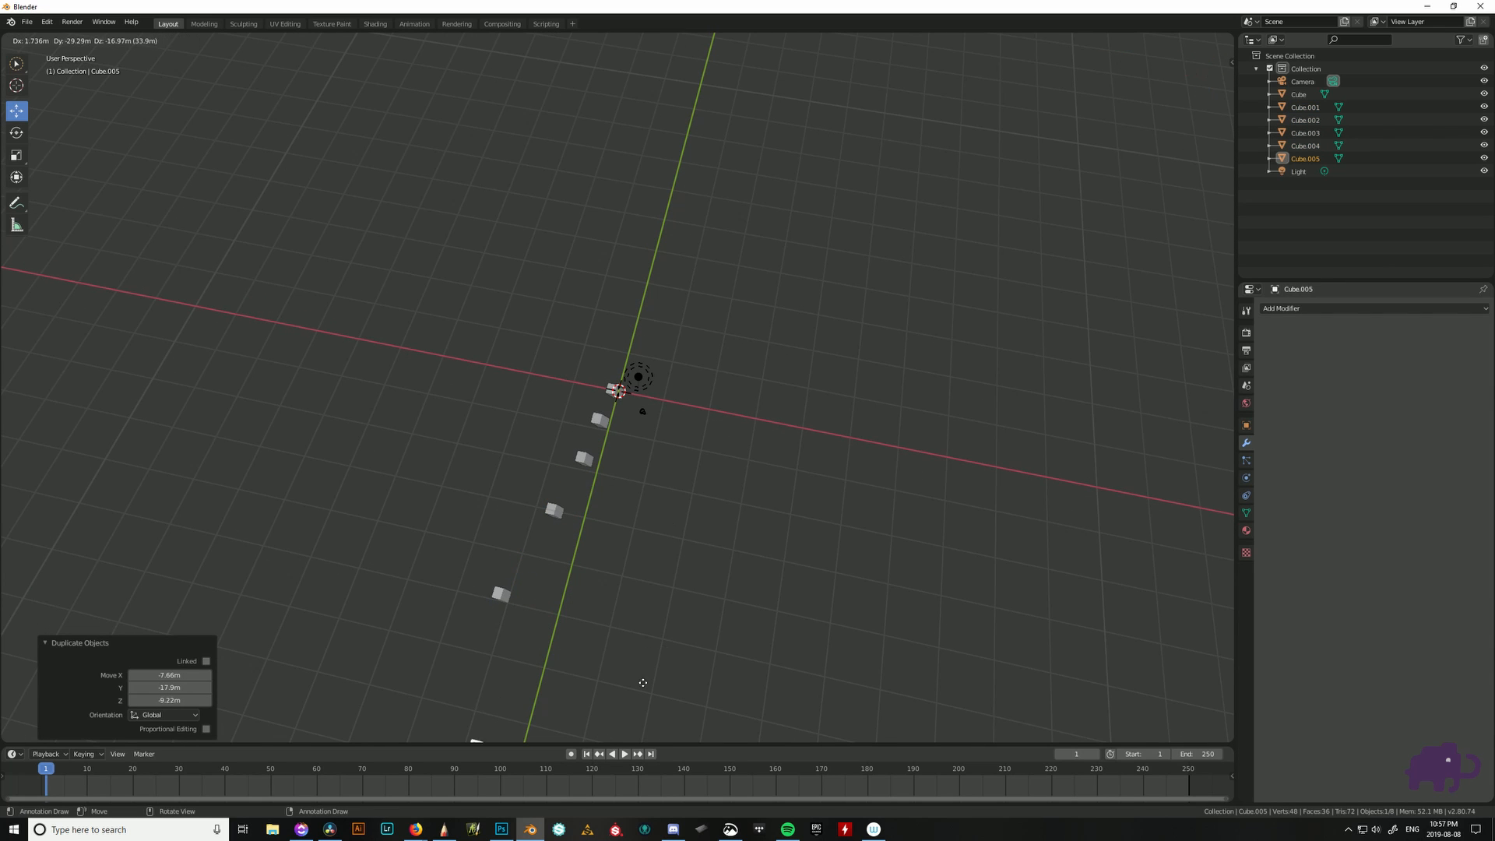
{"action": "left_click", "coordinate": [615, 621]}
- Extend the far end of the cube row with two more duplicates
{"action": "scroll", "coordinate": [641, 628], "scroll_direction": "down", "scroll_amount": 2}
{"action": "middle_click_drag", "start_coordinate": [641, 628], "coordinate": [717, 564], "text": "shift"}
{"action": "key", "text": "shift+d"}
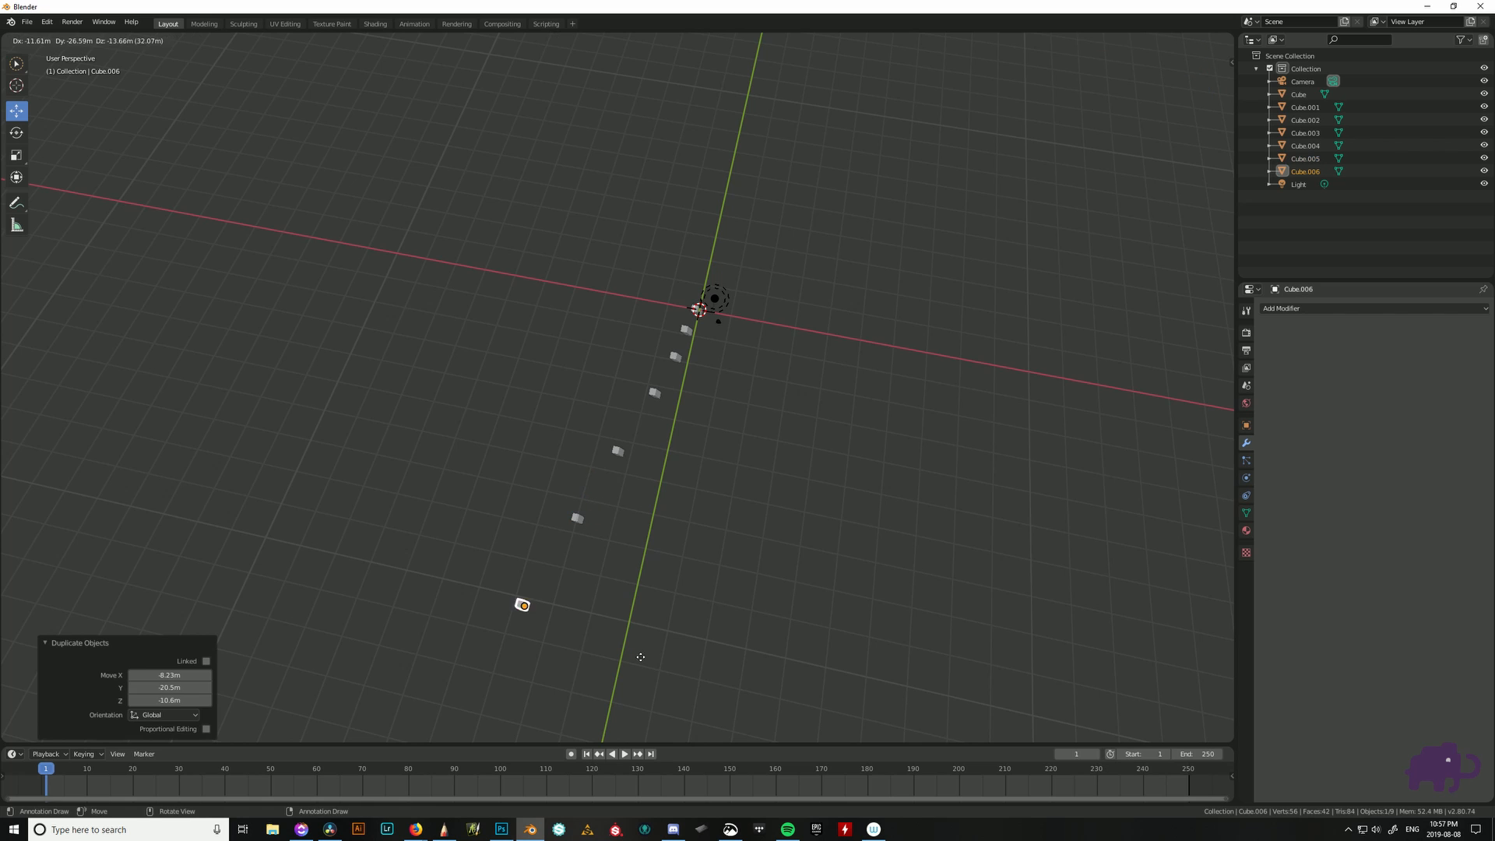
{"action": "left_click", "coordinate": [670, 659]}
{"action": "key", "text": "shift+d"}
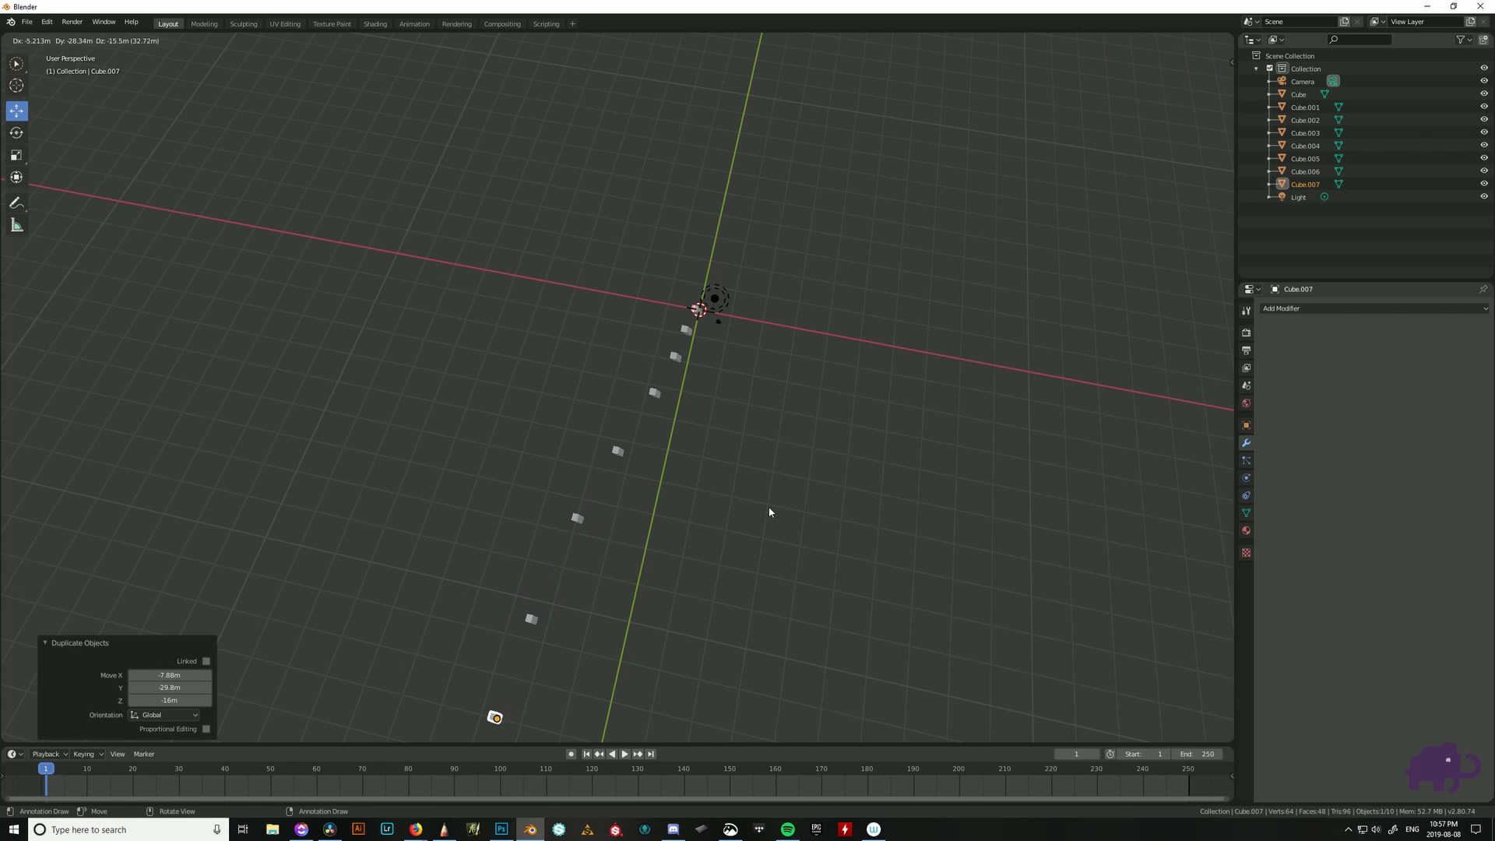
{"action": "left_click", "coordinate": [772, 514]}
- View the row of cubes from a low angle and compare their apparent sizes in perspective and orthographic projection
{"action": "middle_click_drag", "start_coordinate": [773, 514], "coordinate": [952, 527]}
{"action": "key", "text": "KP_5"}
{"action": "key", "text": "KP_5"}
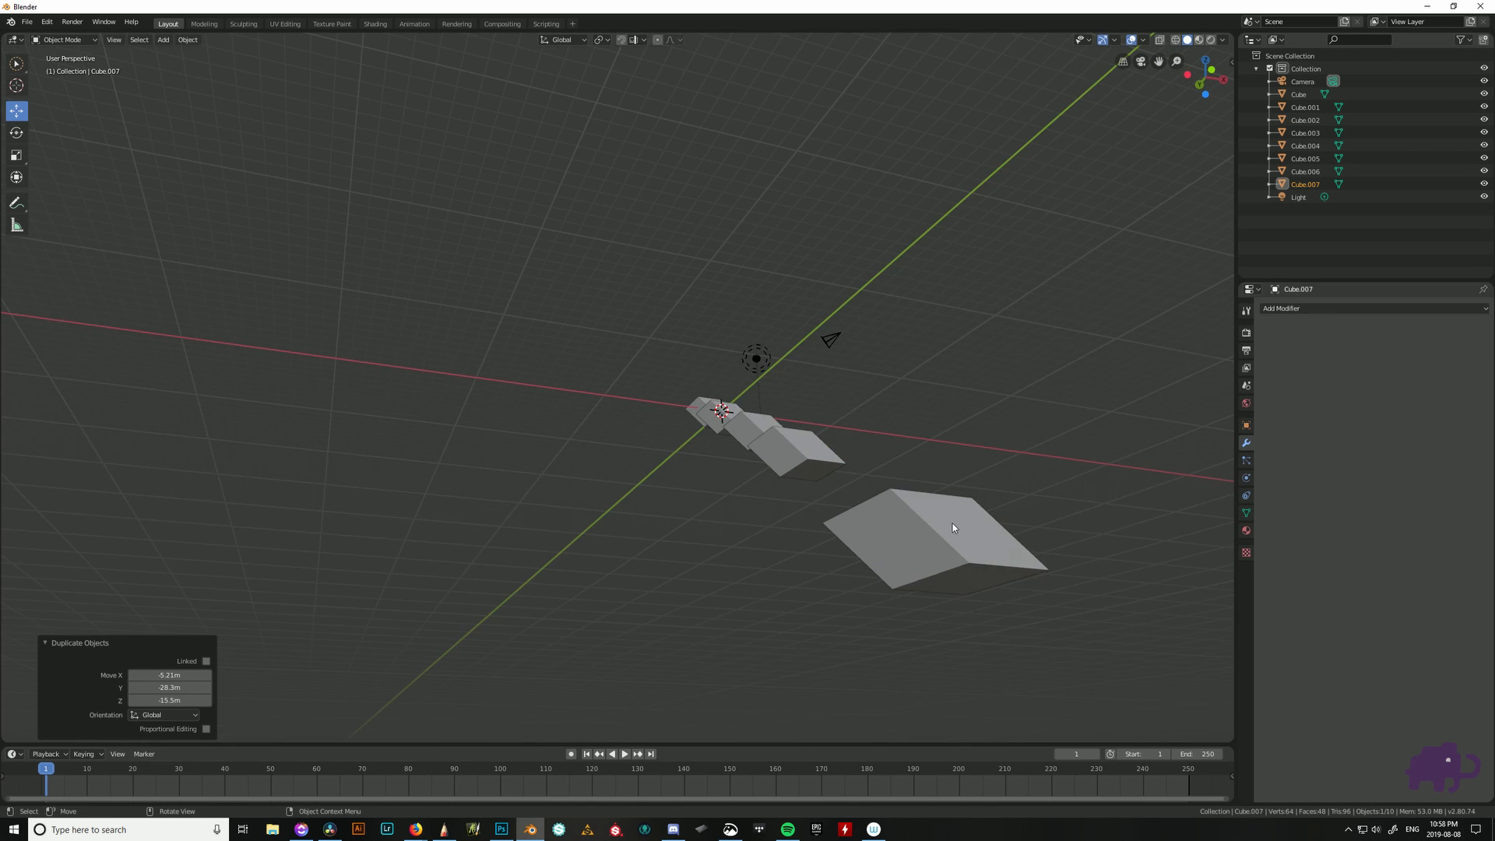
{"action": "key", "text": "KP_5"}
{"action": "key", "text": "KP_5"}
{"action": "key", "text": "KP_5"}
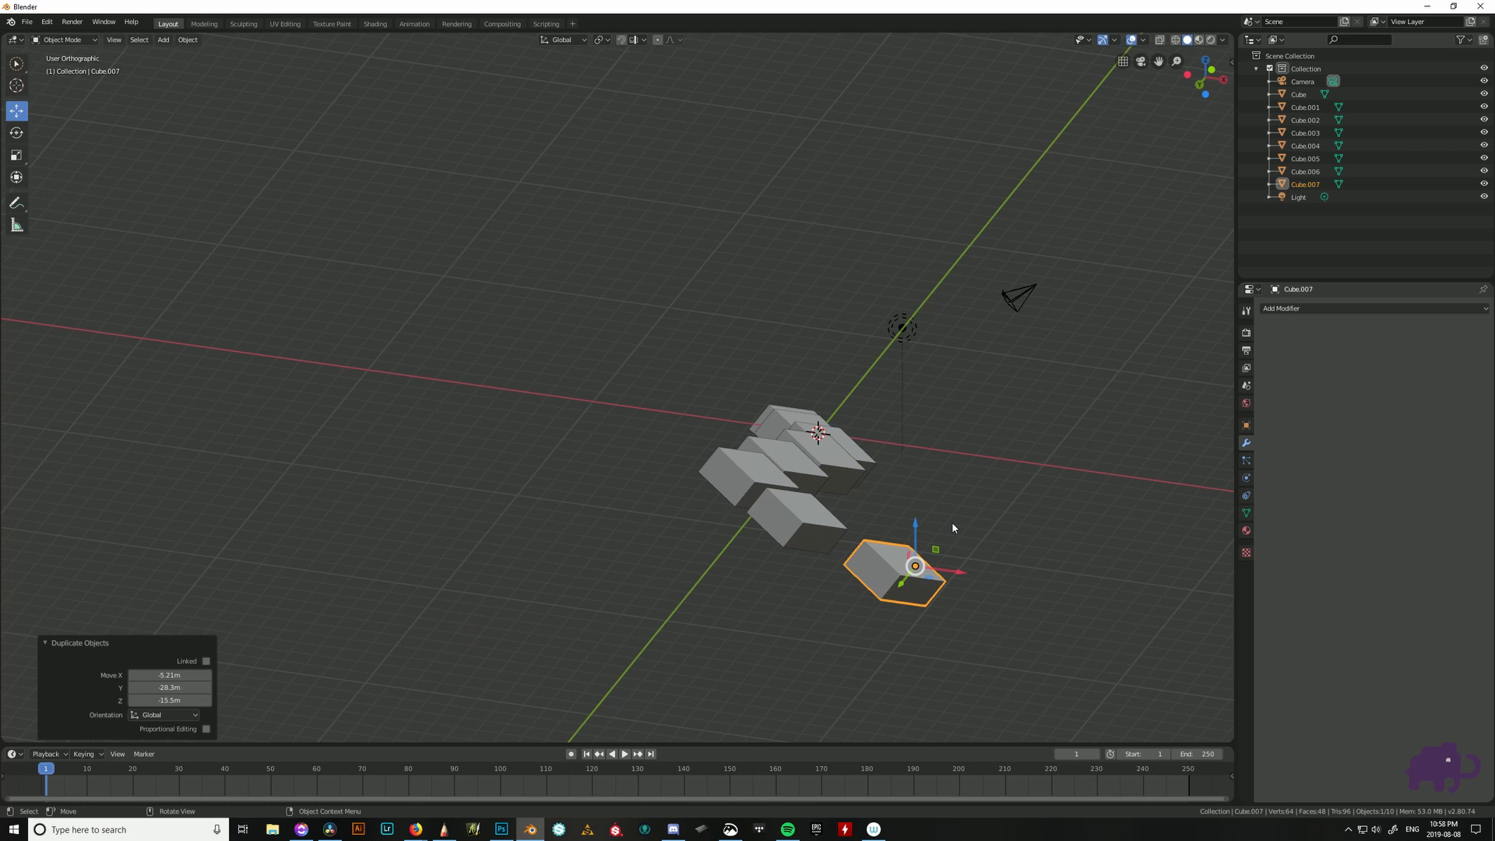
{"action": "key", "text": "KP_5"}
{"action": "key", "text": "KP_5"}
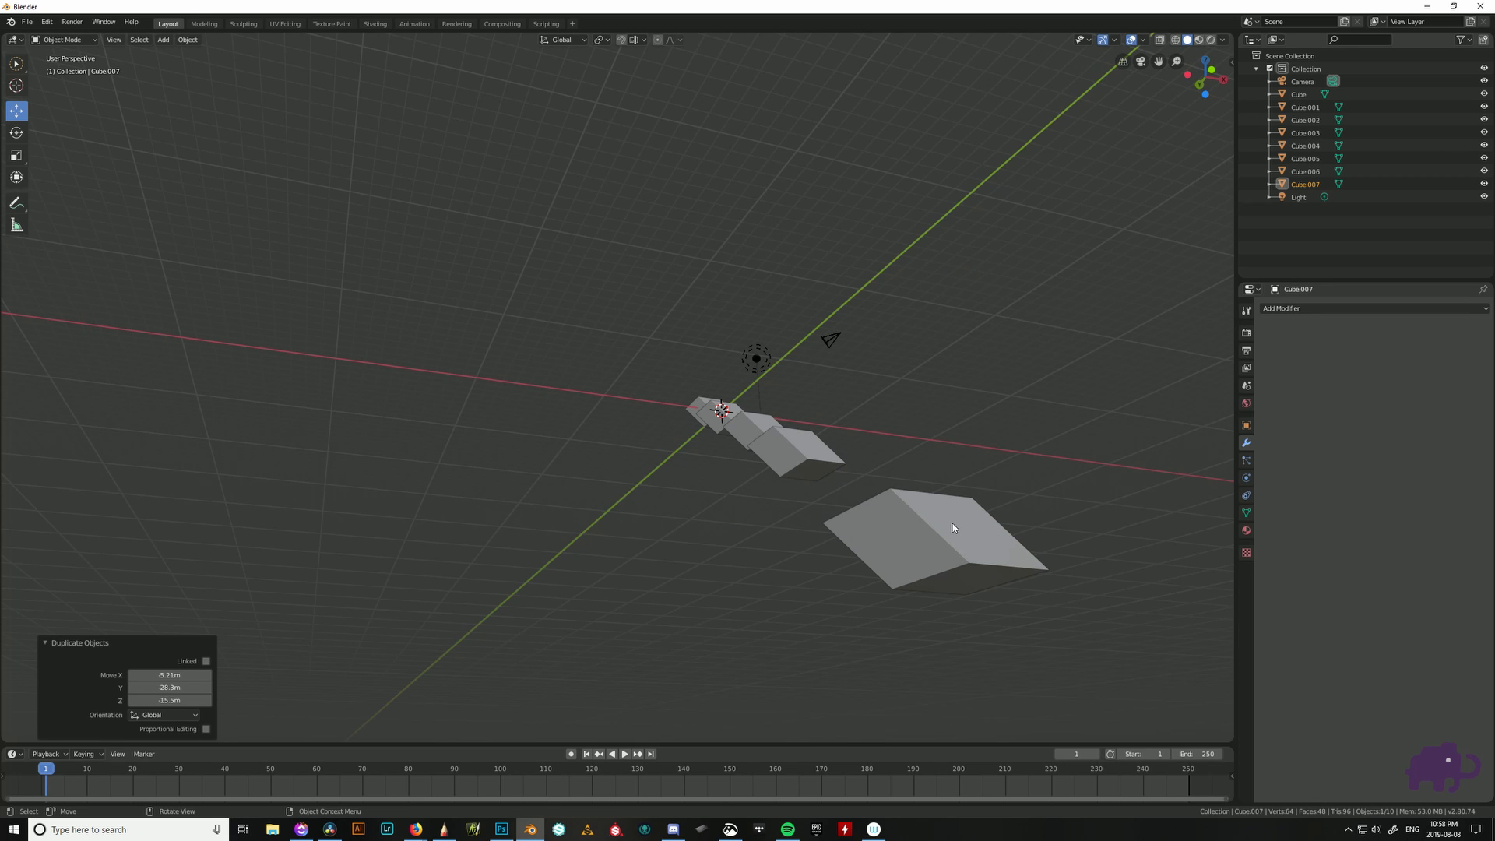
- Select Cube.004 in the row and examine it among the other cubes in perspective and orthographic projection
{"action": "middle_click_drag", "start_coordinate": [961, 517], "coordinate": [591, 369]}
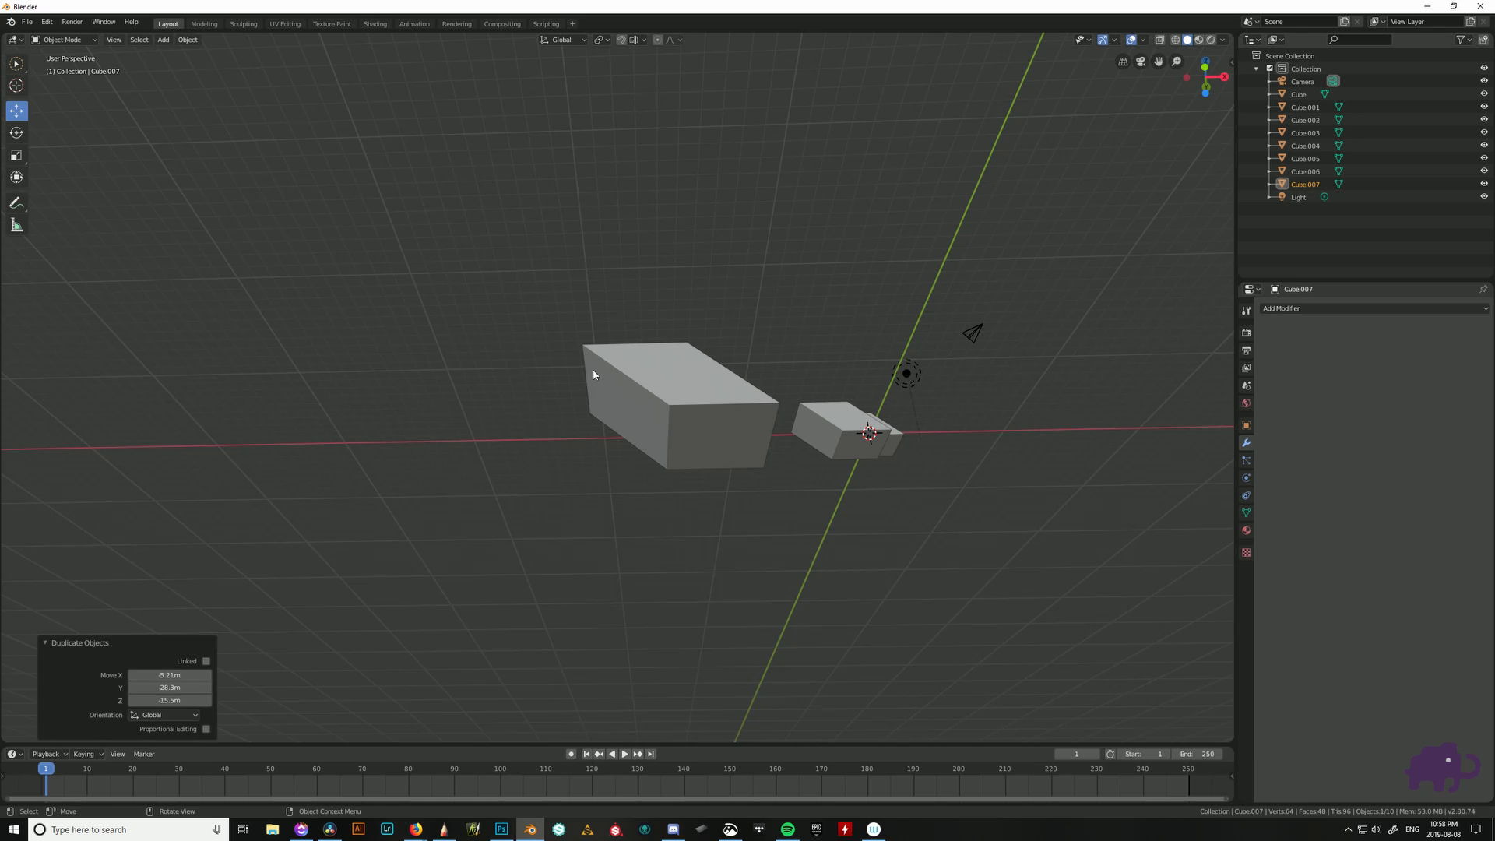
{"action": "left_click", "coordinate": [693, 364]}
{"action": "middle_click_drag", "start_coordinate": [673, 433], "coordinate": [808, 514]}
{"action": "scroll", "coordinate": [1023, 526], "scroll_direction": "down", "scroll_amount": 10}
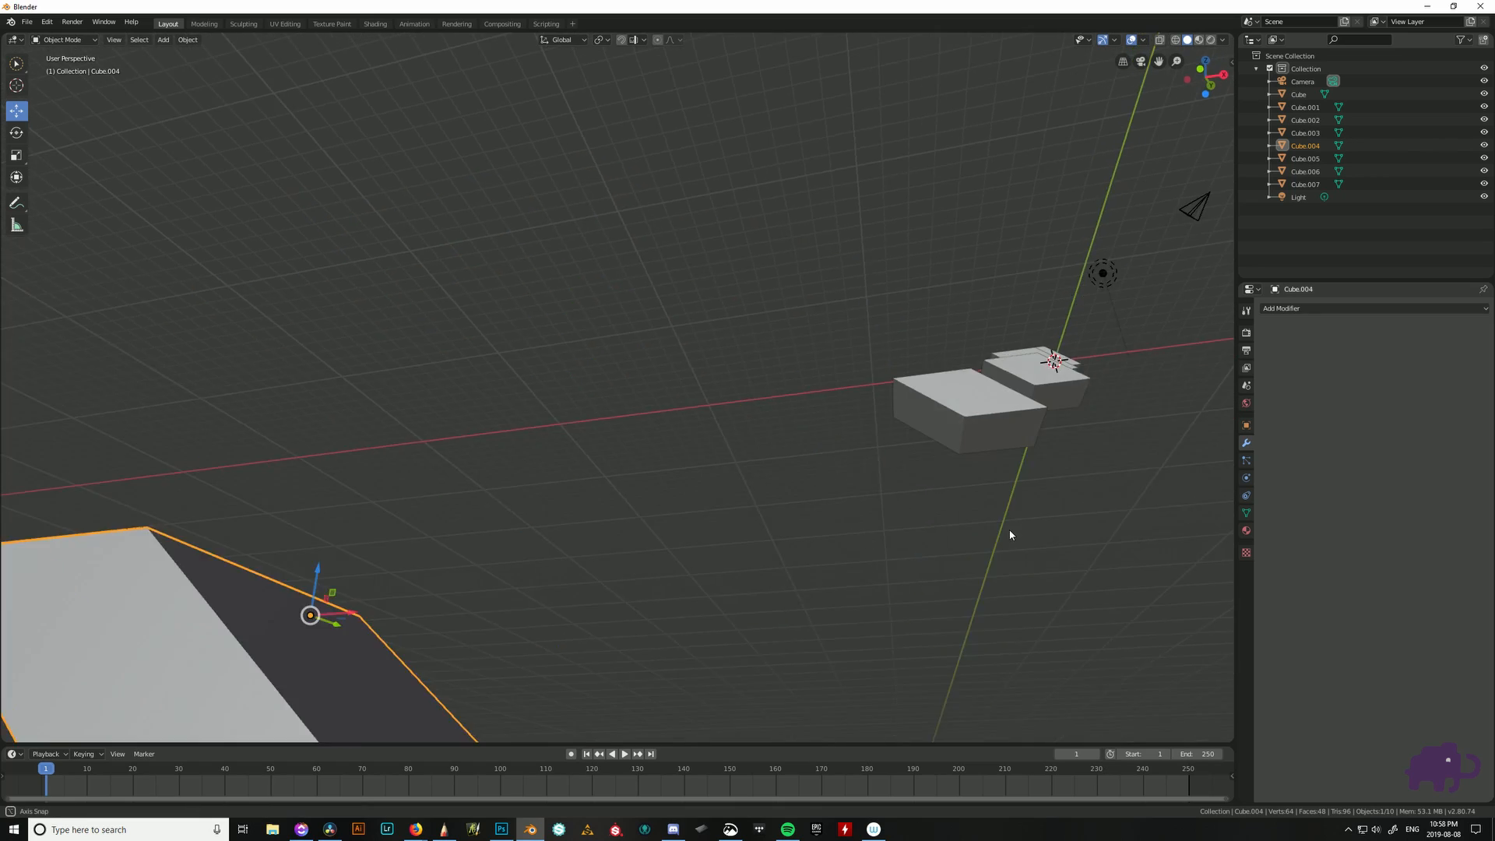
{"action": "key", "text": "KP_5"}
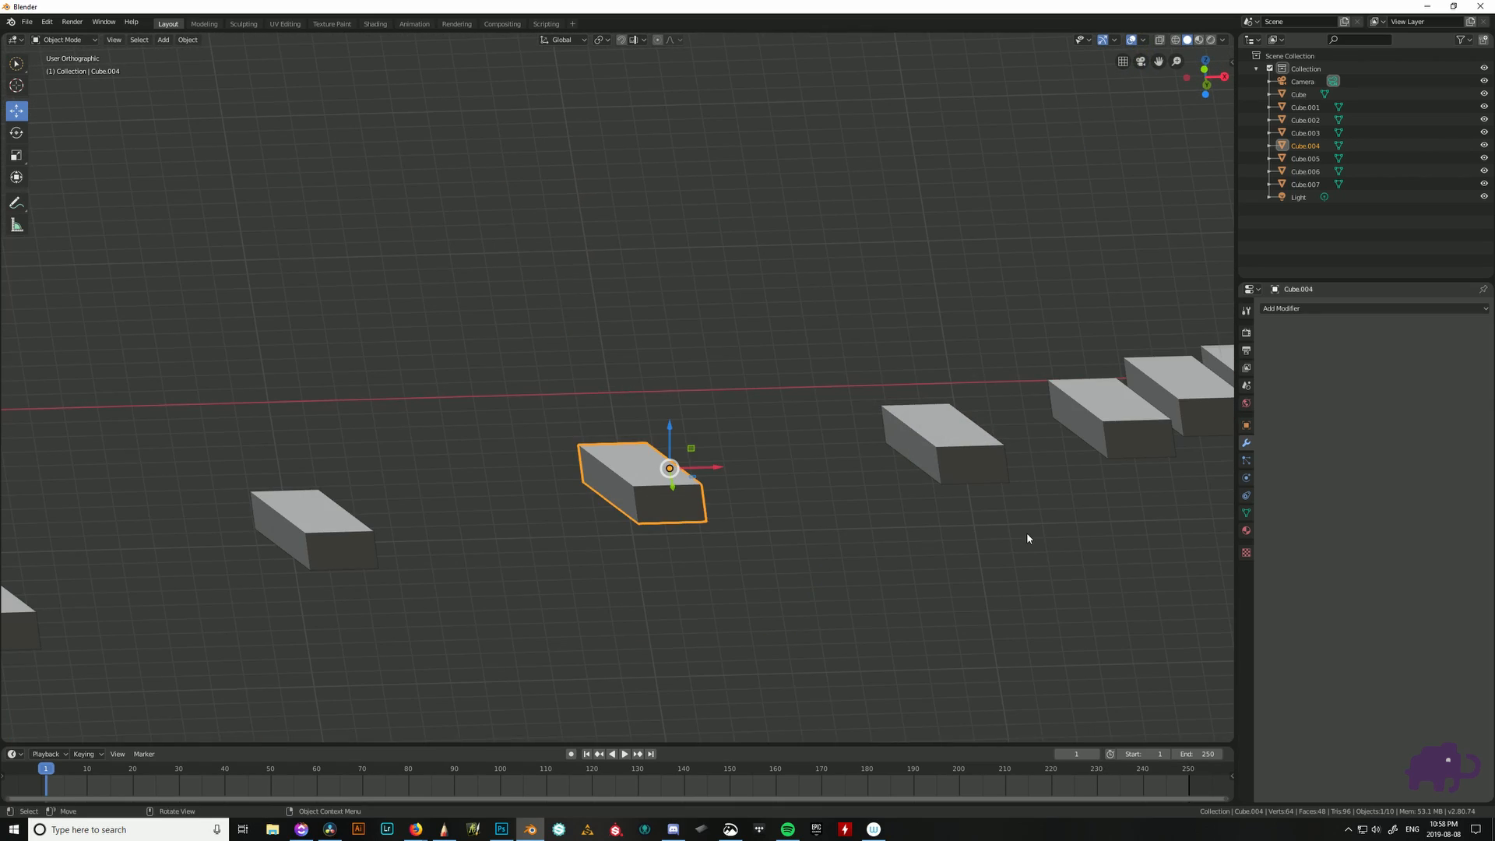
{"action": "middle_click_drag", "start_coordinate": [1027, 536], "coordinate": [1071, 531]}
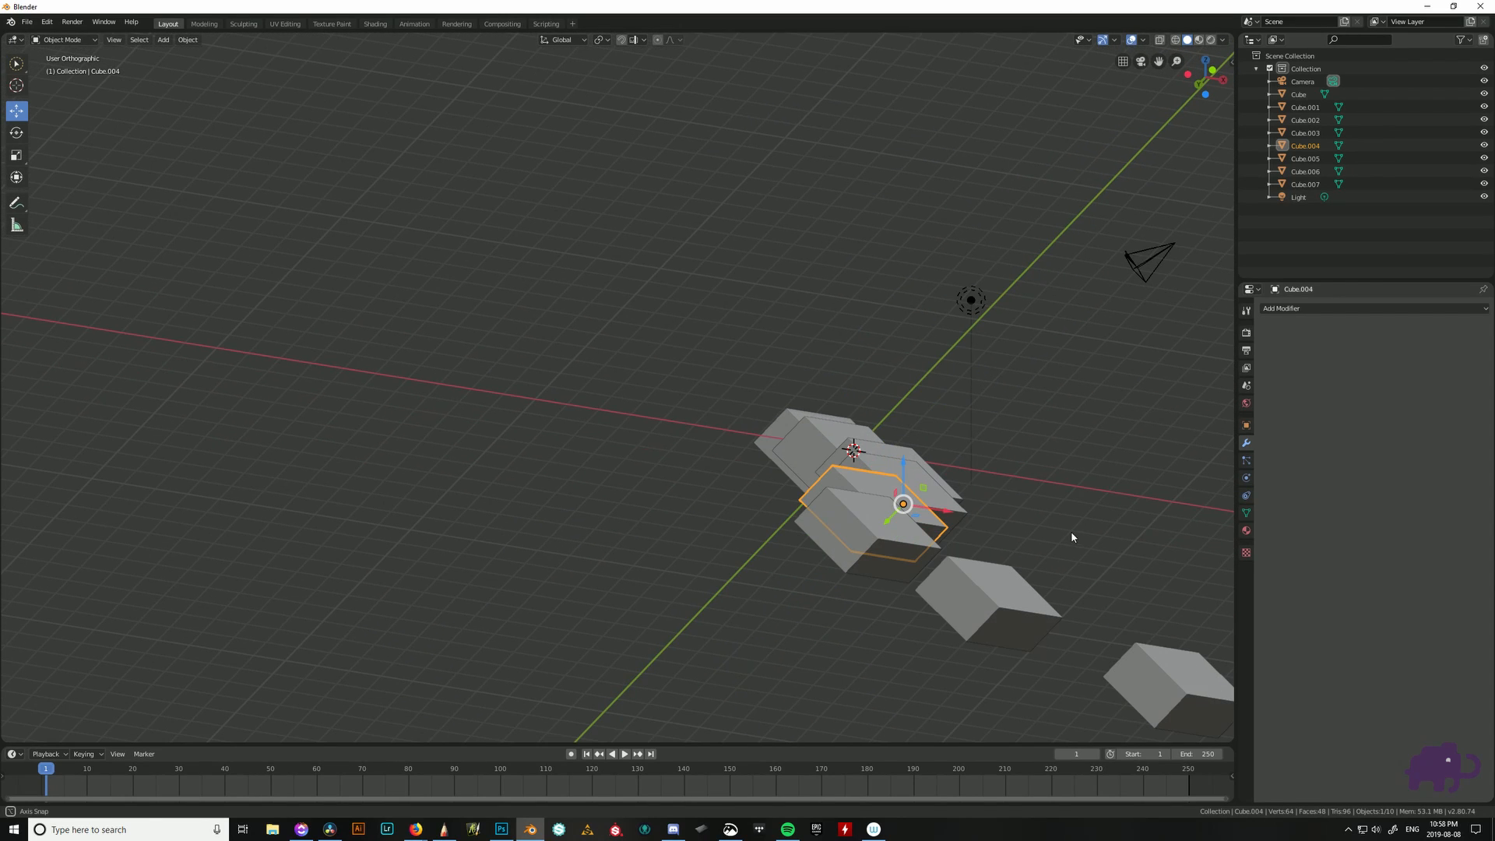
- Select Cube.005 and examine the whole row in orthographic projection at close and far zoom
{"action": "left_click", "coordinate": [875, 570]}
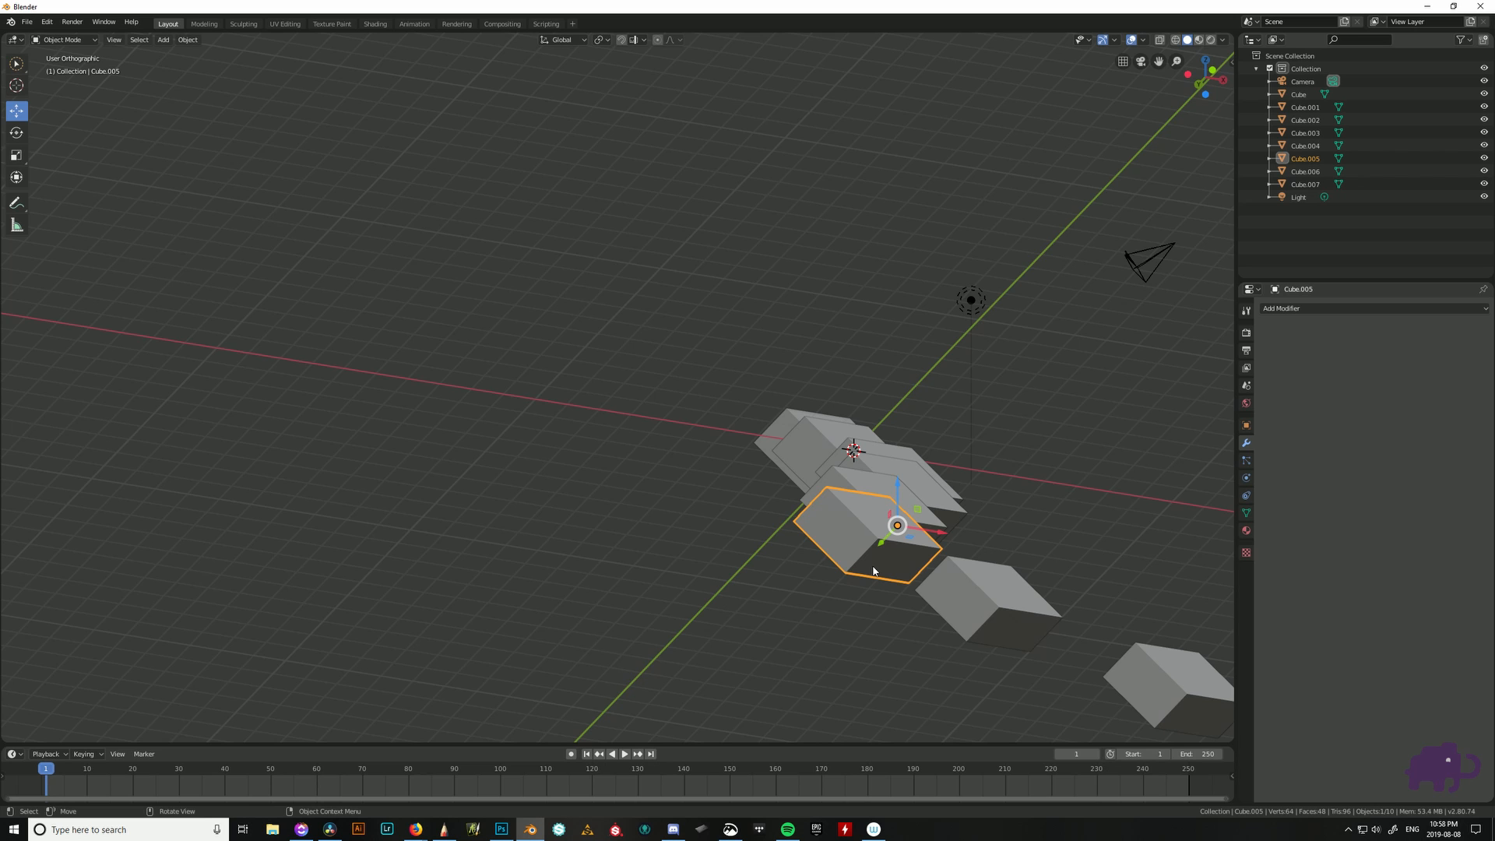
{"action": "scroll", "coordinate": [873, 566], "scroll_direction": "down", "scroll_amount": 1}
{"action": "scroll", "coordinate": [869, 570], "scroll_direction": "up", "scroll_amount": 2}
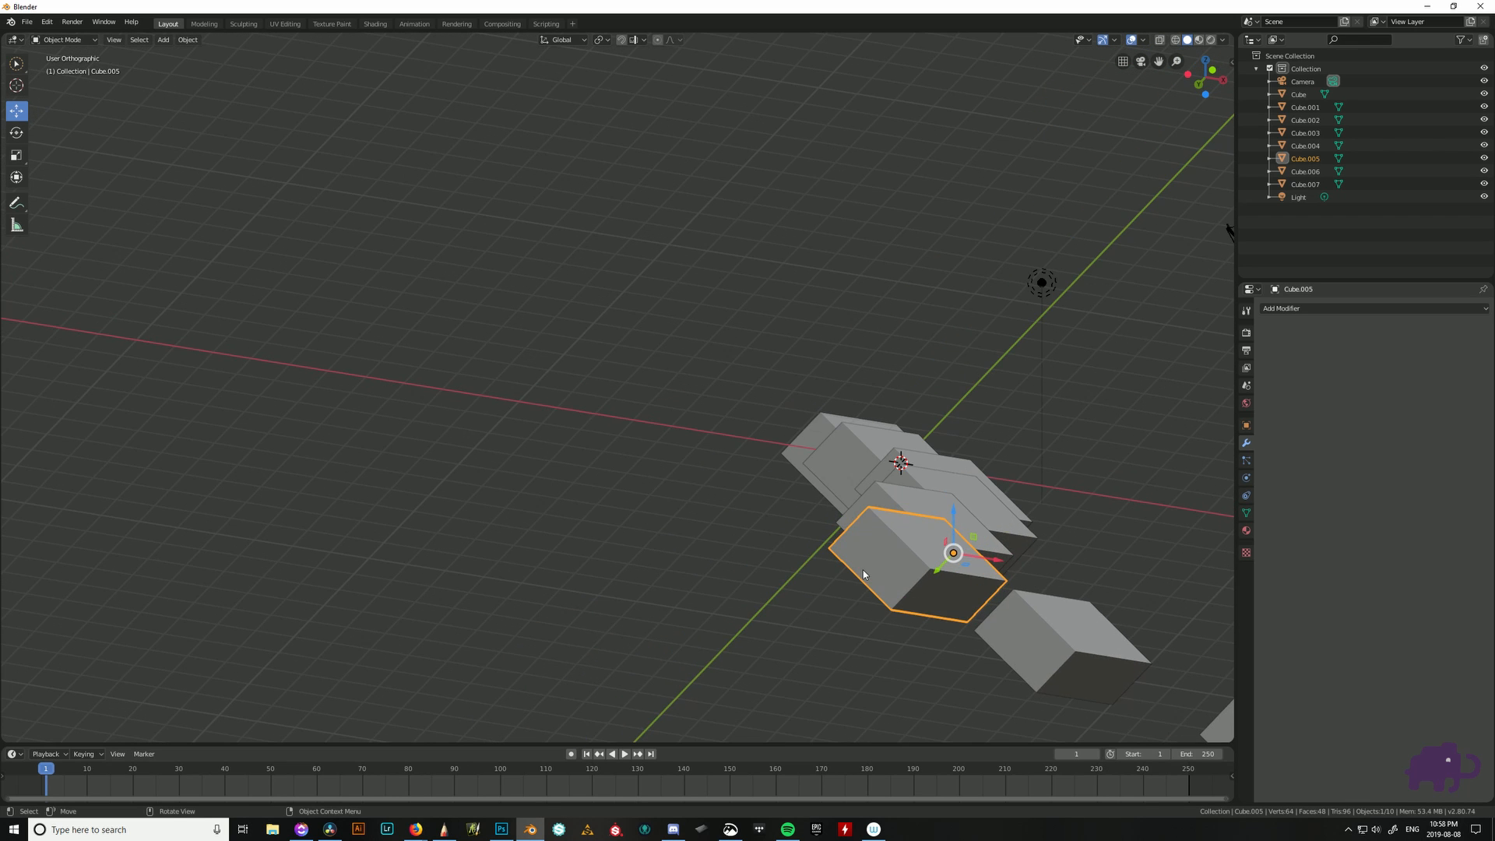
{"action": "middle_click_drag", "start_coordinate": [862, 574], "coordinate": [1054, 546]}
{"action": "scroll", "coordinate": [1055, 545], "scroll_direction": "down", "scroll_amount": 5}
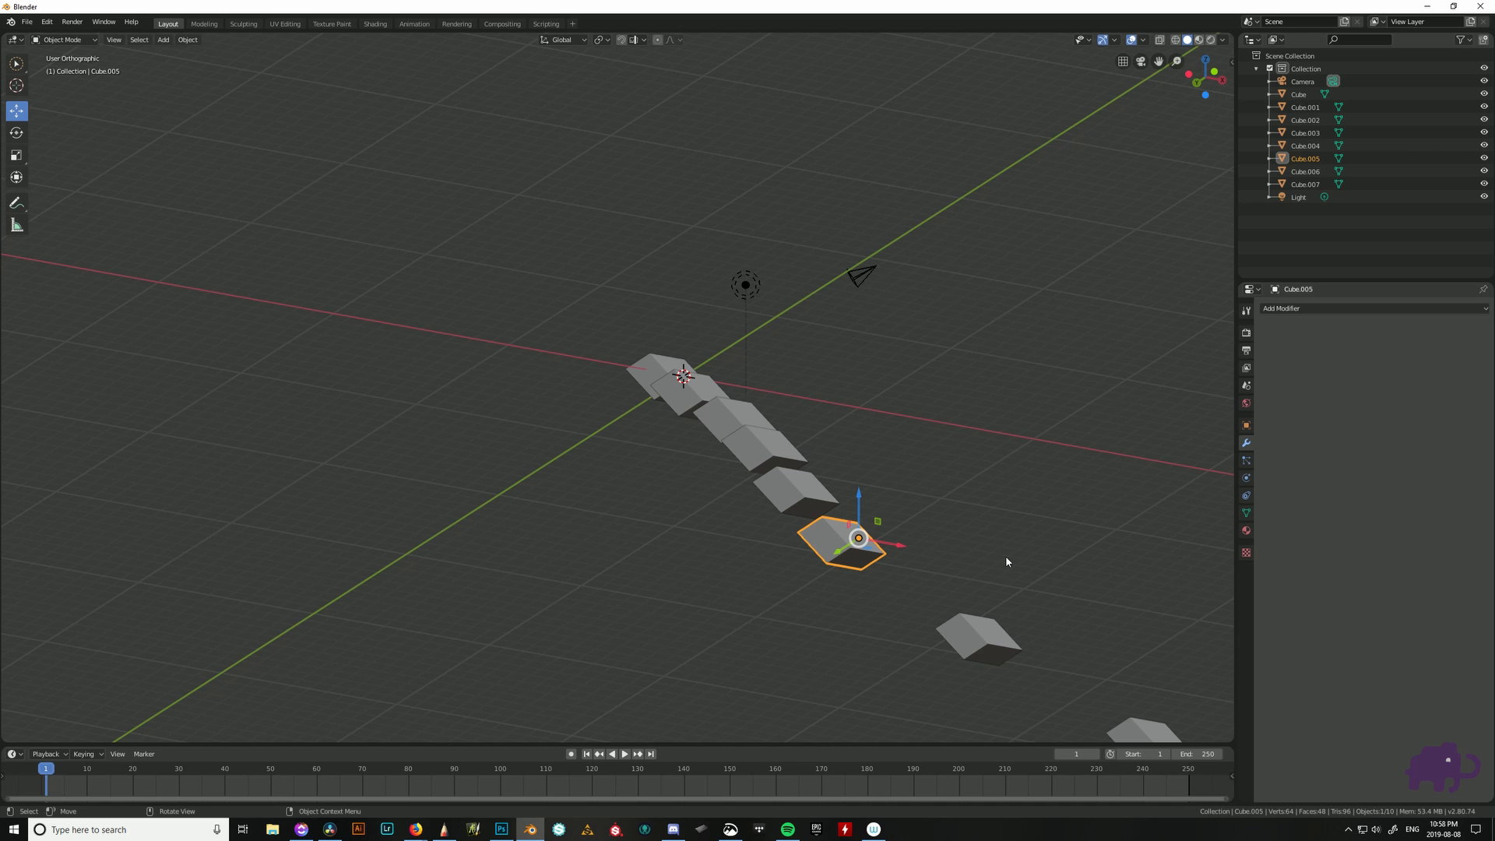
{"action": "scroll", "coordinate": [1007, 555], "scroll_direction": "down", "scroll_amount": 8}
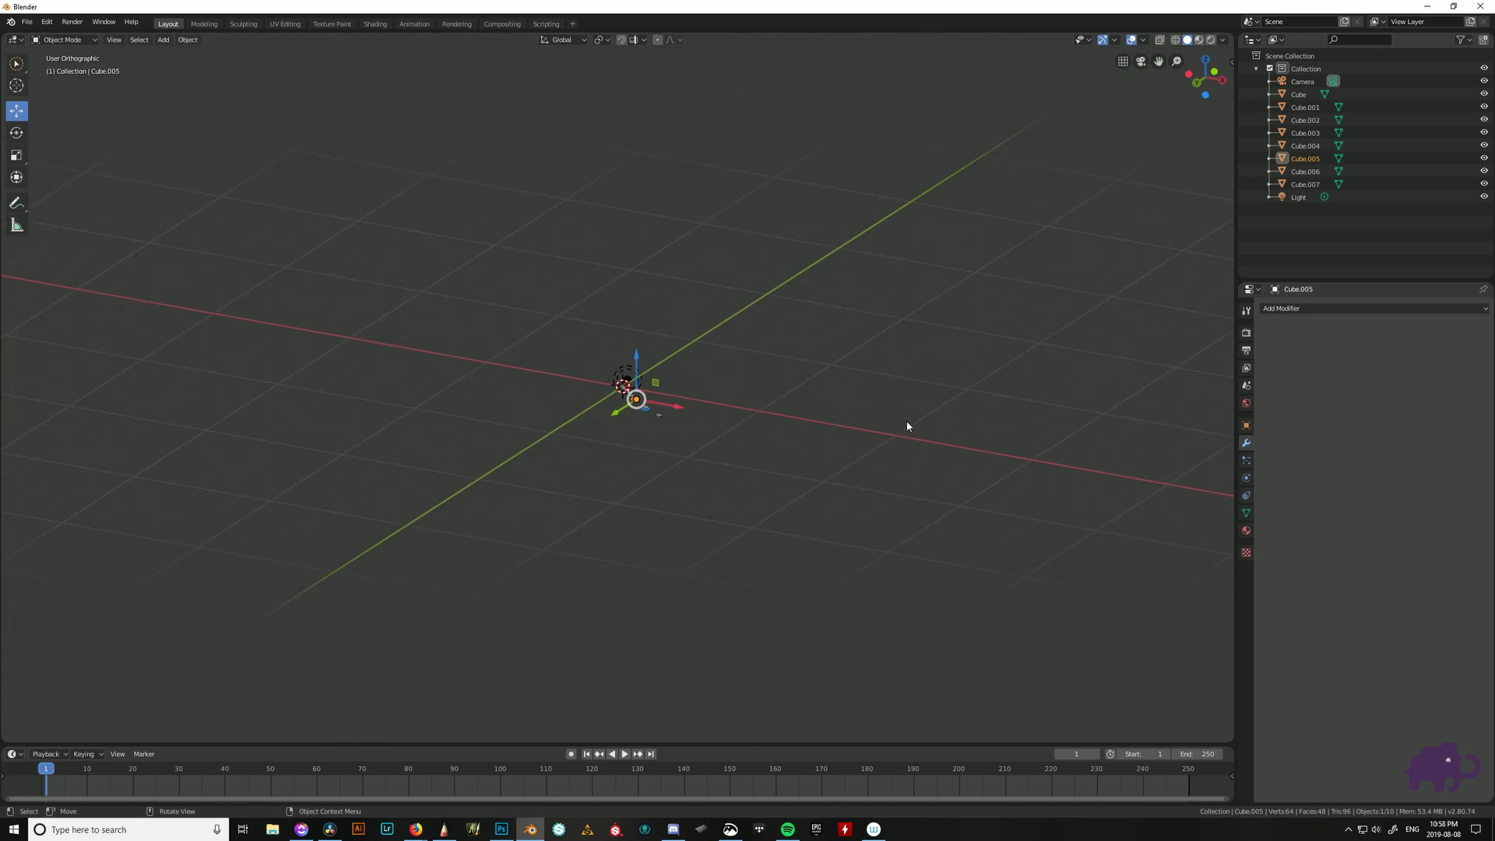
- Box-select the seven duplicated cubes and delete them, keeping the original cube, camera and light
{"action": "middle_click_drag", "start_coordinate": [908, 423], "coordinate": [702, 453]}
{"action": "scroll", "coordinate": [917, 559], "scroll_direction": "down", "scroll_amount": 2}
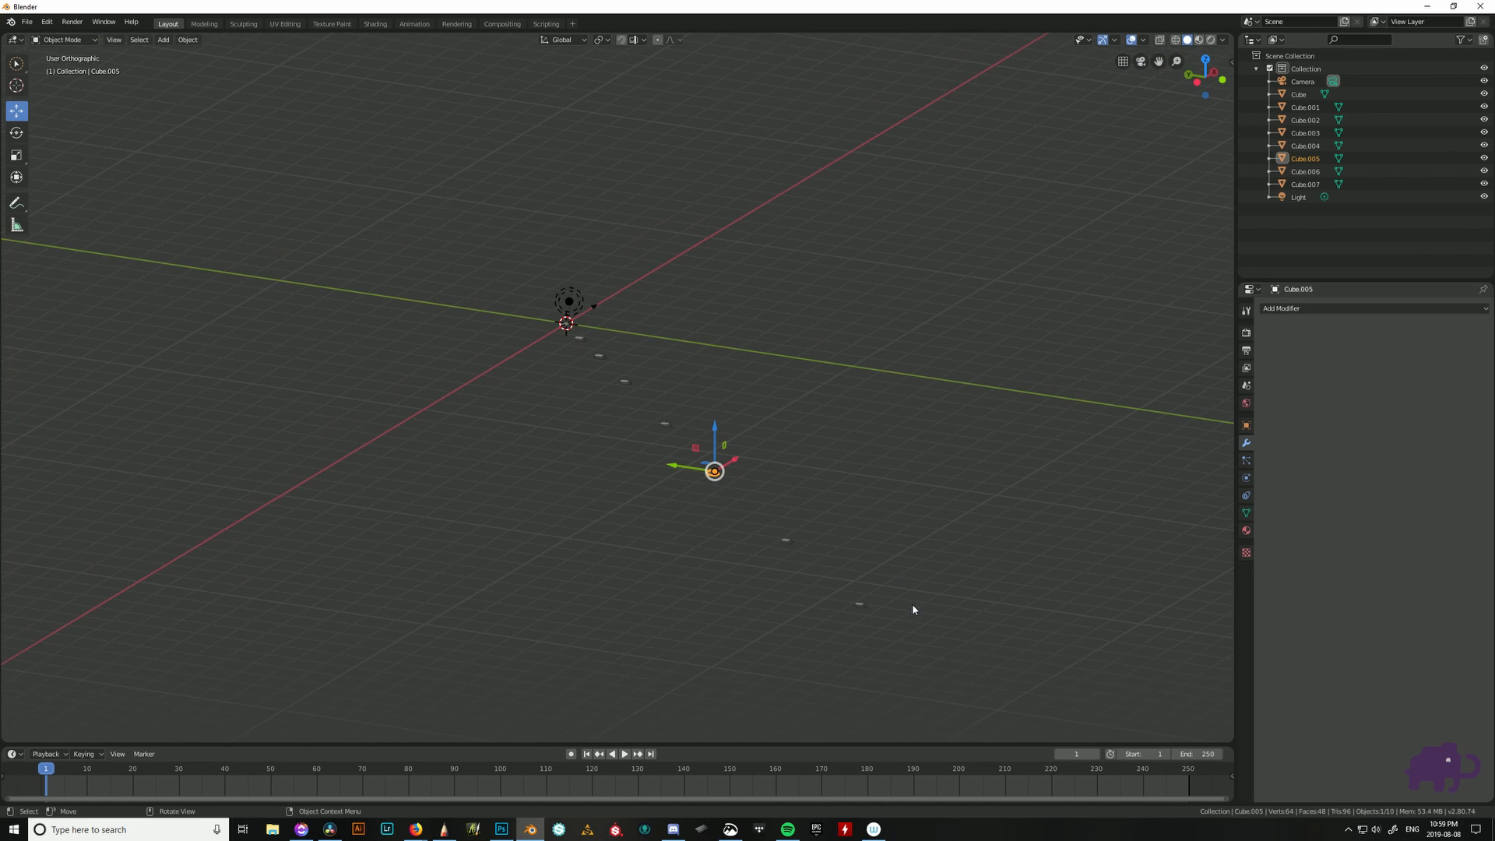
{"action": "key", "text": "b"}
{"action": "left_click_drag", "start_coordinate": [936, 666], "coordinate": [484, 334]}
{"action": "key", "text": "Delete"}
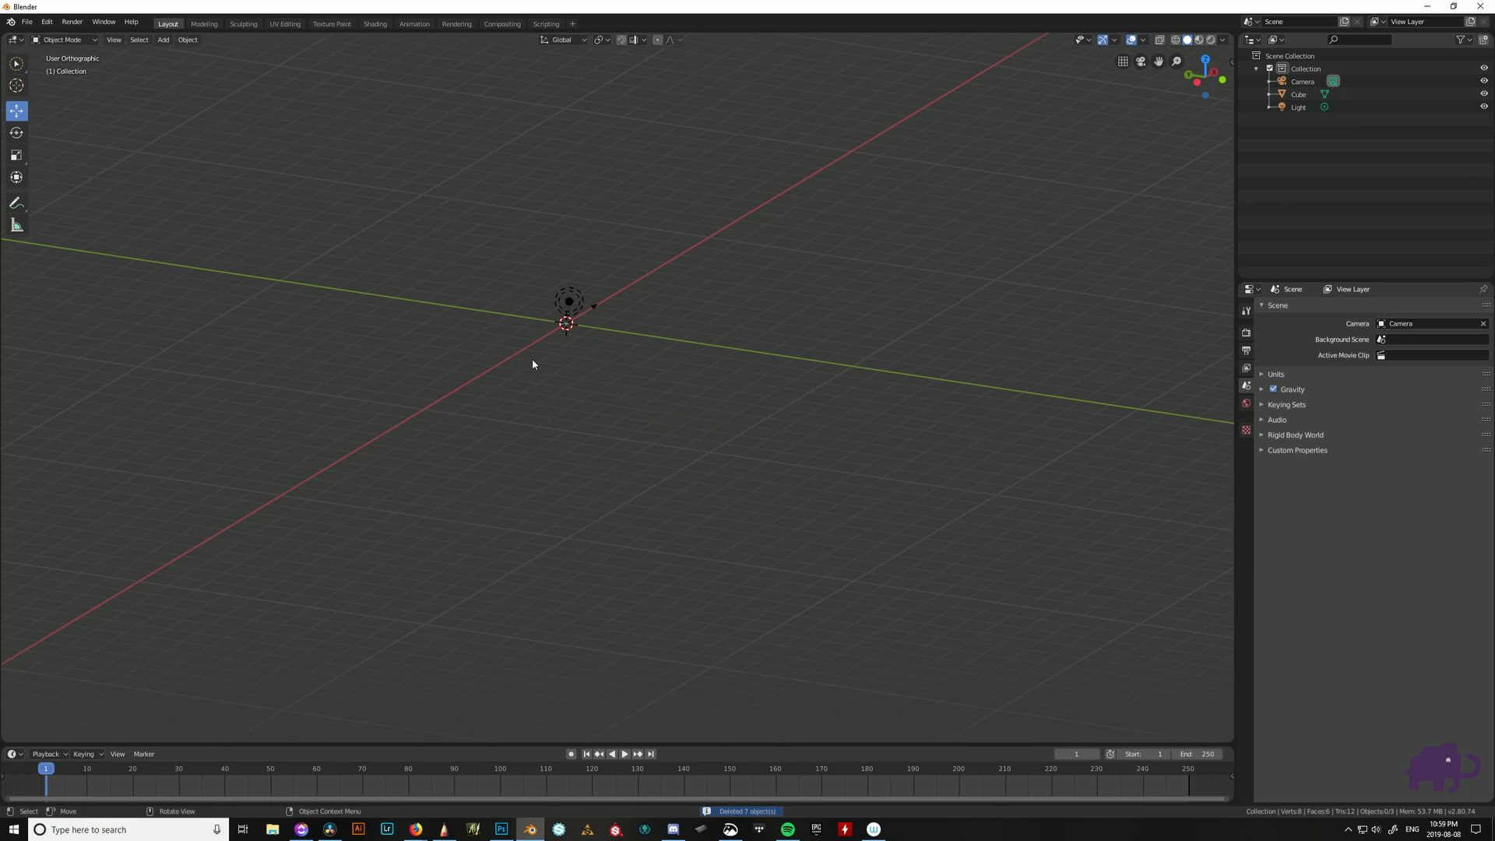
- Return the viewport to perspective projection and bring the original cube at the origin back into view
{"action": "scroll", "coordinate": [590, 256], "scroll_direction": "up", "scroll_amount": 8}
{"action": "key", "text": "KP_5"}
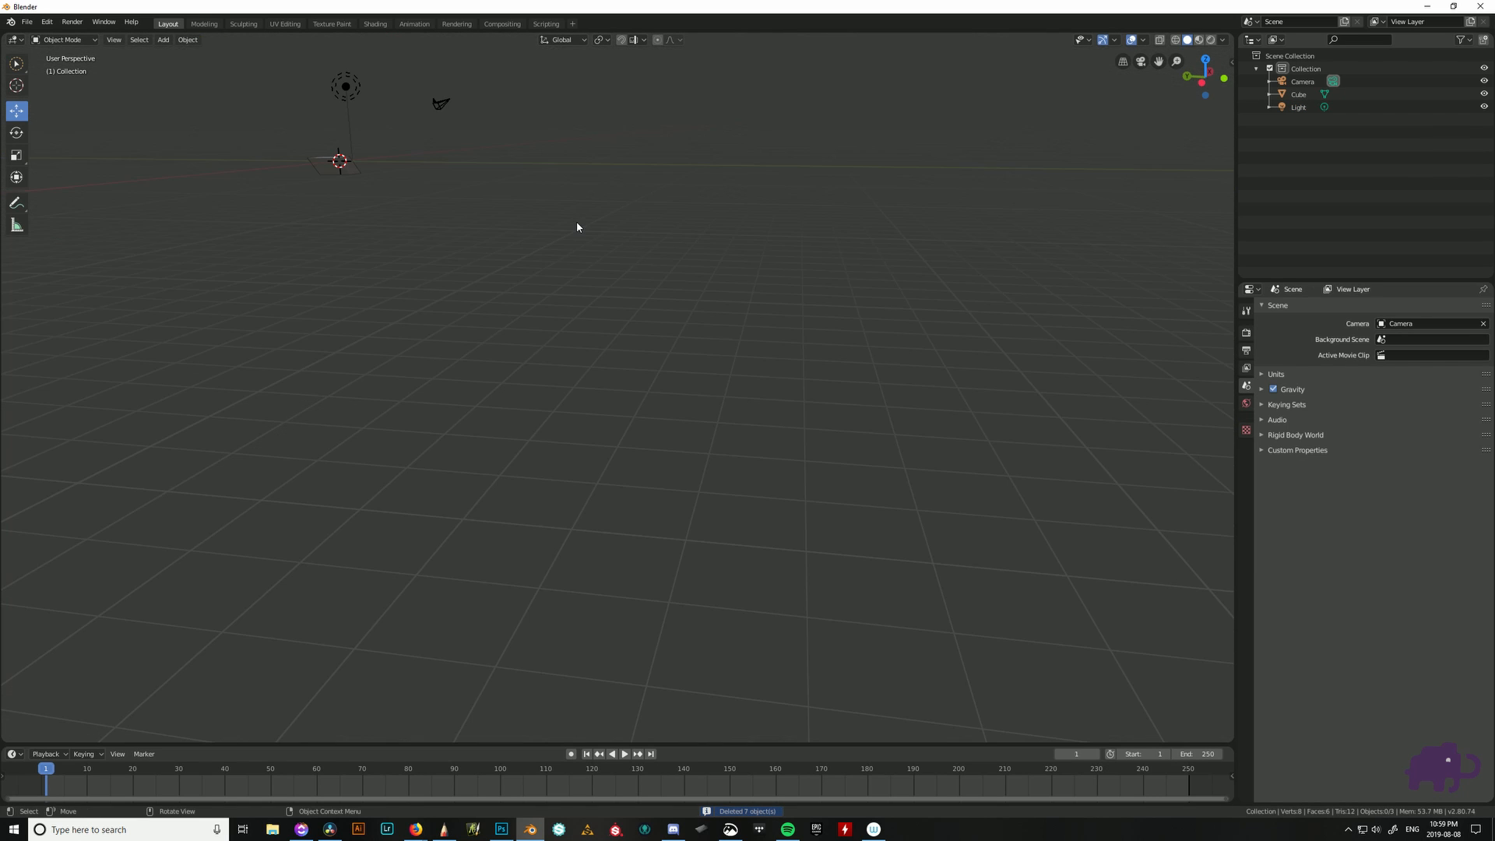
{"action": "middle_click_drag", "start_coordinate": [576, 226], "coordinate": [699, 472]}
{"action": "scroll", "coordinate": [837, 575], "scroll_direction": "up", "scroll_amount": 2}
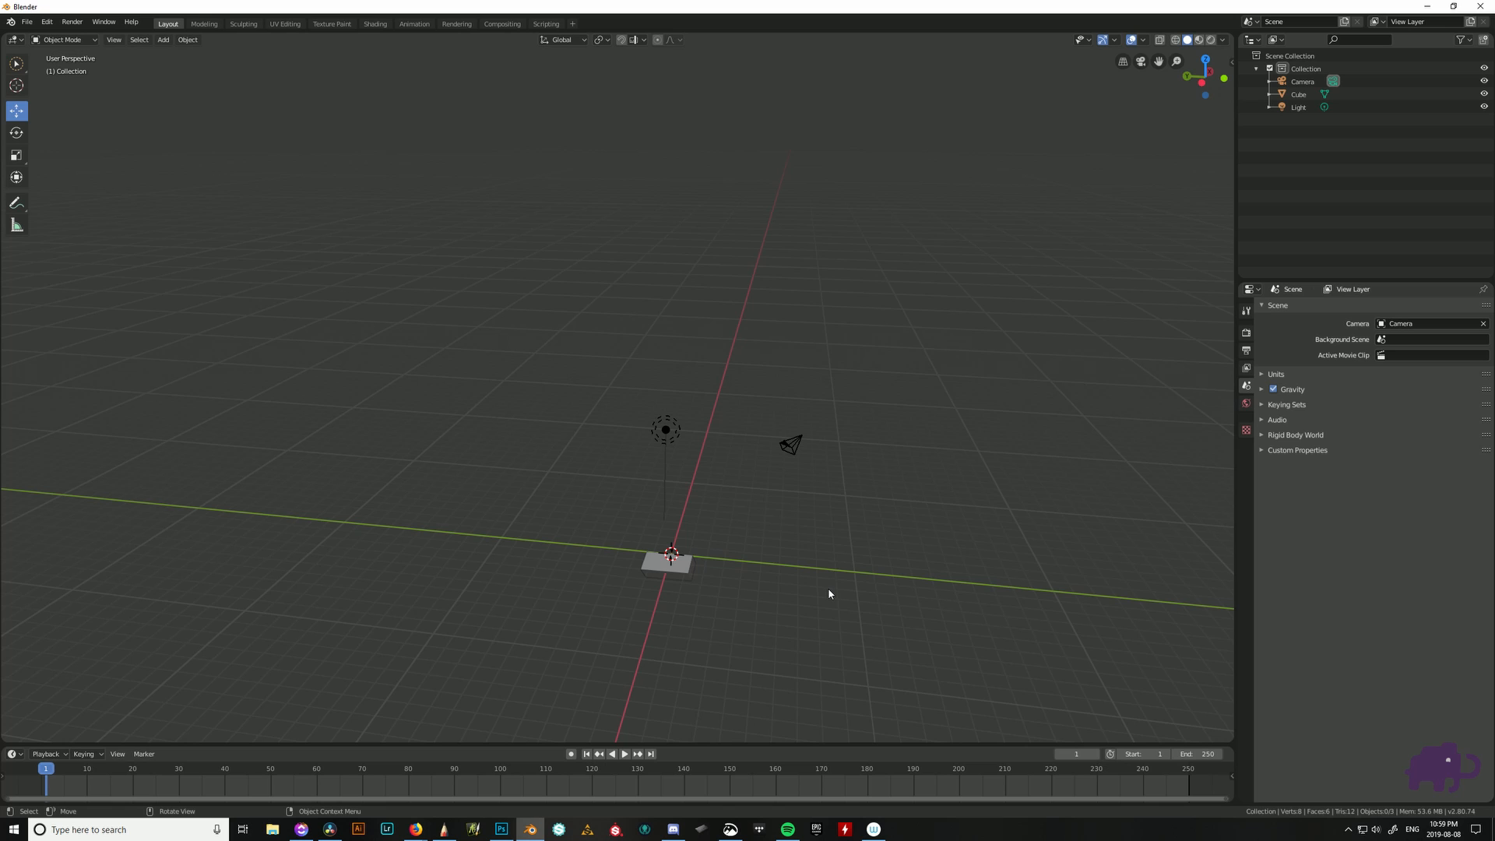
- Select the cube at the origin, frame it in the viewport and view it from its sloped side in perspective
{"action": "left_click", "coordinate": [657, 562]}
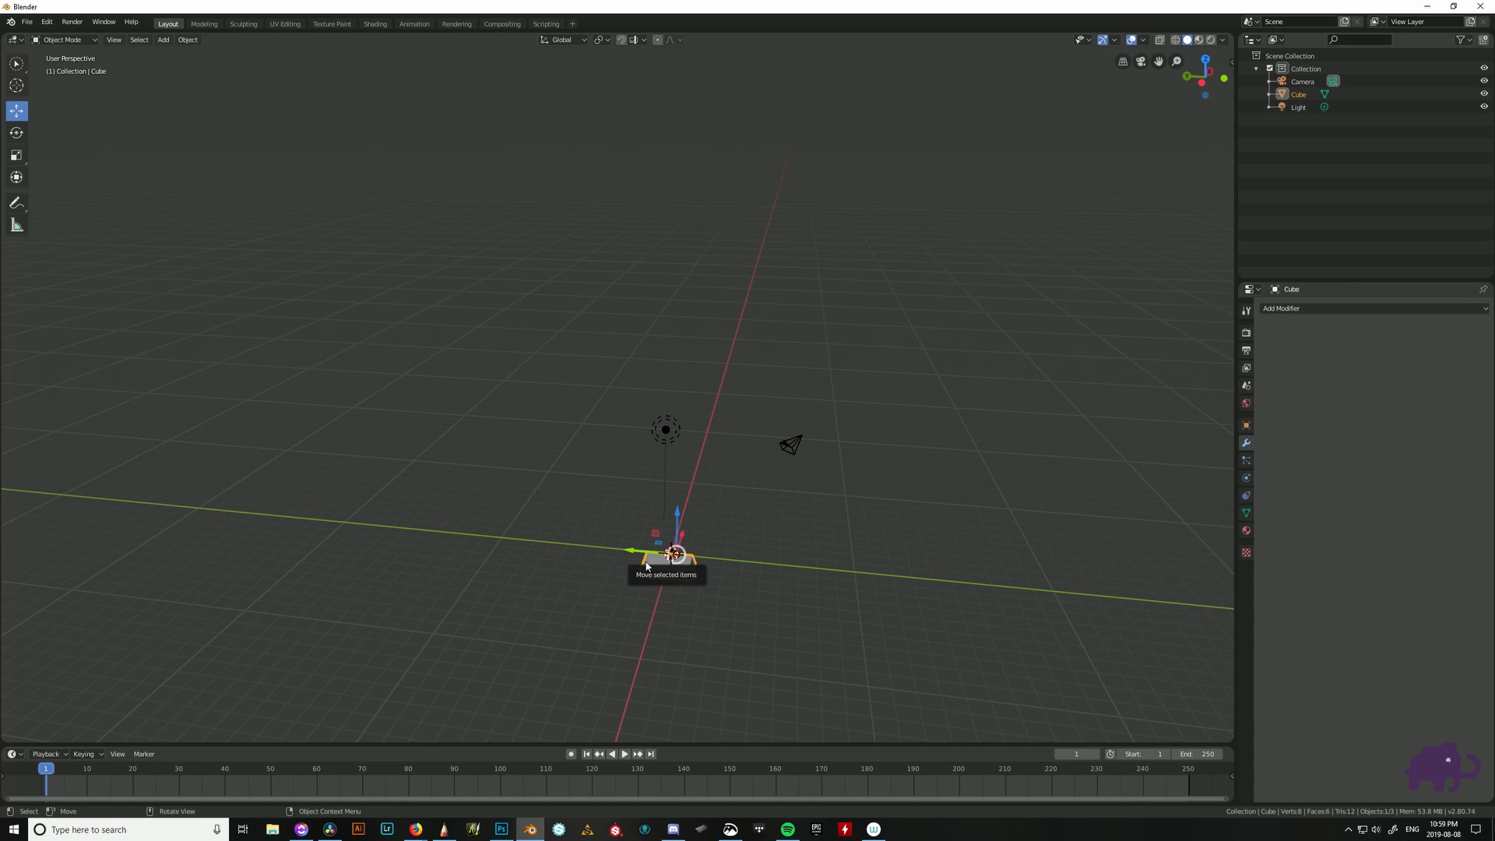
{"action": "key", "text": "KP_Decimal"}
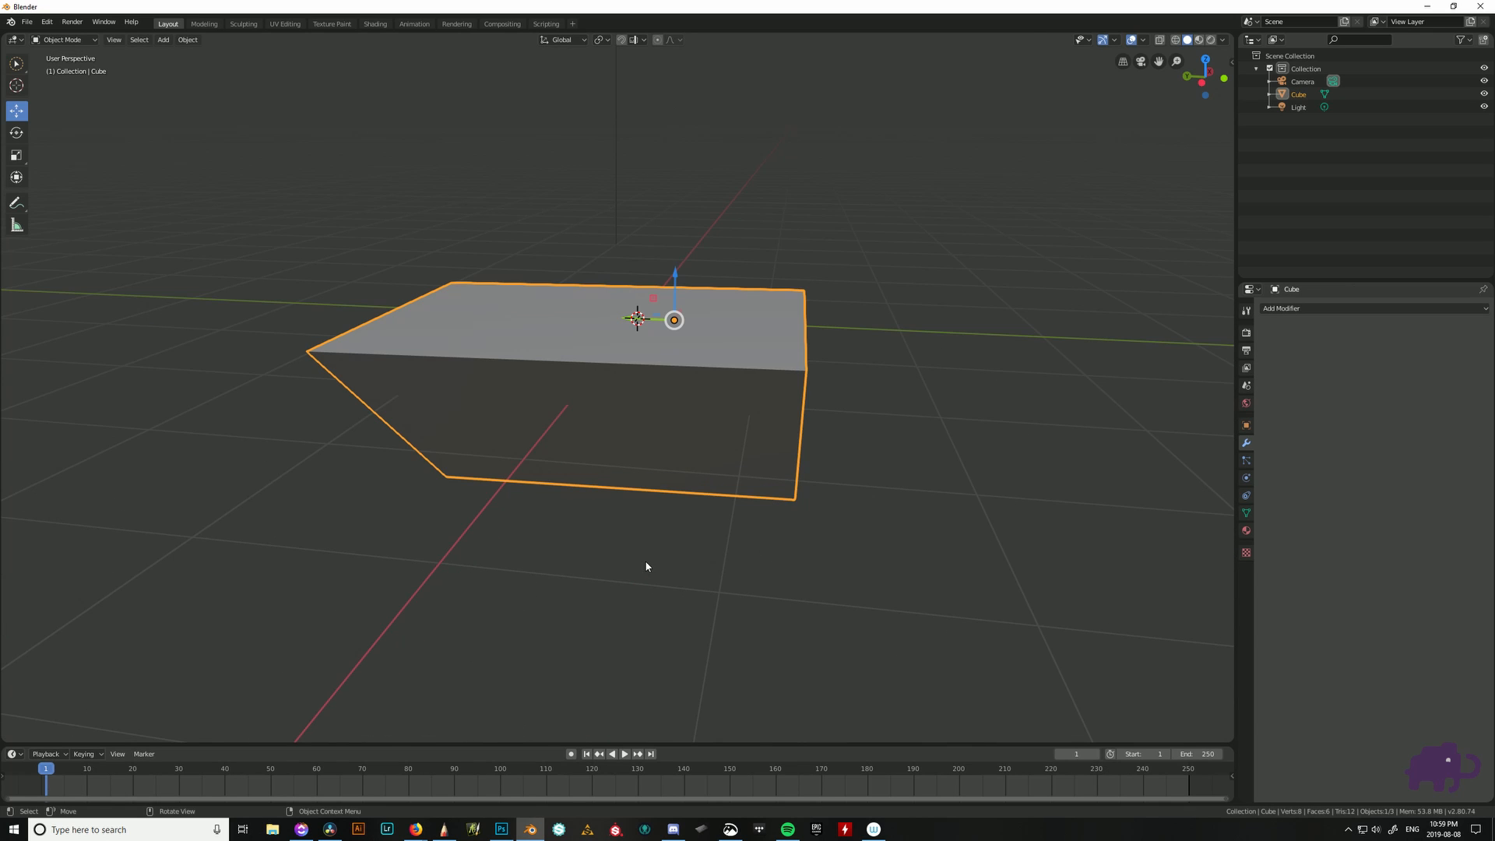
{"action": "scroll", "coordinate": [644, 559], "scroll_direction": "down", "scroll_amount": 3}
{"action": "middle_click_drag", "start_coordinate": [728, 544], "coordinate": [481, 543]}
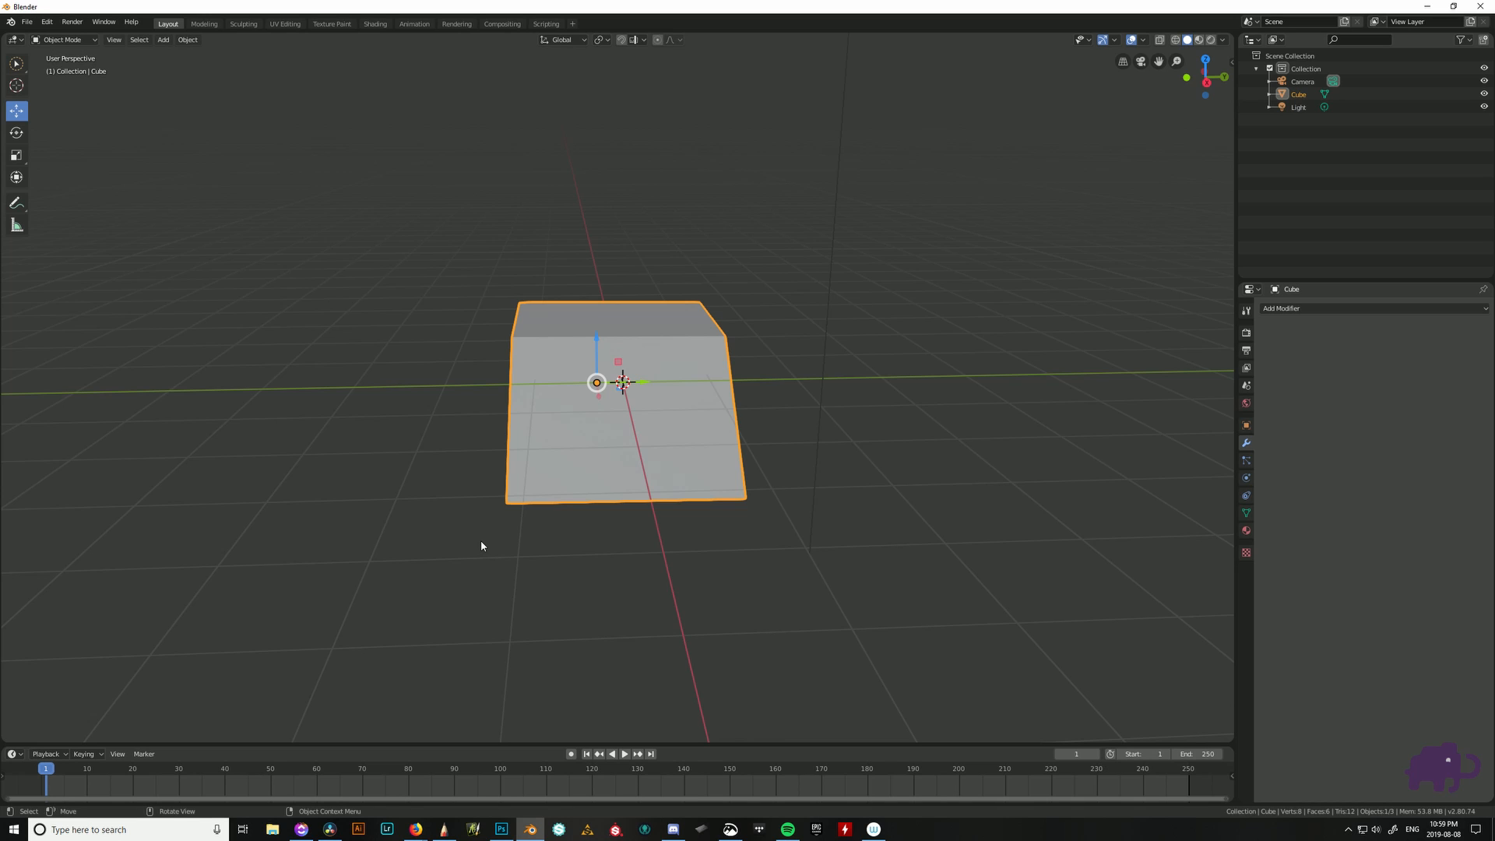
- Compare the front and back orthographic views of the sheared cube, switching between them repeatedly
{"action": "key", "text": "ctrl+KP_1"}
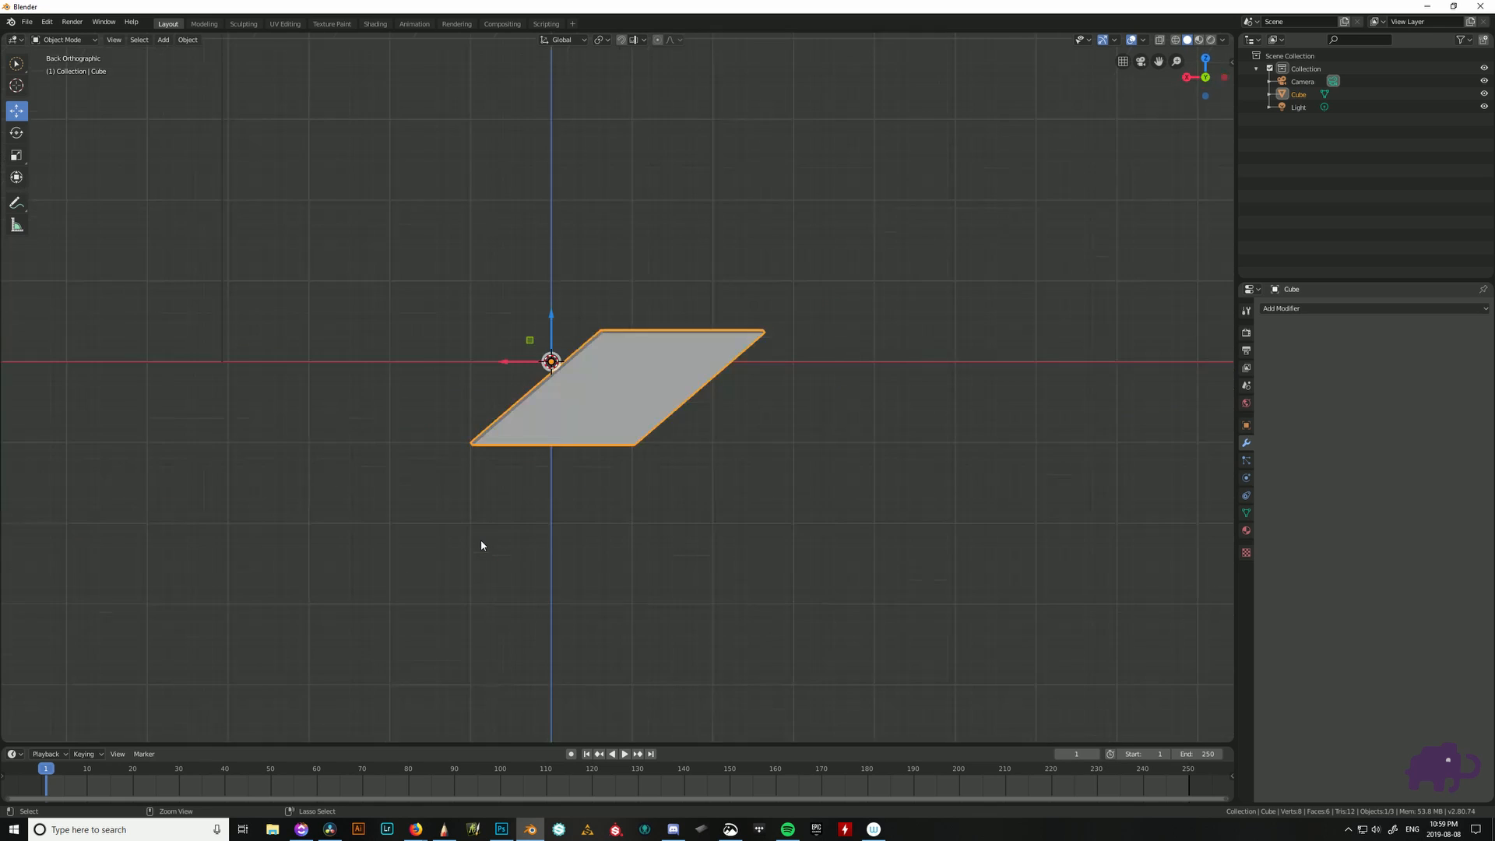
{"action": "key", "text": "KP_1"}
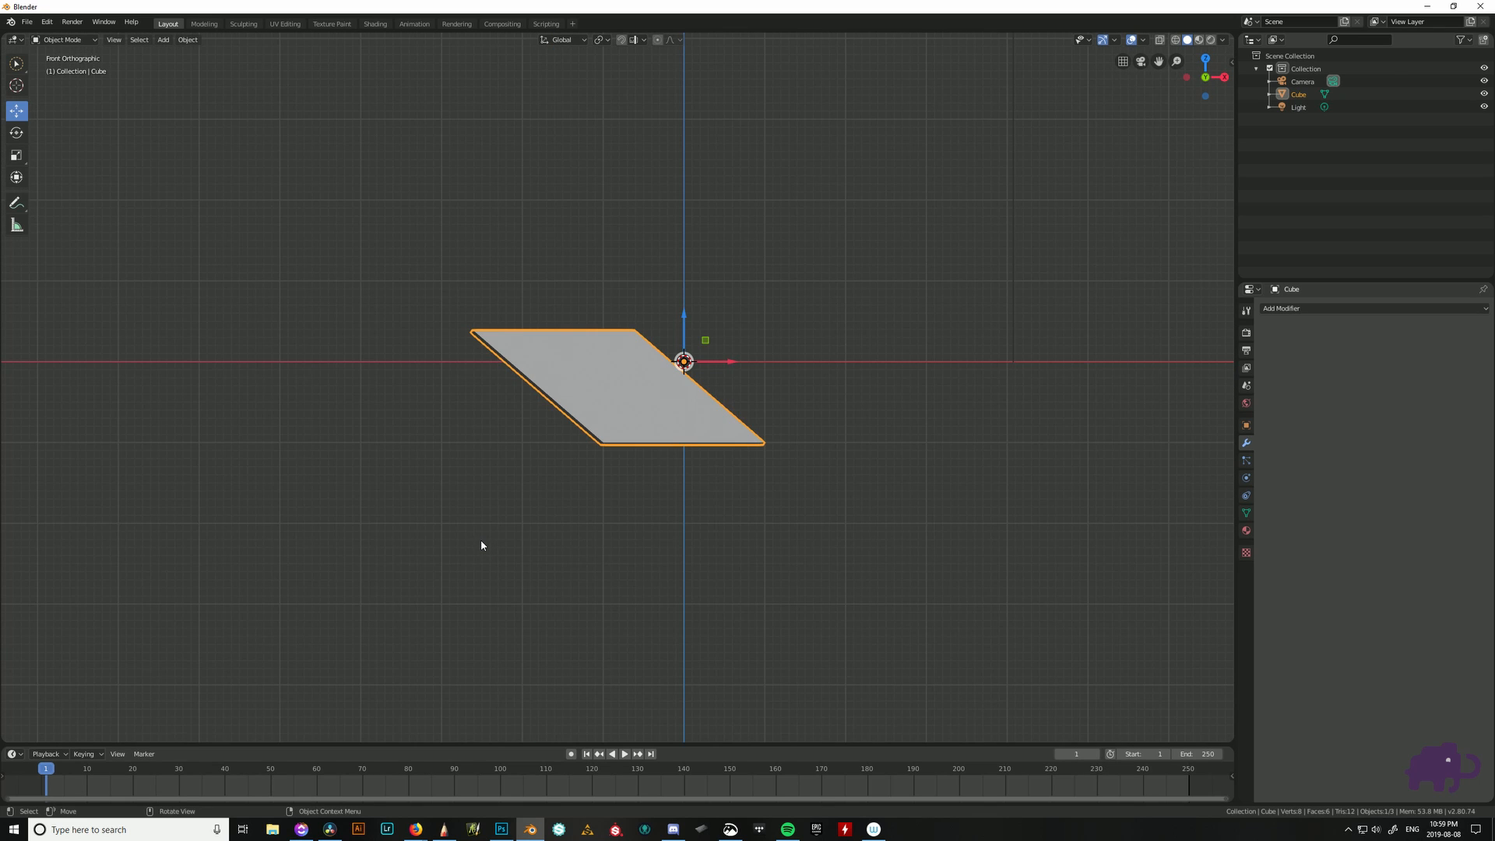
{"action": "key", "text": "ctrl+KP_1"}
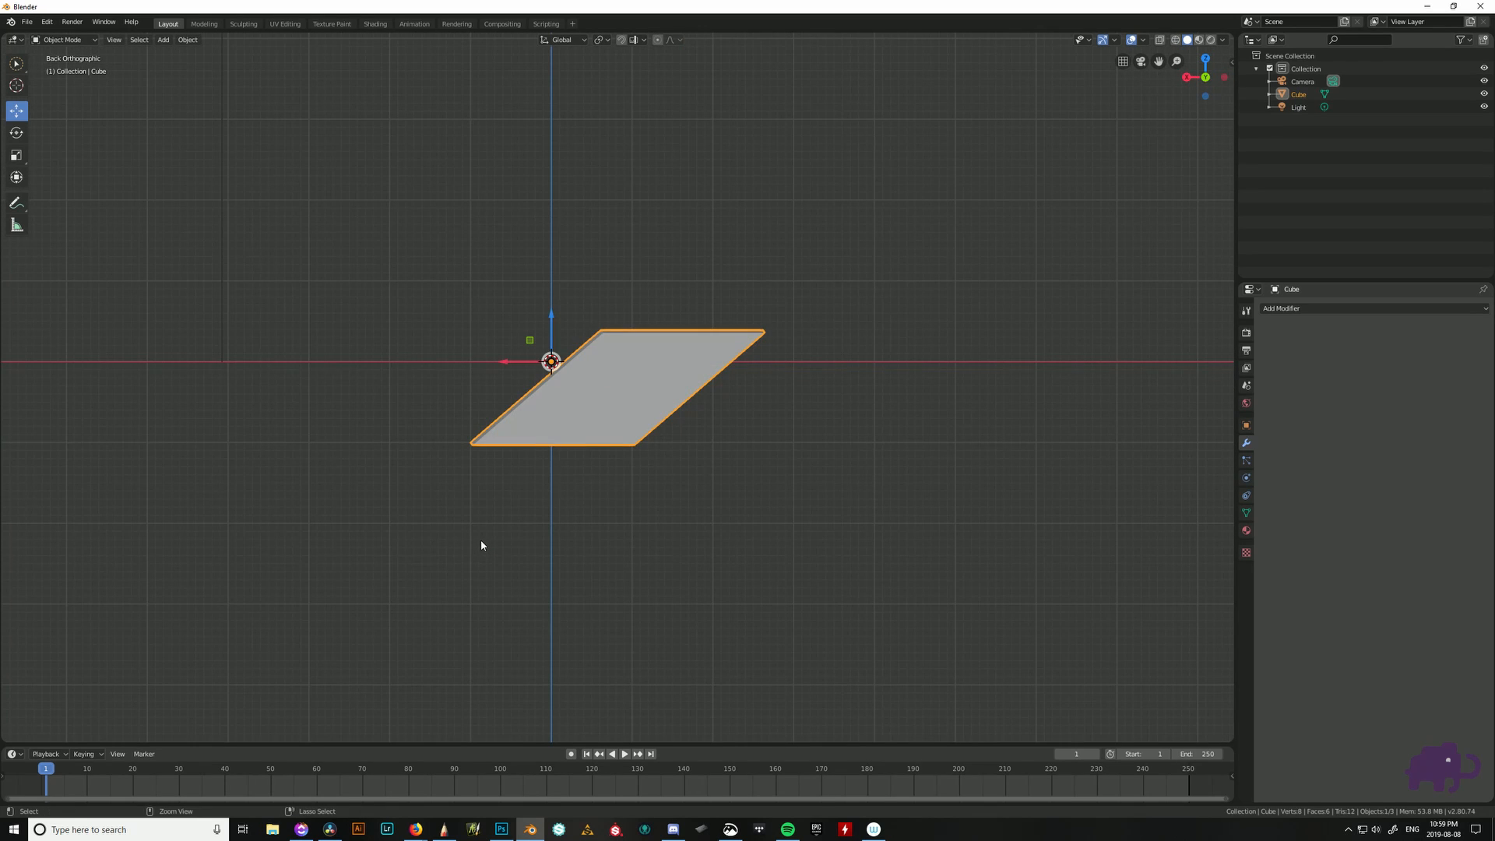
{"action": "key", "text": "KP_1"}
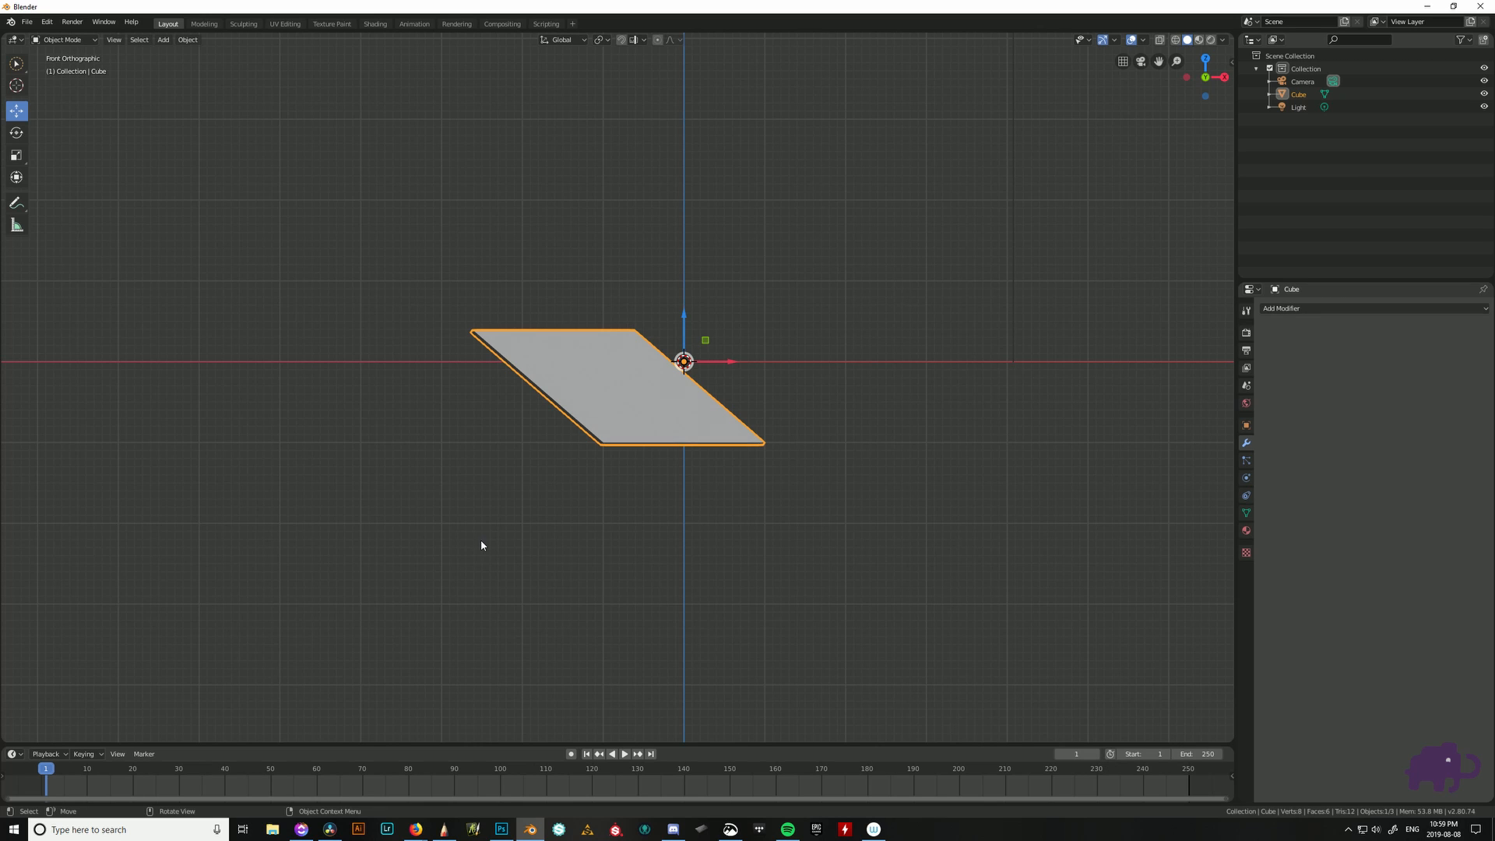
{"action": "key", "text": "ctrl+KP_1"}
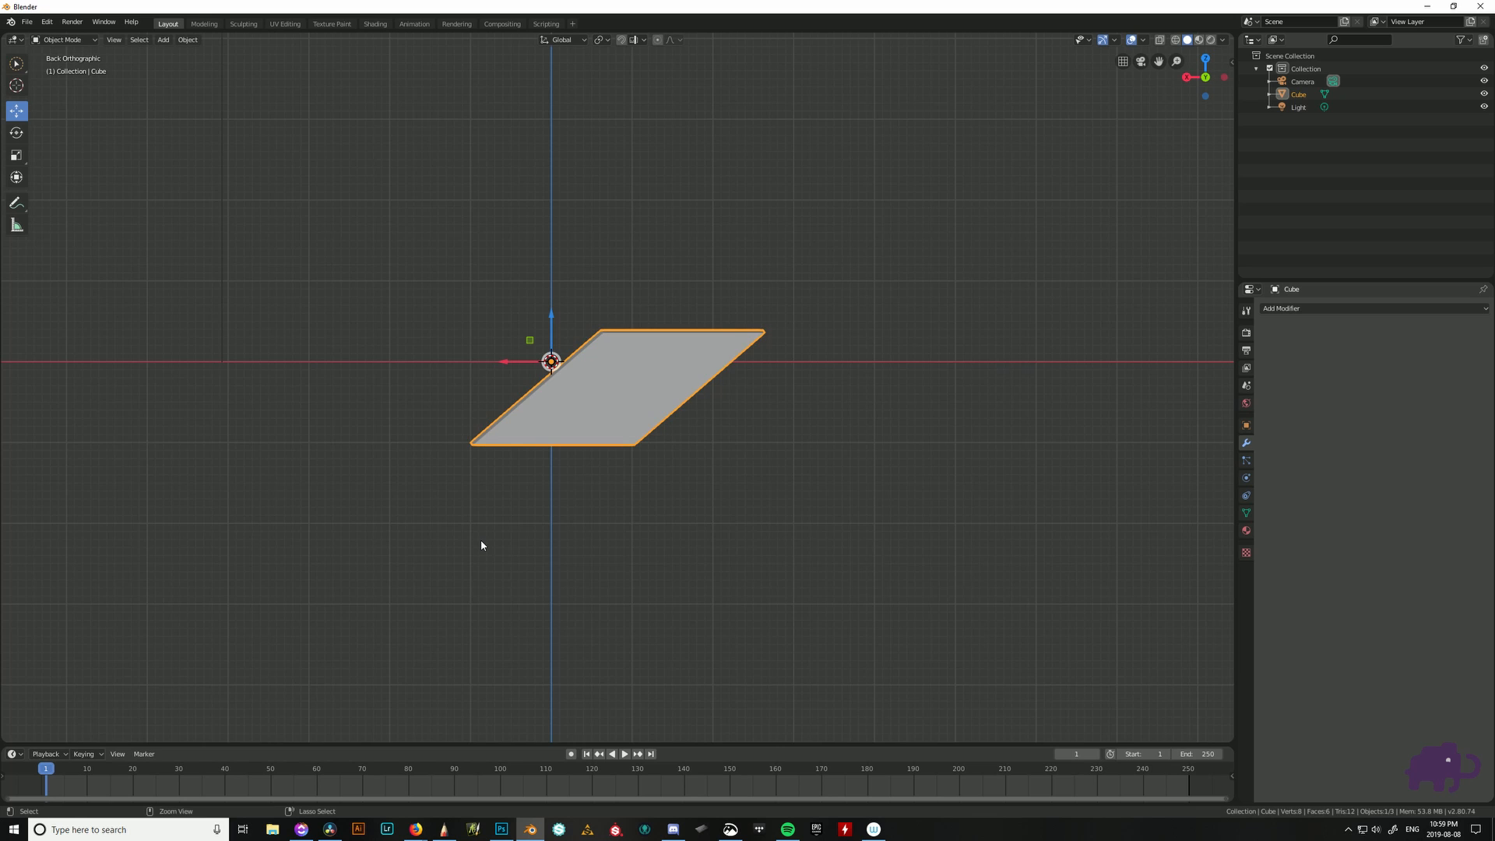
{"action": "key", "text": "KP_1"}
{"action": "key", "text": "ctrl+KP_1"}
{"action": "key", "text": "KP_1"}
{"action": "key", "text": "ctrl+KP_1"}
{"action": "key", "text": "KP_1"}
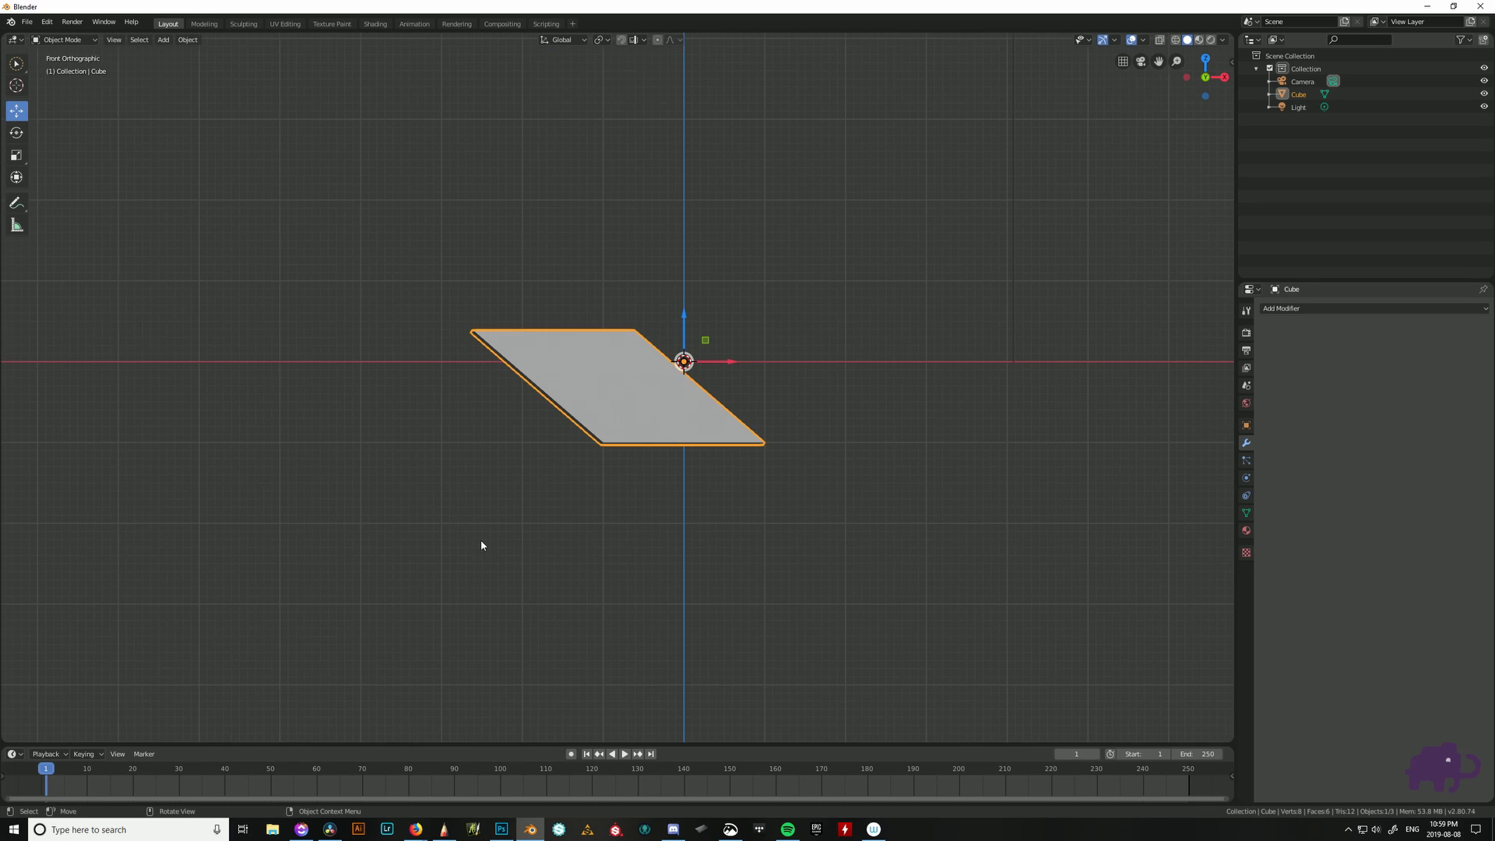
{"action": "key", "text": "ctrl+KP_1"}
- Compare the right and left orthographic views of the cube, alternating between them
{"action": "key", "text": "KP_3"}
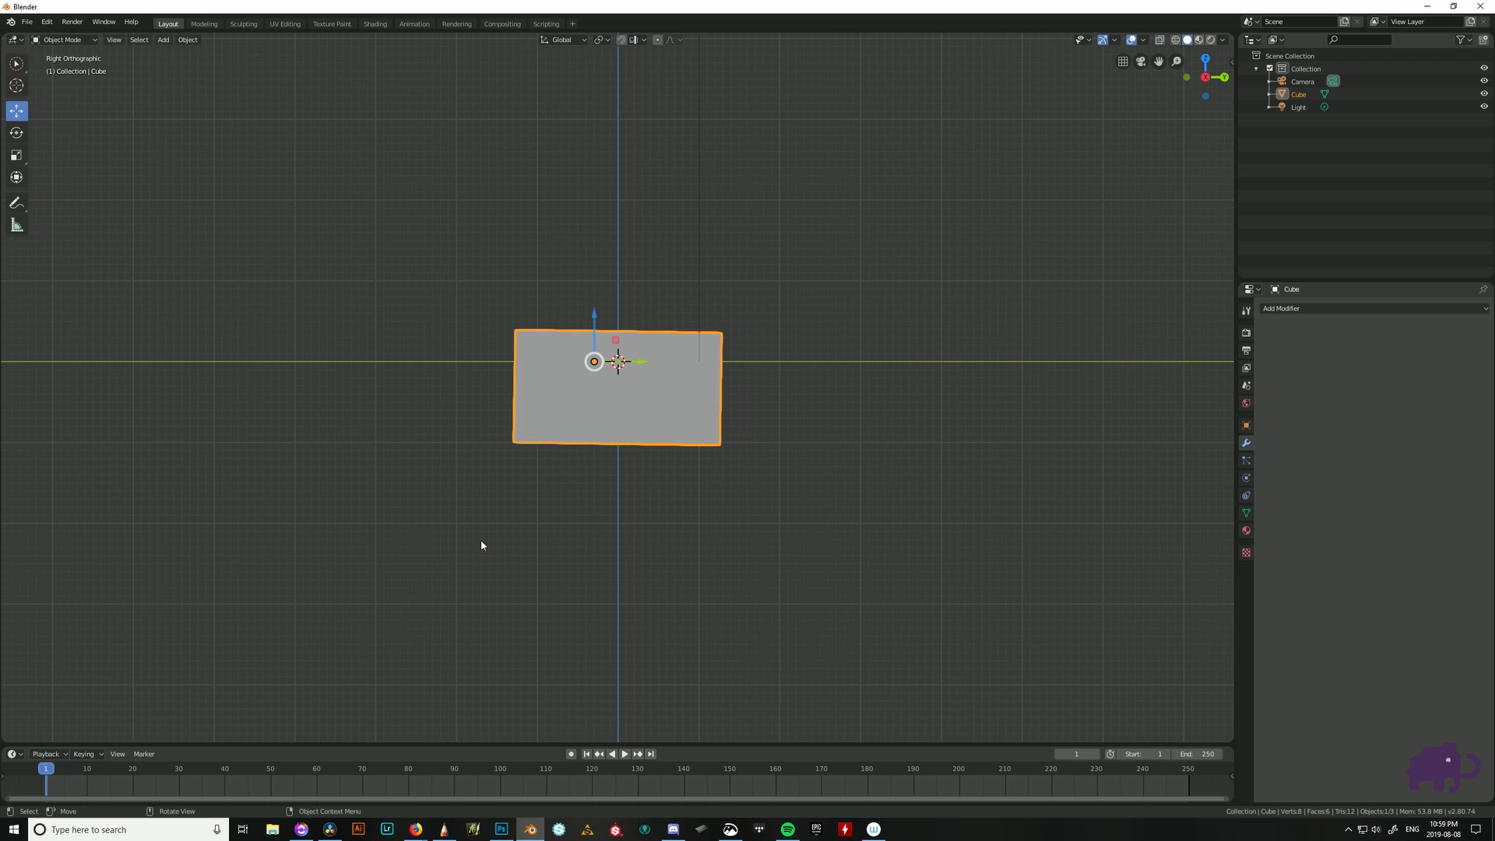
{"action": "key", "text": "ctrl+KP_3"}
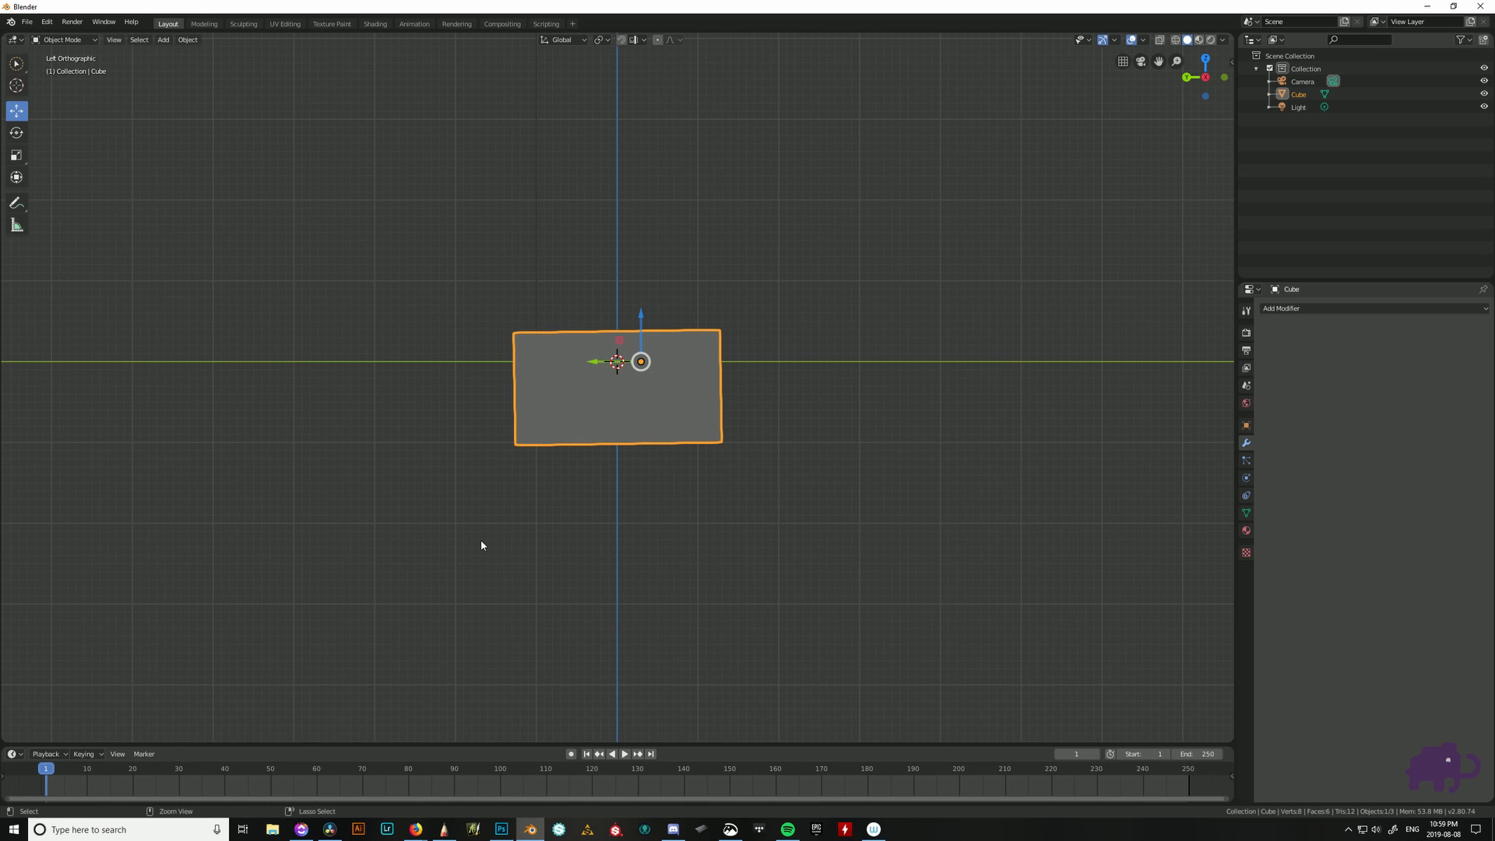
{"action": "key", "text": "KP_3"}
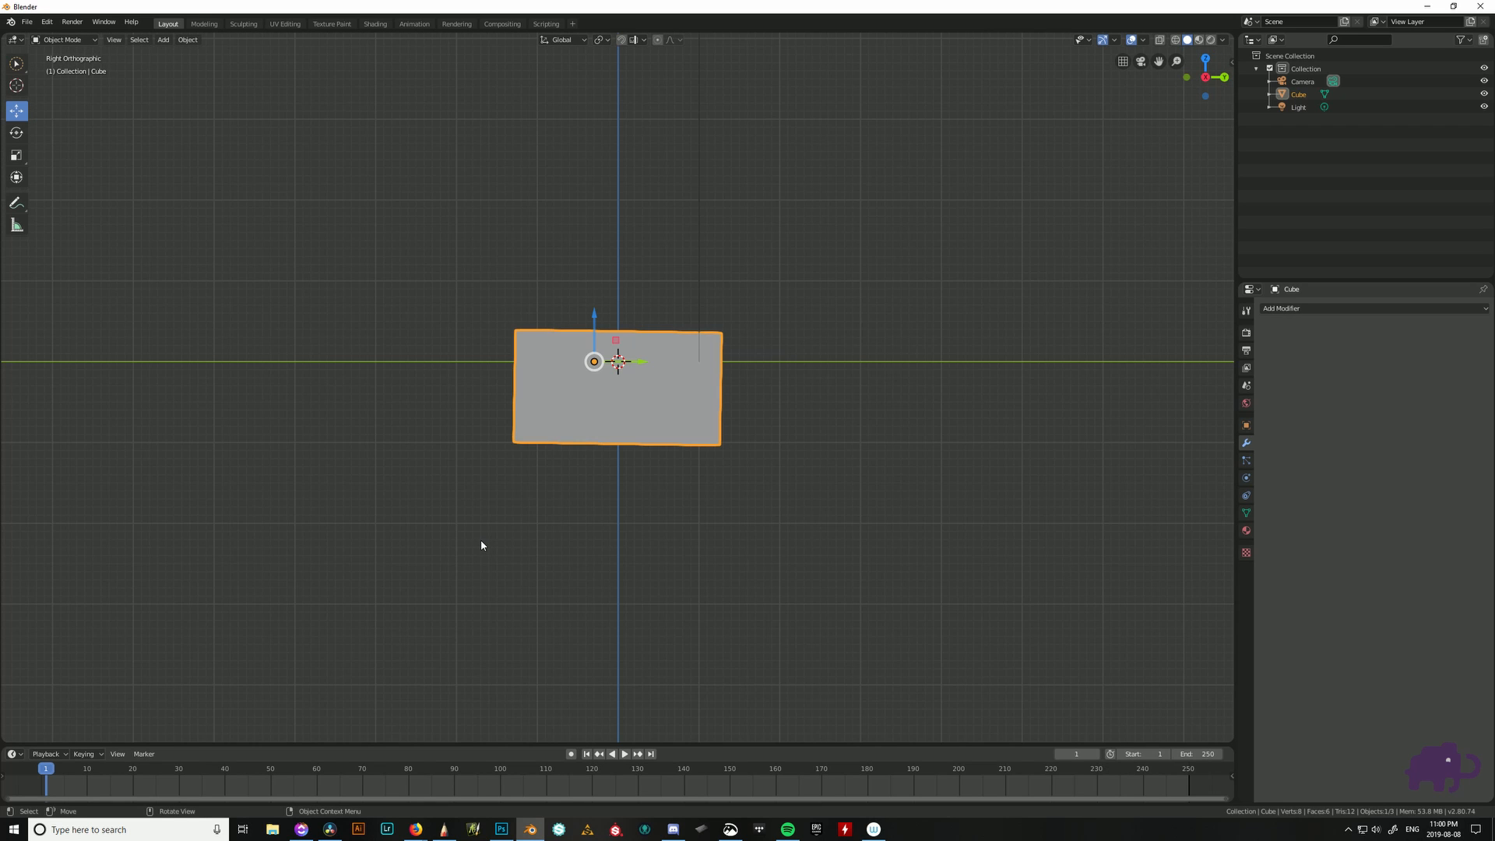
{"action": "key", "text": "ctrl+KP_3"}
{"action": "key", "text": "KP_3"}
{"action": "key", "text": "ctrl+KP_3"}
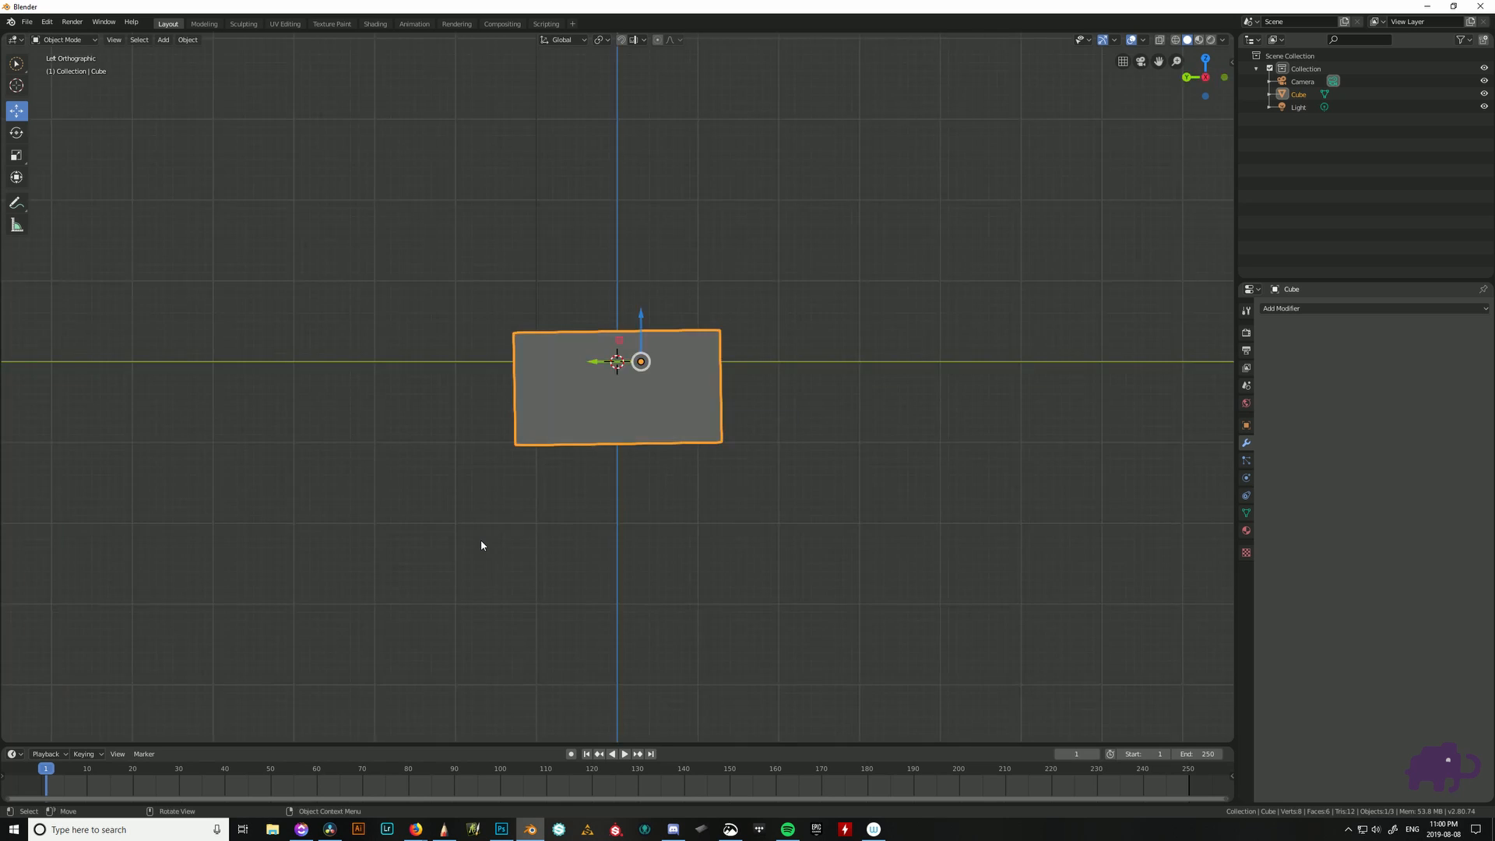
- View the cube from the top and the bottom in orthographic projection, and rotate freely out to a perspective view
{"action": "key", "text": "KP_7"}
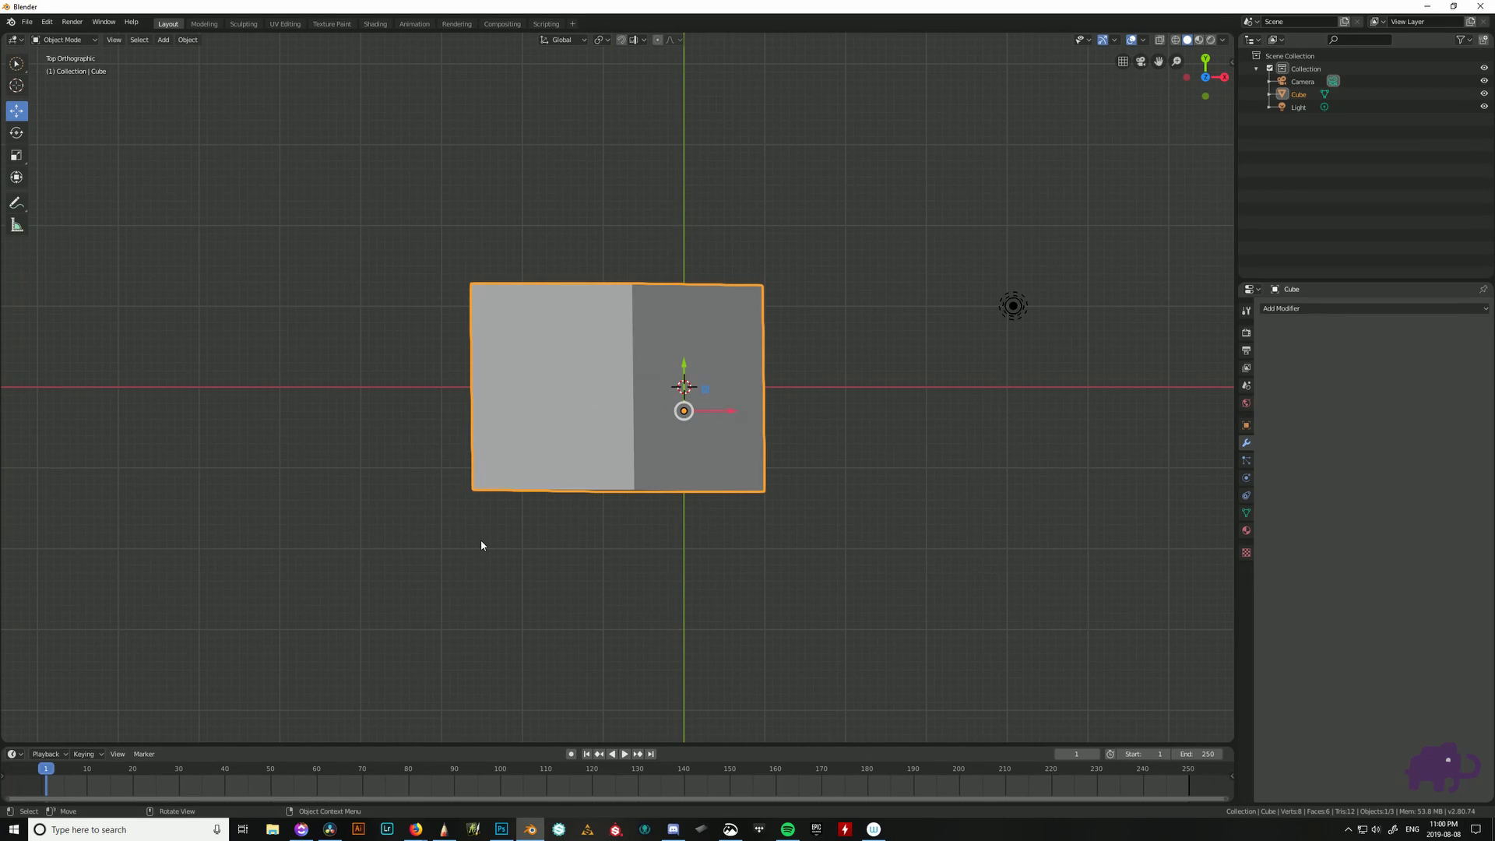
{"action": "key", "text": "ctrl+KP_7"}
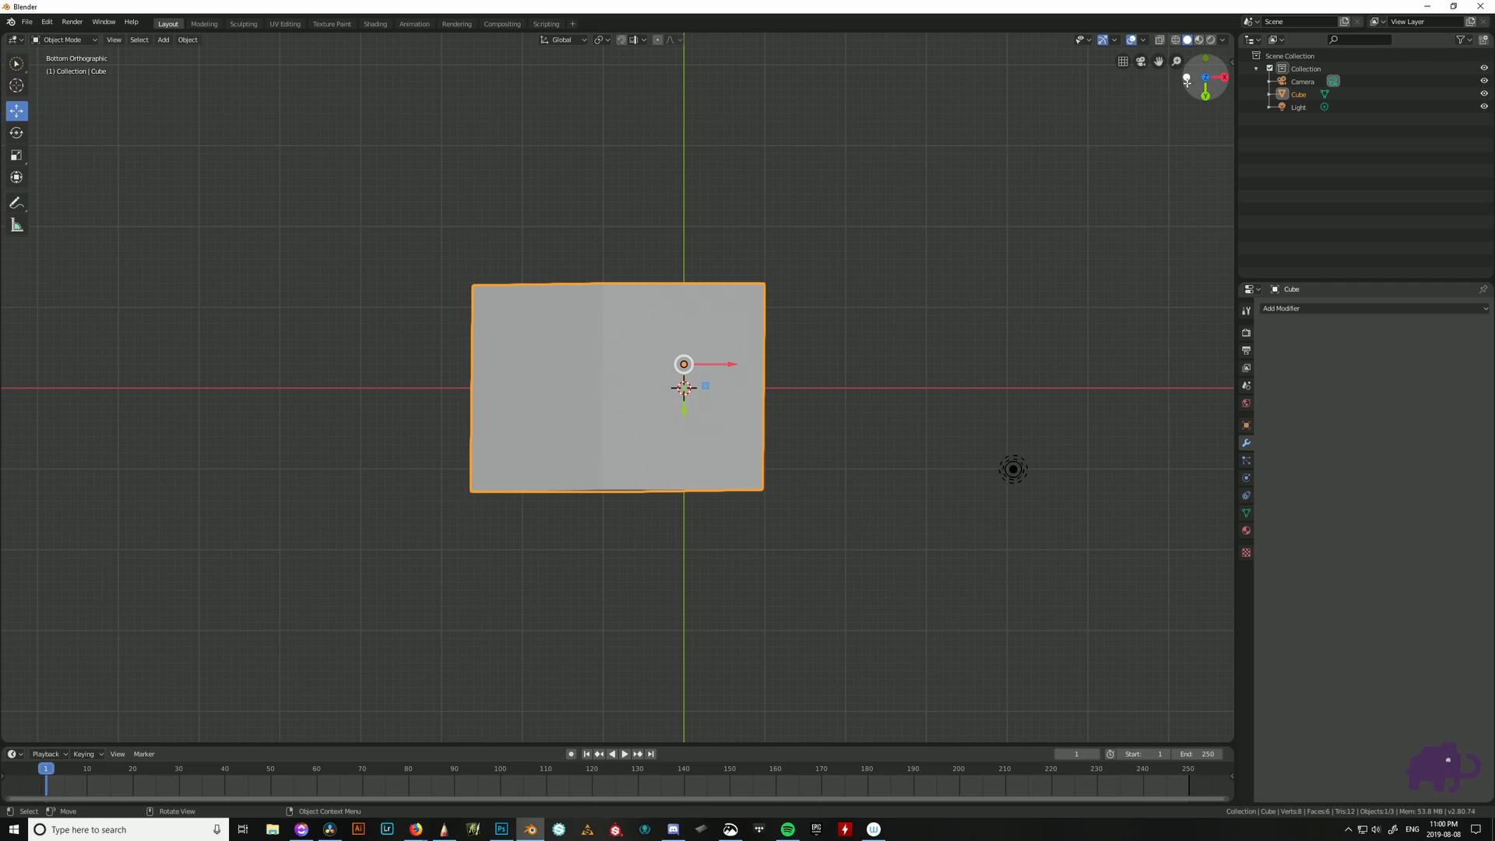
{"action": "left_click_drag", "start_coordinate": [1197, 92], "coordinate": [518, 330]}
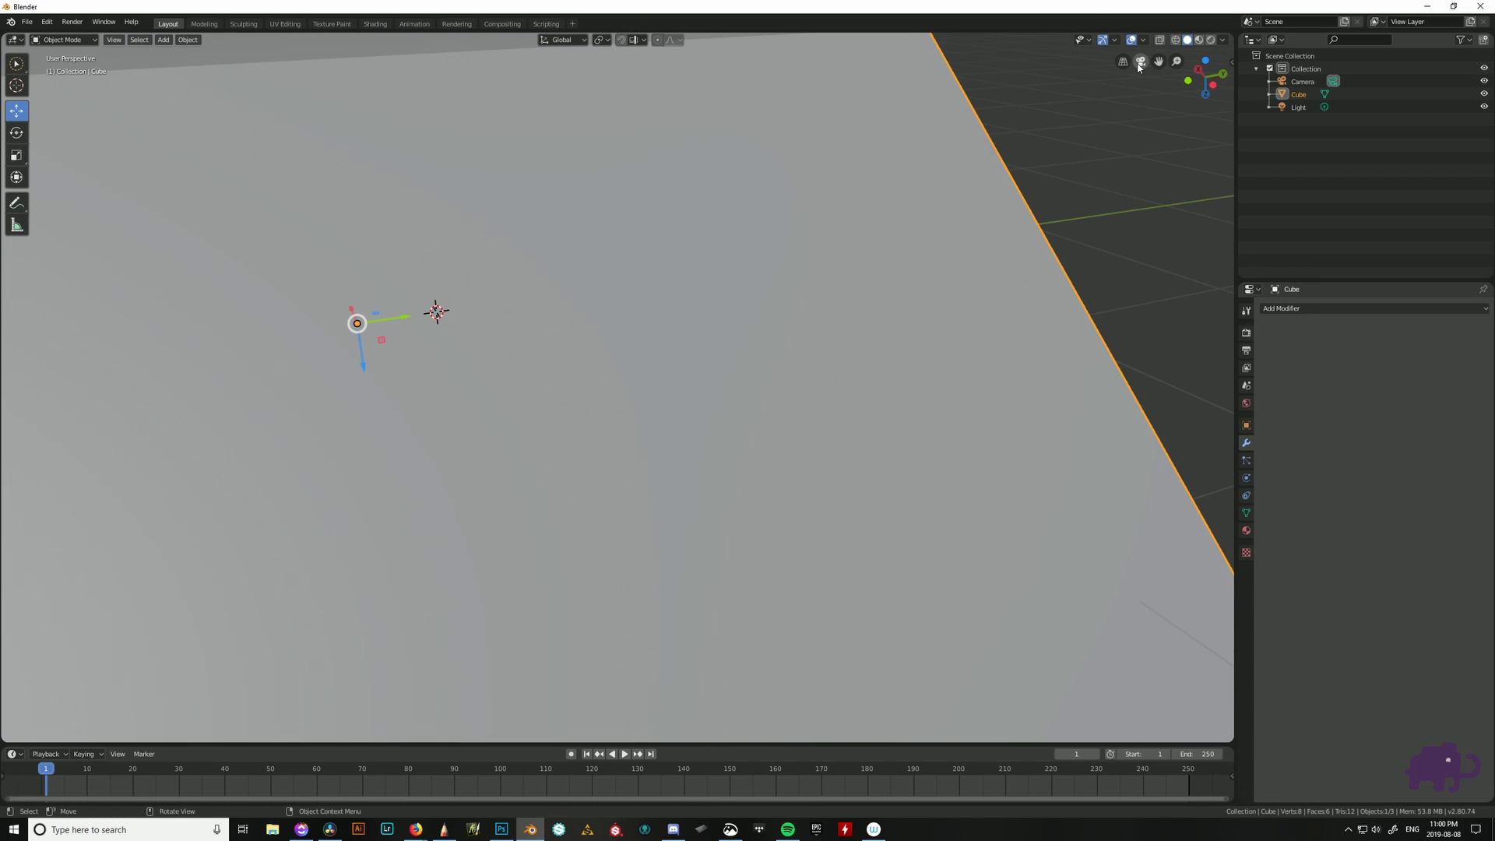
- Toggle the viewport between the scene camera's view and the user perspective view, ending in user perspective
{"action": "left_click", "coordinate": [1140, 67]}
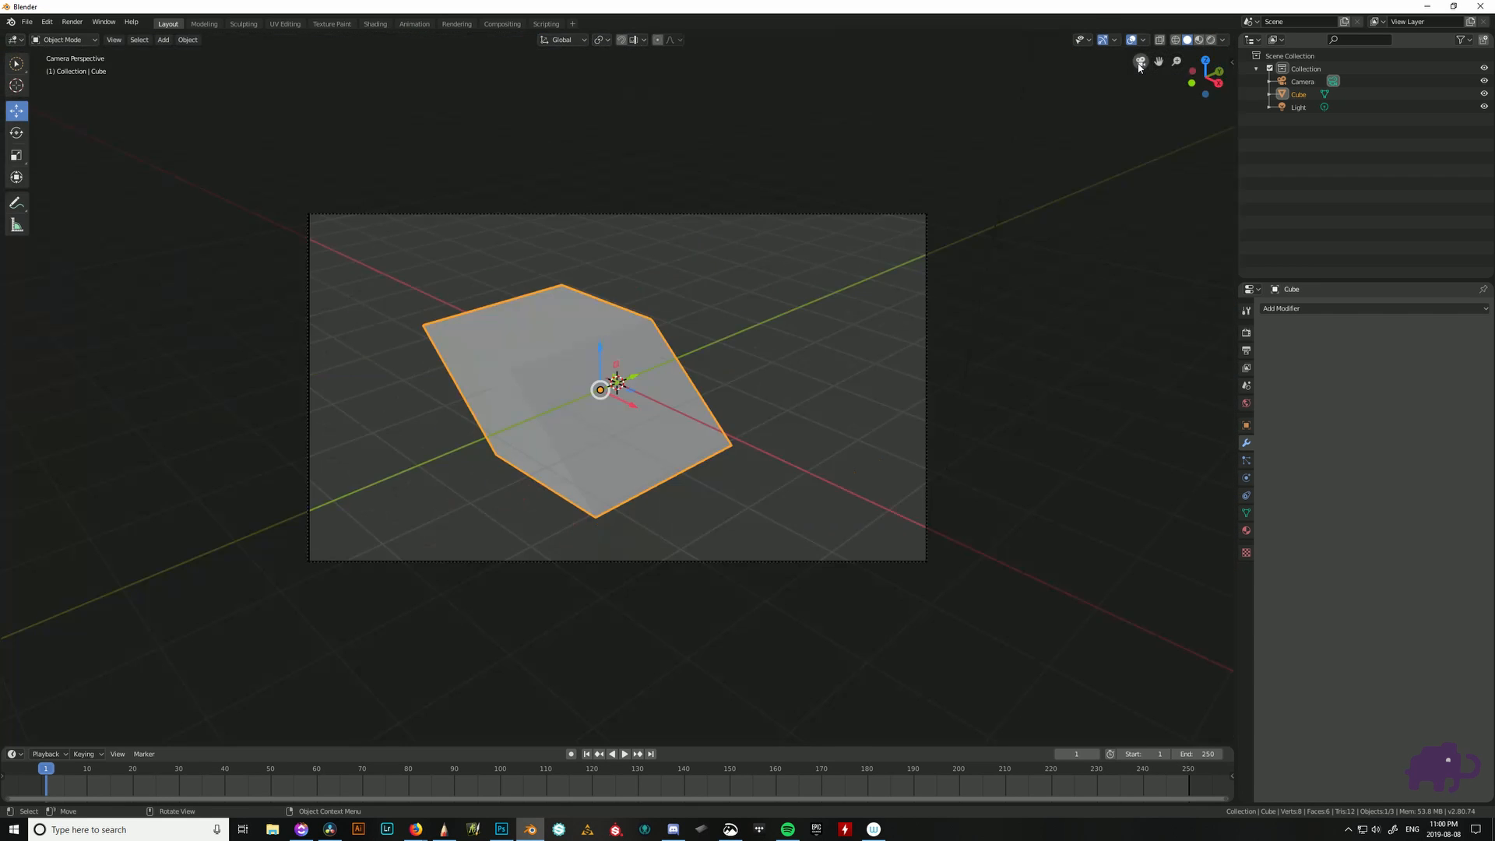
{"action": "left_click", "coordinate": [1140, 66]}
{"action": "left_click", "coordinate": [1140, 67]}
{"action": "left_click", "coordinate": [1140, 67]}
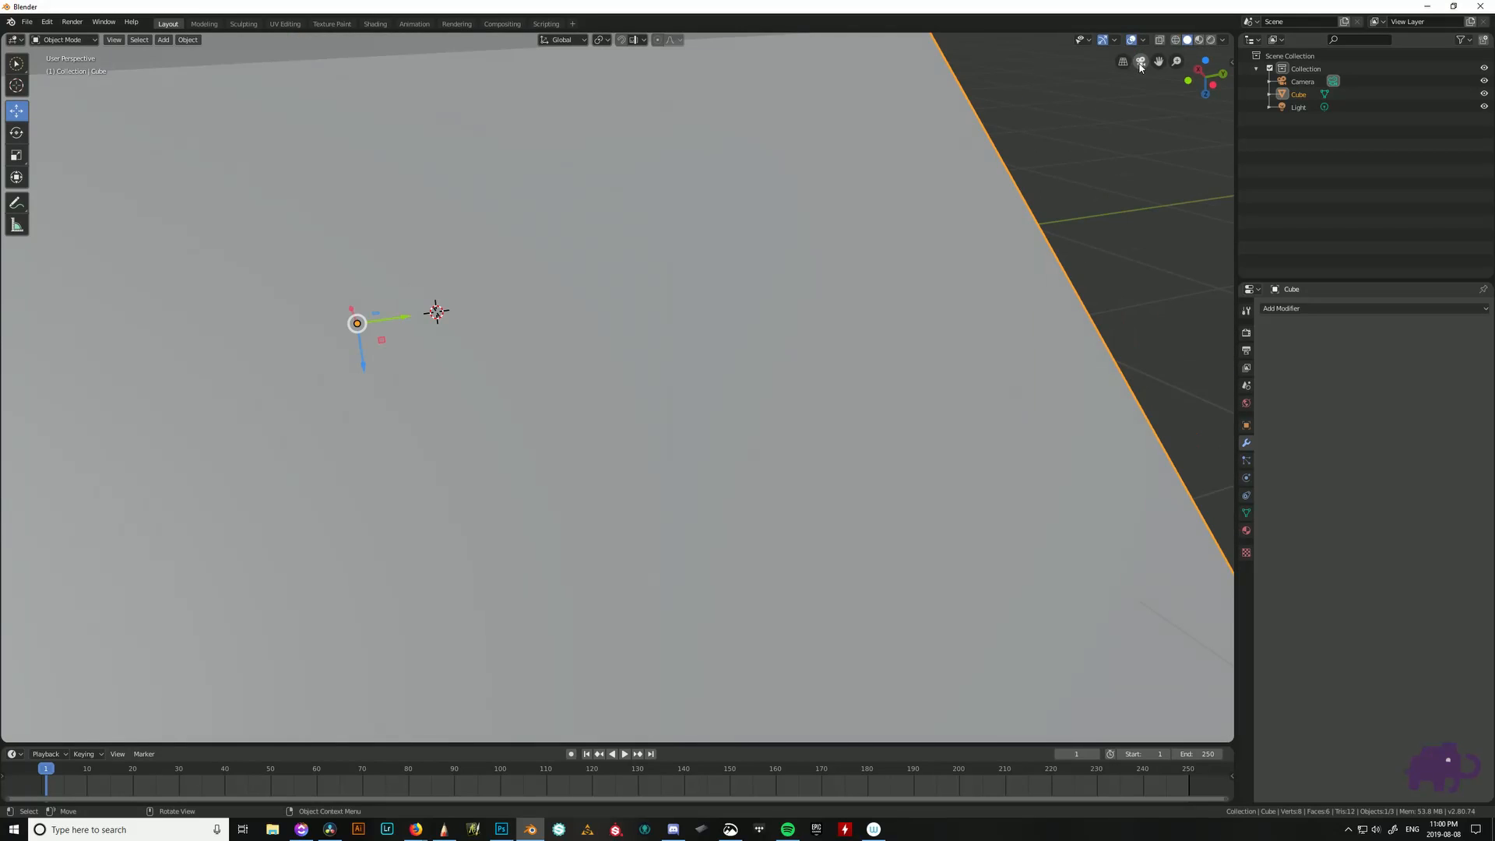
{"action": "left_click", "coordinate": [1141, 67]}
{"action": "left_click", "coordinate": [1141, 67]}
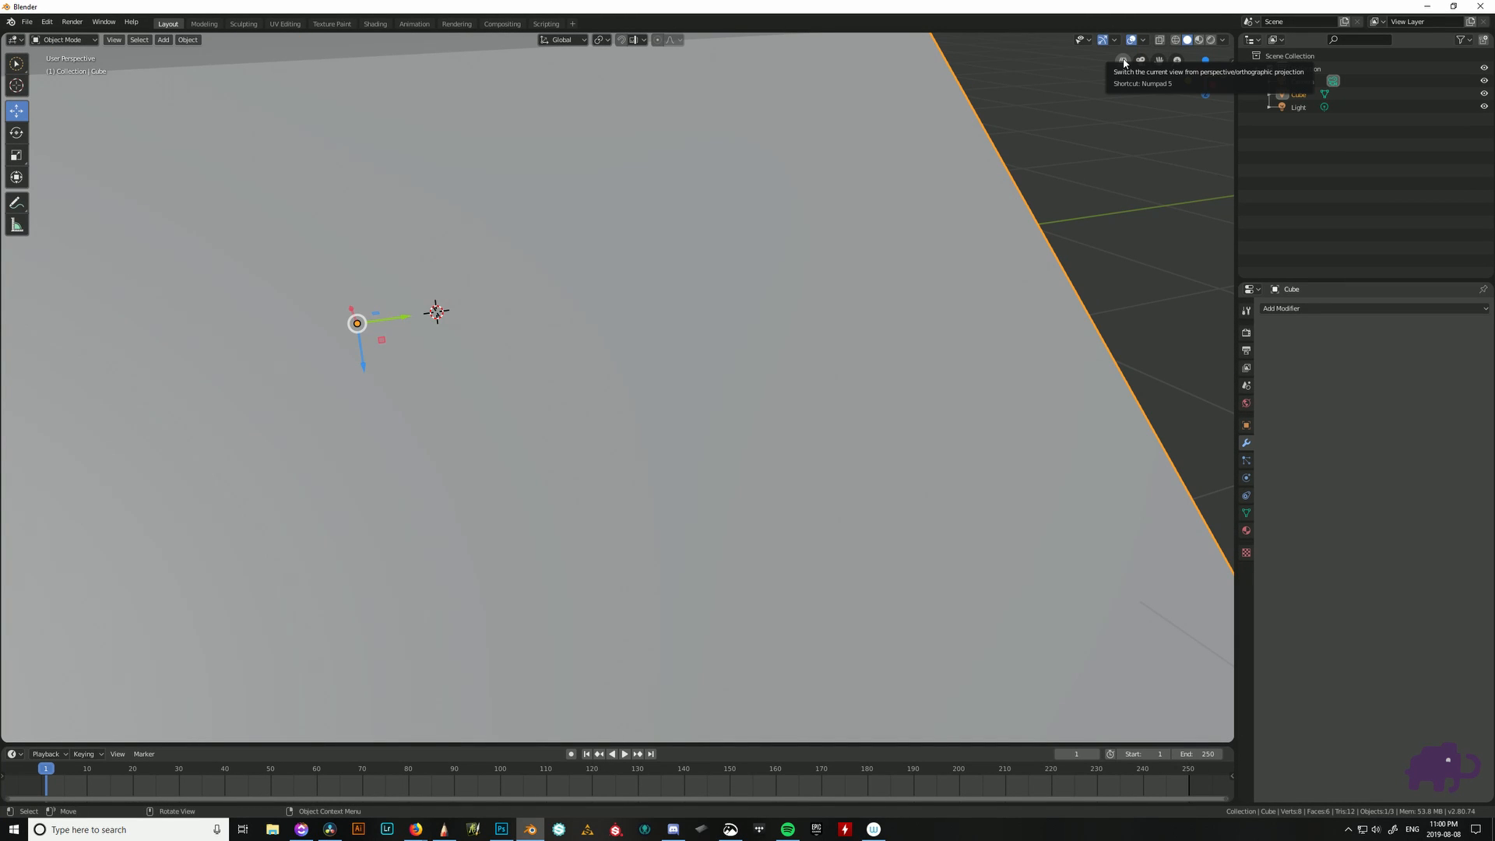
- Toggle orthographic projection on and off, and use the viewport navigation gizmos to bring the whole cube into view
{"action": "left_click", "coordinate": [1124, 64]}
{"action": "left_click", "coordinate": [1125, 64]}
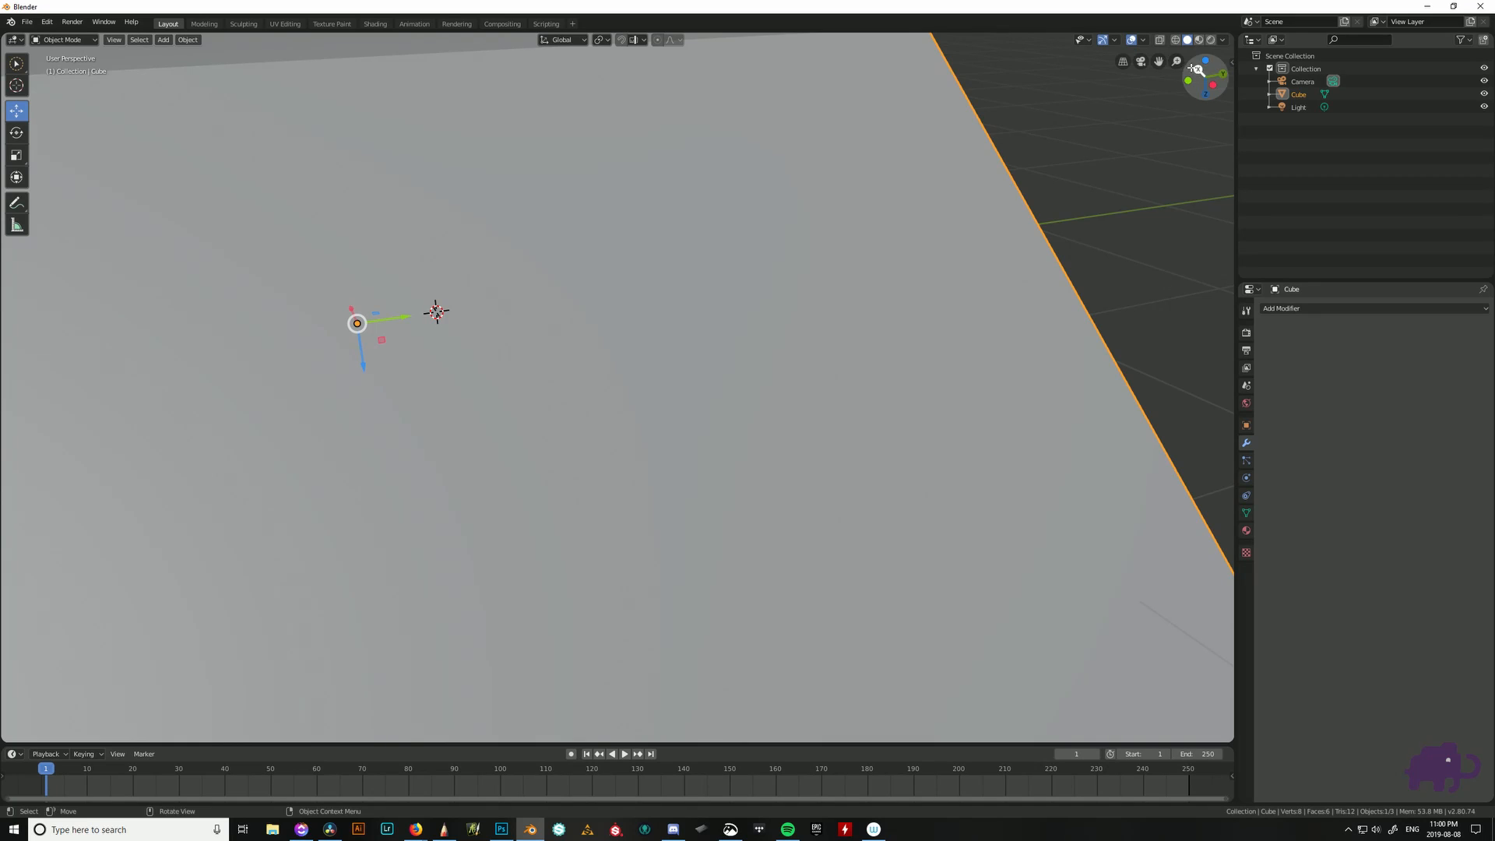
{"action": "left_click_drag", "start_coordinate": [1159, 61], "coordinate": [824, 0]}
{"action": "left_click_drag", "start_coordinate": [1206, 81], "coordinate": [1126, 150]}
{"action": "scroll", "coordinate": [631, 404], "scroll_direction": "down", "scroll_amount": 10}
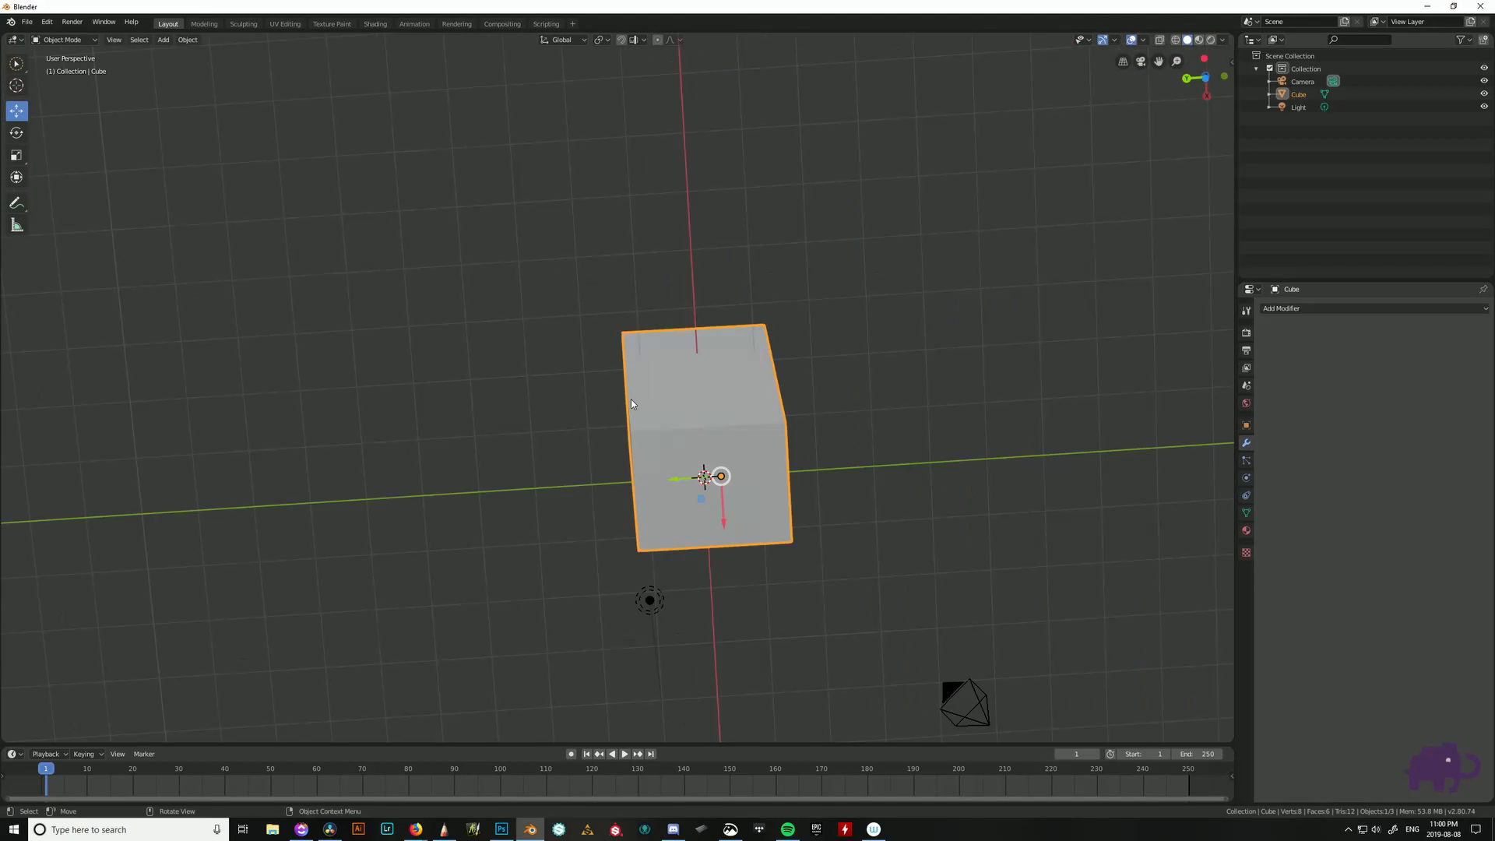
- Examine the selected cube from below, above and several sides in perspective, at closer and wider zoom
{"action": "middle_click_drag", "start_coordinate": [736, 457], "coordinate": [661, 372]}
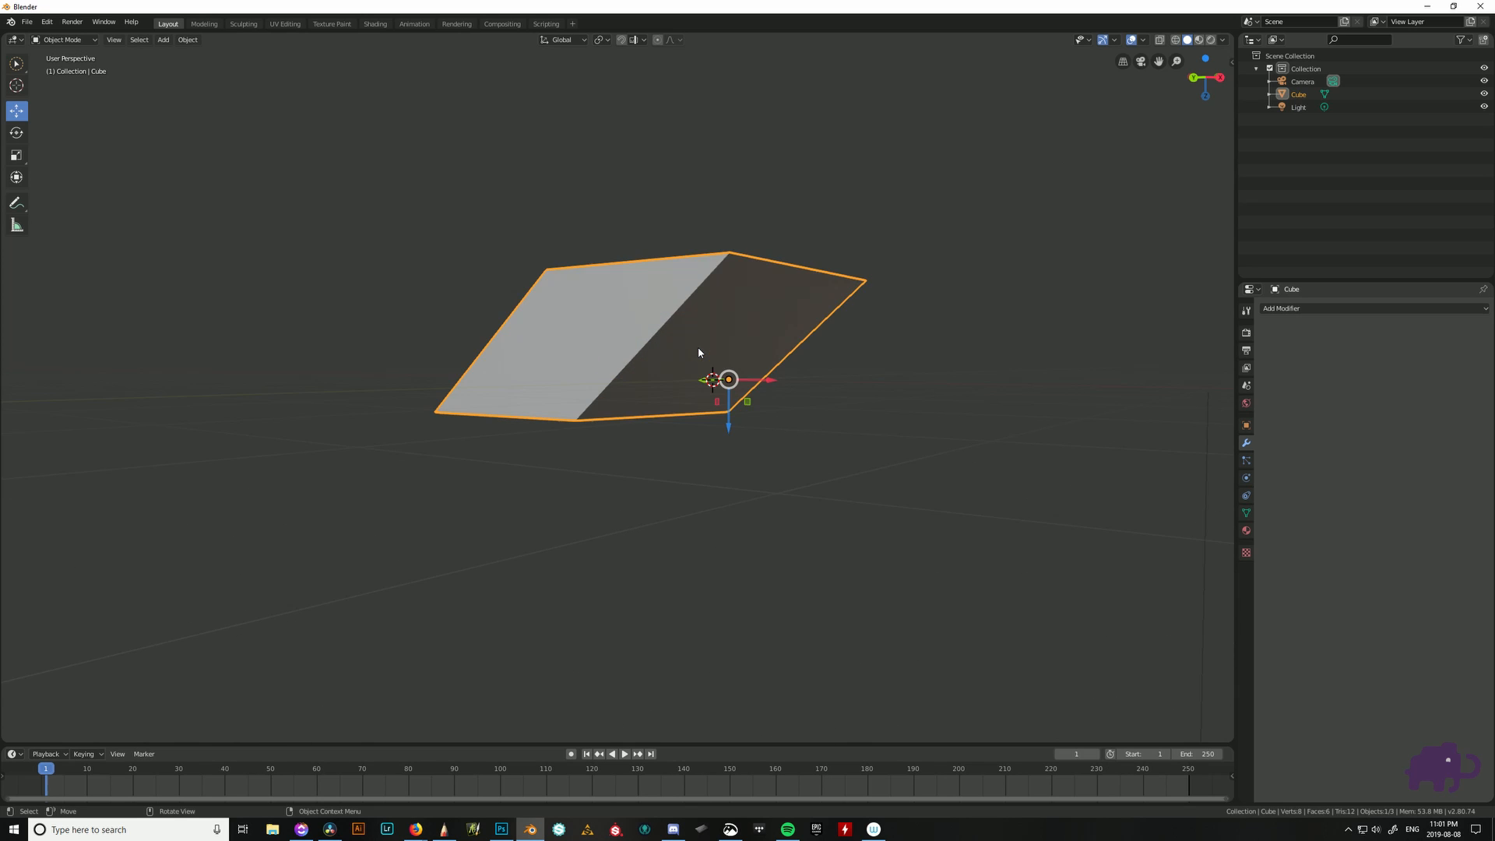
{"action": "middle_click_drag", "start_coordinate": [699, 351], "coordinate": [887, 385]}
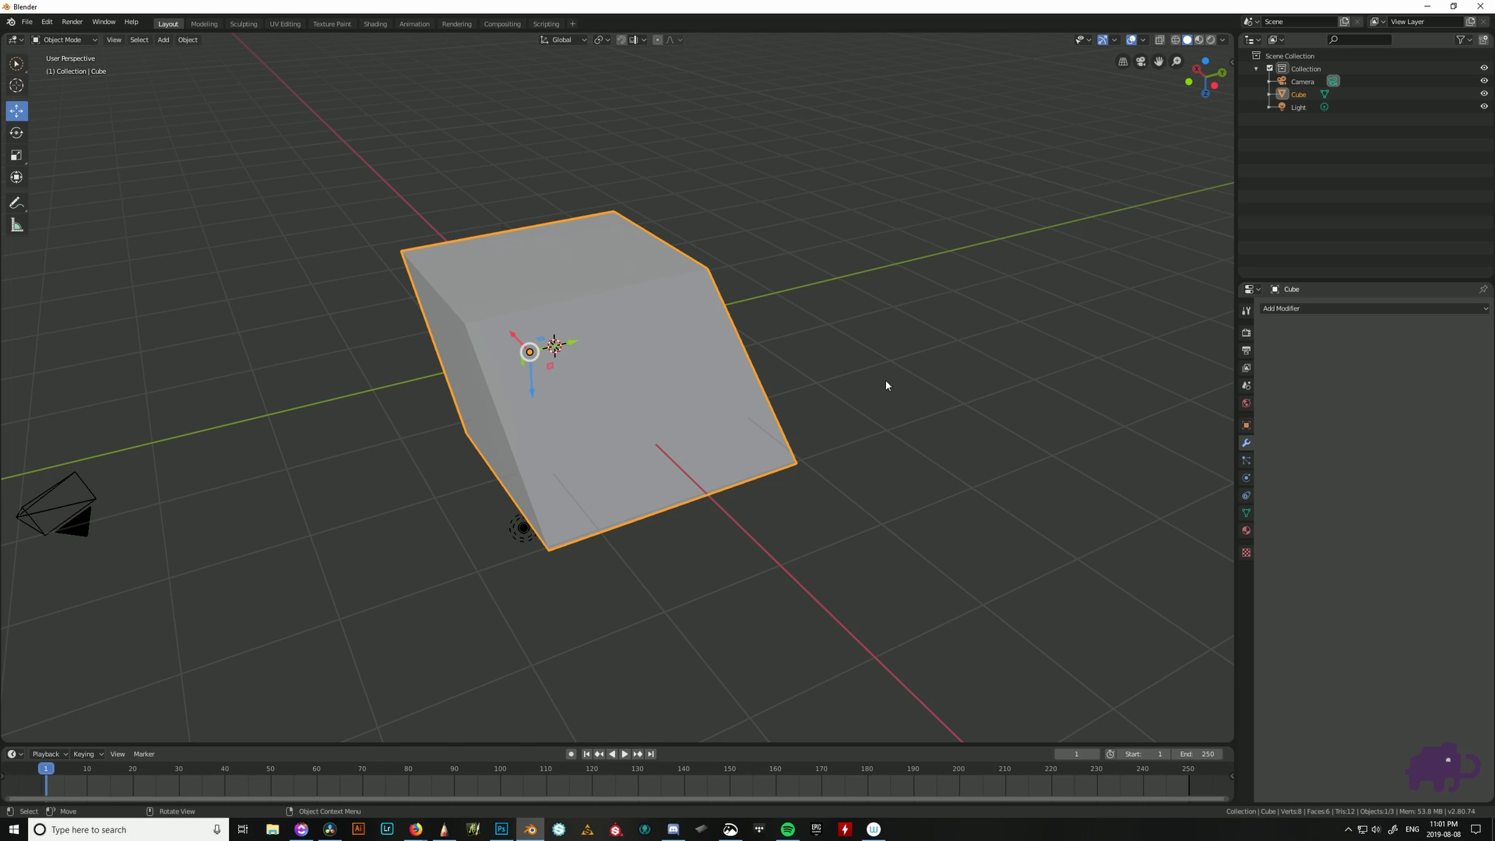
{"action": "middle_click_drag", "start_coordinate": [755, 297], "coordinate": [728, 404]}
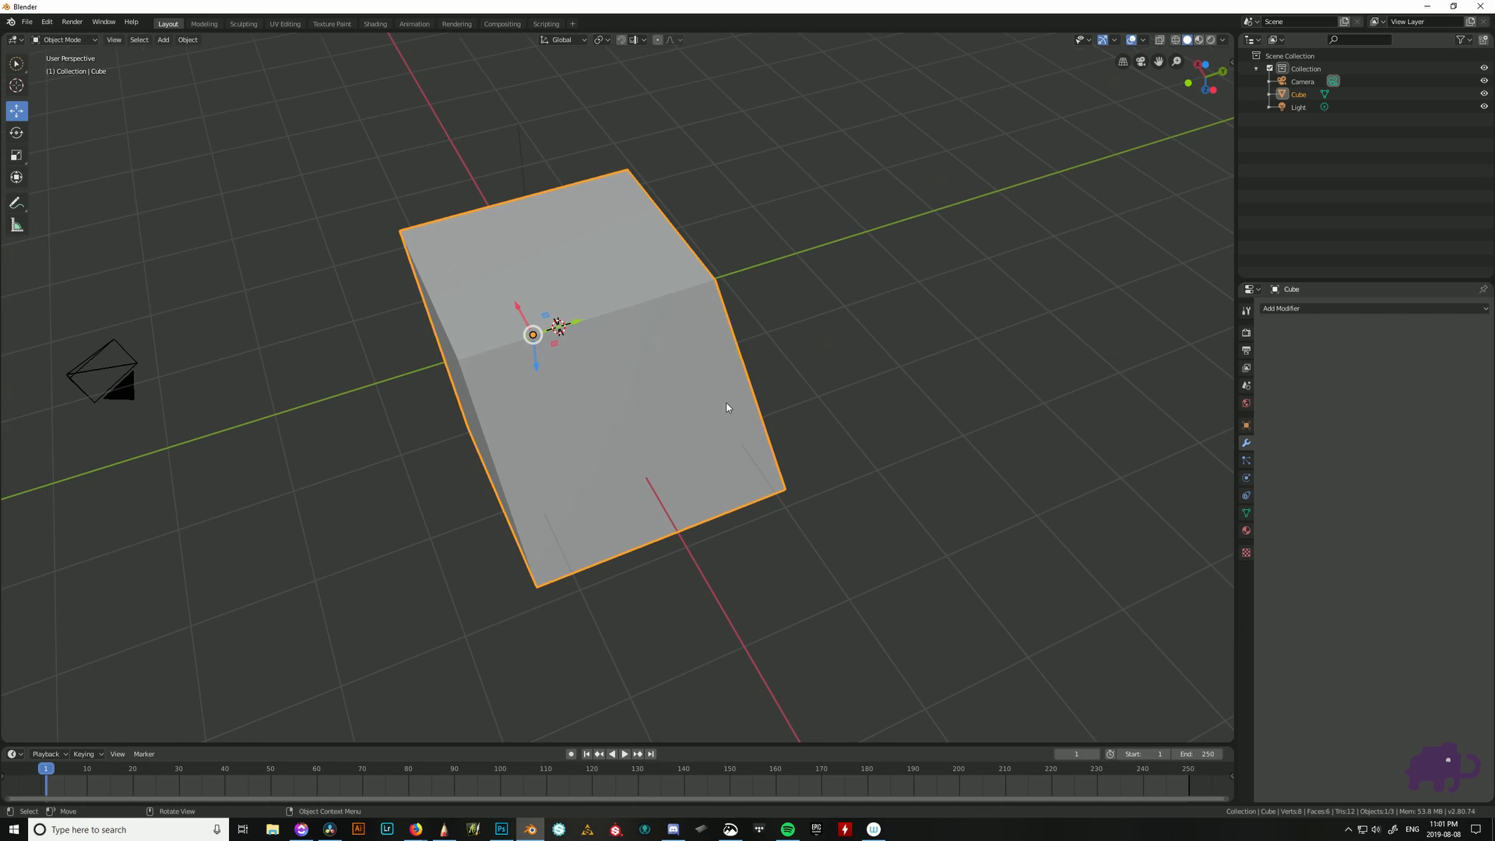
{"action": "scroll", "coordinate": [809, 425], "scroll_direction": "down", "scroll_amount": 5}
{"action": "scroll", "coordinate": [599, 351], "scroll_direction": "up", "scroll_amount": 3}
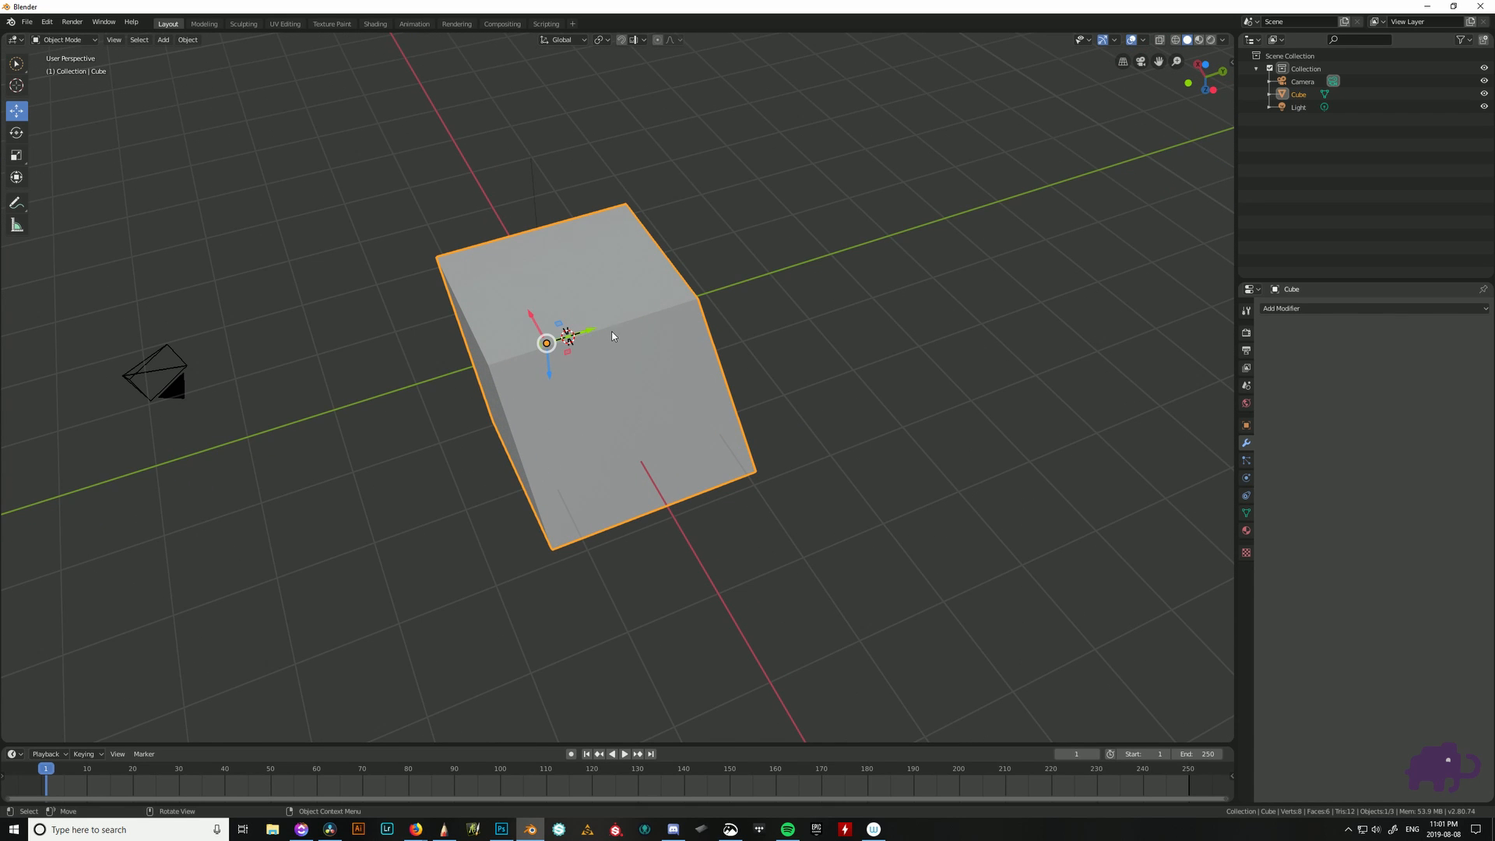
{"action": "left_click", "coordinate": [1020, 200]}
{"action": "left_click", "coordinate": [688, 386]}
{"action": "middle_click_drag", "start_coordinate": [900, 506], "coordinate": [782, 421]}
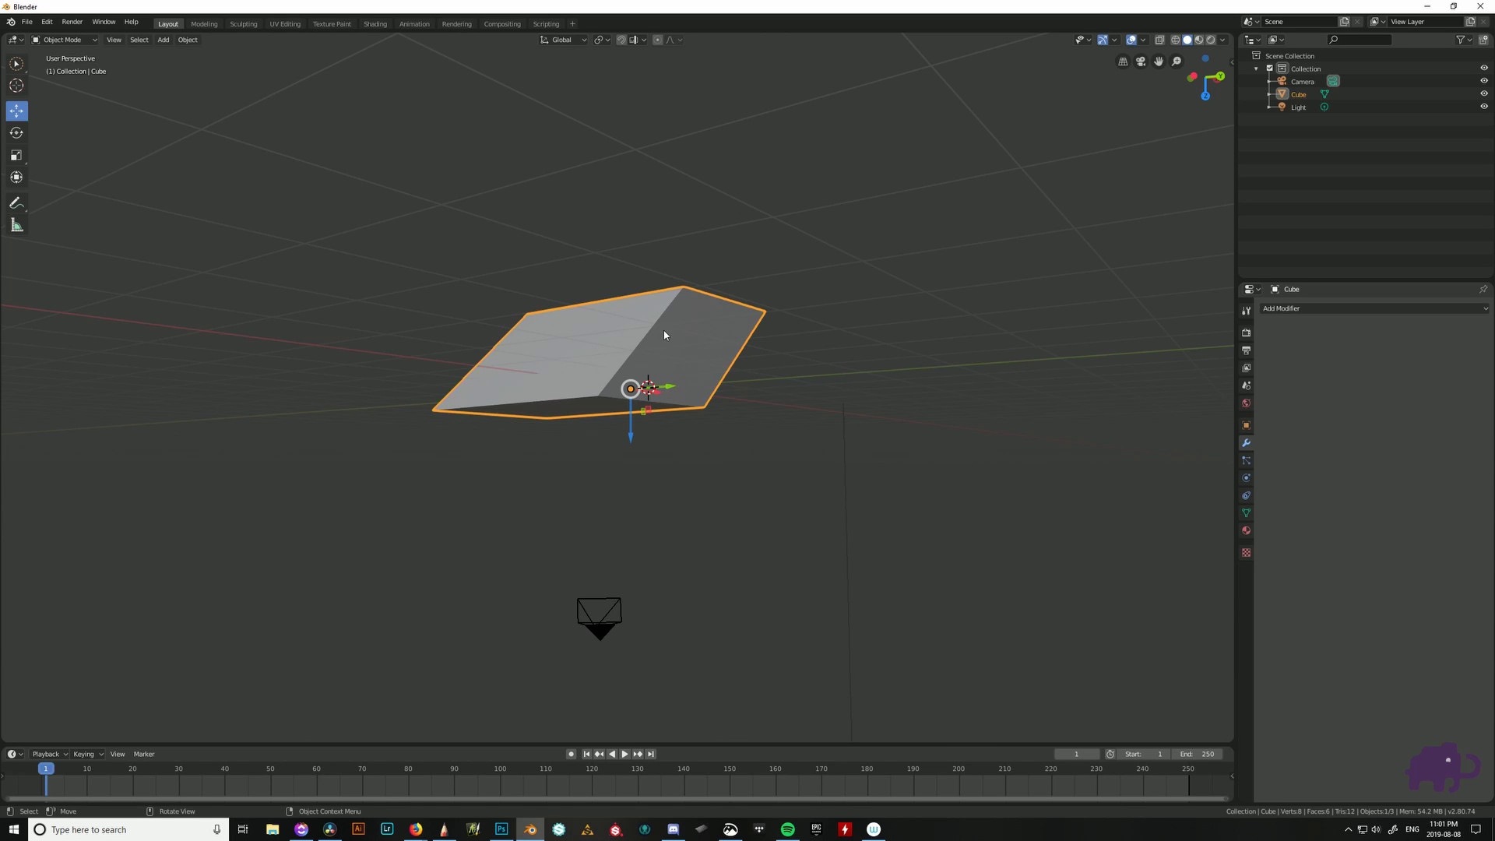
{"action": "middle_click_drag", "start_coordinate": [664, 335], "coordinate": [696, 453]}
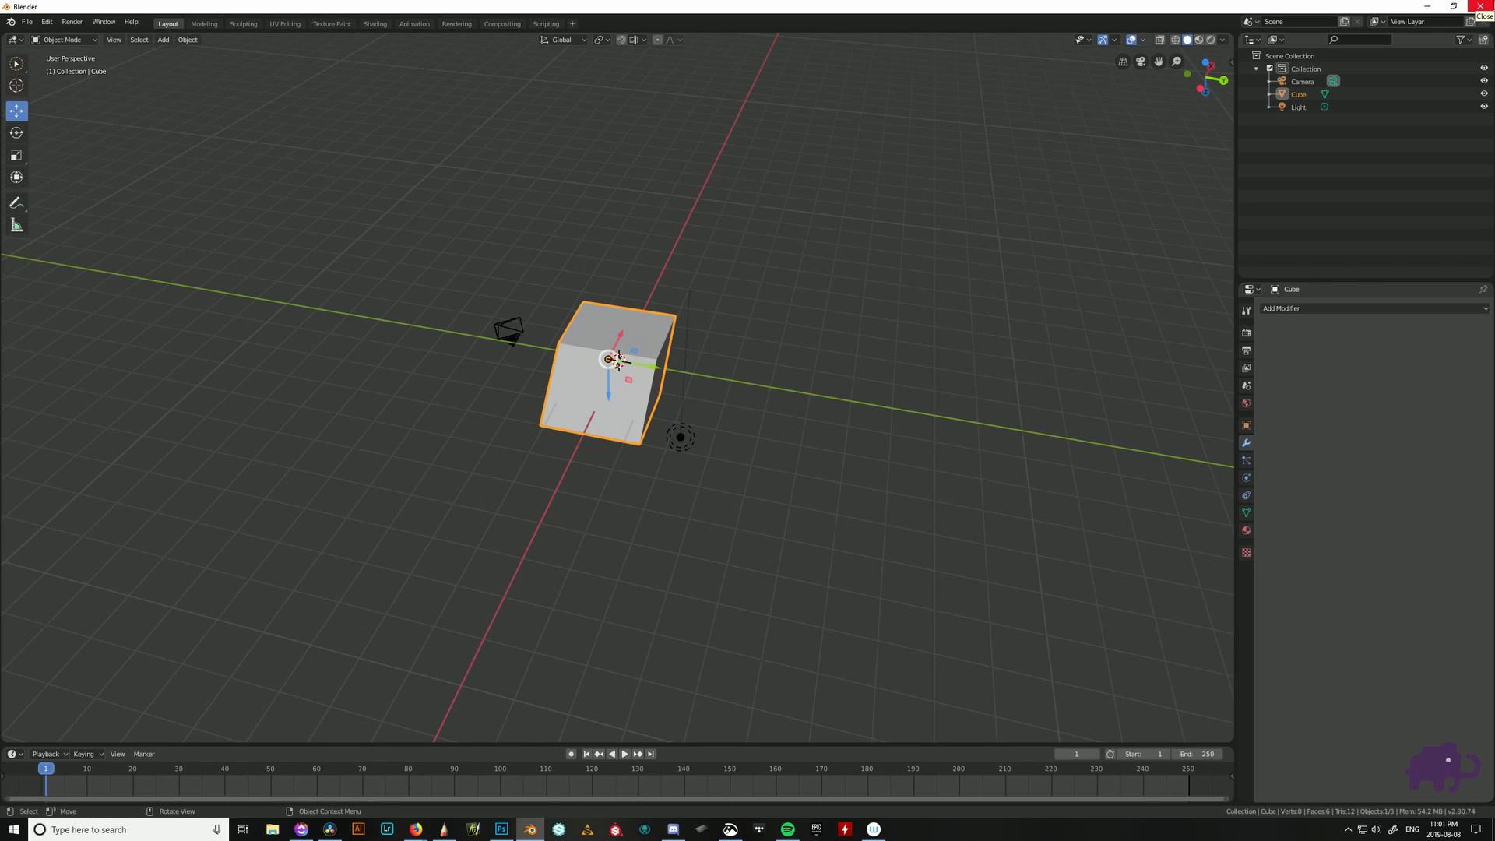
- Reselect the cube, move it along the Y axis and undo the move
{"action": "left_click", "coordinate": [714, 400]}
{"action": "left_click", "coordinate": [610, 386]}
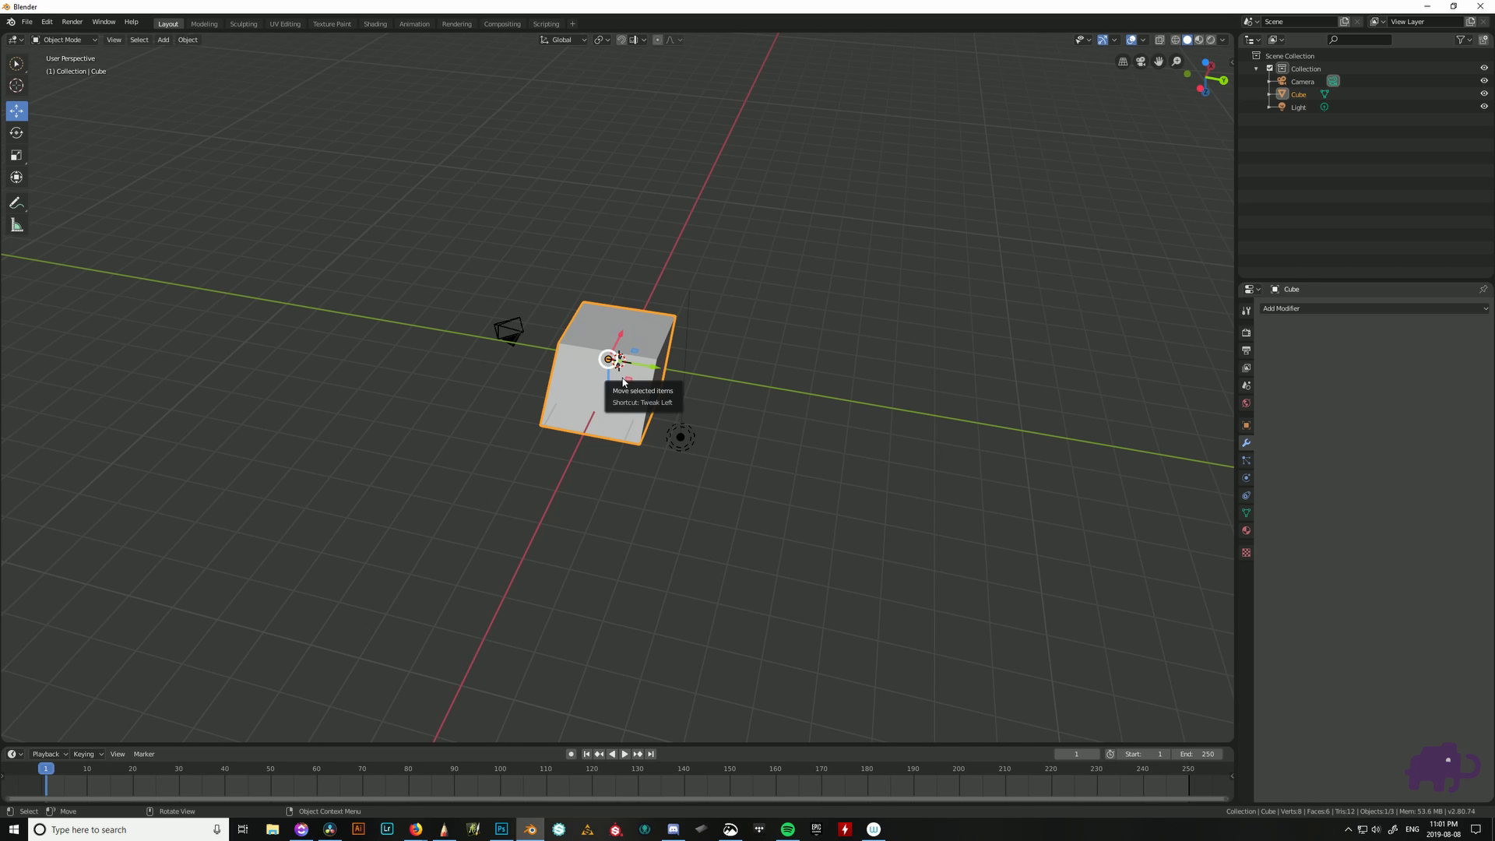
{"action": "left_click_drag", "start_coordinate": [643, 366], "coordinate": [778, 427]}
{"action": "key", "text": "ctrl+z"}
{"action": "scroll", "coordinate": [798, 421], "scroll_direction": "up", "scroll_amount": 5}
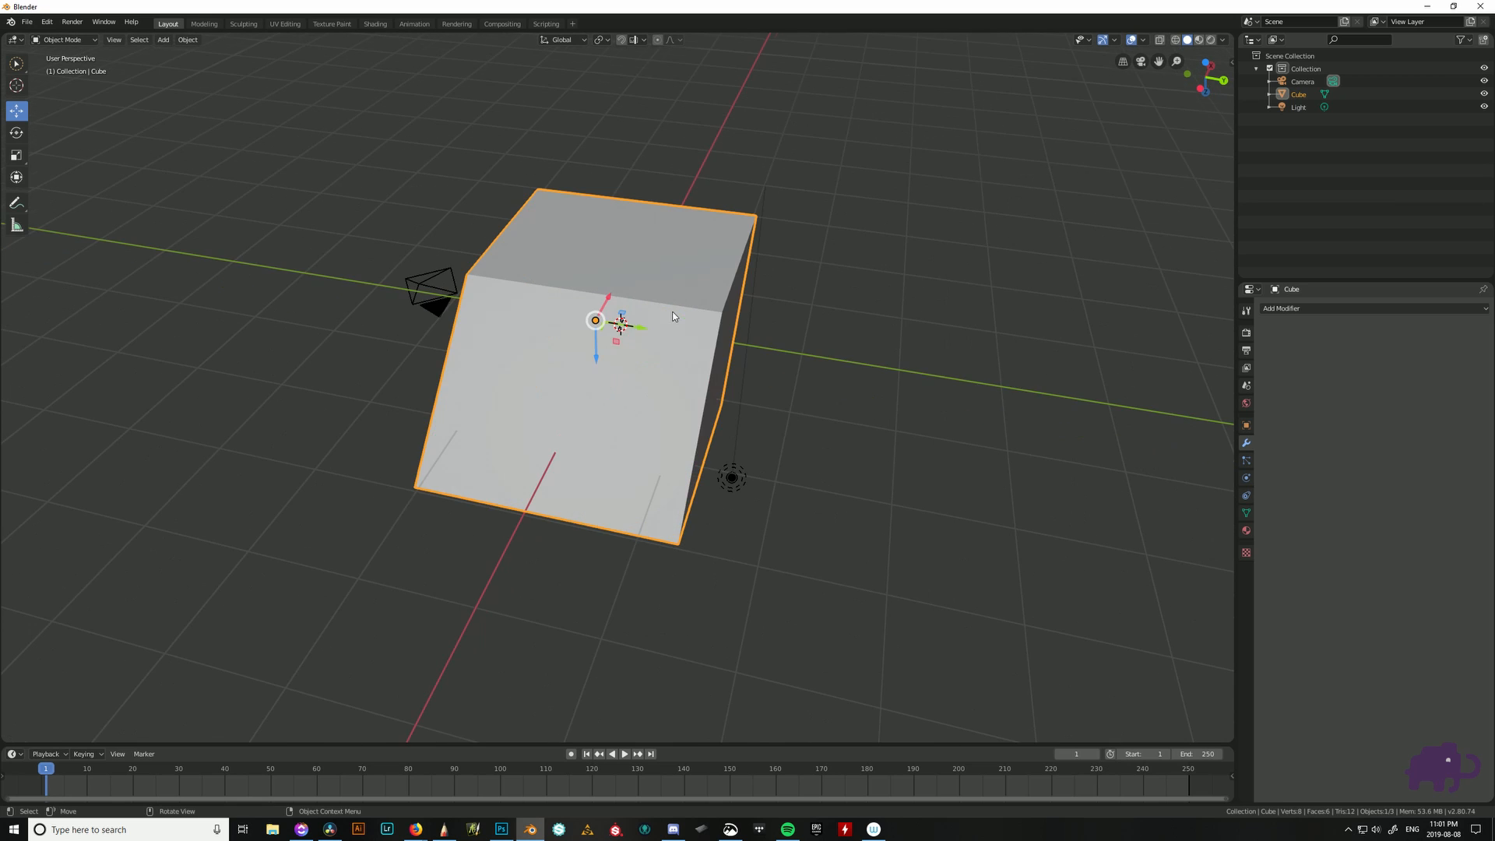
- Orbit around the cube, snap the viewport to the back orthographic view, and return to a free perspective view
{"action": "middle_click_drag", "start_coordinate": [735, 381], "coordinate": [537, 368]}
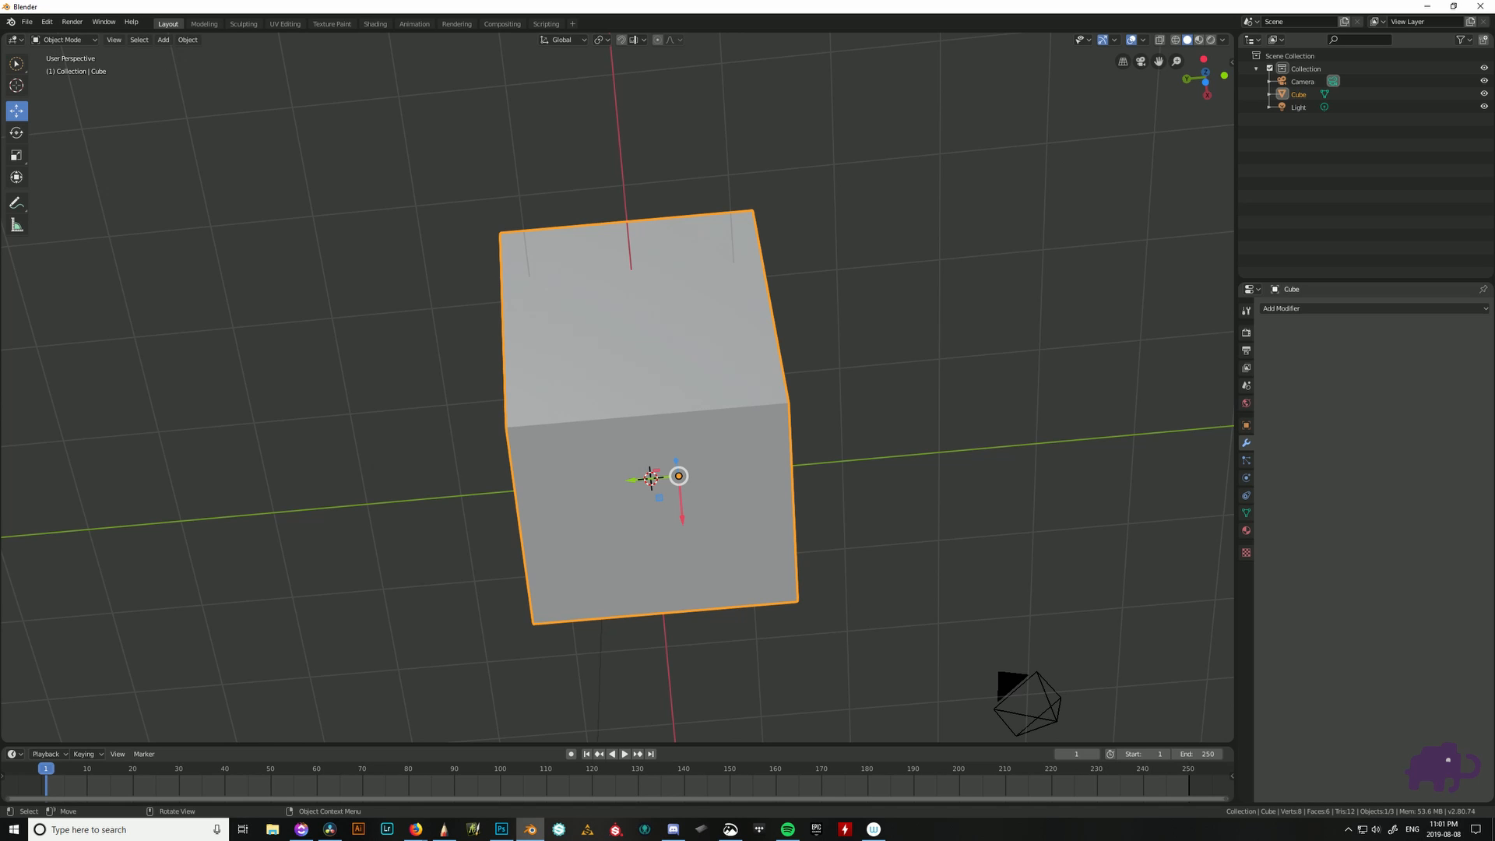
{"action": "middle_click_drag", "start_coordinate": [645, 423], "coordinate": [879, 455]}
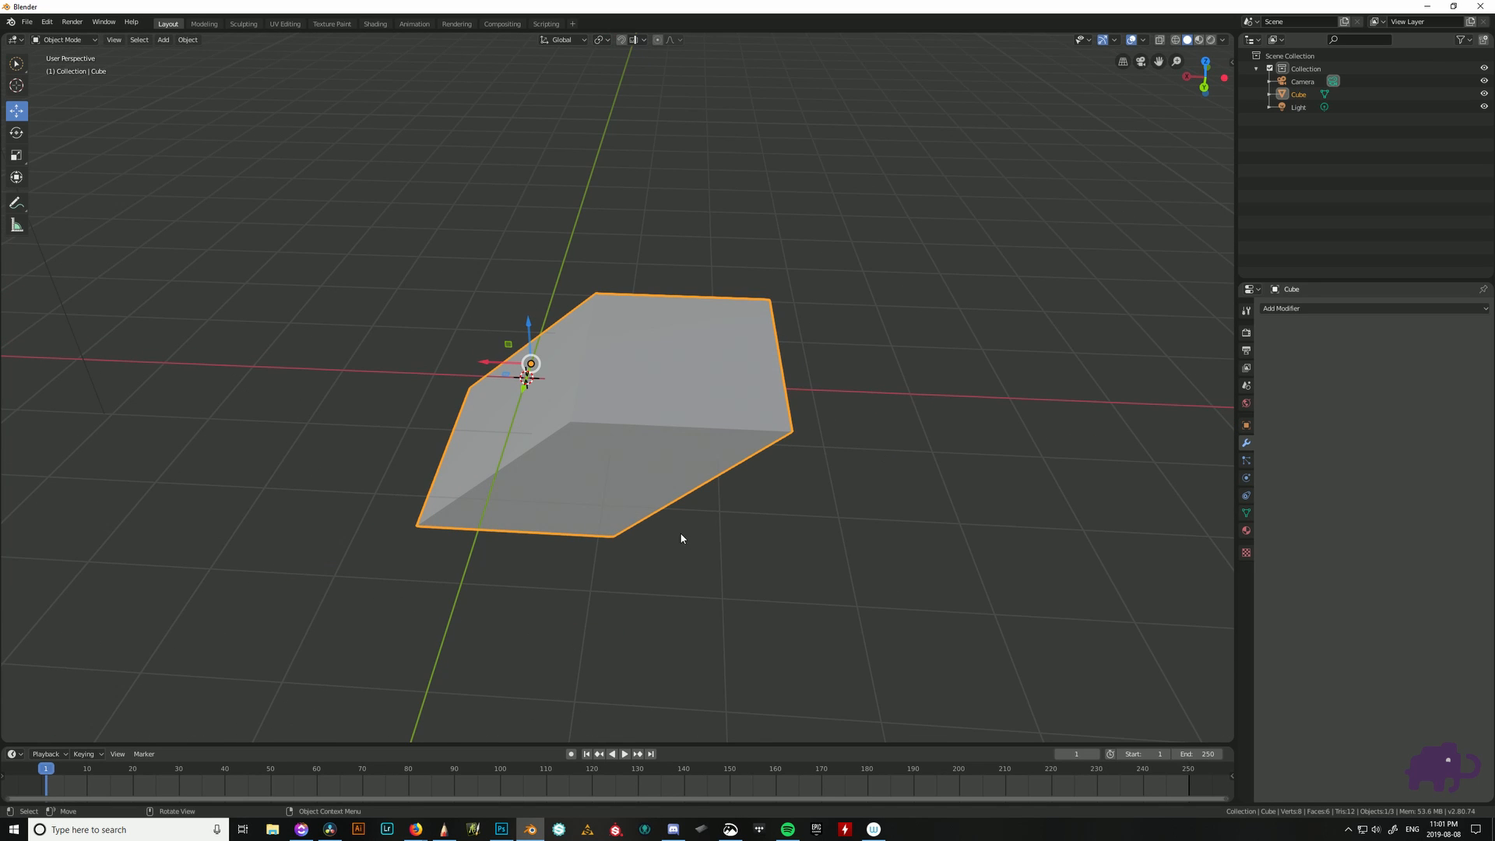
{"action": "middle_click_drag", "start_coordinate": [681, 538], "coordinate": [704, 487], "text": "alt"}
{"action": "middle_click_drag", "start_coordinate": [814, 387], "coordinate": [872, 519]}
{"action": "scroll", "coordinate": [503, 507], "scroll_direction": "up", "scroll_amount": 1, "text": "alt"}
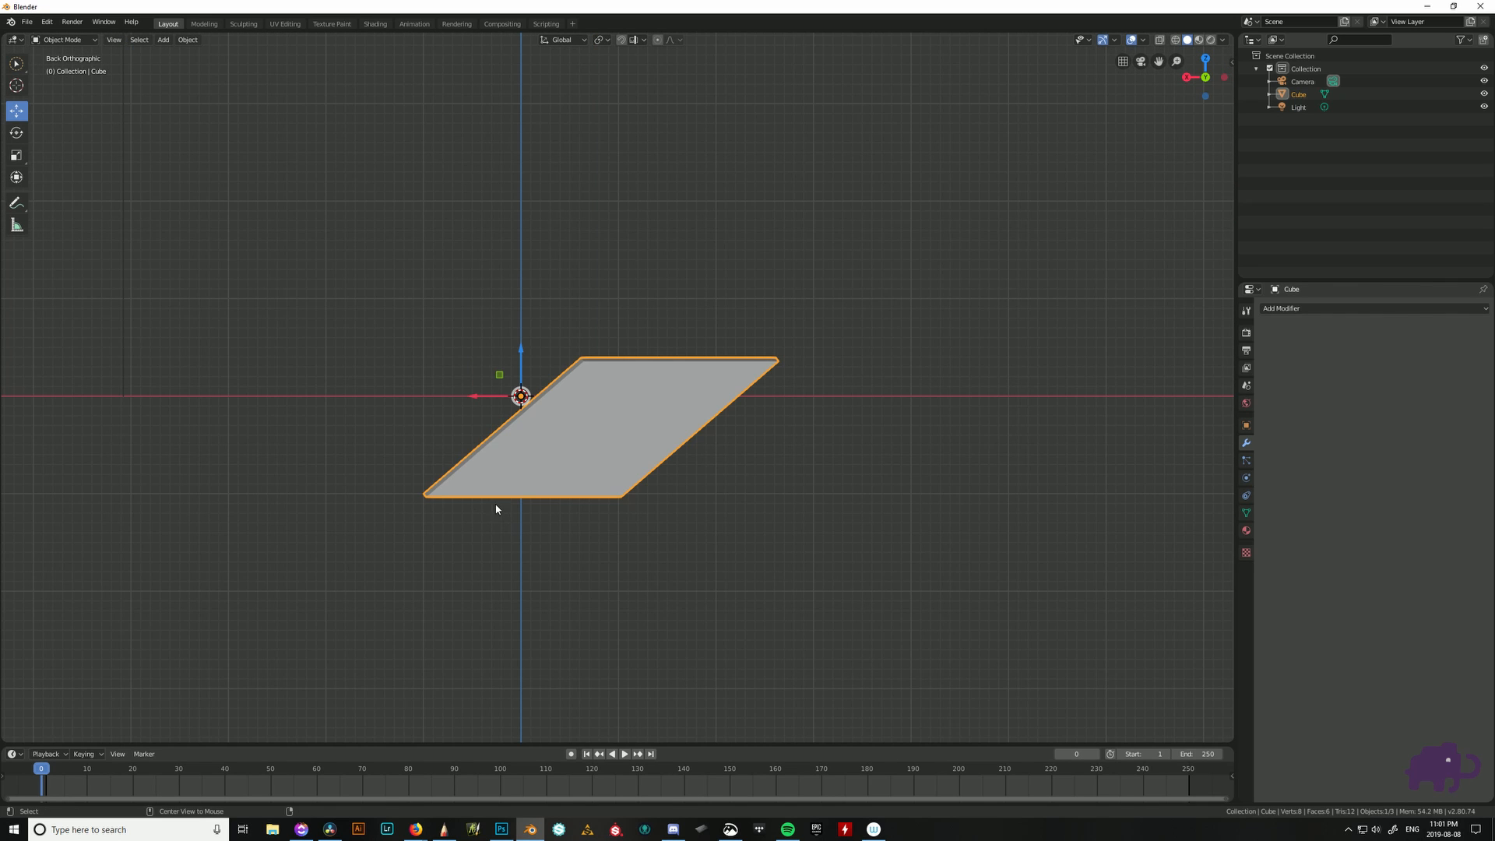
{"action": "middle_click_drag", "start_coordinate": [677, 598], "coordinate": [649, 483]}
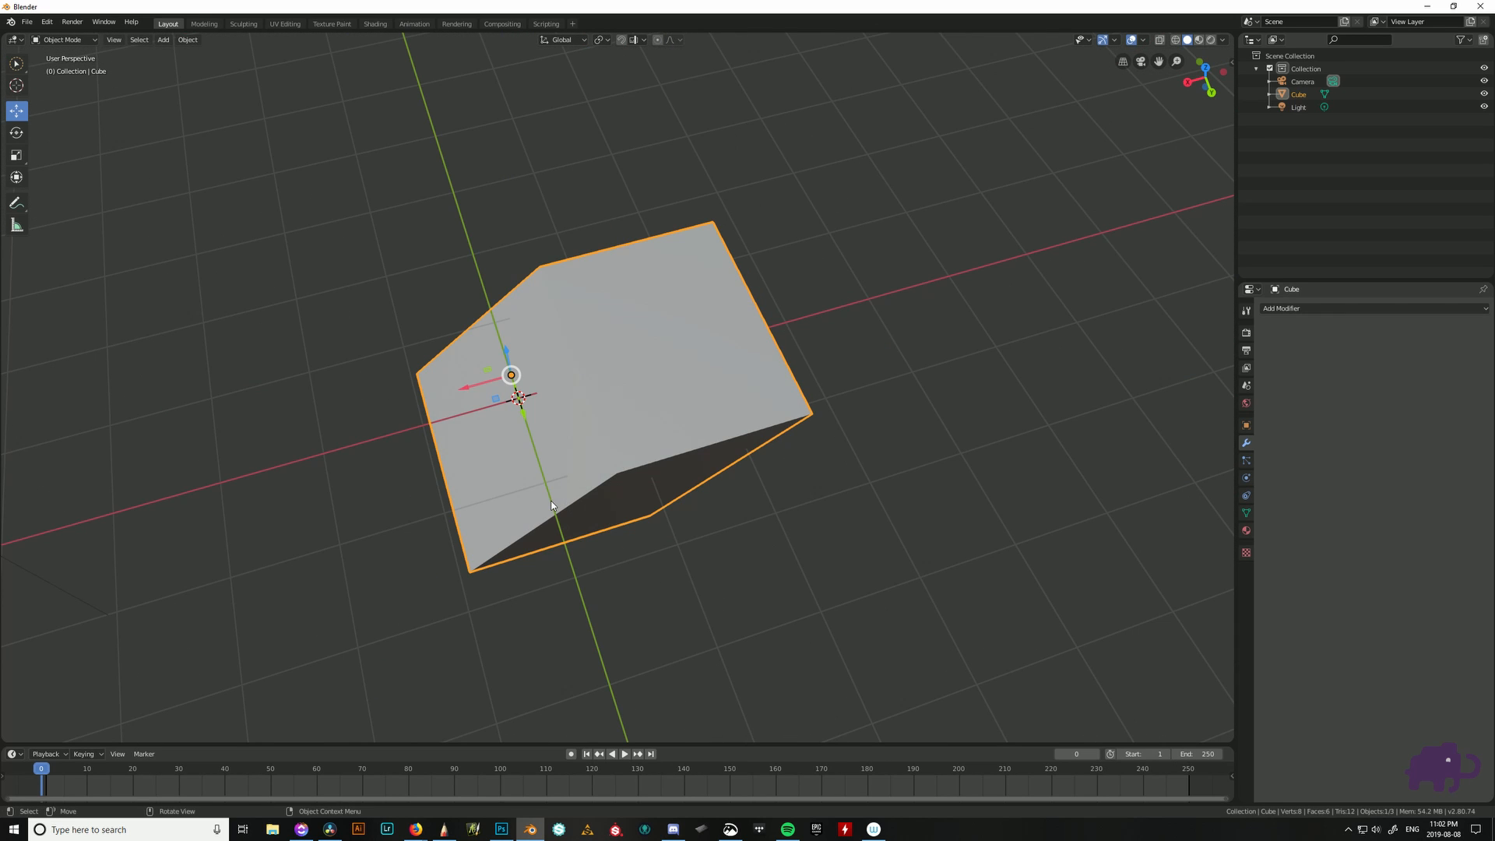
{"action": "middle_click_drag", "start_coordinate": [556, 550], "coordinate": [777, 460]}
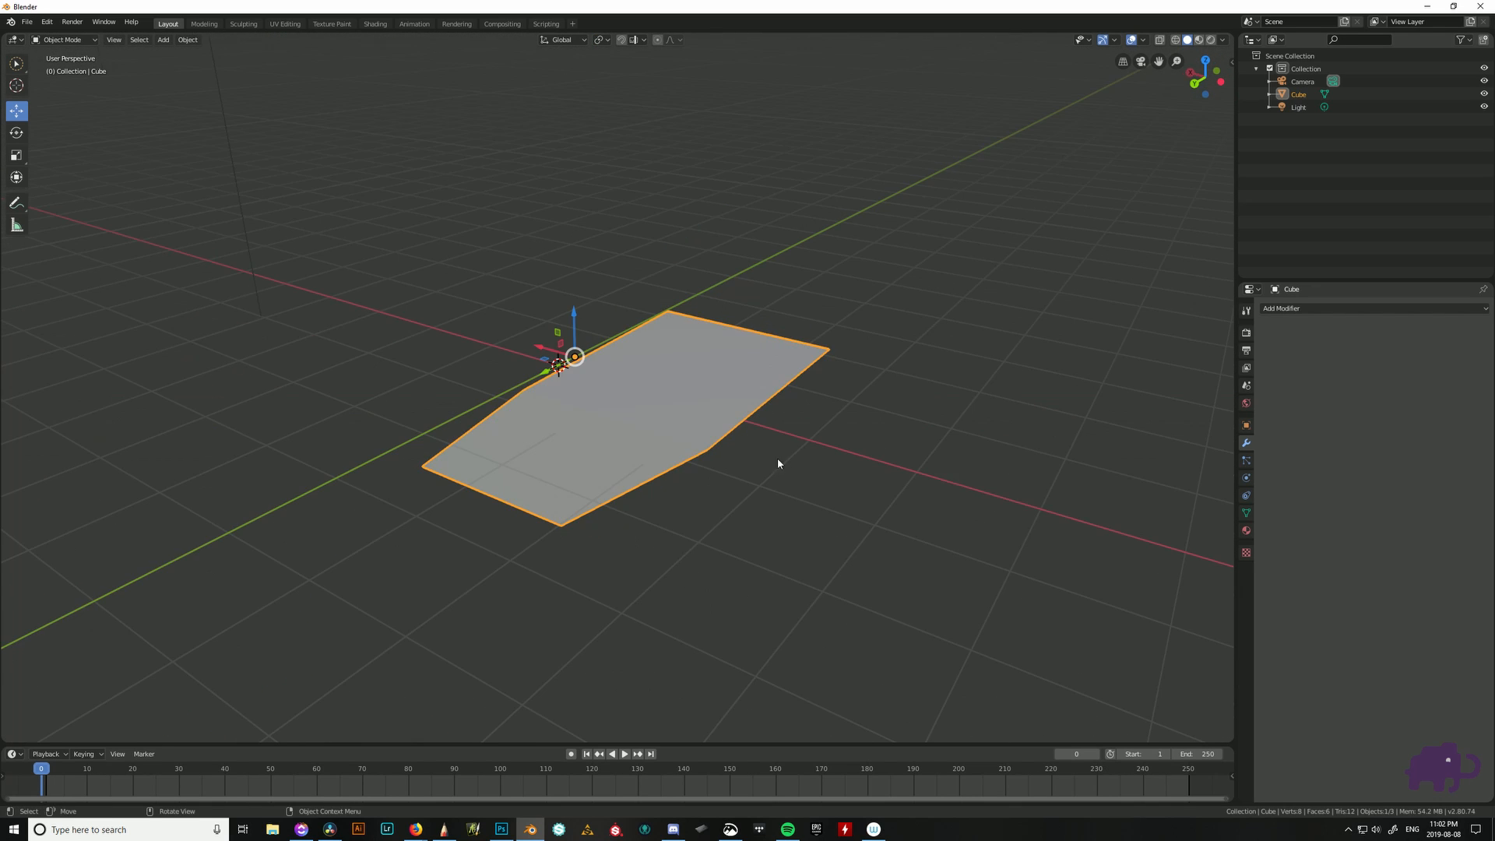
{"action": "middle_click_drag", "start_coordinate": [1061, 475], "coordinate": [728, 544], "text": "alt"}
{"action": "middle_click_drag", "start_coordinate": [761, 338], "coordinate": [820, 430]}
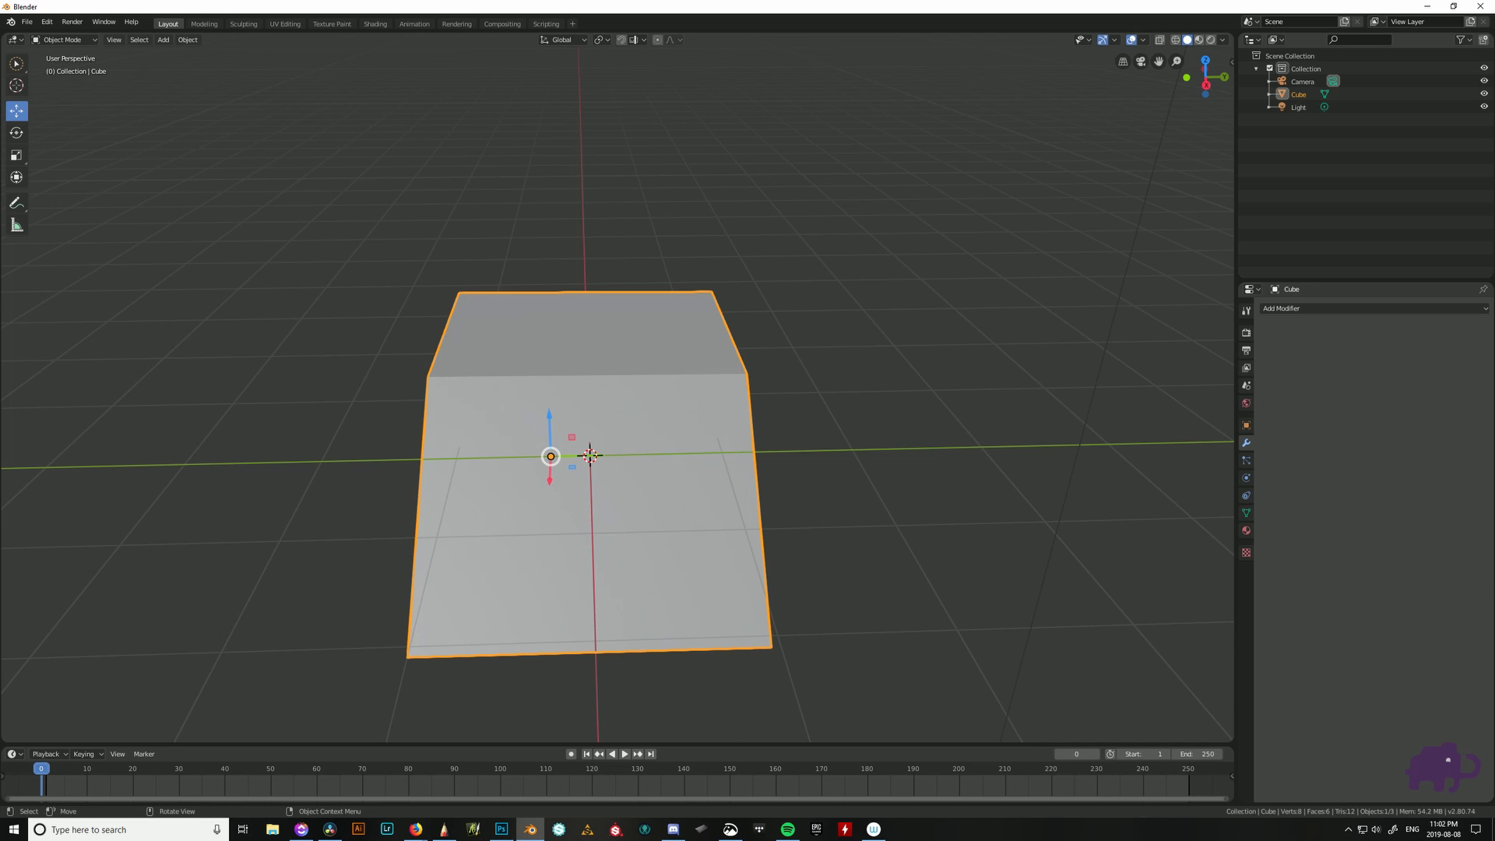
- Switch to the Firefox browser, play the open YouTube clip briefly, pause it and move the browser window away from Blender
{"action": "key", "text": "alt+Tab"}
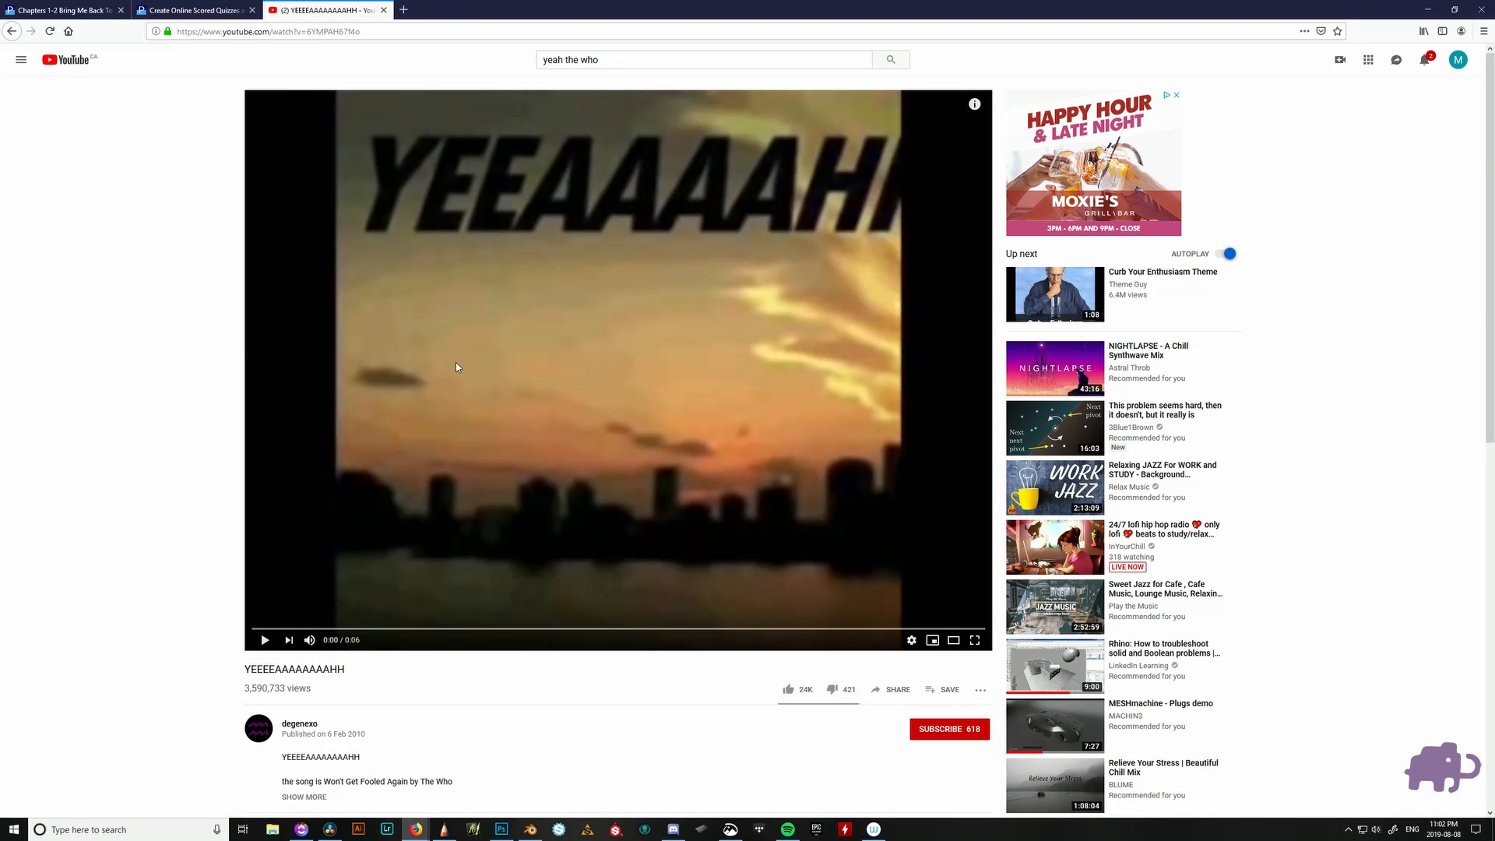
{"action": "left_click", "coordinate": [455, 367]}
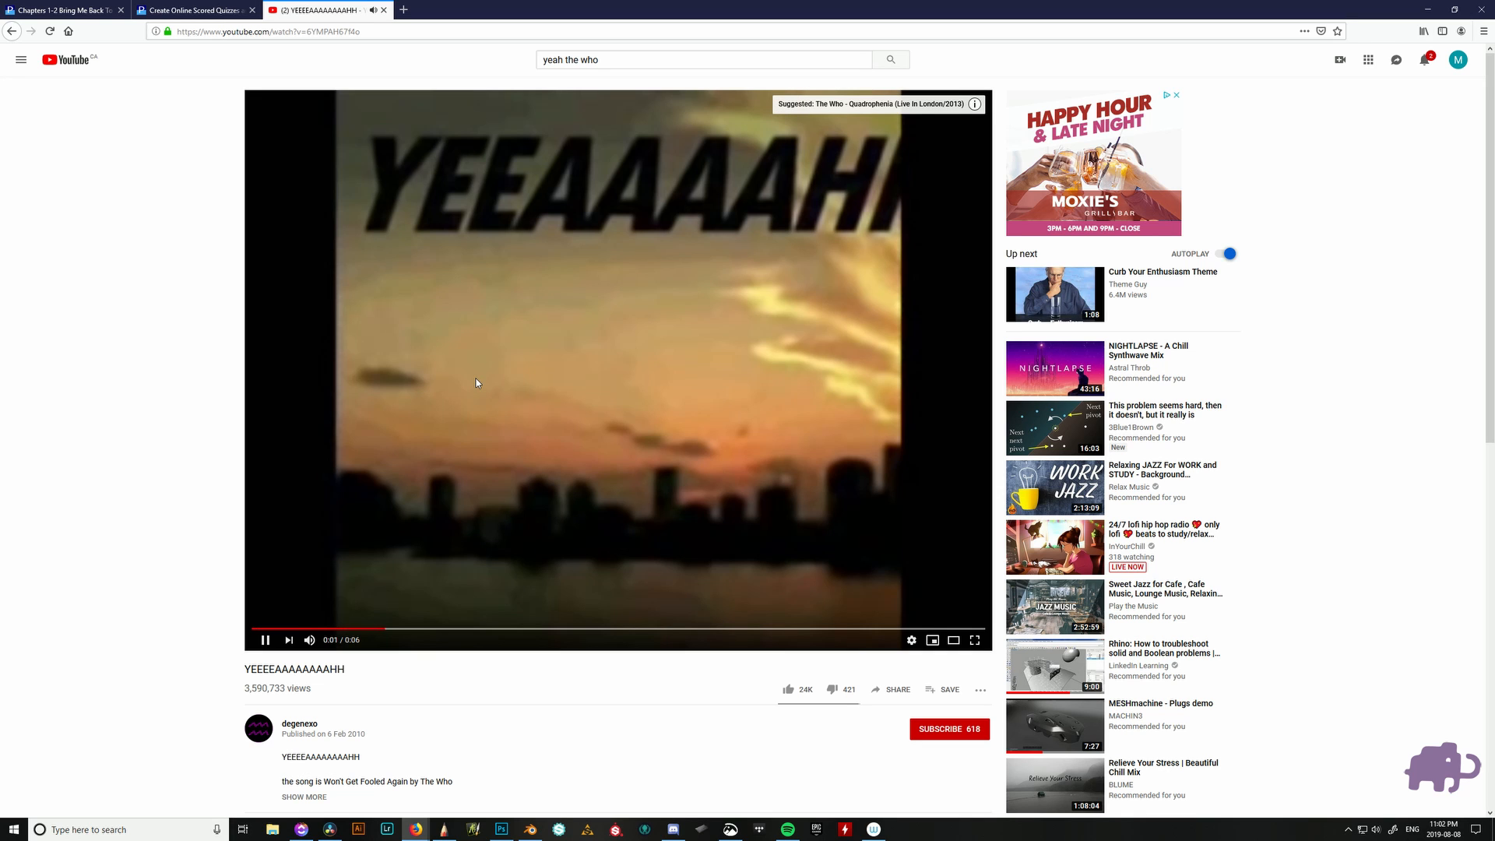
{"action": "left_click", "coordinate": [267, 646]}
{"action": "left_click_drag", "start_coordinate": [545, 9], "coordinate": [0, 179]}
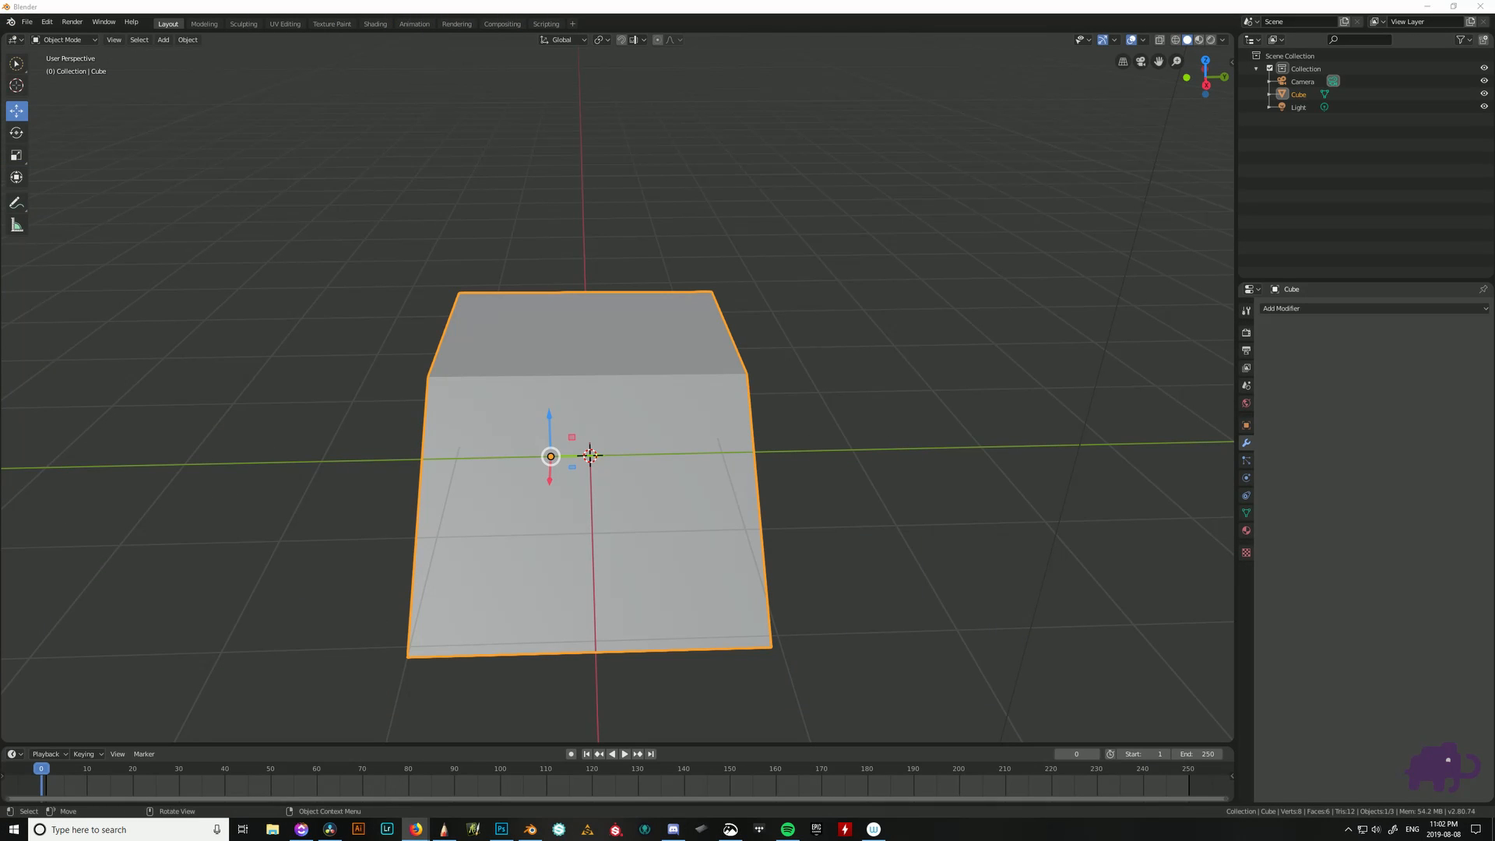